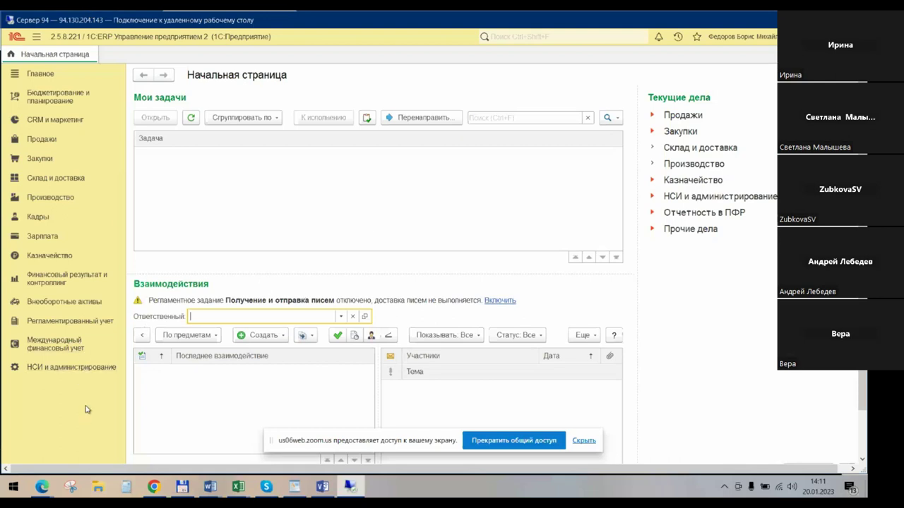
# Review the purchasing (Закупки) settings, expanding the «Заказы поставщикам» and «Документы закупок» sections.
pyautogui.click(72, 368)
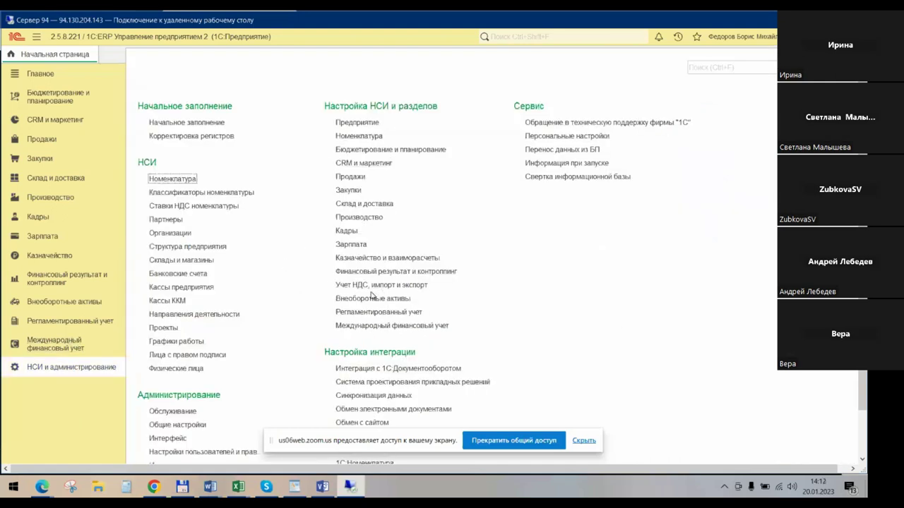
pyautogui.click(347, 185)
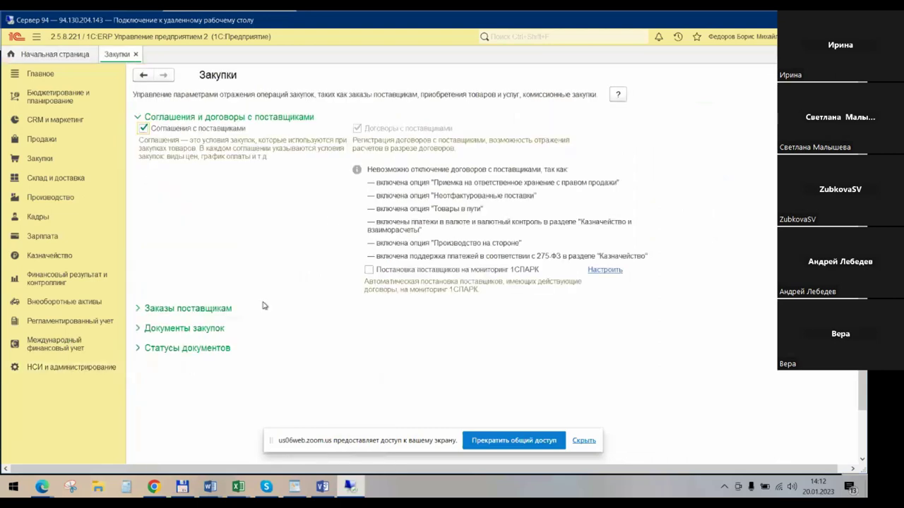
pyautogui.click(138, 308)
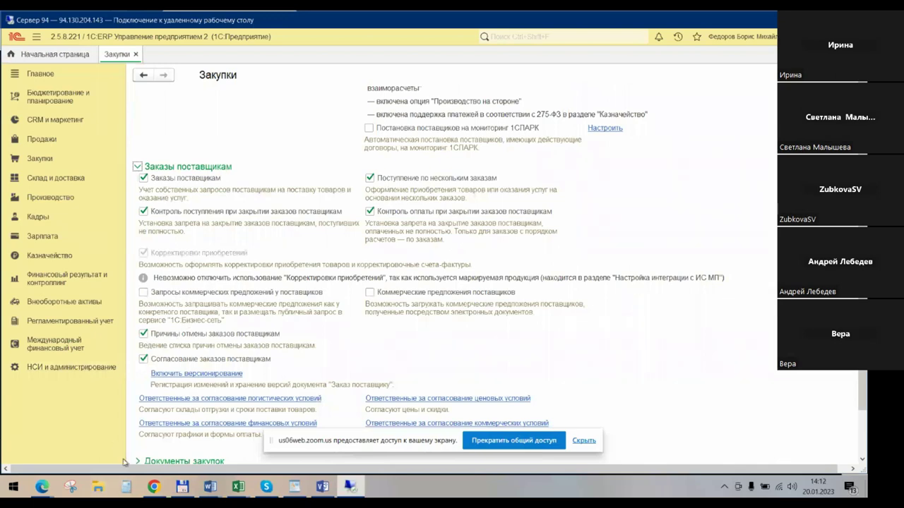
pyautogui.click(138, 462)
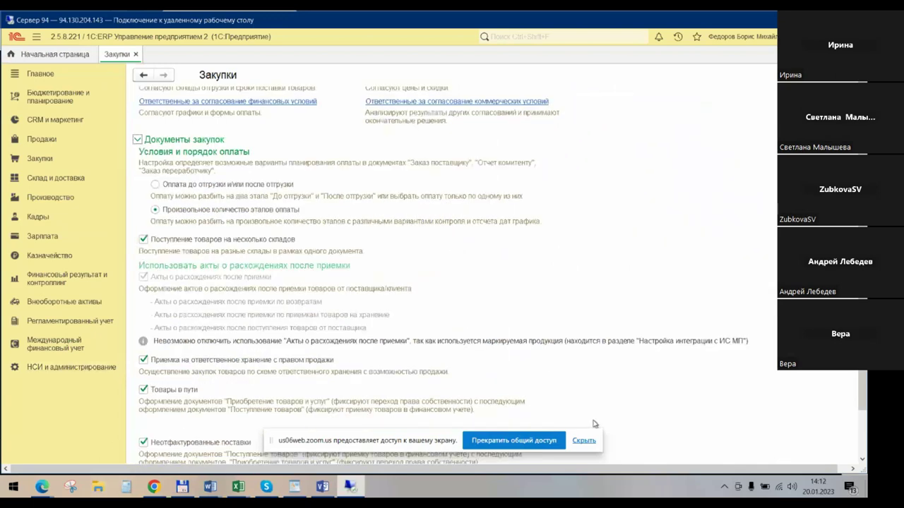
pyautogui.moveTo(386, 444); pyautogui.dragTo(517, 161)
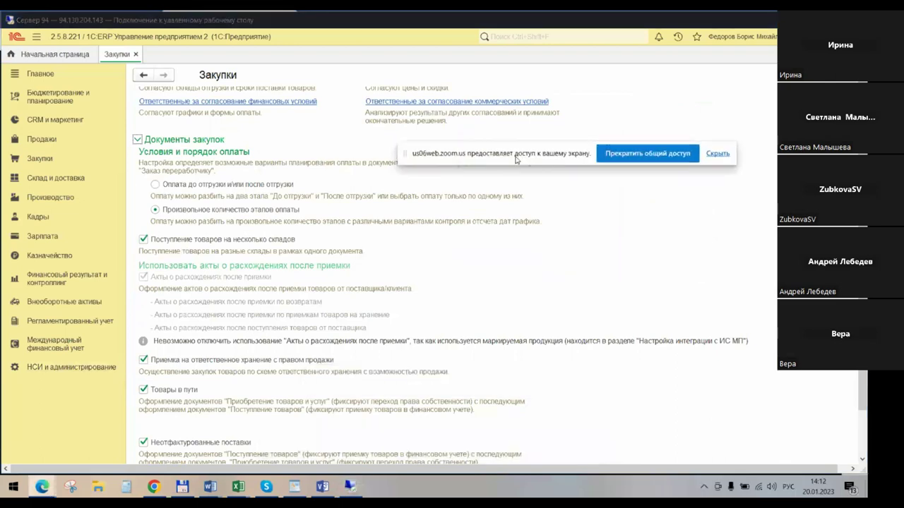
pyautogui.click(859, 424)
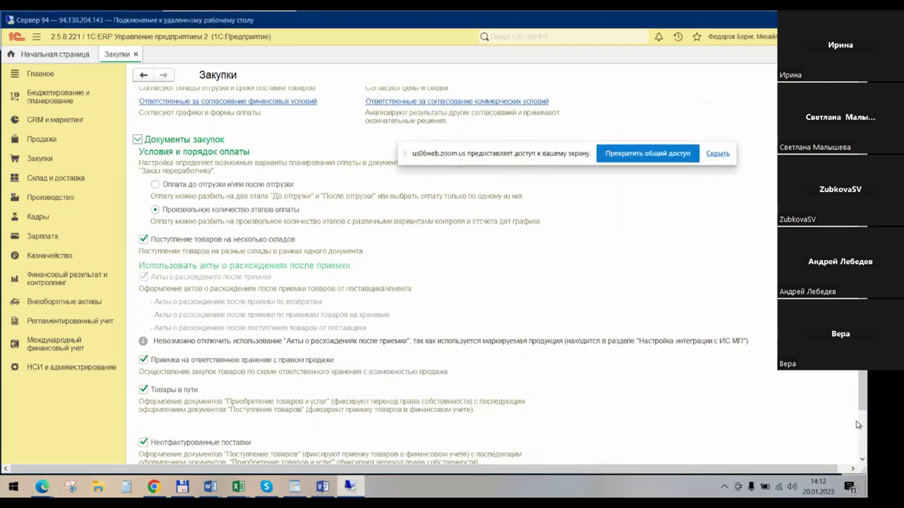
pyautogui.click(860, 427)
pyautogui.click(860, 427)
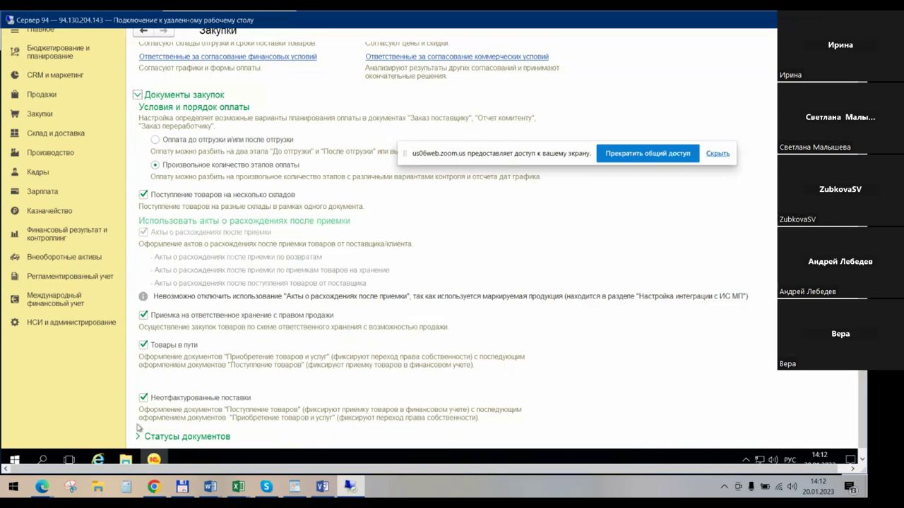
# Review the «Импорт» and «Экспорт» sections in the «Учет НДС, импорт и экспорт» settings.
pyautogui.click(66, 322)
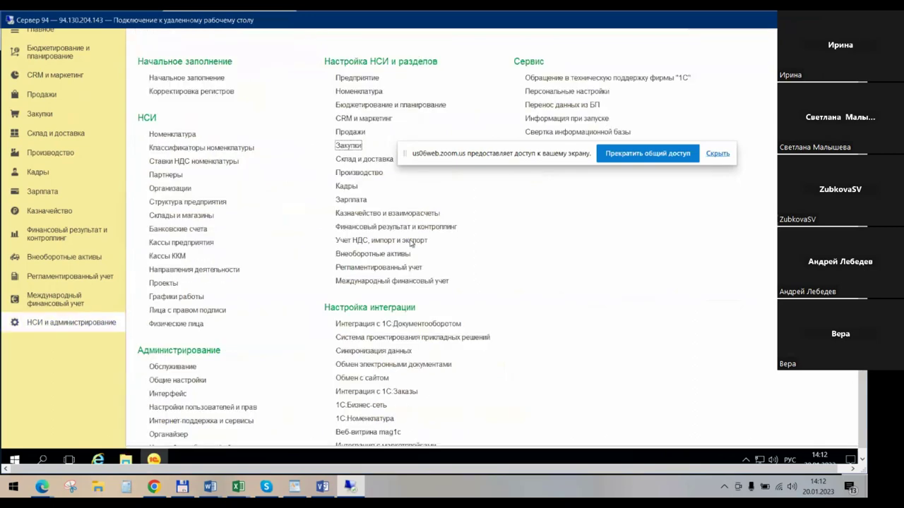
pyautogui.click(395, 241)
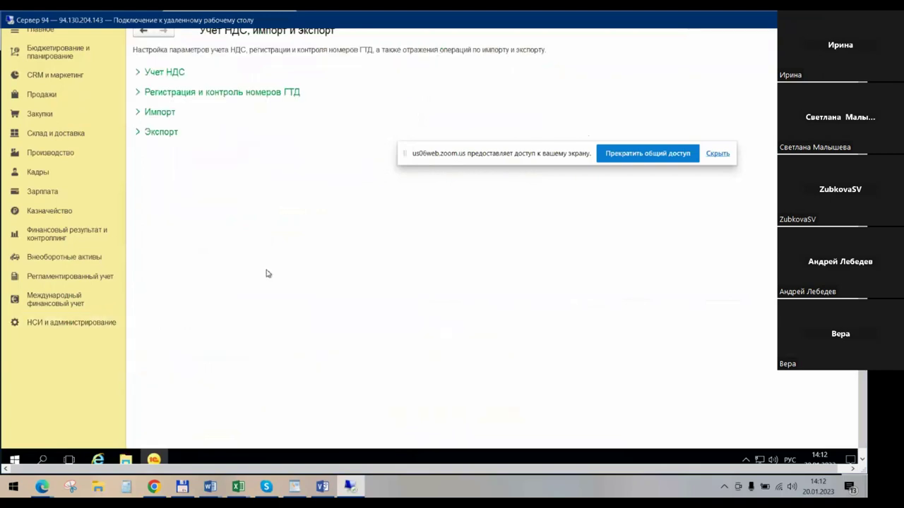
pyautogui.click(138, 111)
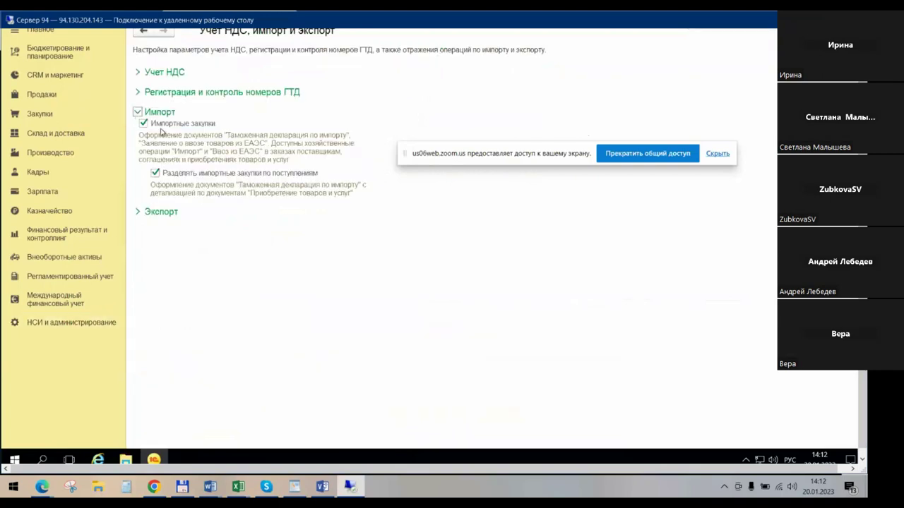
pyautogui.click(138, 214)
# Check the «Регламентированный учет» settings, and review «Учет НДС» and «Регистрация и контроль номеров ГТД» in the VAT, import and export settings.
pyautogui.click(71, 322)
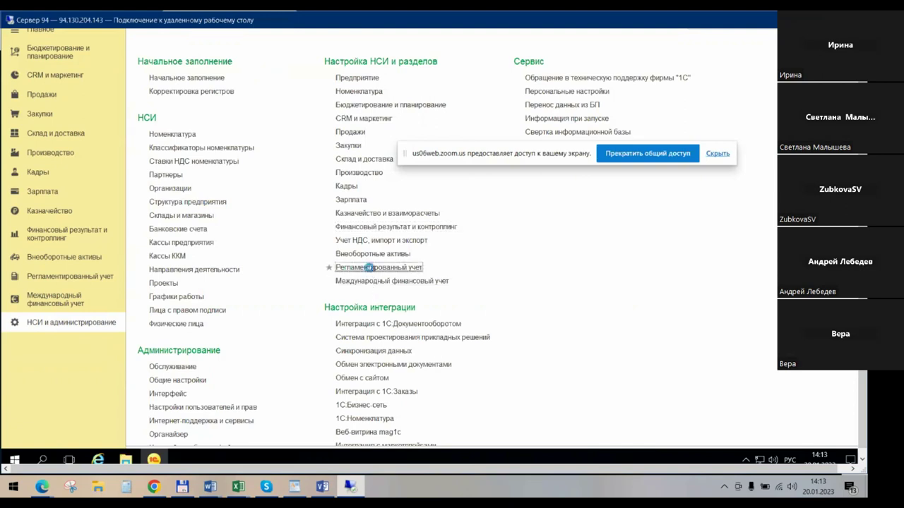
pyautogui.click(370, 271)
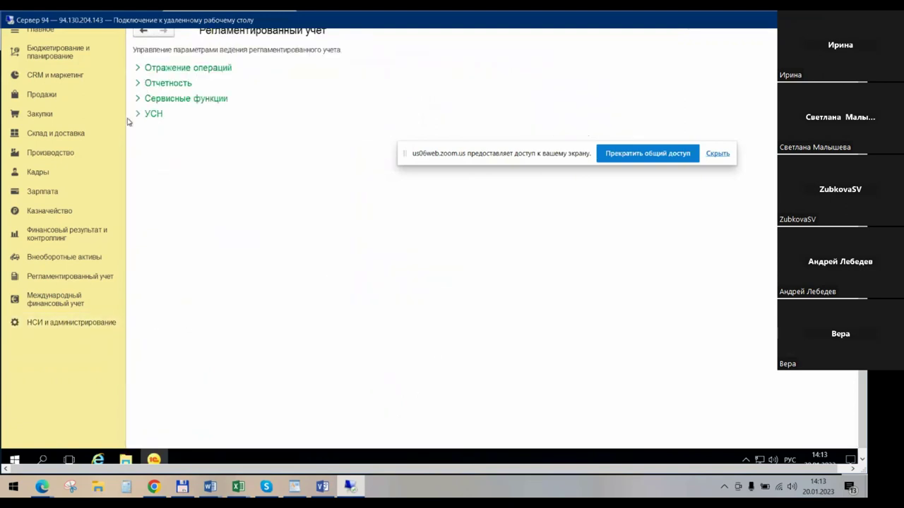
pyautogui.click(79, 322)
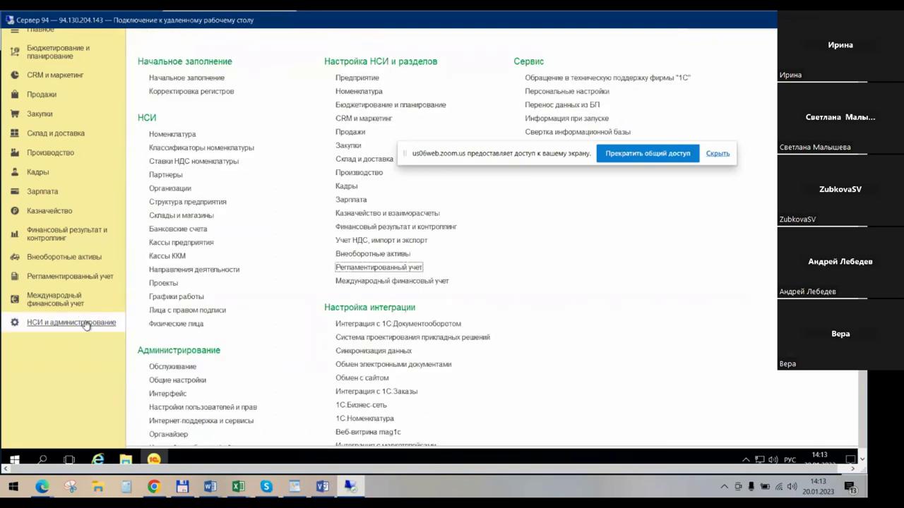
pyautogui.click(383, 241)
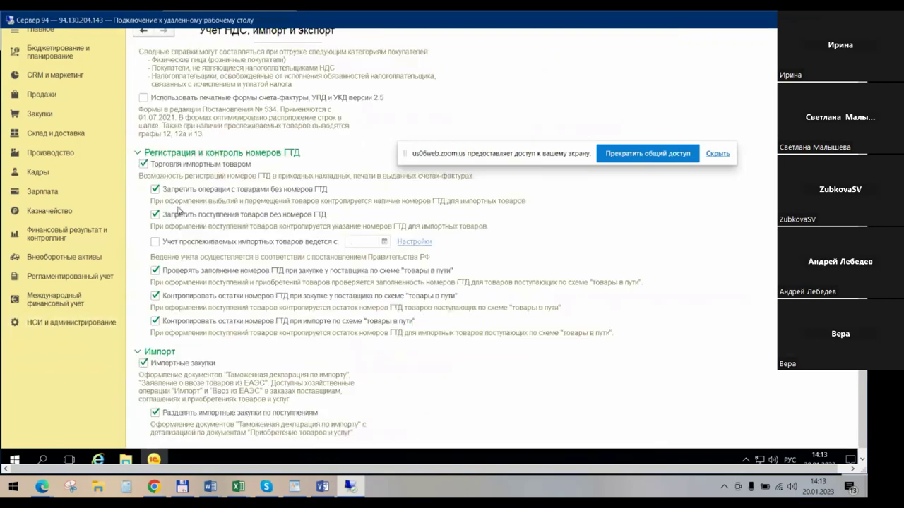
pyautogui.scroll(3, 176, 211)
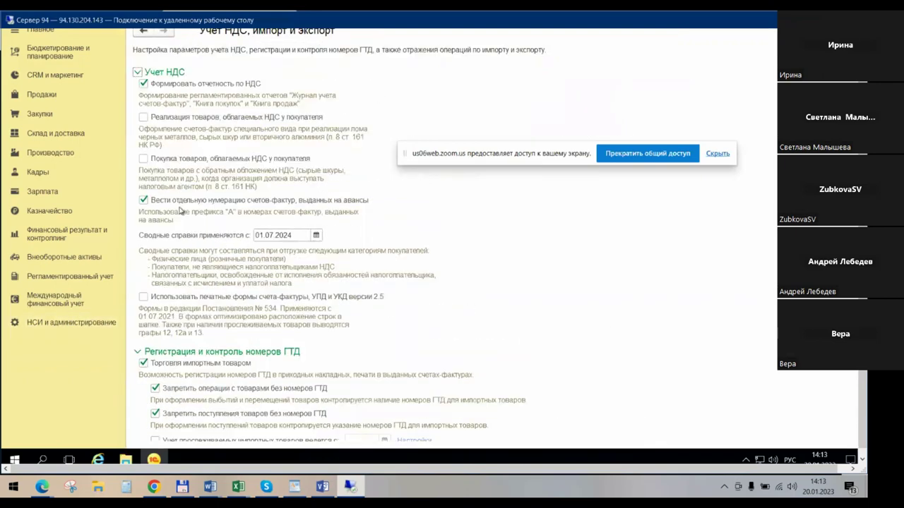
pyautogui.click(138, 72)
pyautogui.click(138, 92)
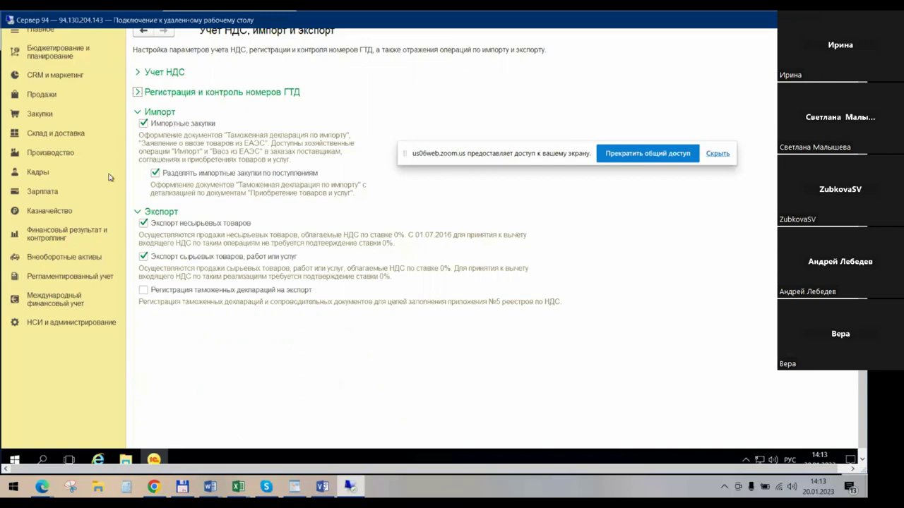
# Open the item card of Товар 001 from the Номенклатура catalogue and find its «Финансовый учет» section.
pyautogui.click(73, 325)
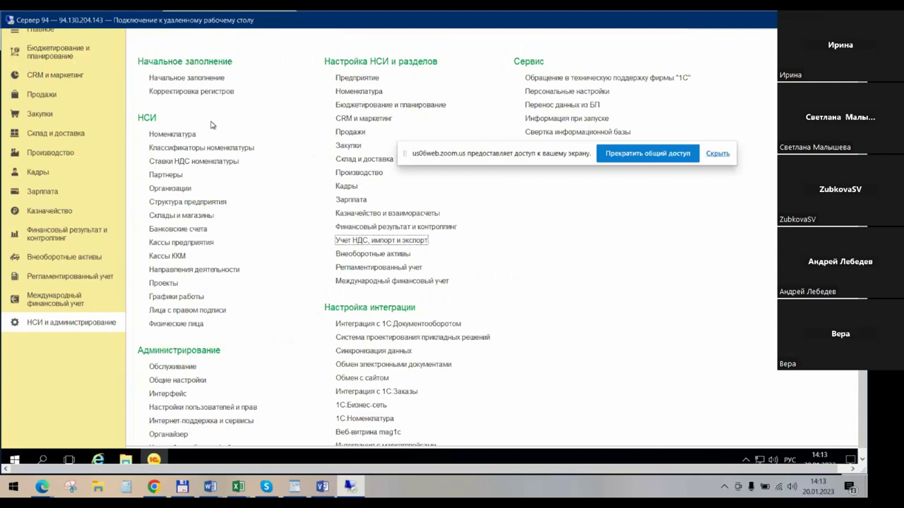
pyautogui.click(190, 136)
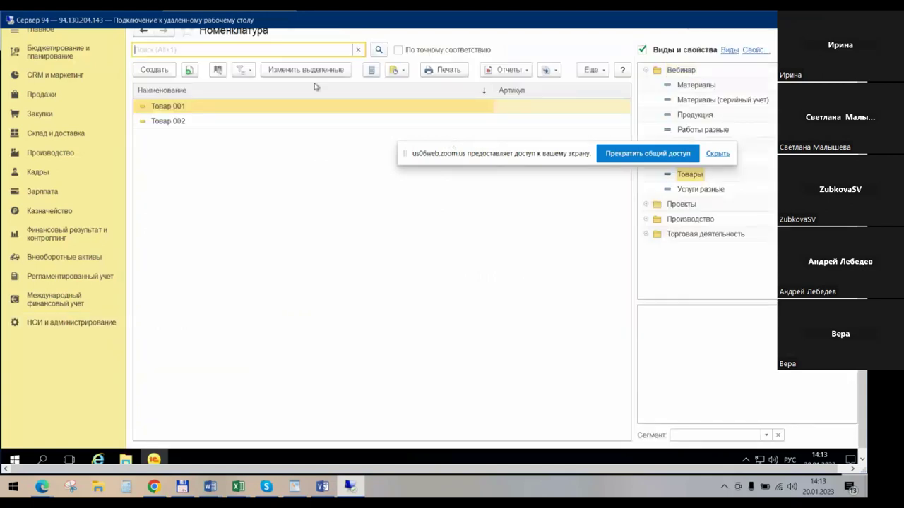
pyautogui.moveTo(502, 153); pyautogui.dragTo(531, 186)
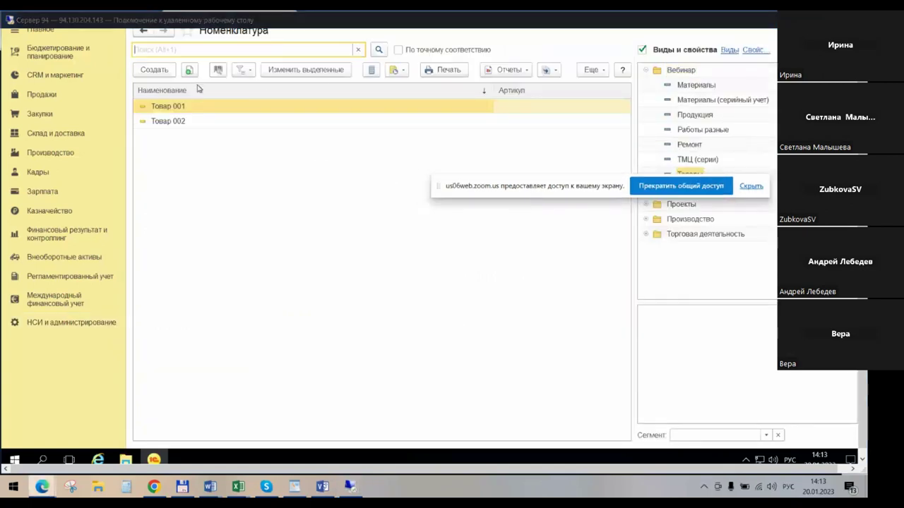
pyautogui.click(181, 121)
pyautogui.click(177, 111)
pyautogui.click(180, 121)
pyautogui.doubleClick(180, 106)
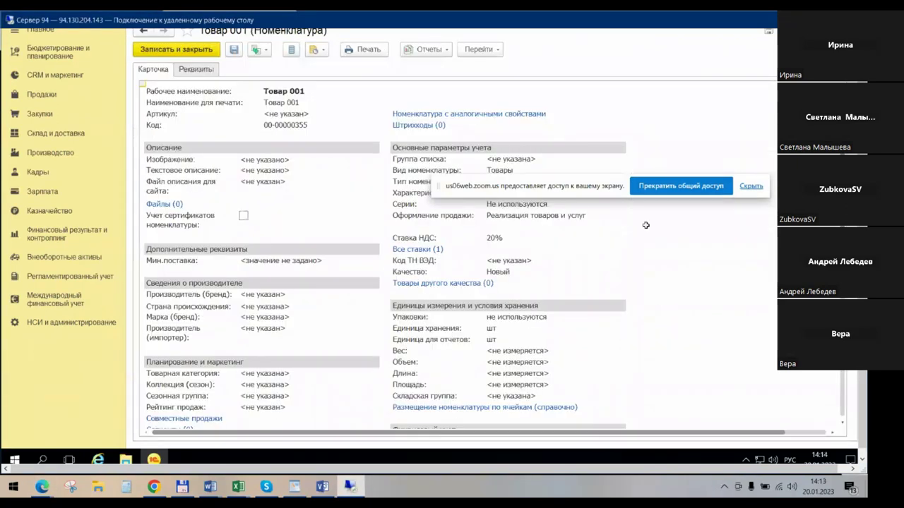
pyautogui.moveTo(577, 140); pyautogui.dragTo(599, 77)
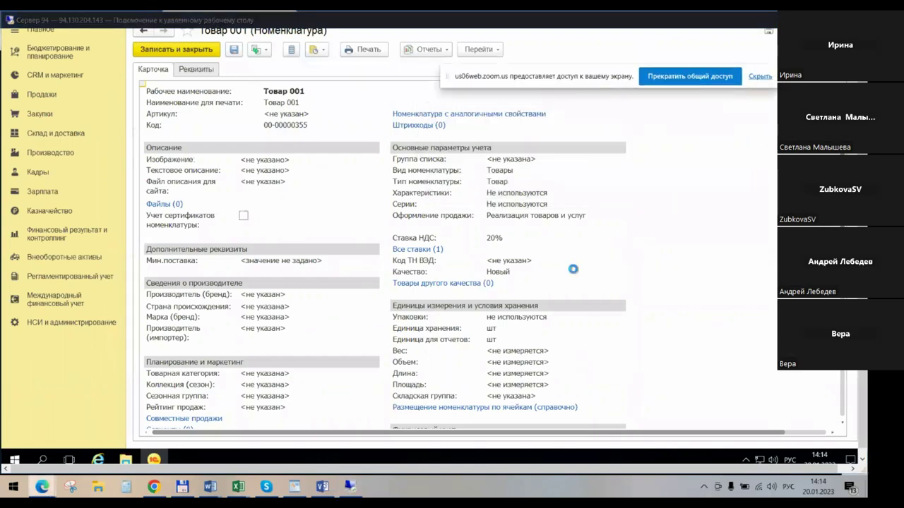
pyautogui.scroll(-5, 636, 308)
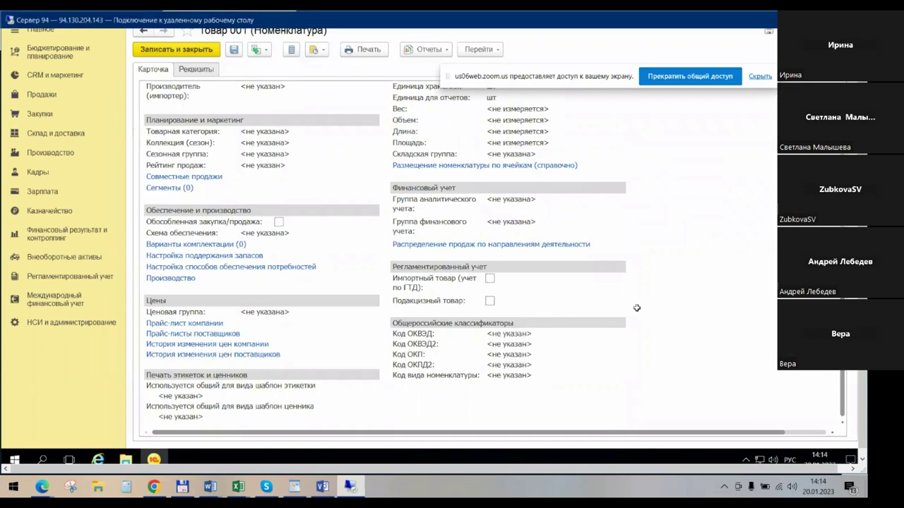
# Set the financial accounting group of Товар 001 to «Товары», and save and close the card.
pyautogui.click(524, 224)
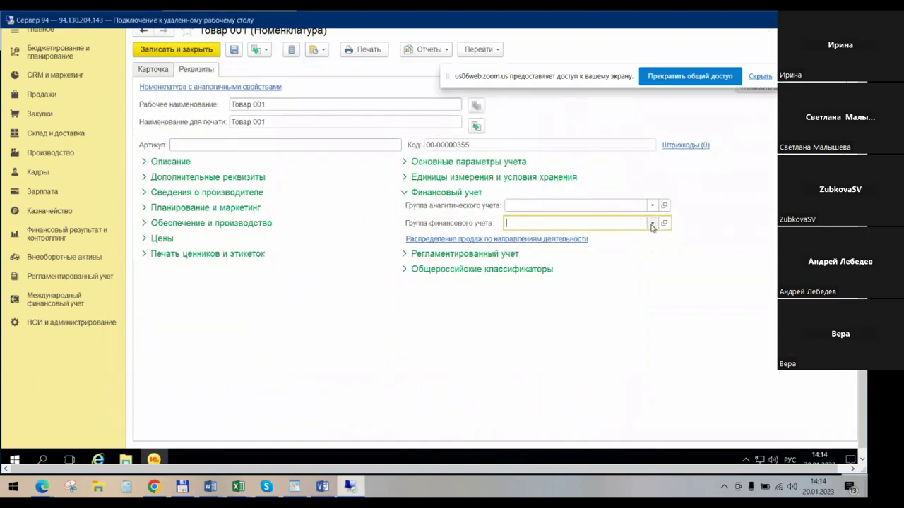
pyautogui.click(652, 223)
pyautogui.click(529, 239)
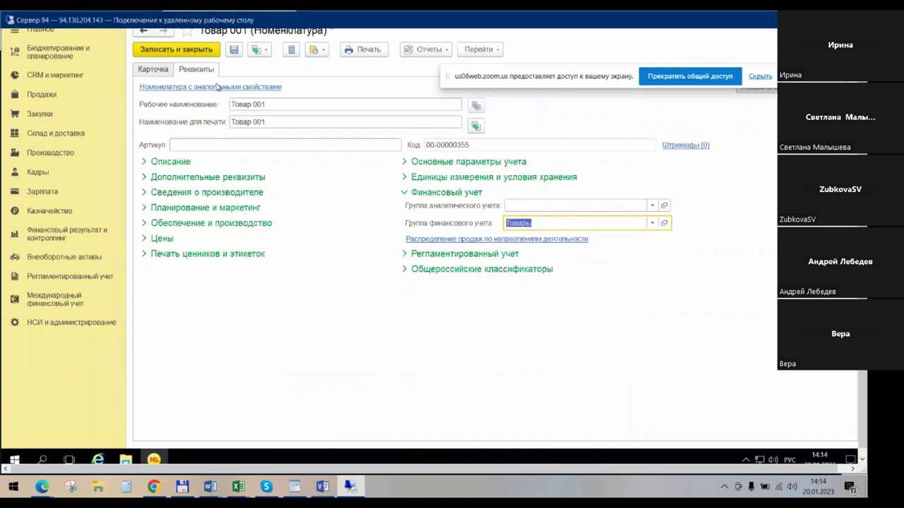
pyautogui.click(188, 55)
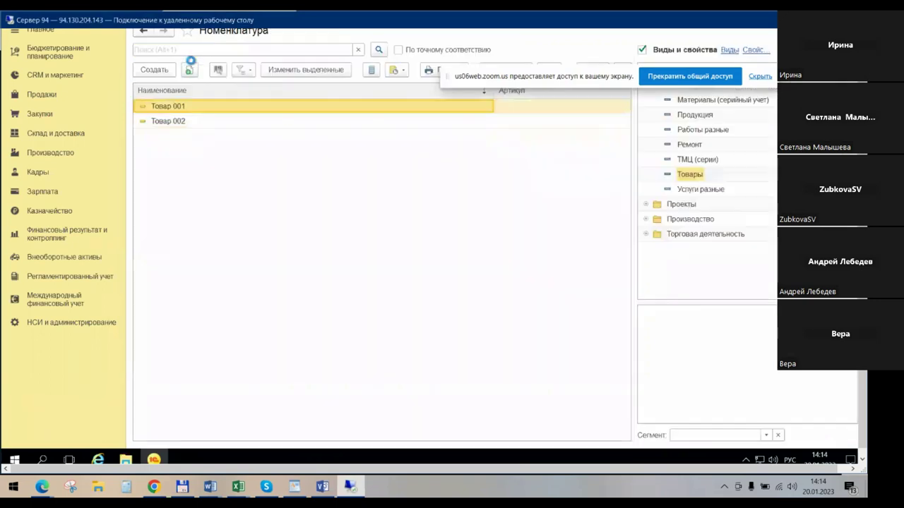
# Open the card of Товар 002 and set its financial accounting group to «Товары».
pyautogui.click(178, 121)
pyautogui.doubleClick(178, 121)
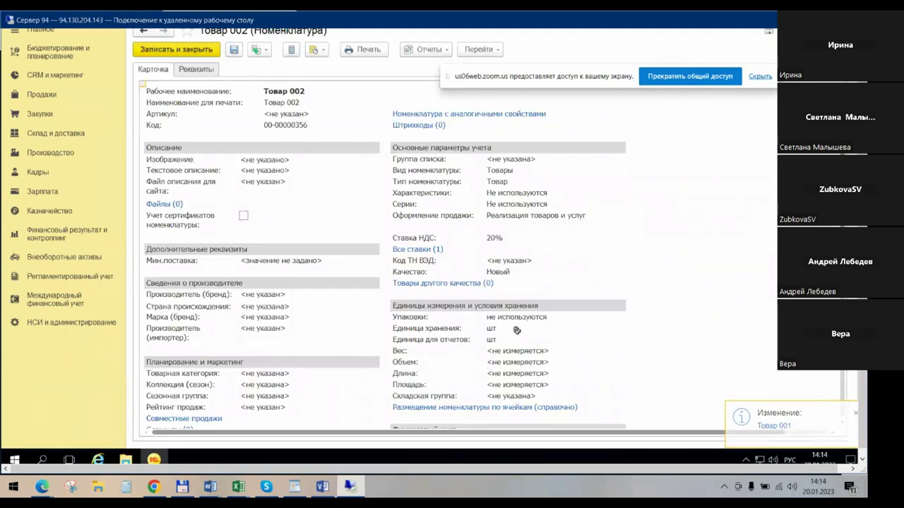
pyautogui.scroll(-10, 523, 332)
pyautogui.scroll(3, 539, 335)
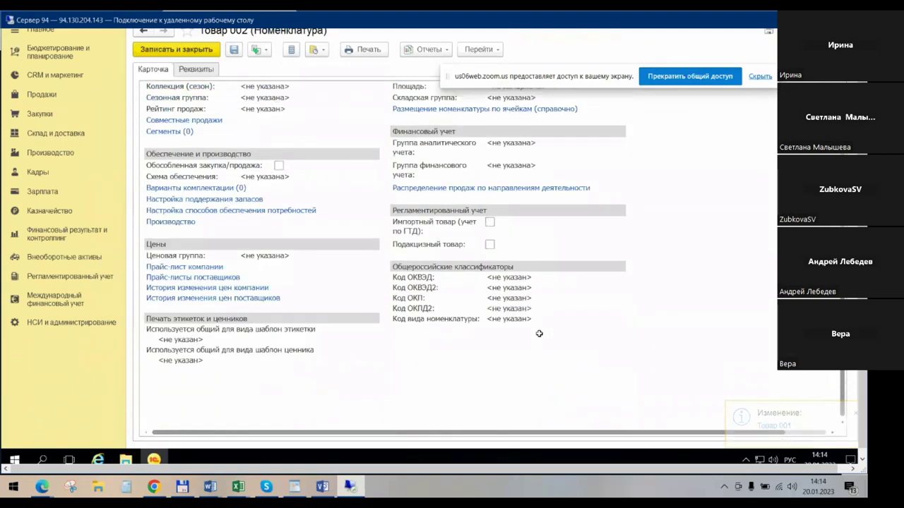
pyautogui.scroll(1, 539, 333)
pyautogui.click(512, 199)
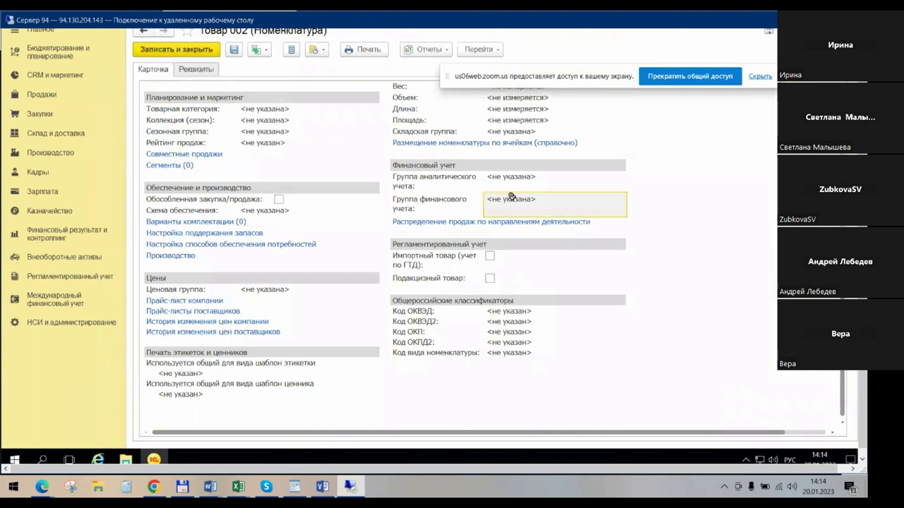
pyautogui.click(652, 222)
pyautogui.click(571, 240)
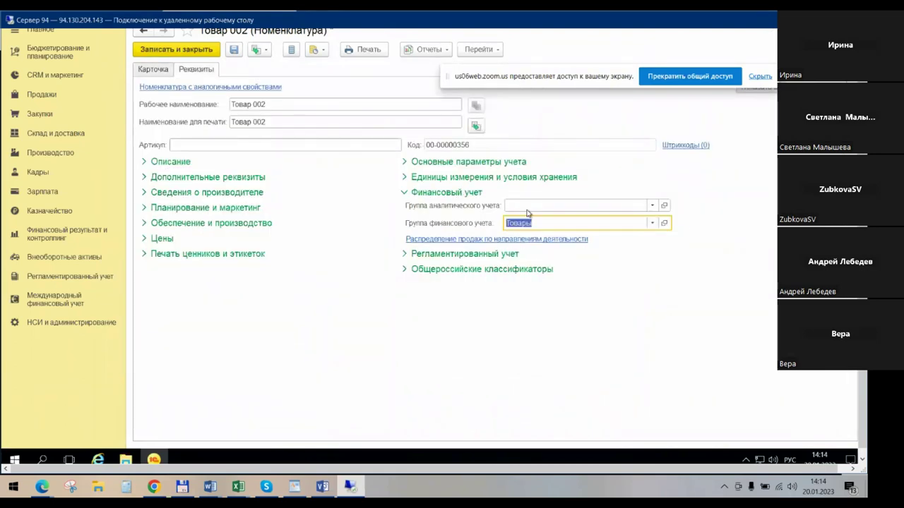
# View the settings of the «Товары» financial accounting group, and close the Товар 002 card without saving changes.
pyautogui.click(665, 223)
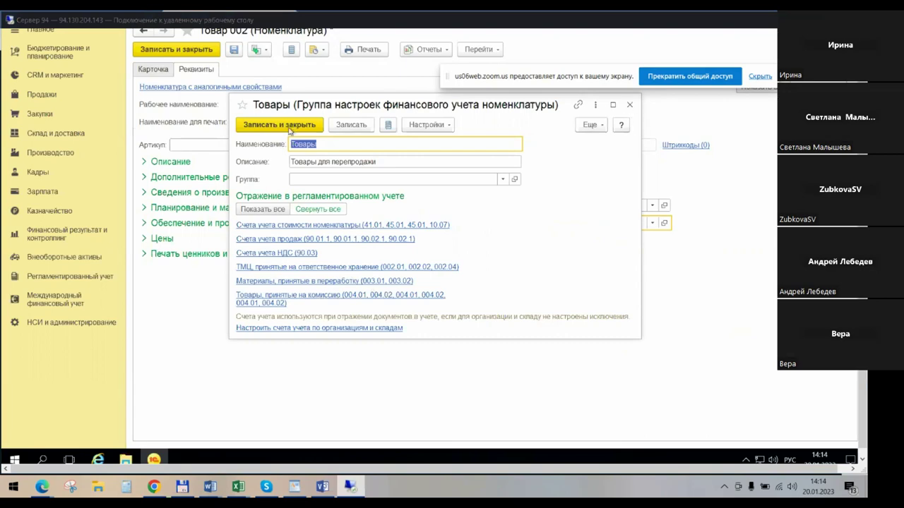
pyautogui.click(293, 127)
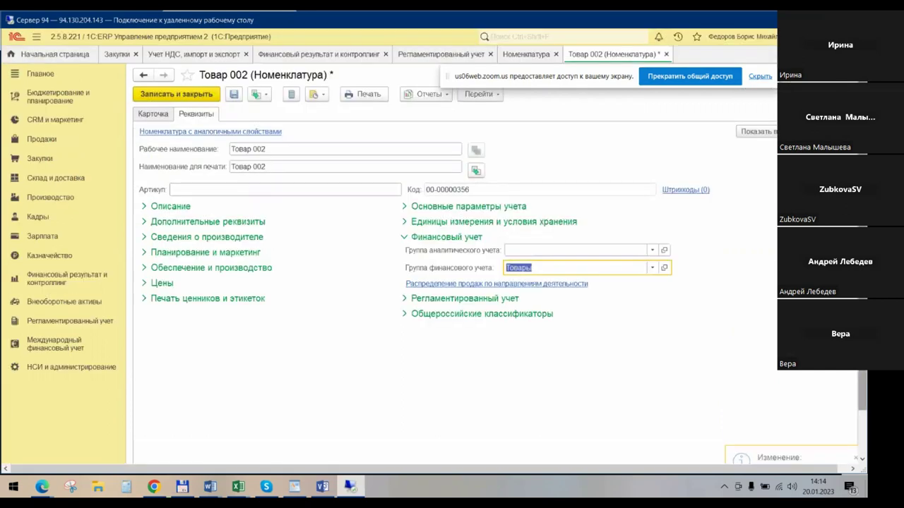
pyautogui.press('Escape')
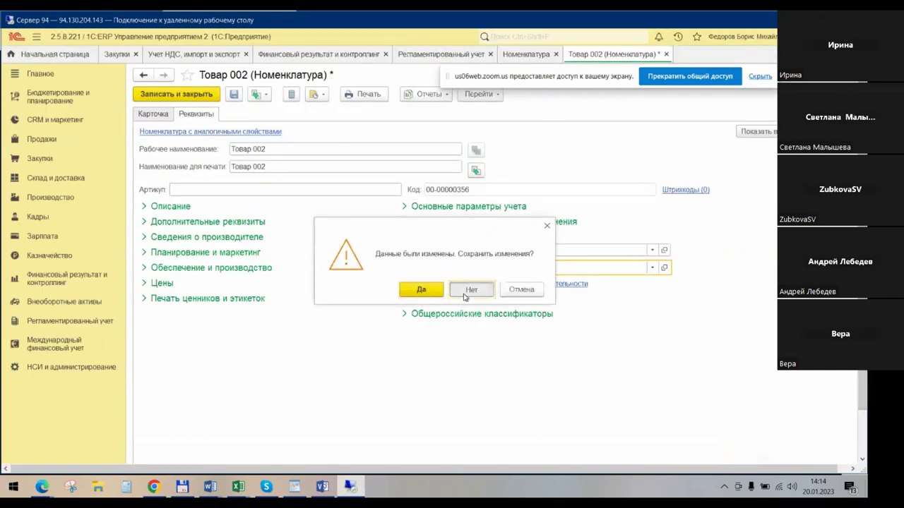
pyautogui.click(470, 290)
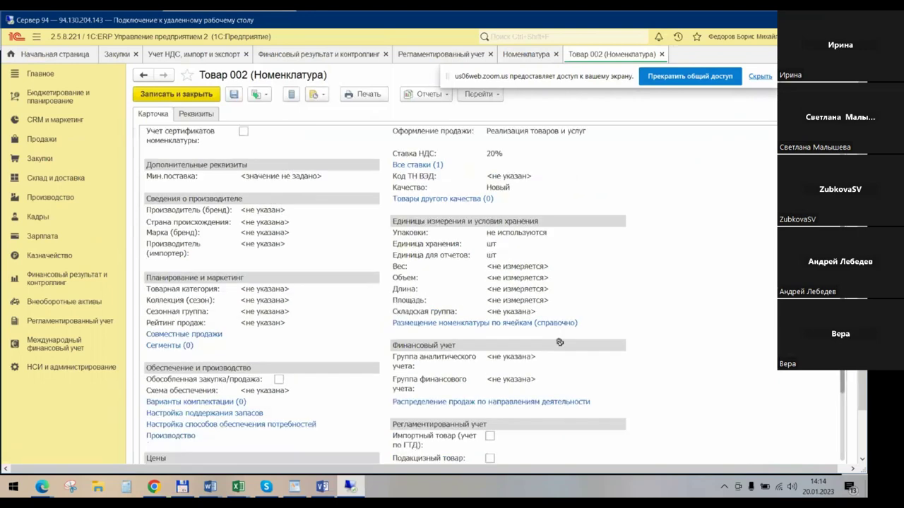
# Assign the «Товары» financial accounting group to Товар 002, and save and close the card.
pyautogui.click(650, 266)
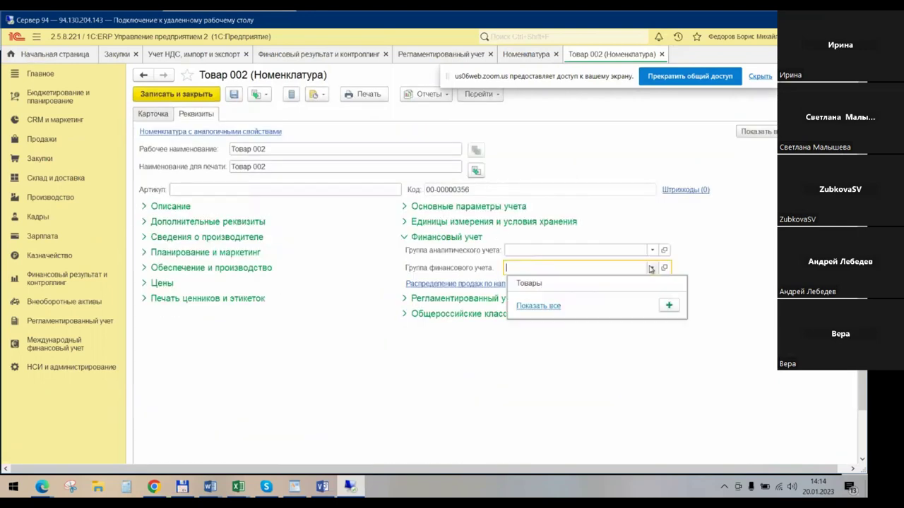
pyautogui.click(538, 284)
pyautogui.click(187, 98)
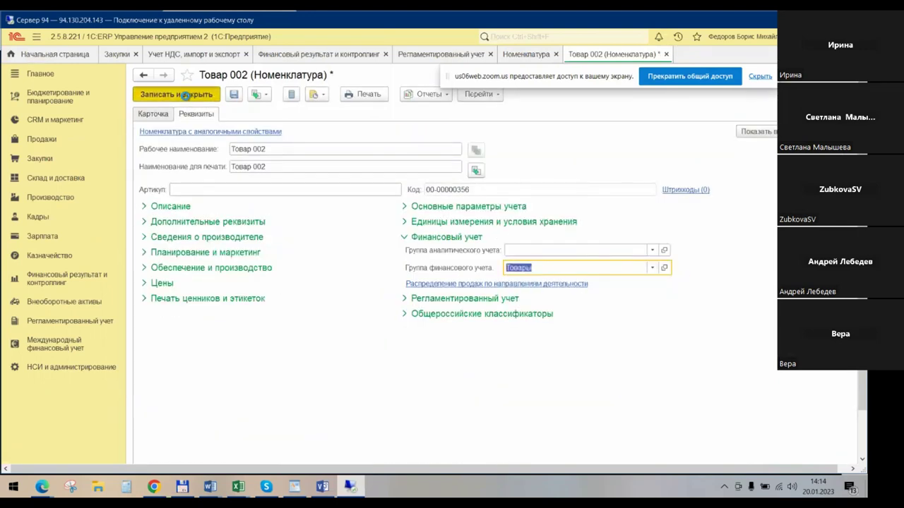
# Create a wholesale warehouse named «Склад - ТП-НФП» in the «Вебинар» group, and save and close its card.
pyautogui.click(71, 367)
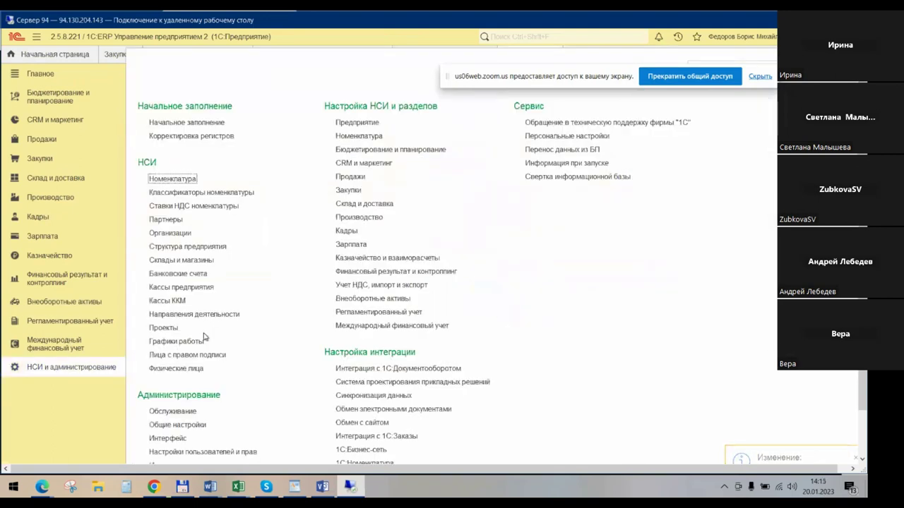
pyautogui.click(171, 261)
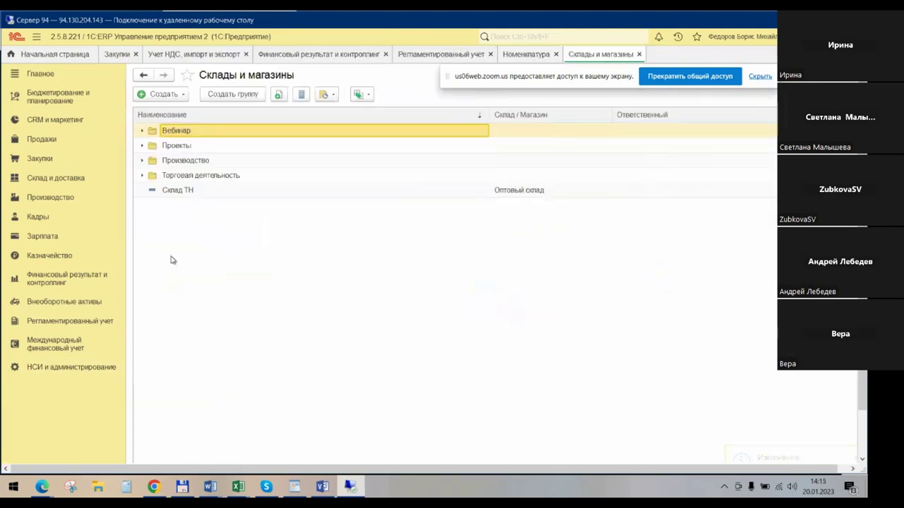
pyautogui.click(158, 97)
pyautogui.click(200, 103)
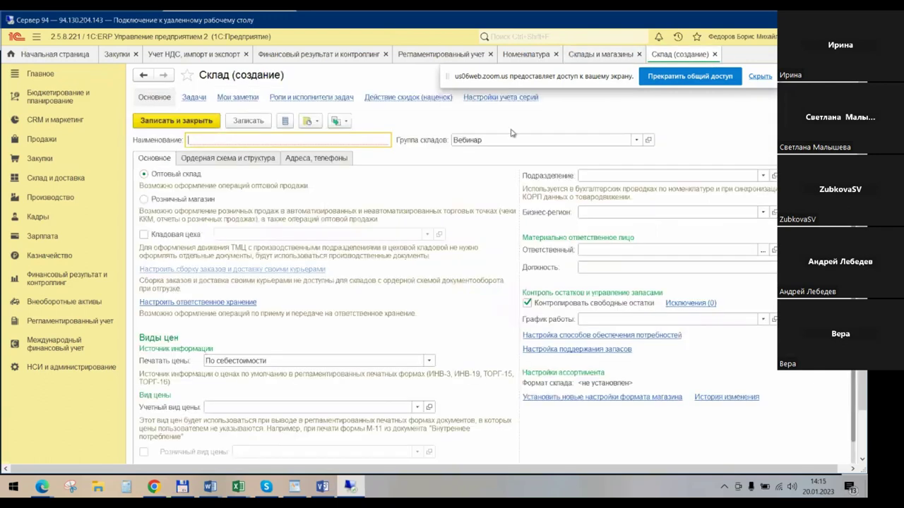
pyautogui.write('Склад - ТП-НФП')
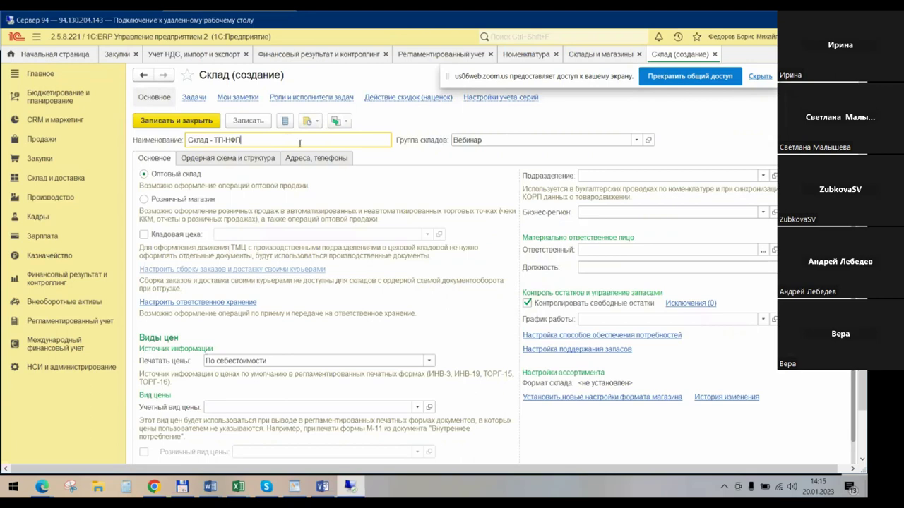
pyautogui.click(187, 120)
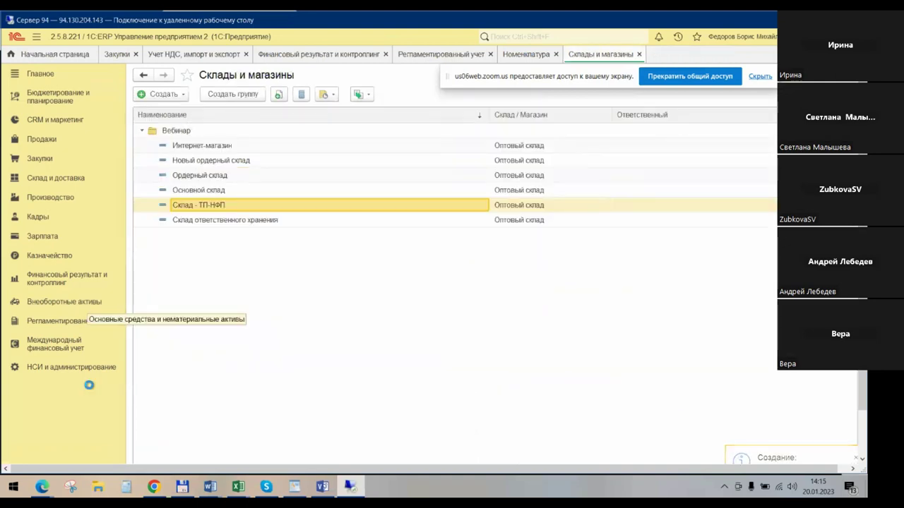
# Open the partners list and locate the «_Основной поставщик» entry.
pyautogui.click(61, 368)
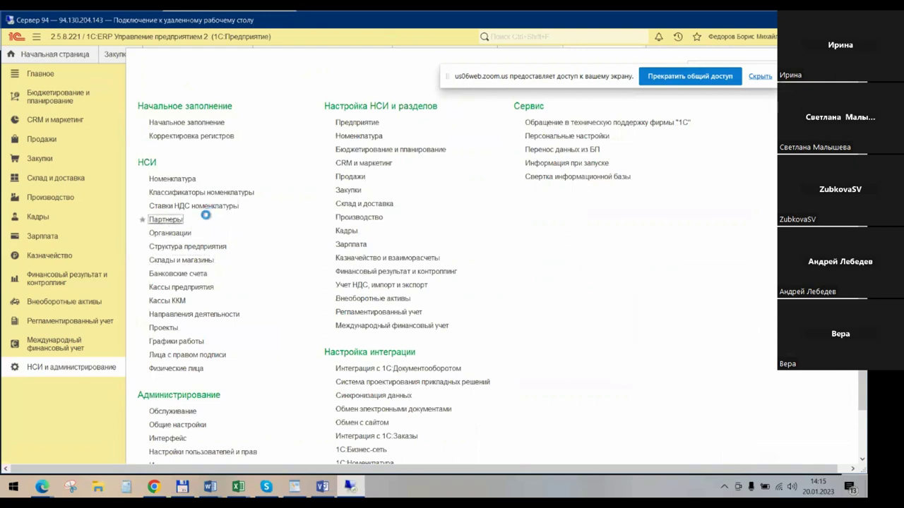
pyautogui.click(206, 219)
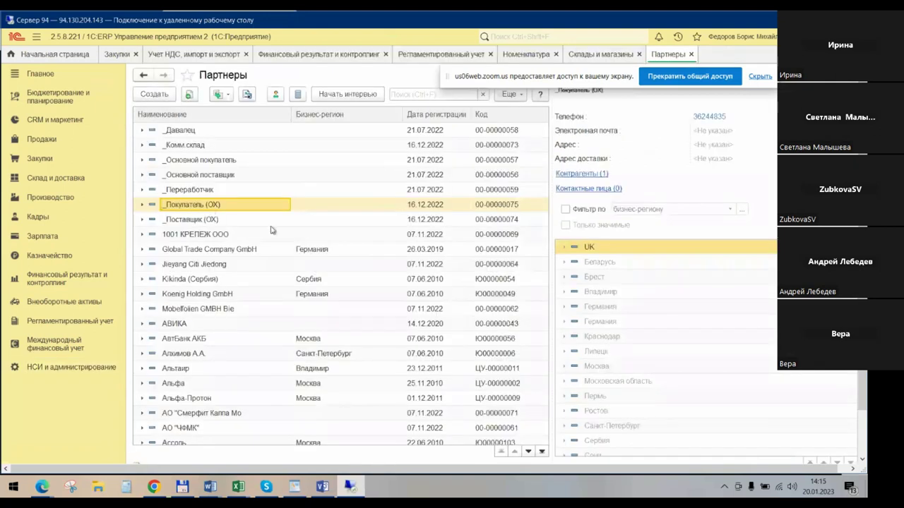
pyautogui.click(196, 178)
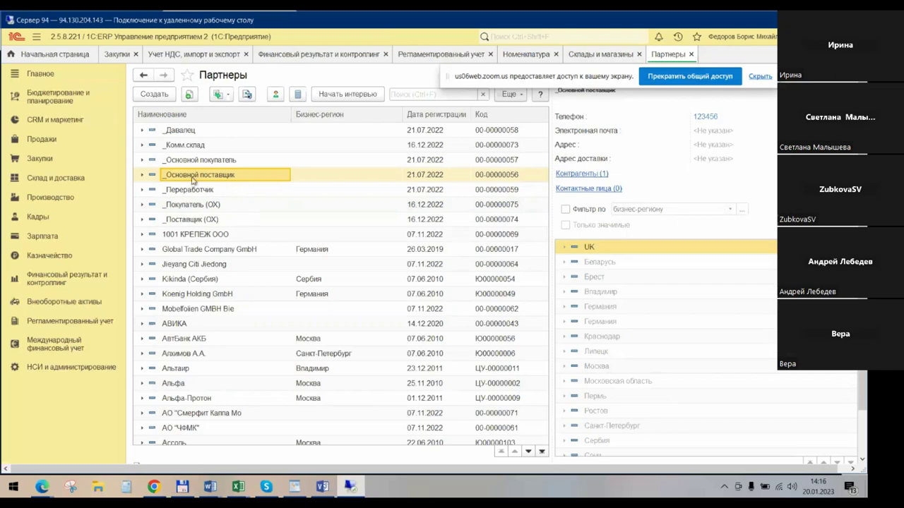
# Start a new contract in the supplier contracts list with the purpose «Закупка».
pyautogui.click(48, 142)
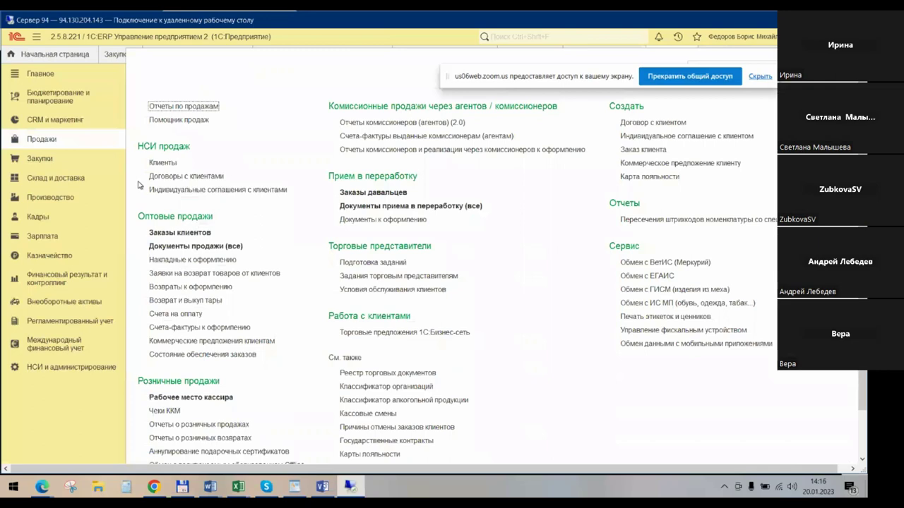
pyautogui.click(83, 164)
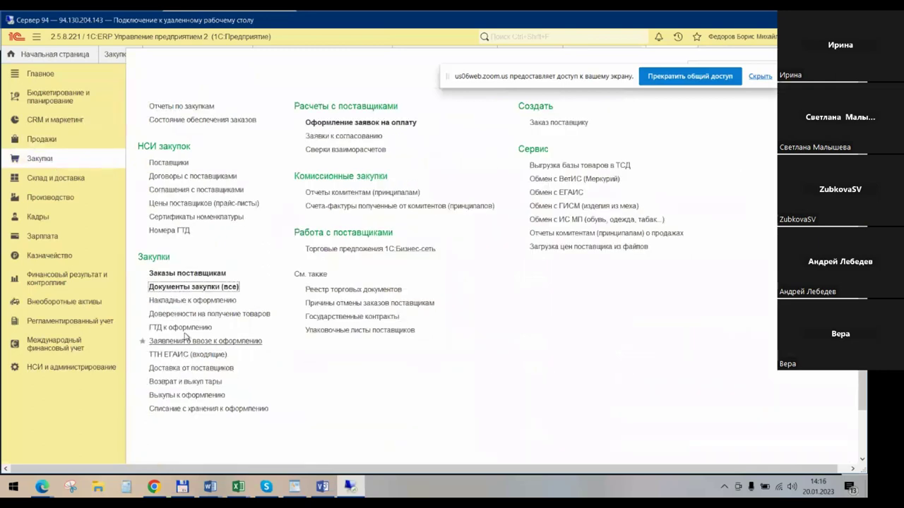
pyautogui.click(192, 176)
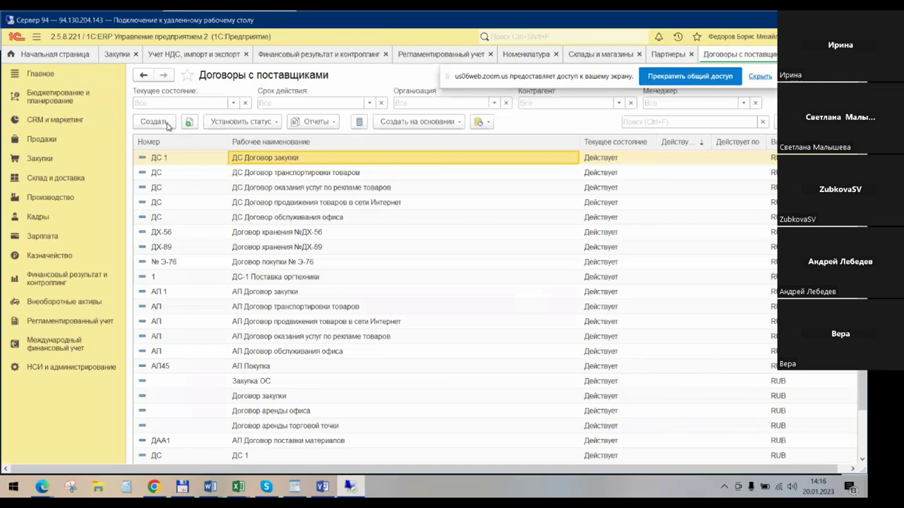
pyautogui.click(155, 121)
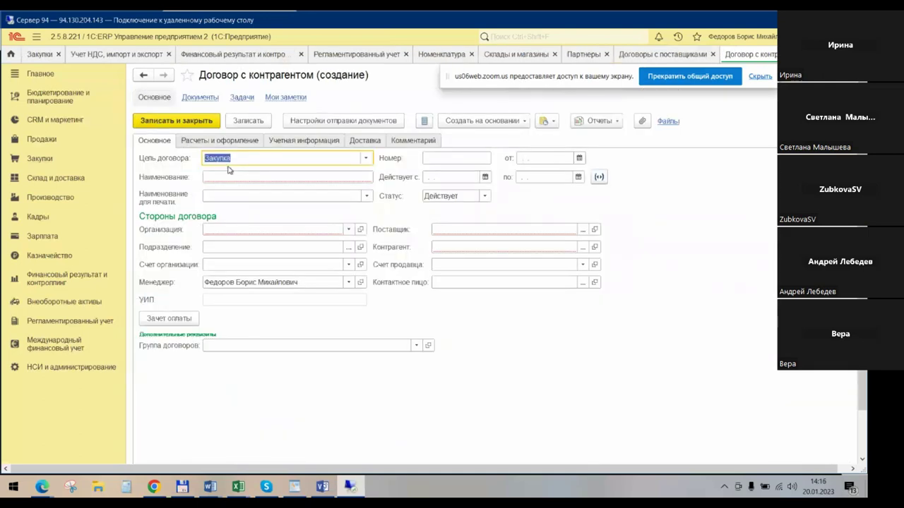
pyautogui.click(365, 158)
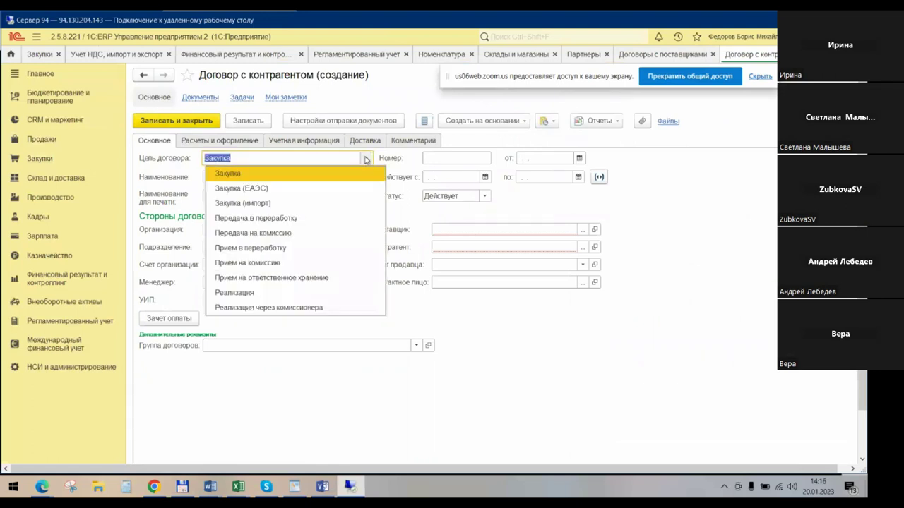
pyautogui.click(240, 173)
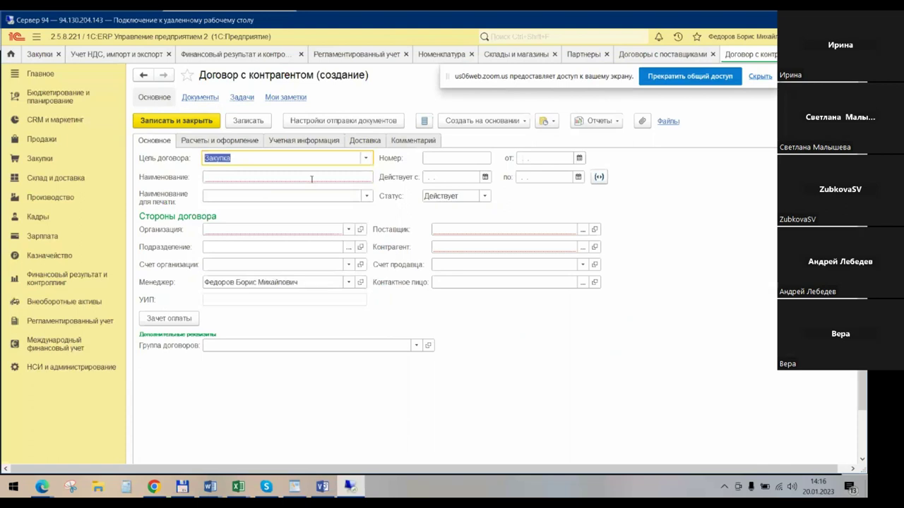
# Name the new contract «_Договор - товары в пути».
pyautogui.click(226, 177)
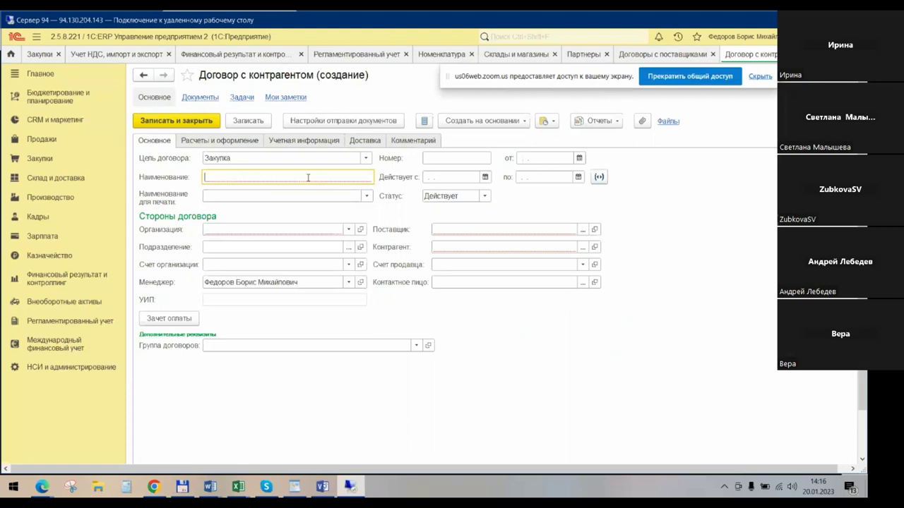
pyautogui.write('_')
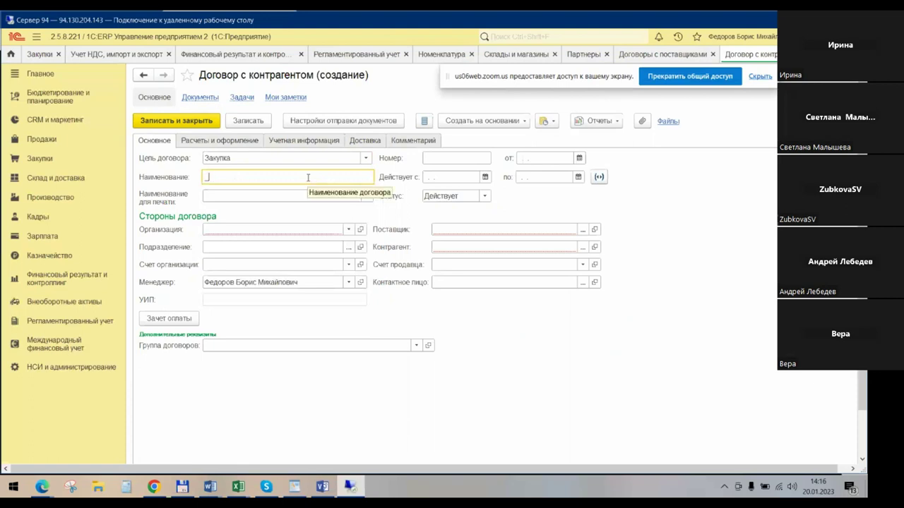
pyautogui.write('ДОго')
pyautogui.press('BackSpace')
pyautogui.press('BackSpace')
pyautogui.press('BackSpace')
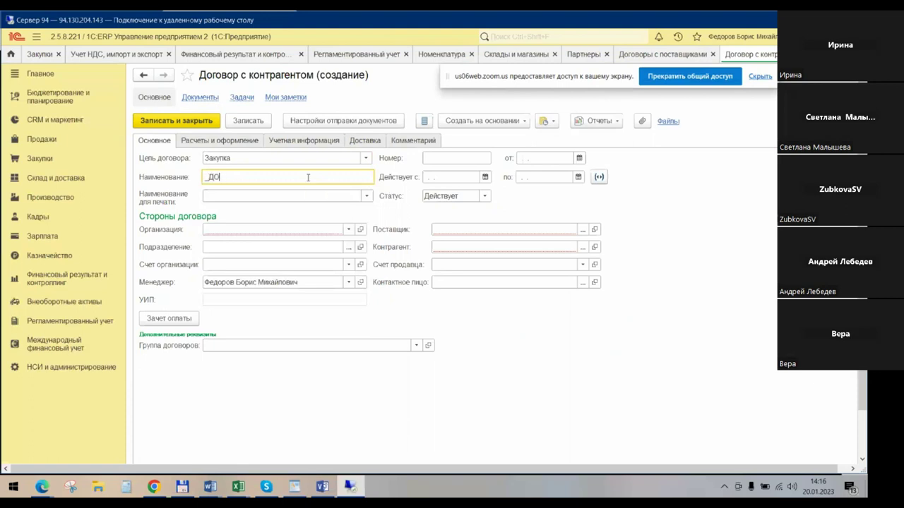
pyautogui.write('оговор - товары в пути')
# Set the contract's organization to «Орион» and its supplier to «_Основной поставщик».
pyautogui.click(257, 229)
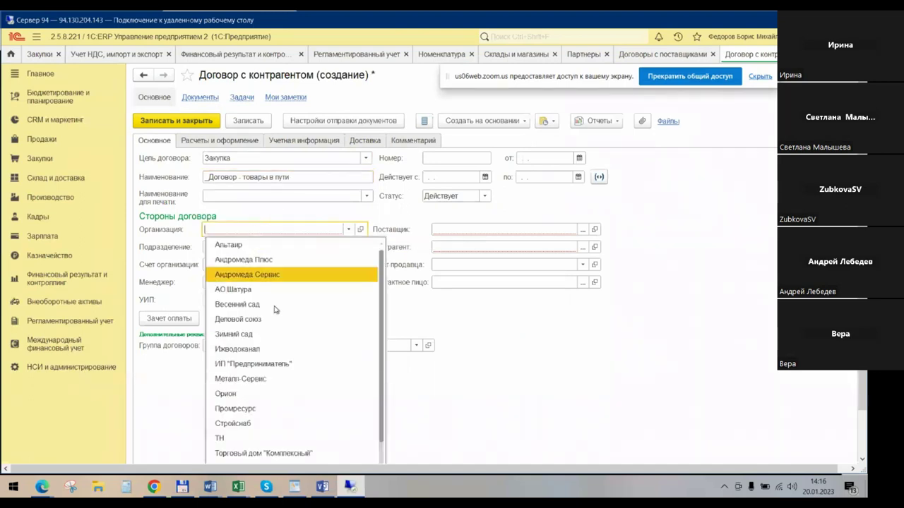
pyautogui.click(256, 398)
pyautogui.click(490, 230)
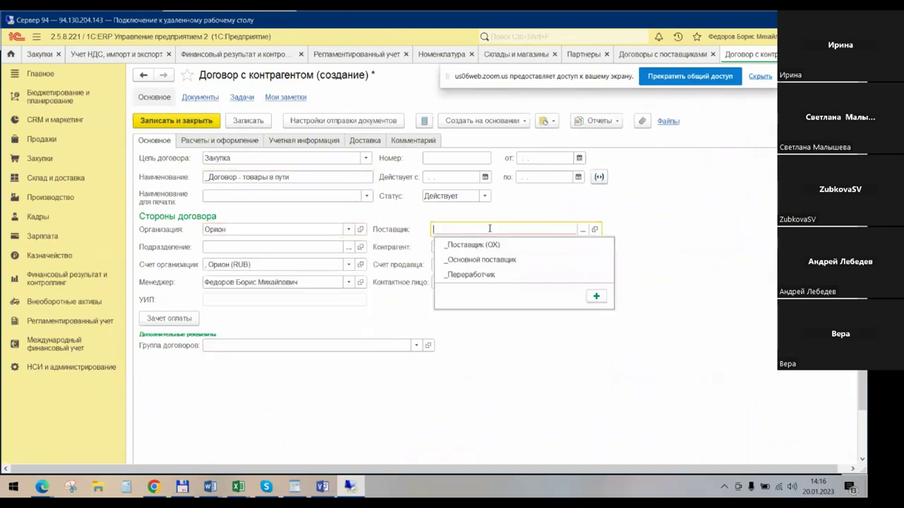
pyautogui.click(483, 260)
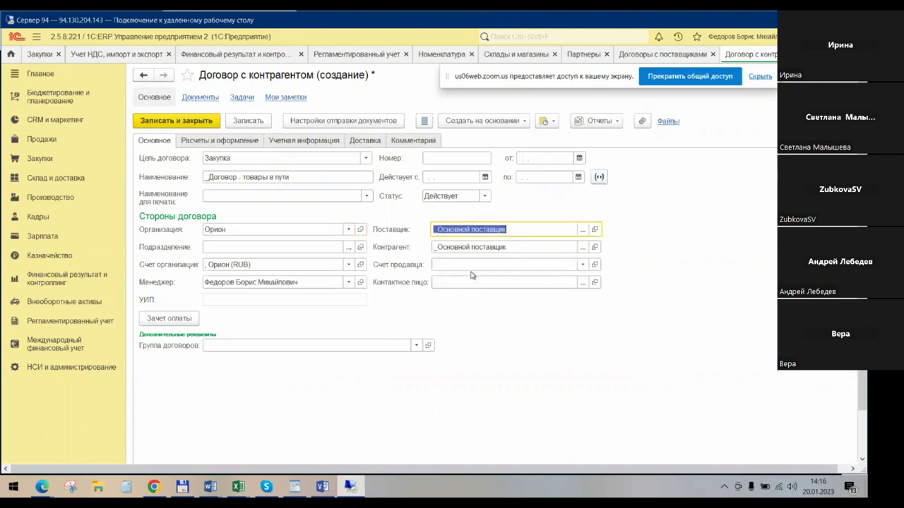
# Allow separate purchase documents in the contract under the «Товары в пути» scheme, and save and close it.
pyautogui.click(235, 141)
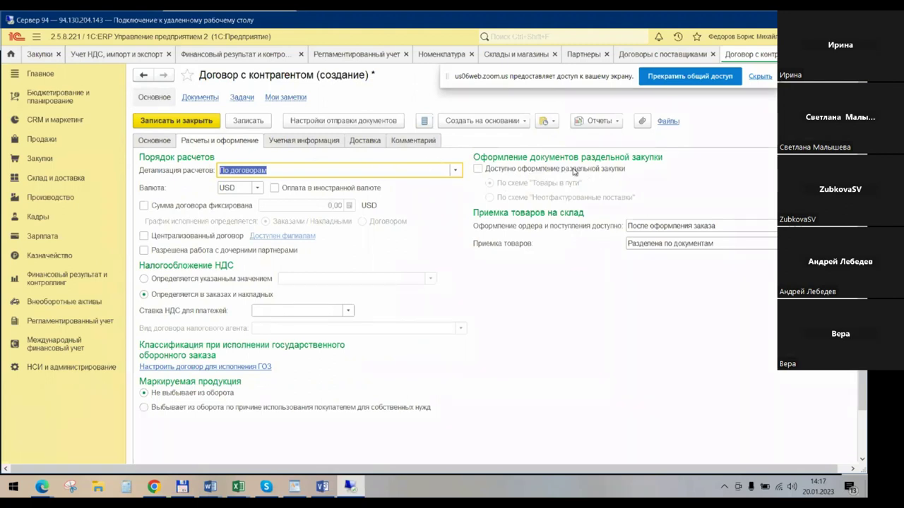
pyautogui.click(477, 170)
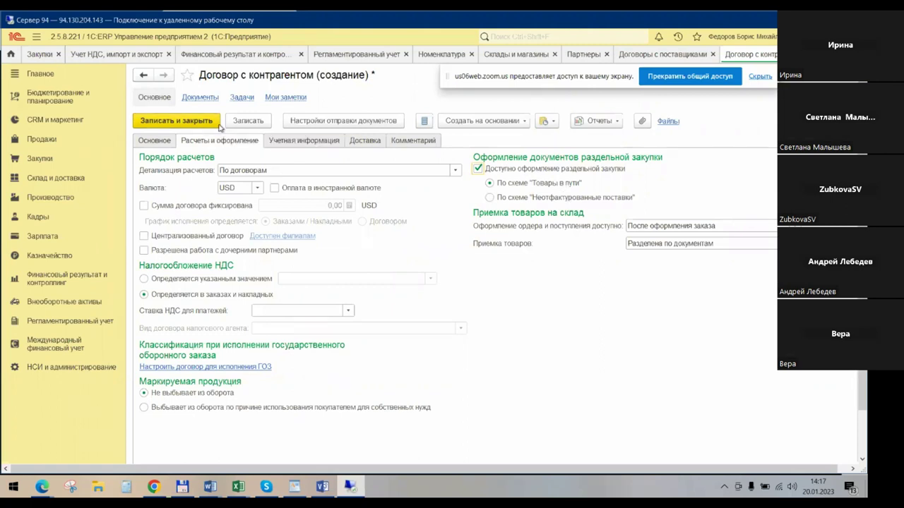
pyautogui.click(196, 122)
pyautogui.click(197, 122)
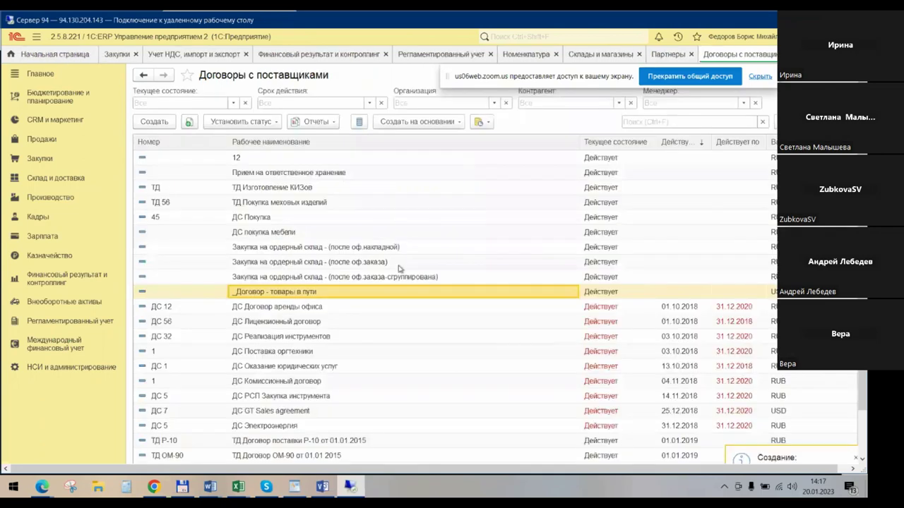
# Create a new supplier order and set its supplier to «_Основной поставщик».
pyautogui.click(54, 157)
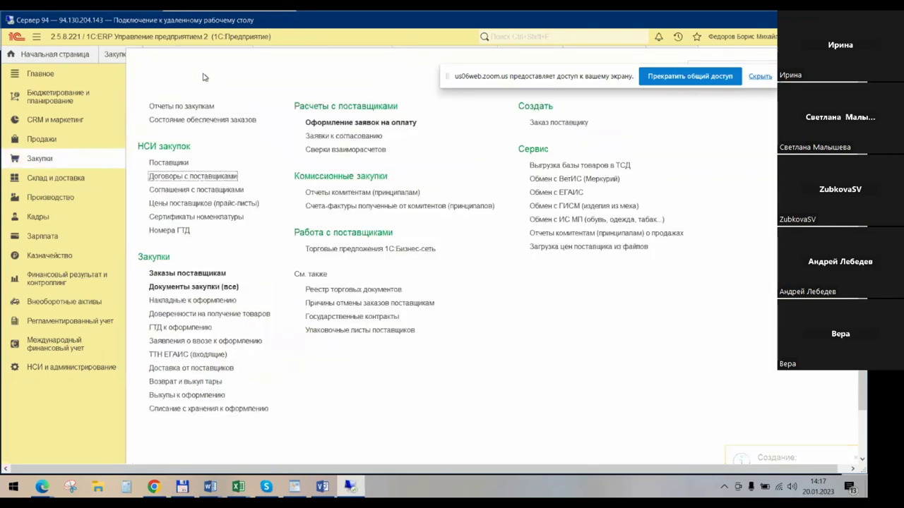
pyautogui.click(190, 273)
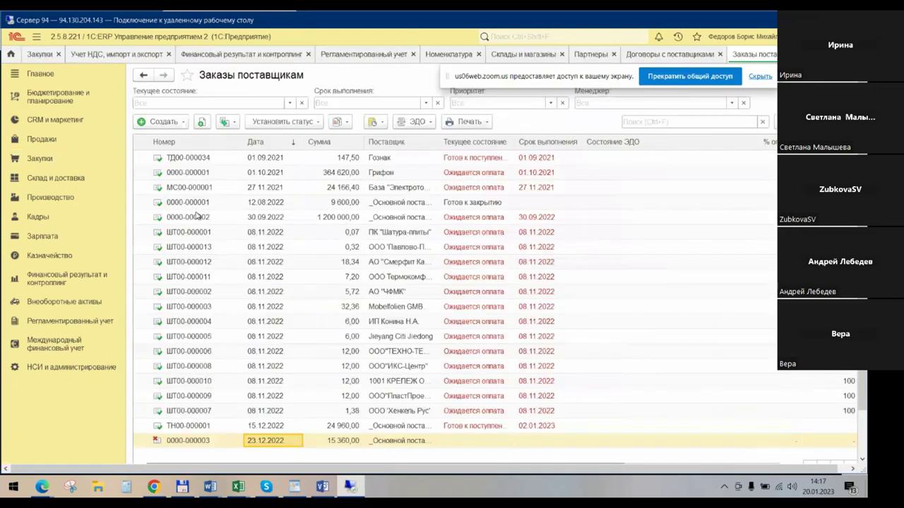
pyautogui.click(162, 121)
pyautogui.click(204, 125)
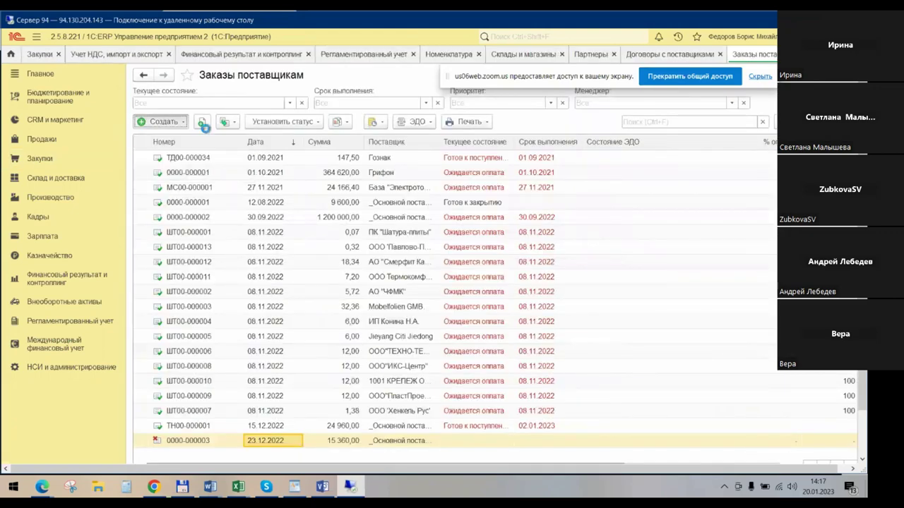
pyautogui.click(218, 194)
pyautogui.click(223, 208)
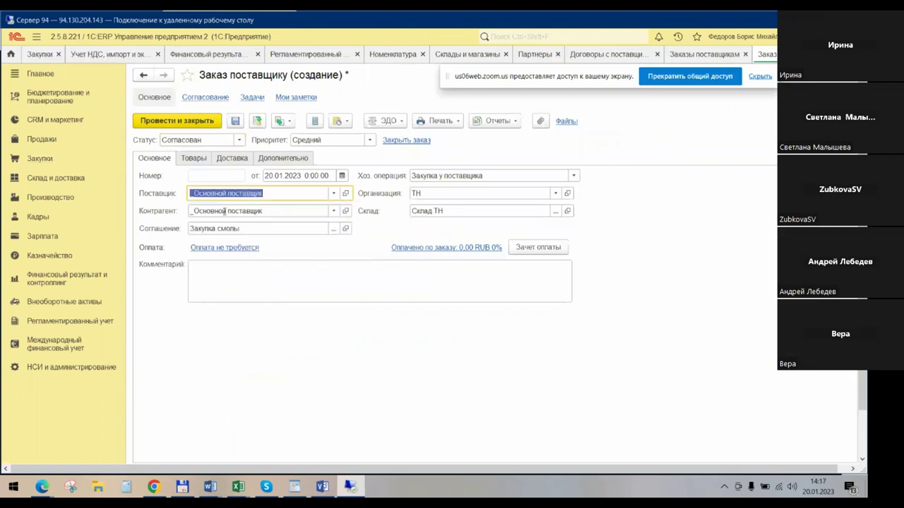
# View the supplier's available agreements, and set the order's business operation to «Закупка у поставщика (товары в пути)».
pyautogui.click(333, 229)
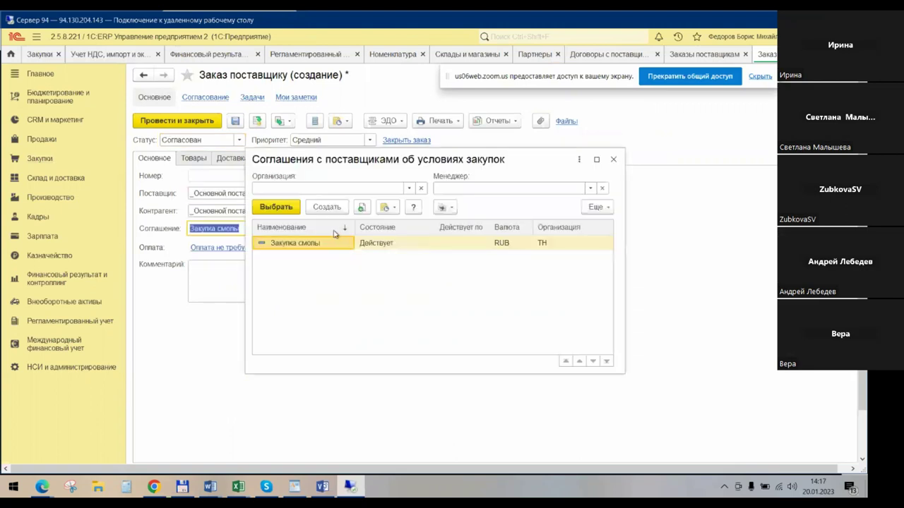
pyautogui.click(612, 161)
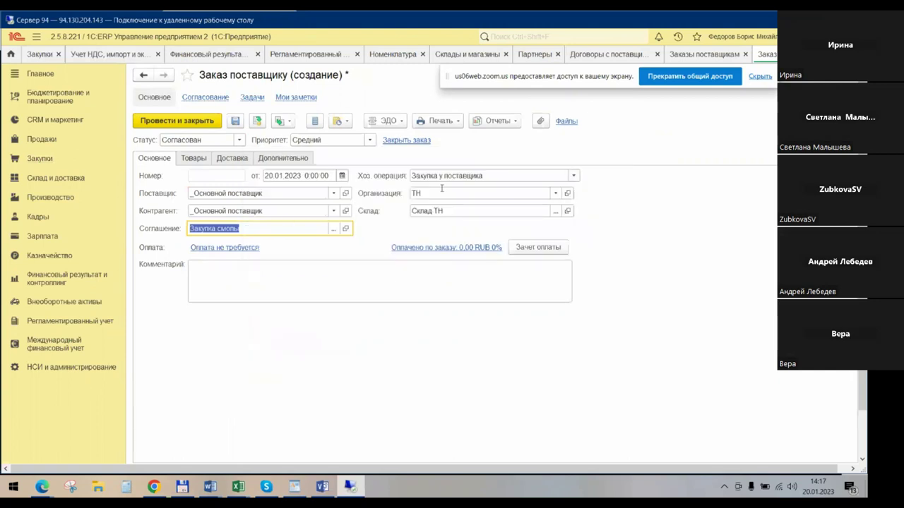
pyautogui.click(574, 177)
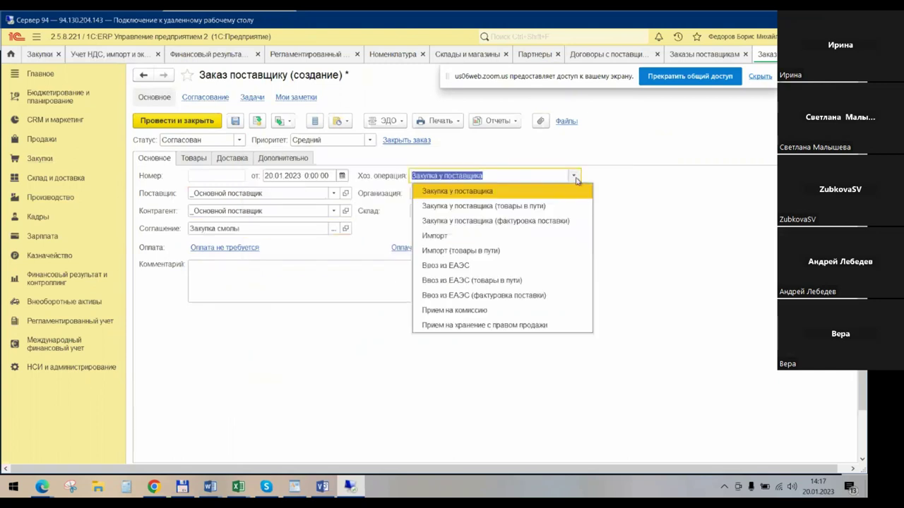
pyautogui.click(484, 206)
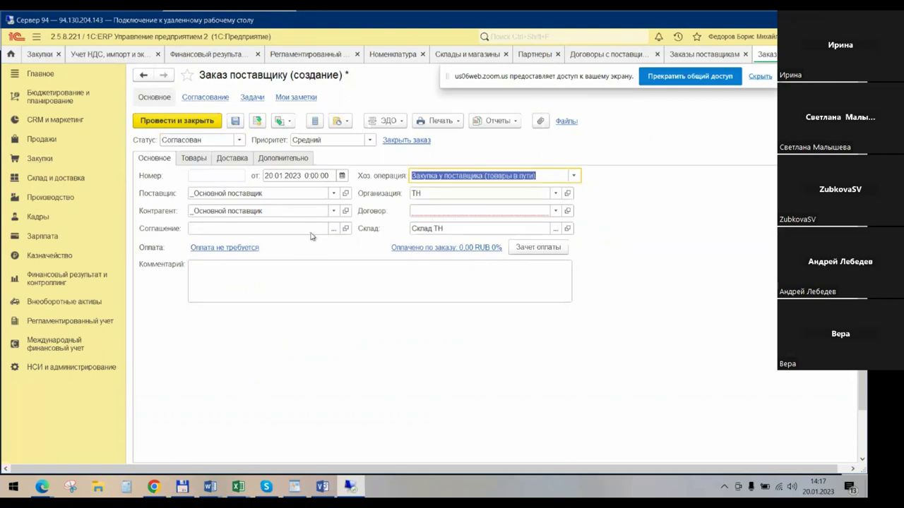
# Check which supplier agreements are available for the goods-in-transit operation, without selecting one.
pyautogui.click(333, 228)
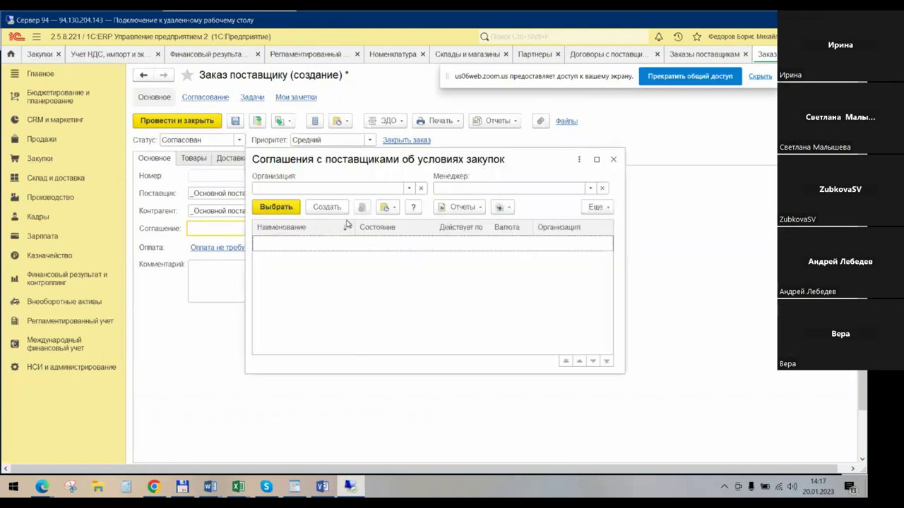
pyautogui.click(613, 158)
pyautogui.click(260, 275)
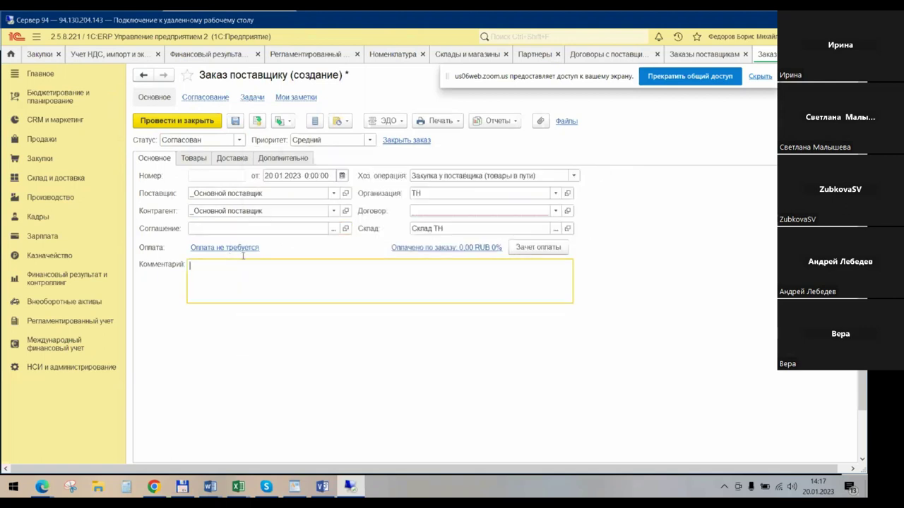
pyautogui.click(239, 228)
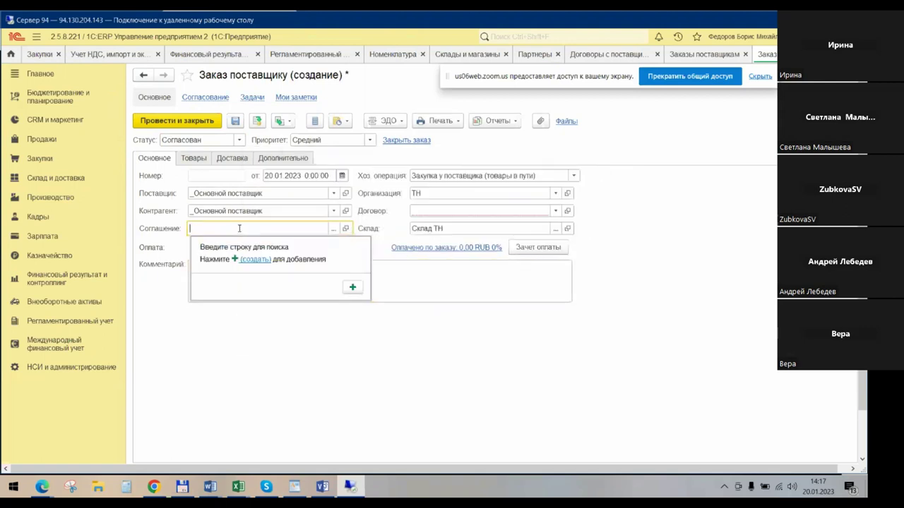
pyautogui.press('Escape')
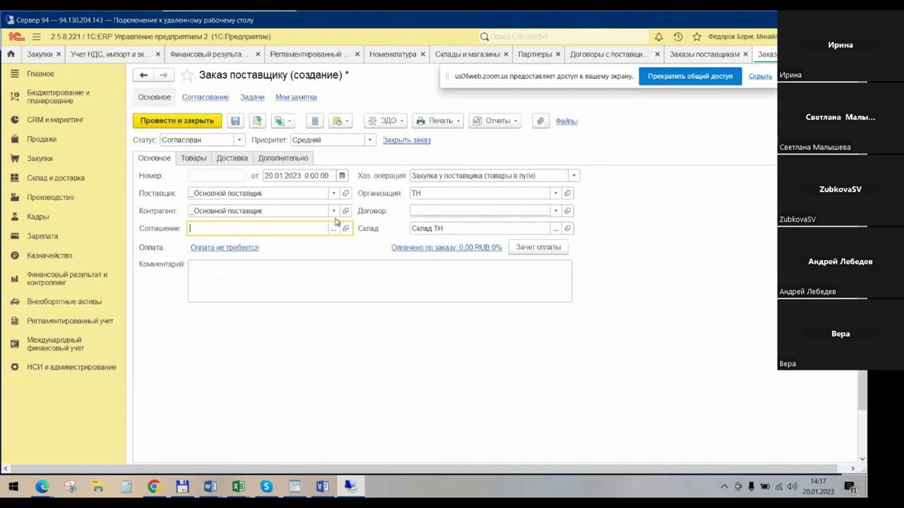
# Check which contracts are available for the supplier order, without selecting one.
pyautogui.click(555, 211)
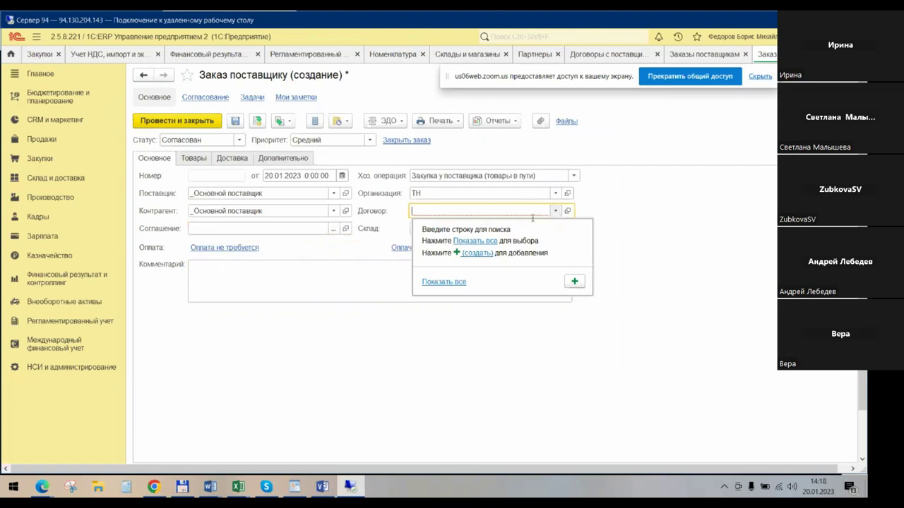
pyautogui.click(480, 240)
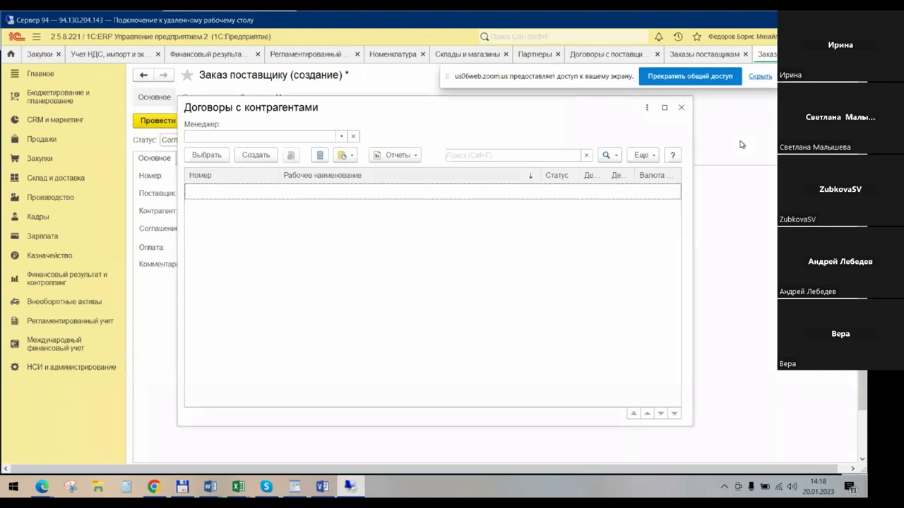
pyautogui.press('Escape')
pyautogui.write('е')
pyautogui.press('BackSpace')
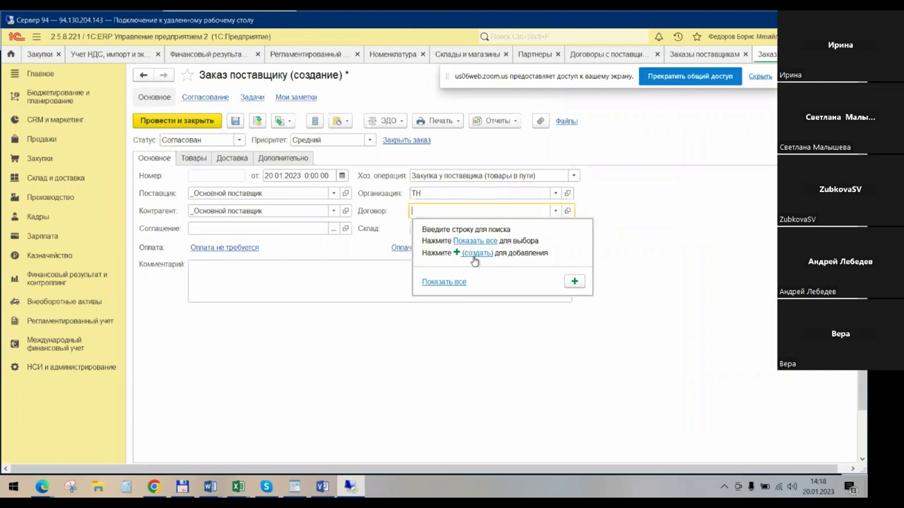
pyautogui.click(474, 243)
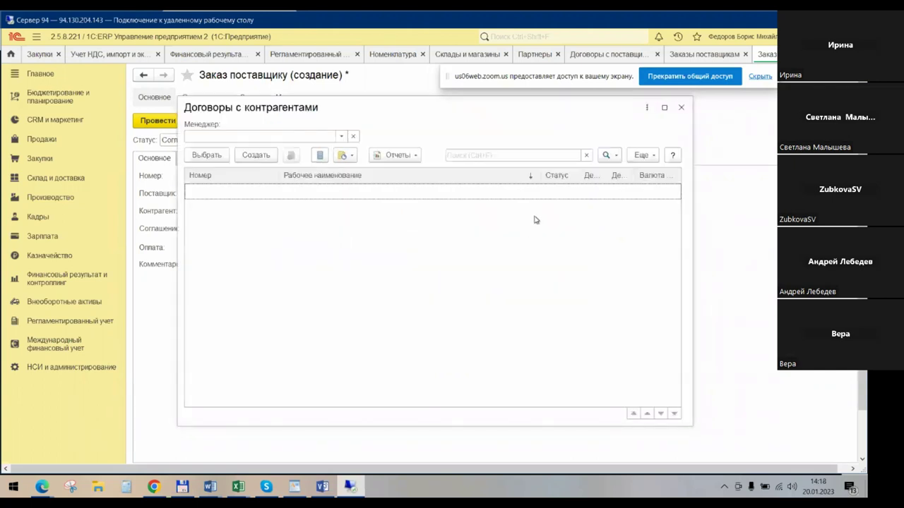
pyautogui.press('Escape')
# Review the main details of the contract «_Договор - товары в пути», close it, and return to the supplier order.
pyautogui.click(600, 56)
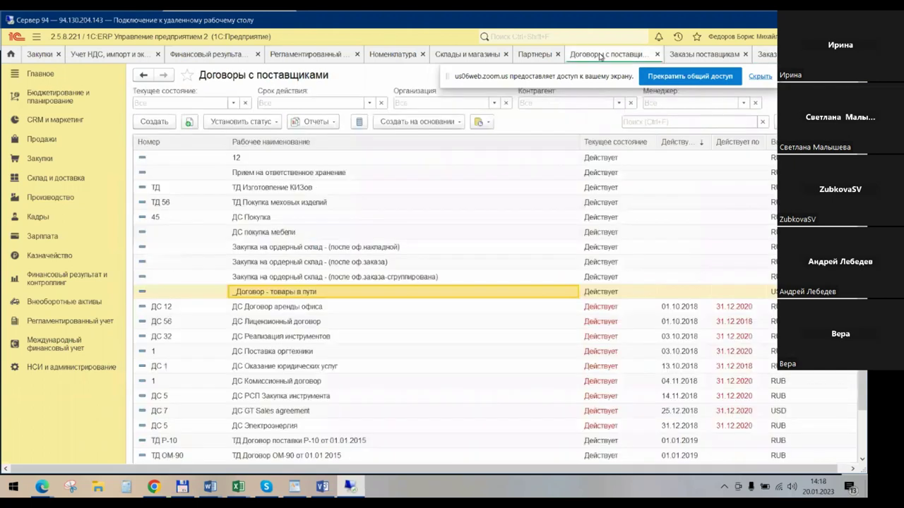
pyautogui.doubleClick(309, 292)
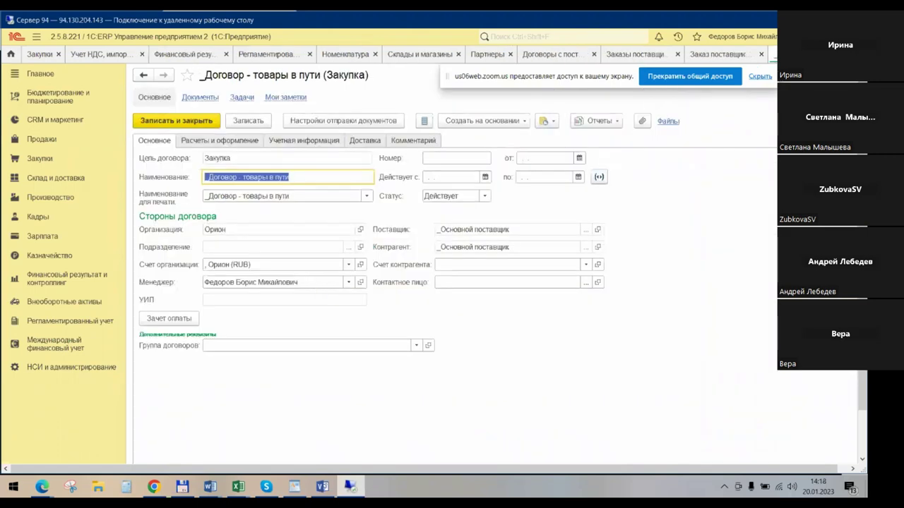
pyautogui.press('Escape')
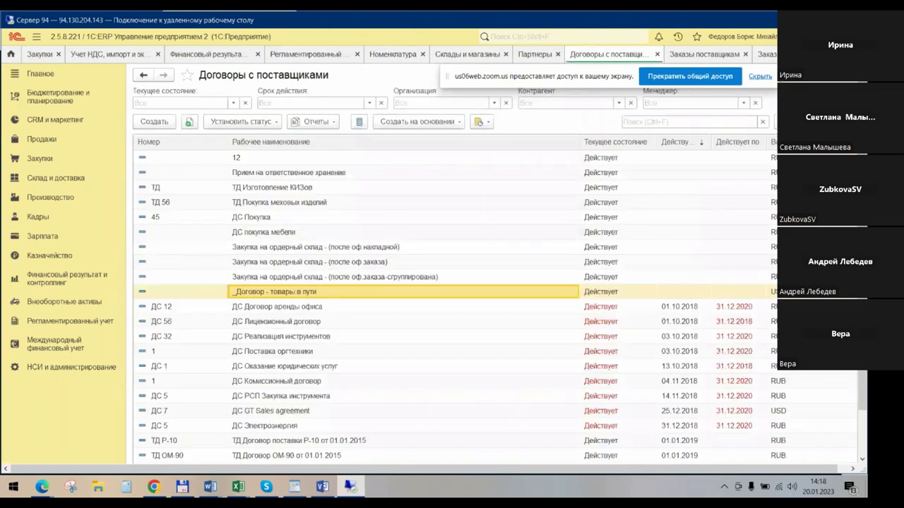
pyautogui.click(766, 55)
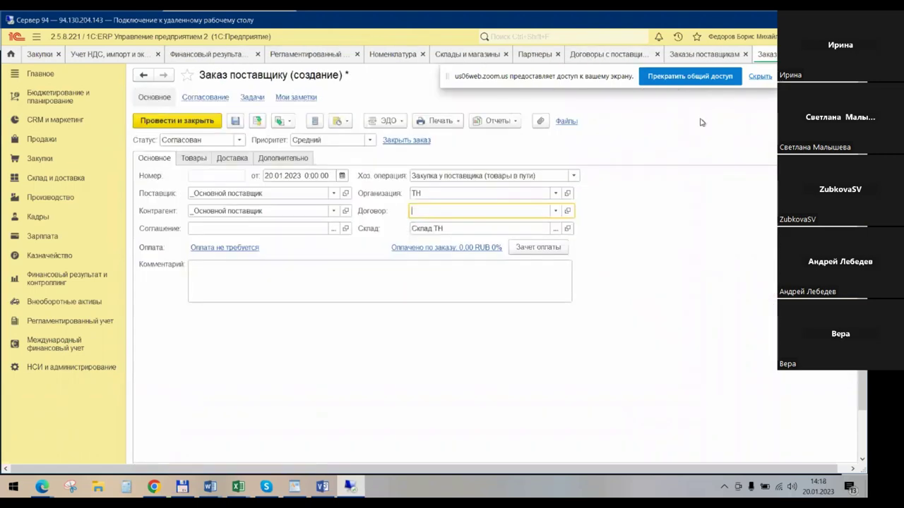
# Reopen the contract «_Договор - товары в пути» and allow editing of its locked attributes.
pyautogui.click(719, 55)
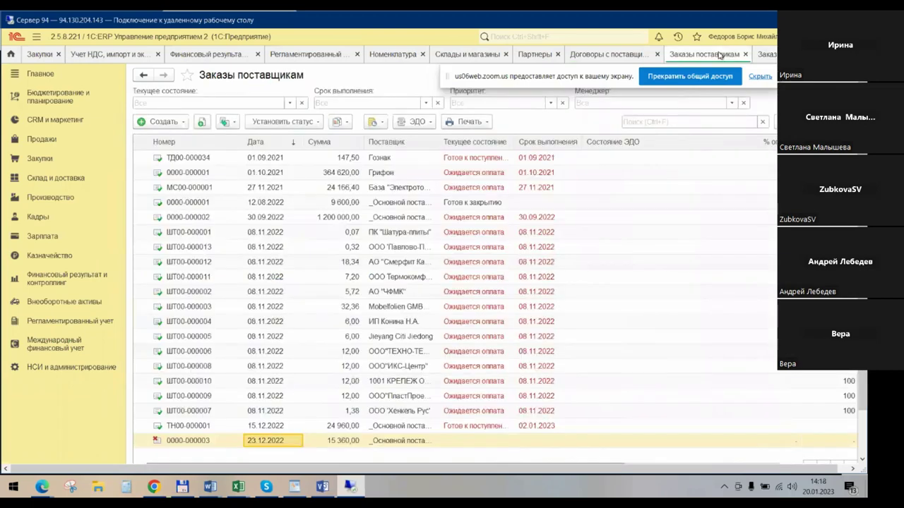
pyautogui.click(586, 56)
pyautogui.doubleClick(301, 291)
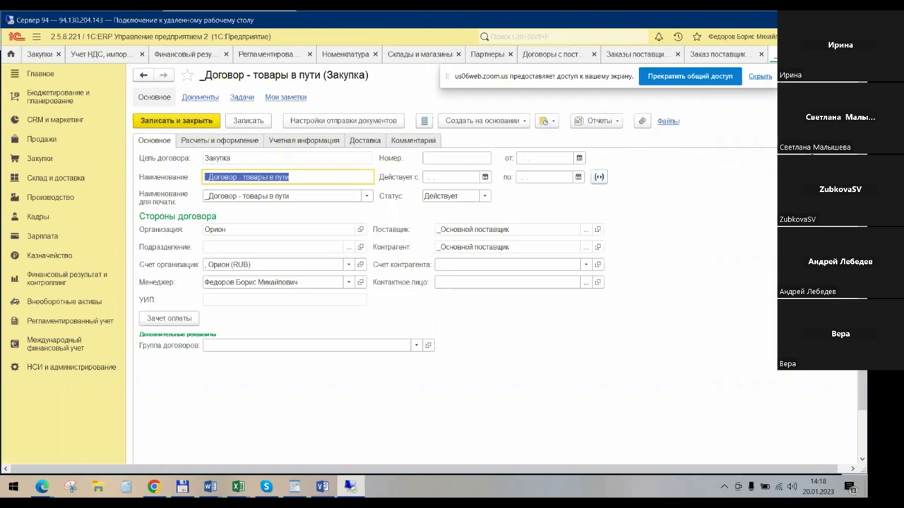
pyautogui.click(840, 120)
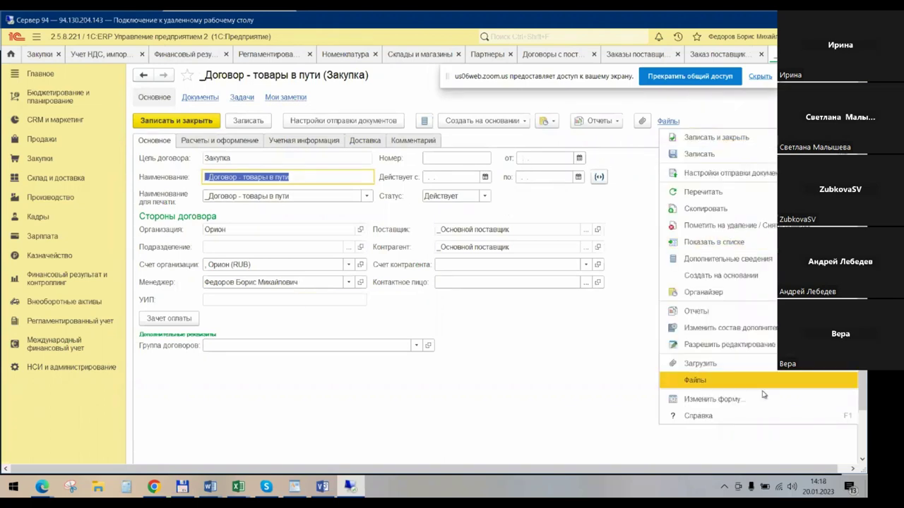
pyautogui.click(756, 345)
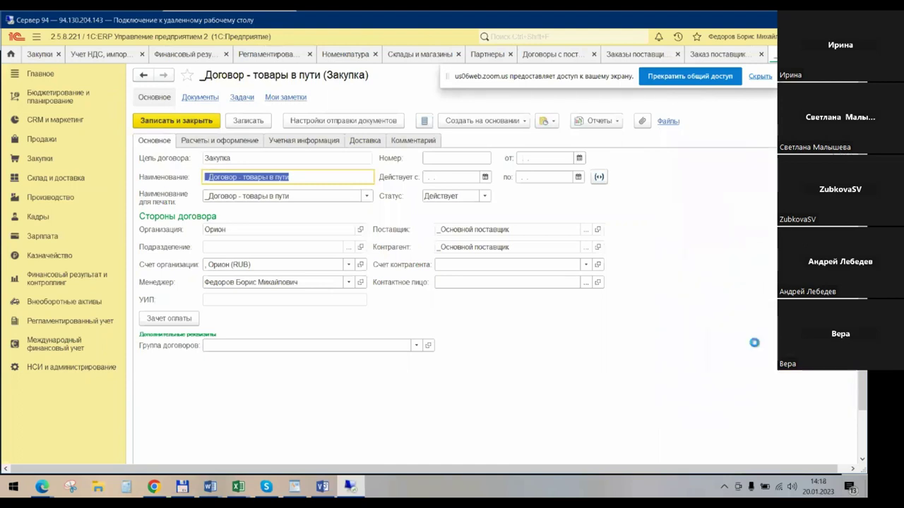
pyautogui.click(372, 231)
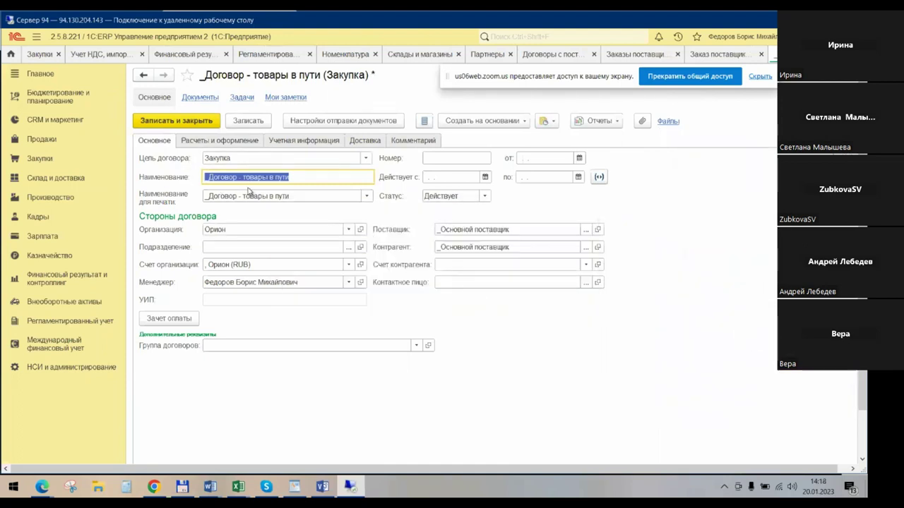
# Set the contract's settlement currency to RUB, and save and close the contract.
pyautogui.click(220, 140)
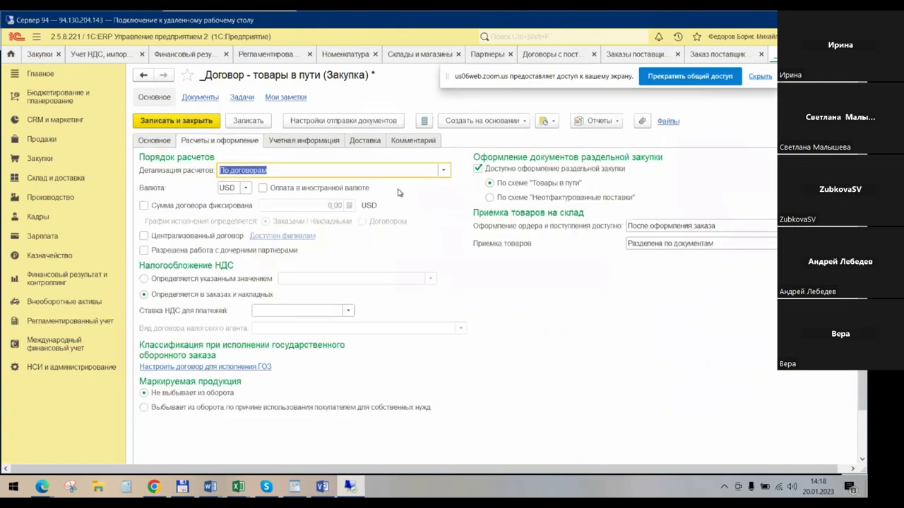
pyautogui.click(246, 190)
pyautogui.click(240, 218)
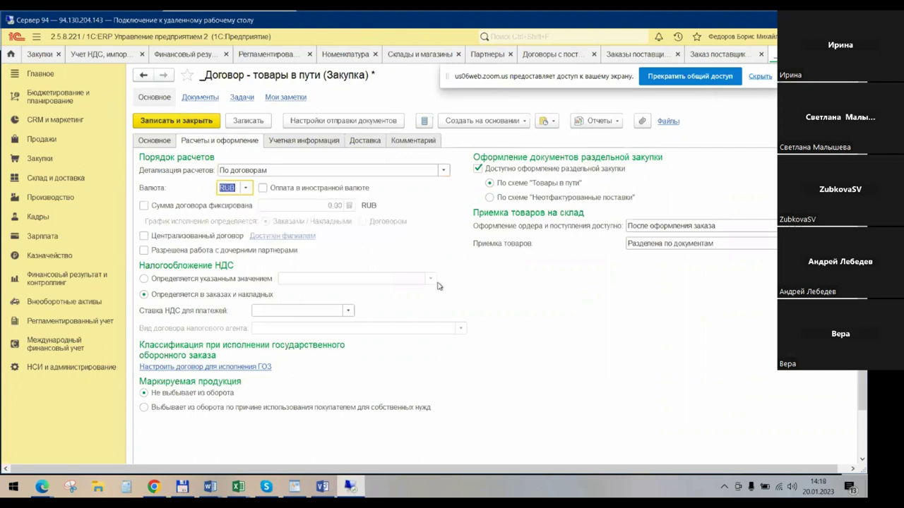
pyautogui.click(173, 122)
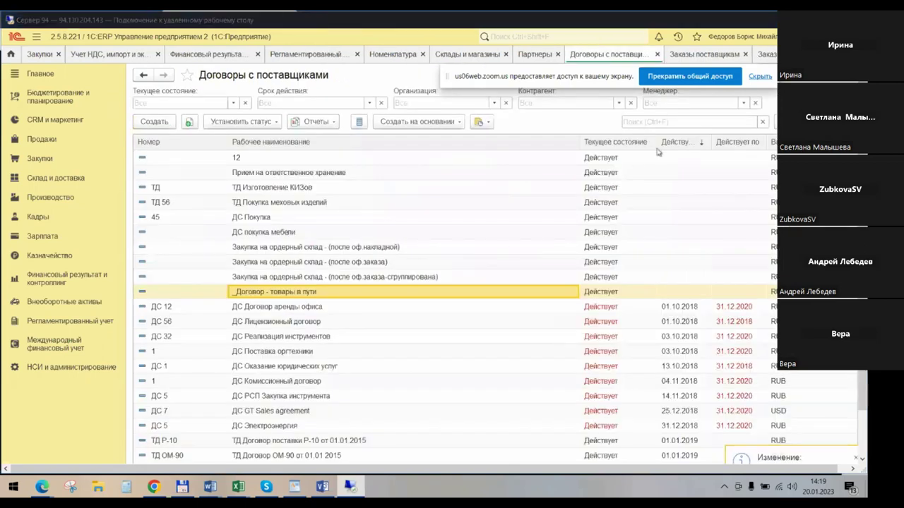
# Return to the supplier order and check its available contracts again after the currency change.
pyautogui.click(765, 53)
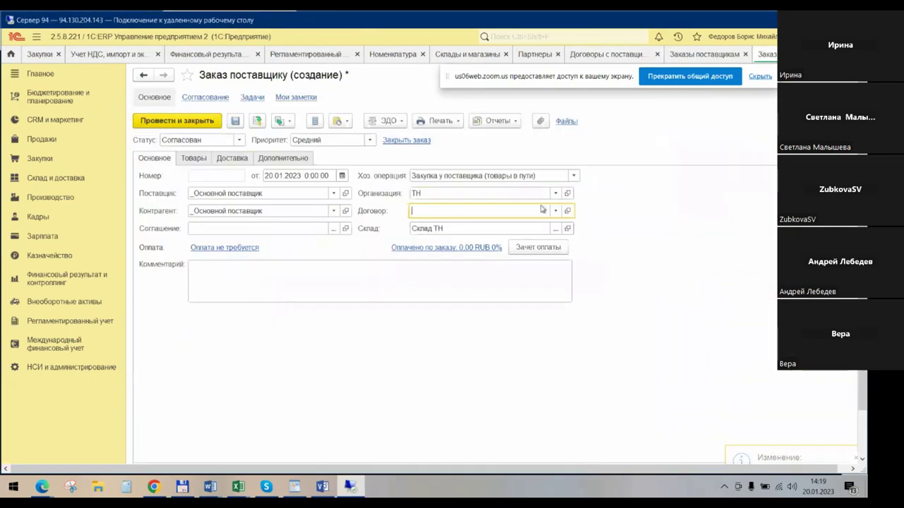
pyautogui.click(557, 209)
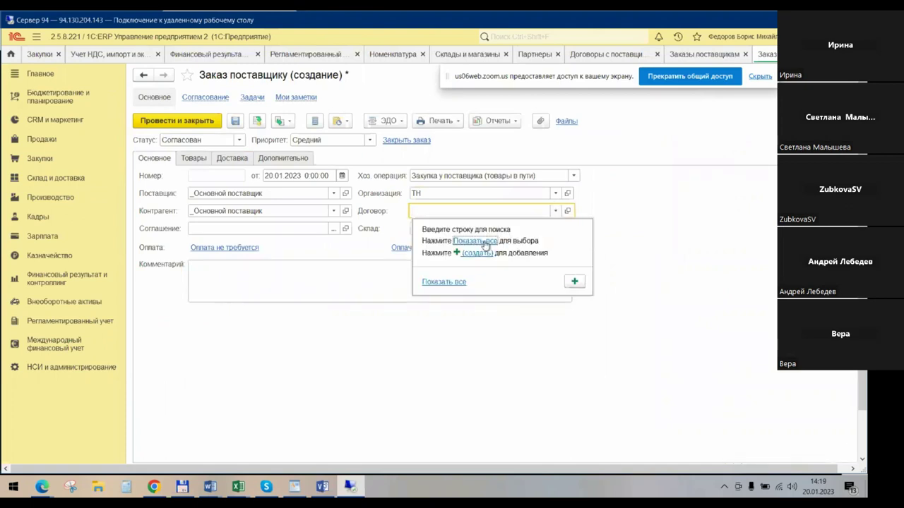
pyautogui.click(483, 244)
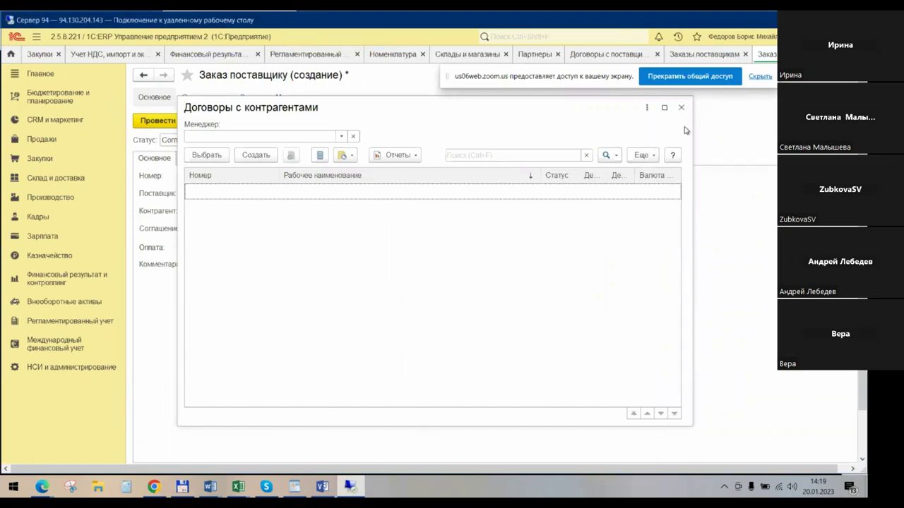
pyautogui.press('Escape')
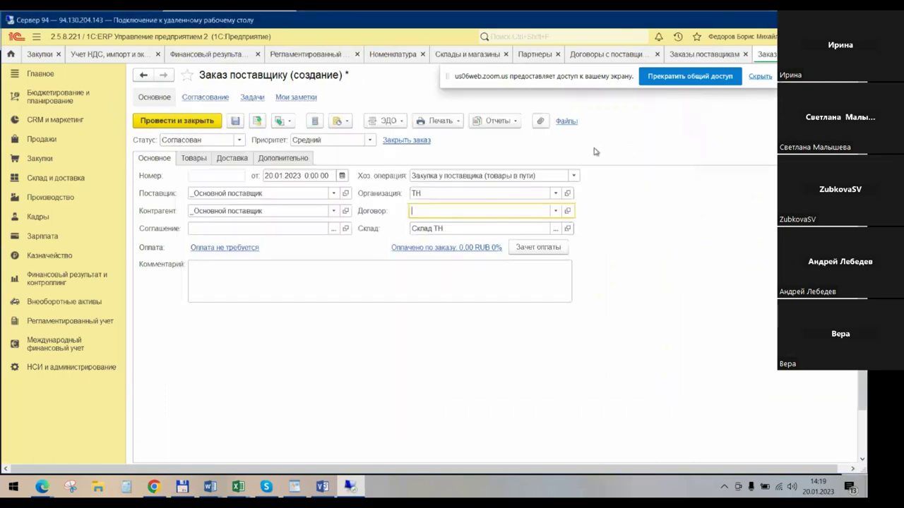
# Turn on «Цена включает НДС» in the order's additional details, agreeing to clear the price types.
pyautogui.click(201, 163)
pyautogui.click(228, 161)
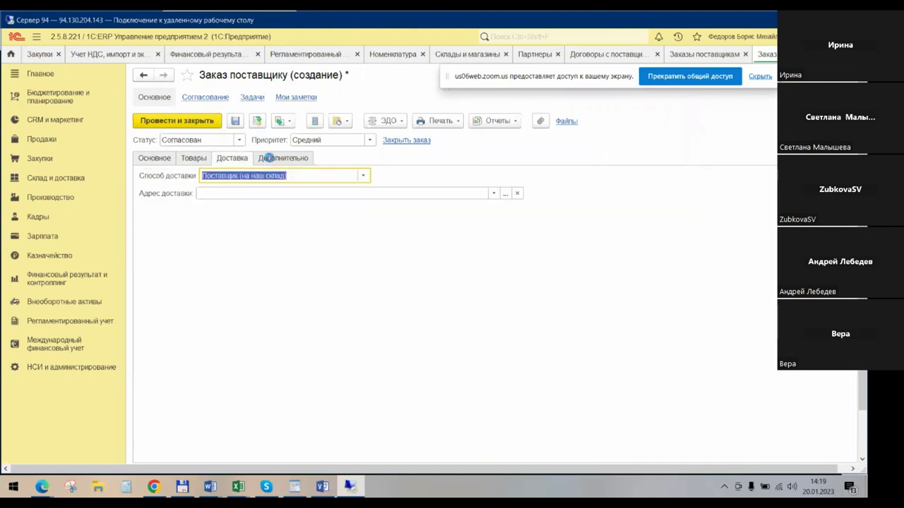
pyautogui.click(270, 160)
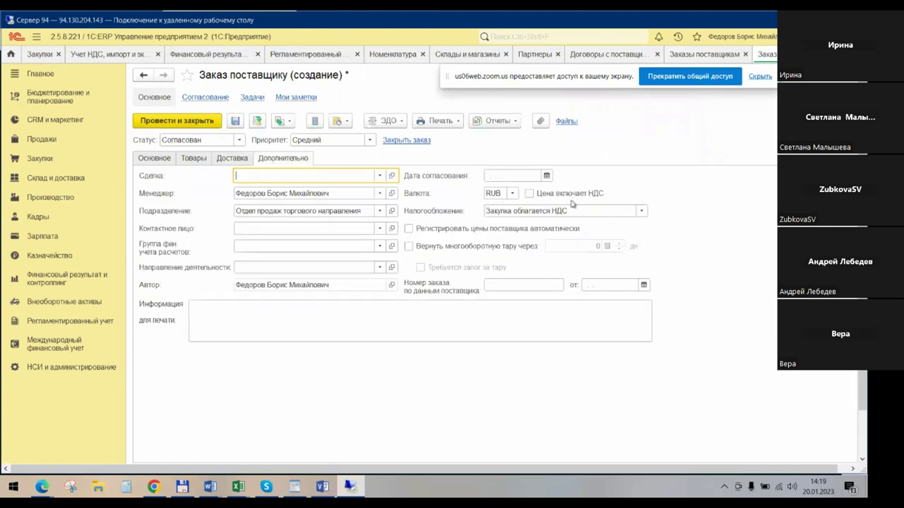
pyautogui.click(529, 193)
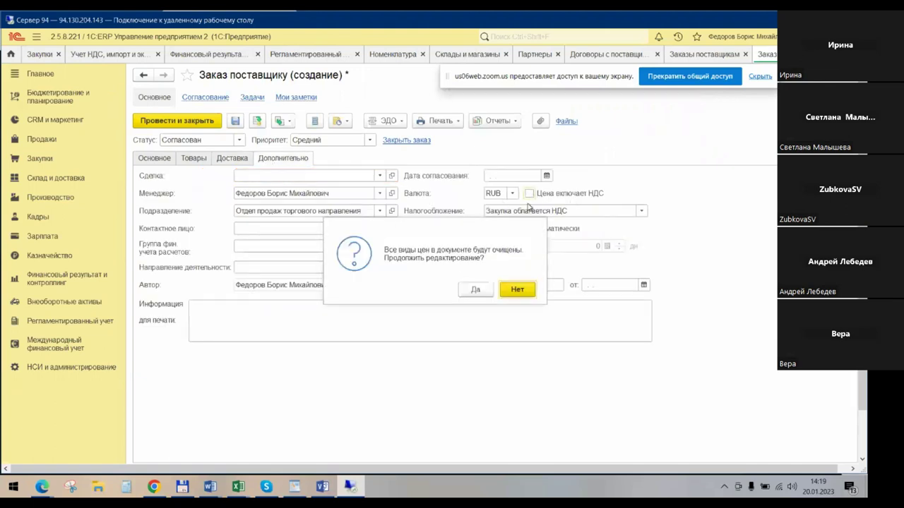
pyautogui.click(468, 289)
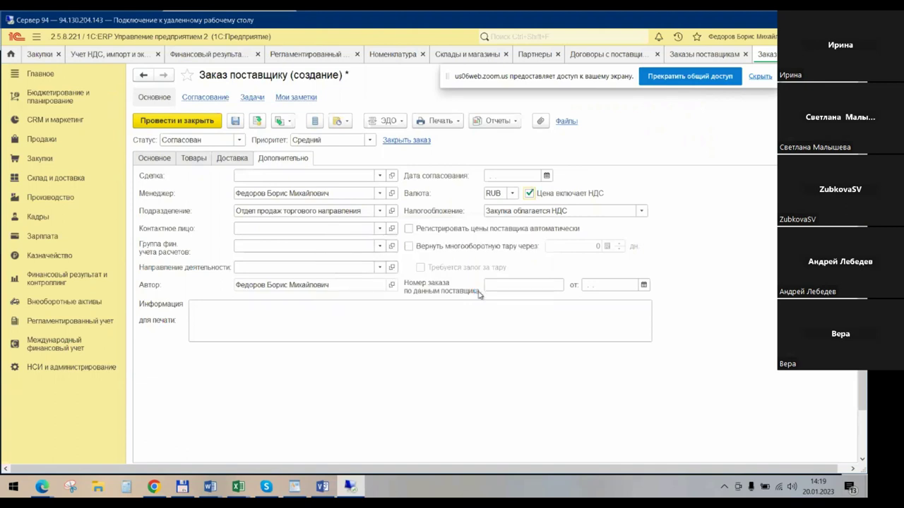
# View the order's goods table, and recheck the available contracts with the VAT-inclusive price setting.
pyautogui.click(209, 157)
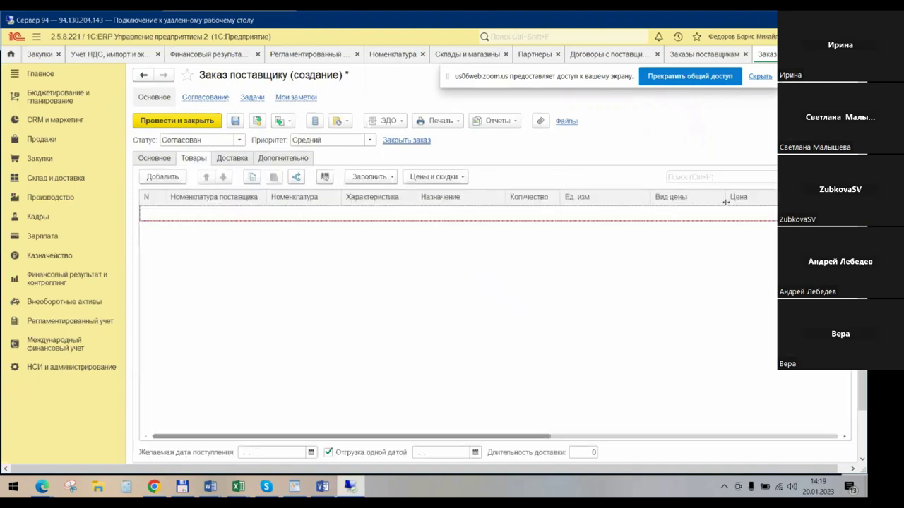
pyautogui.click(154, 158)
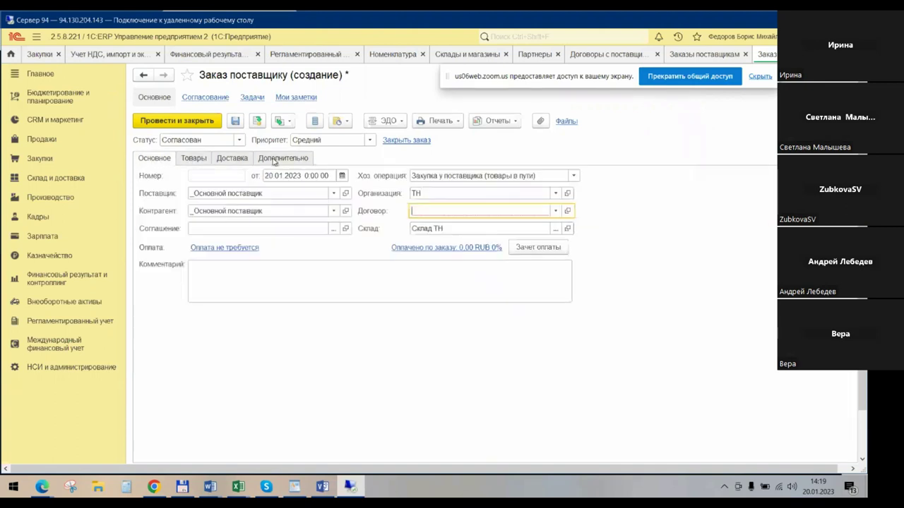
pyautogui.click(556, 213)
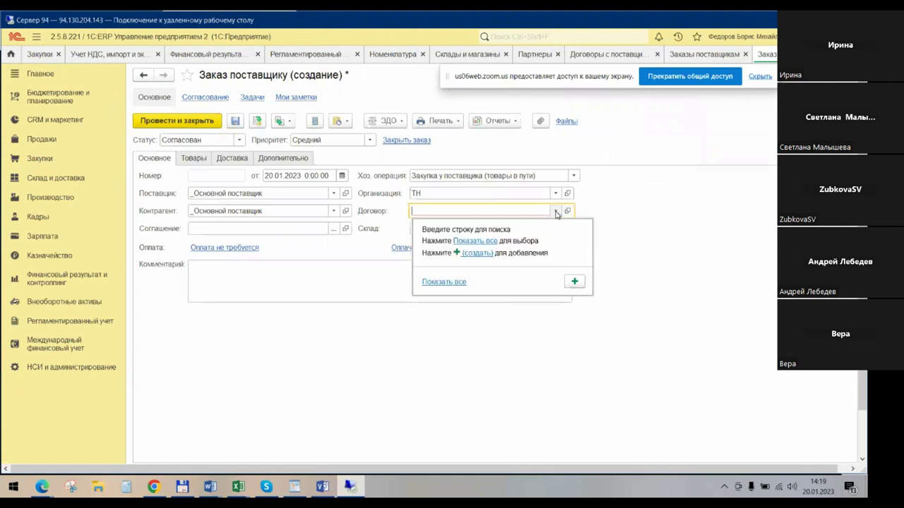
pyautogui.click(487, 241)
pyautogui.press('Escape')
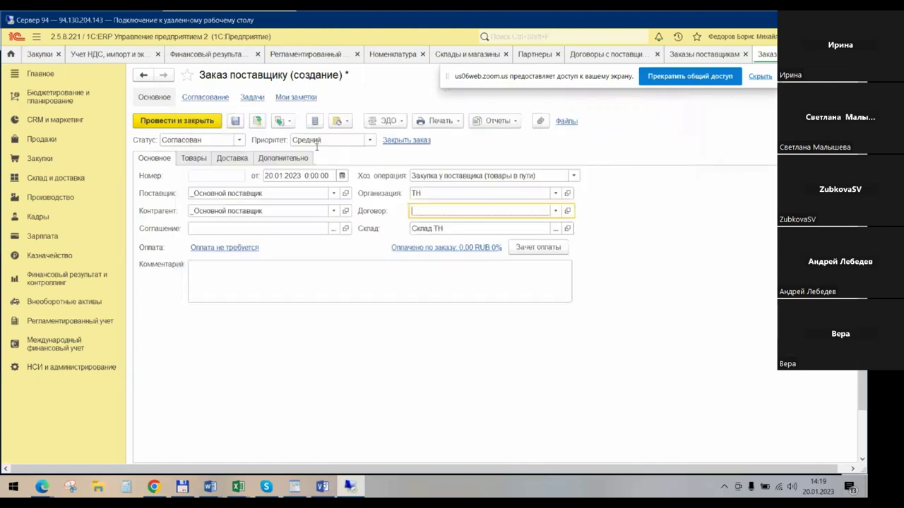
# Try the taxation option «Закупка не облагается НДС», and turn off «Цена включает НДС», agreeing to clear the price types.
pyautogui.click(289, 159)
pyautogui.click(565, 214)
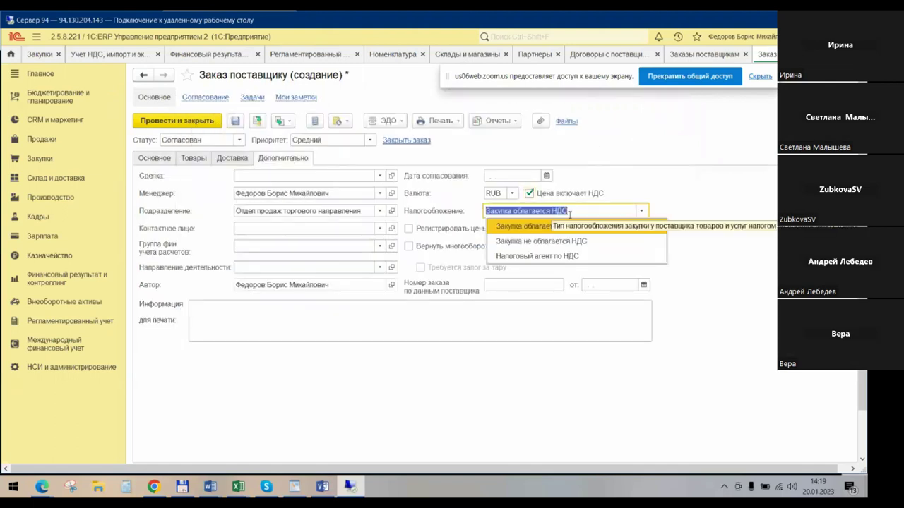
pyautogui.click(579, 242)
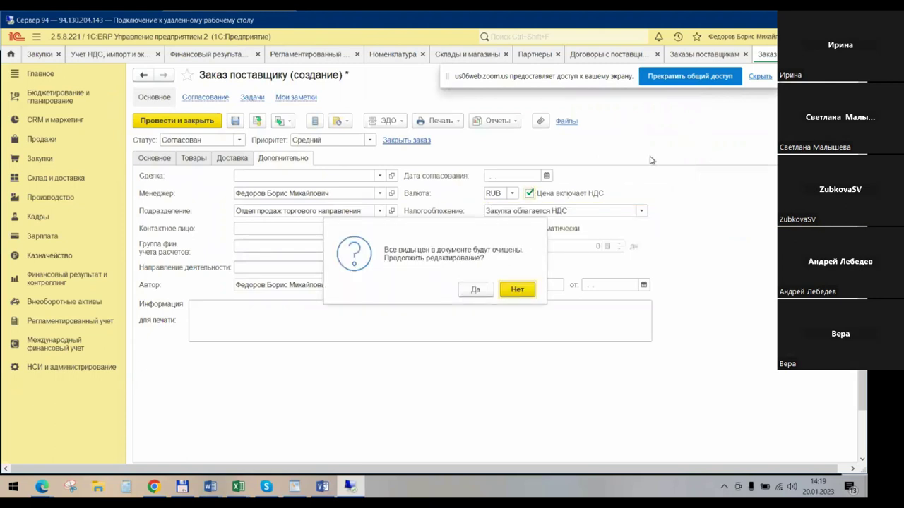
pyautogui.click(477, 292)
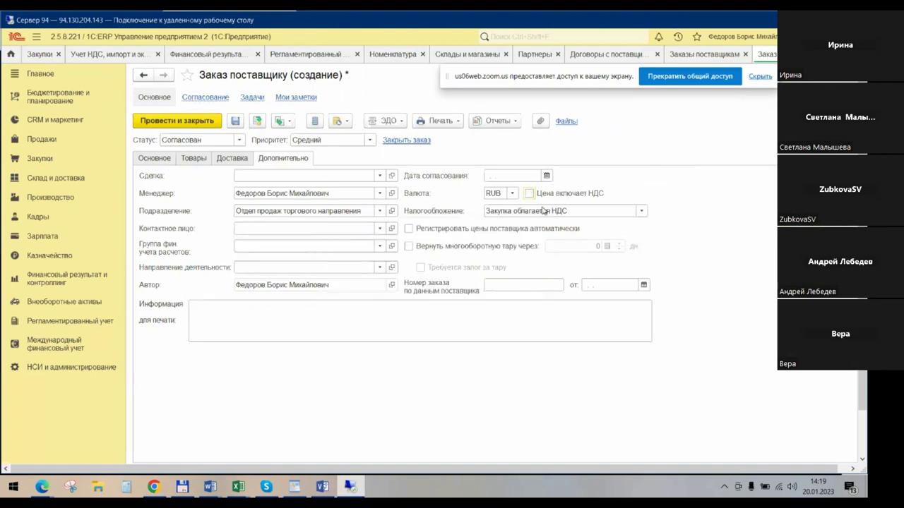
# Compare the organization and parties in the contract «_Договор - товары в пути» with the supplier order's main details.
pyautogui.click(610, 55)
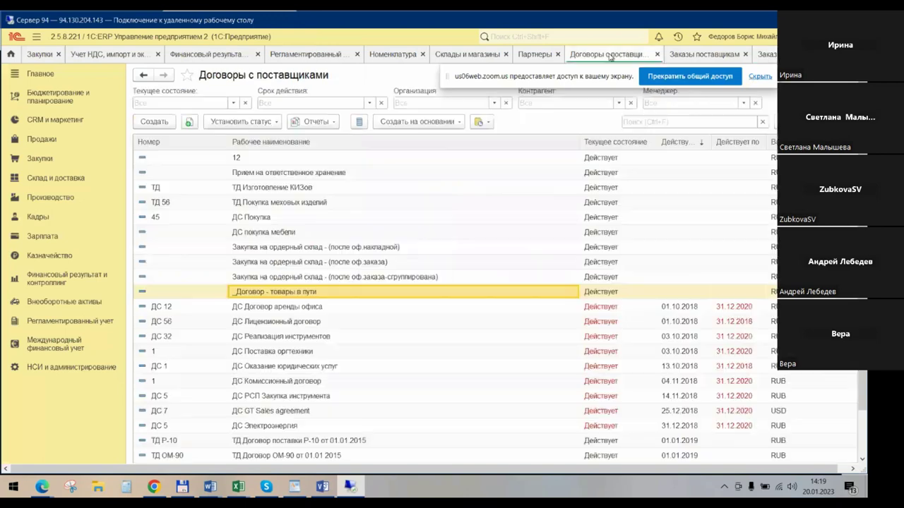
pyautogui.doubleClick(291, 295)
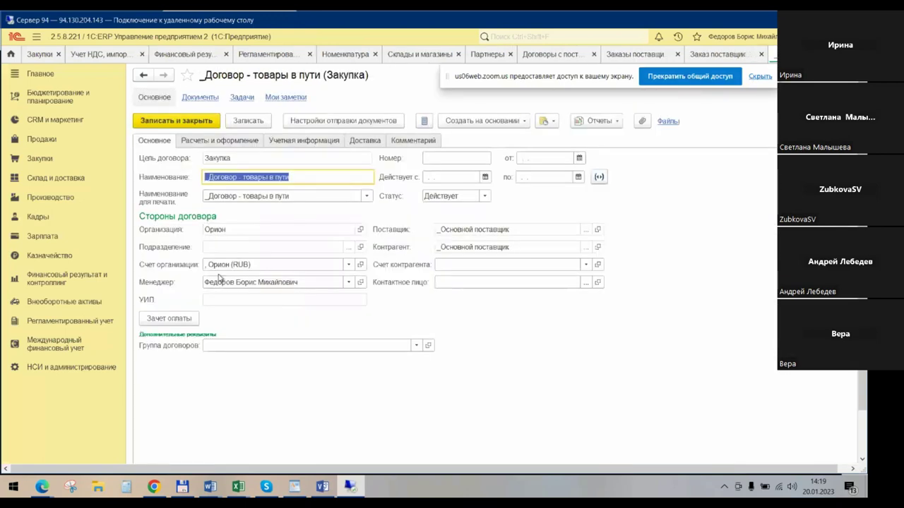
pyautogui.click(731, 55)
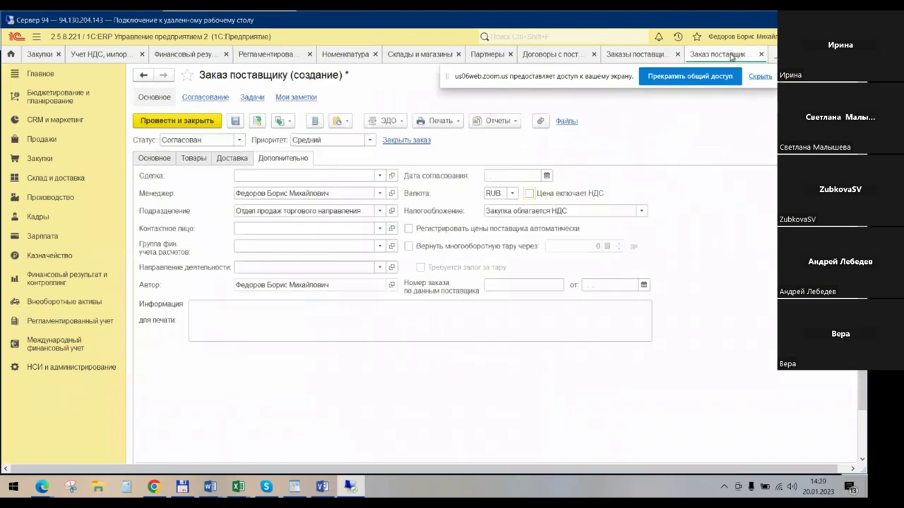
pyautogui.click(155, 158)
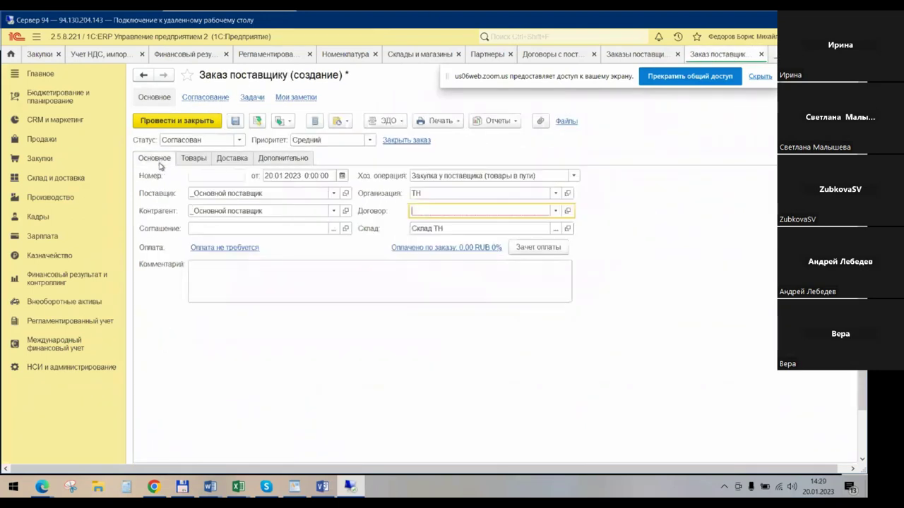
# Set the order's organization to «Орион», and check that the contract «_Договор - товары в пути» is selected.
pyautogui.click(554, 192)
pyautogui.click(457, 346)
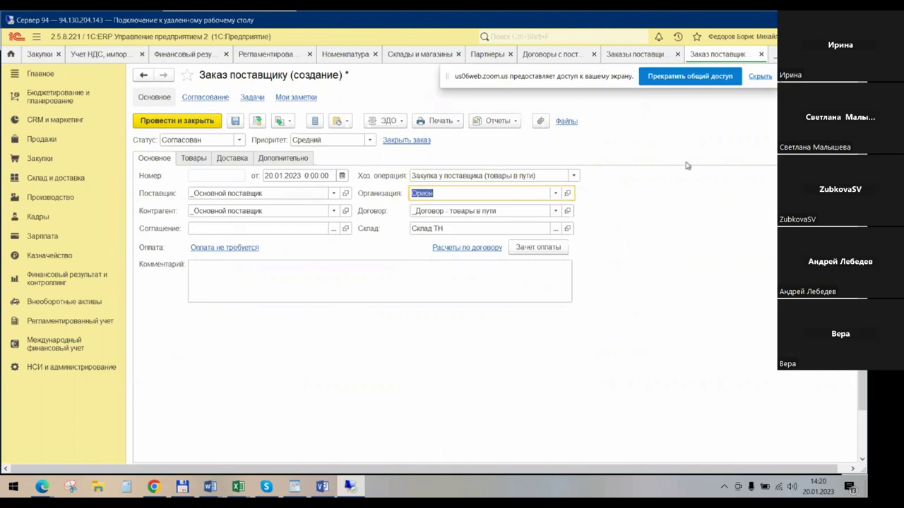
pyautogui.click(507, 212)
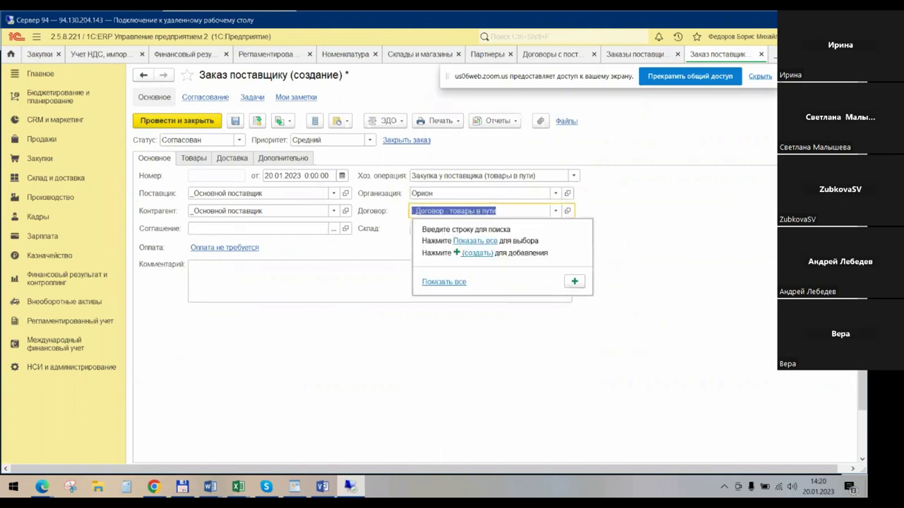
pyautogui.press('Escape')
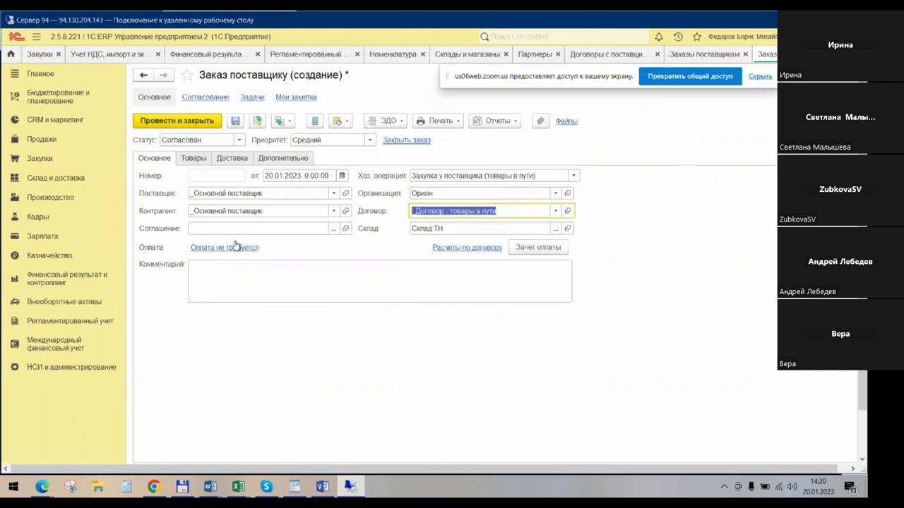
# Add a row with the item «Товар 001» to the order's goods table, leaving the supplier's item reference empty.
pyautogui.click(200, 158)
pyautogui.click(162, 176)
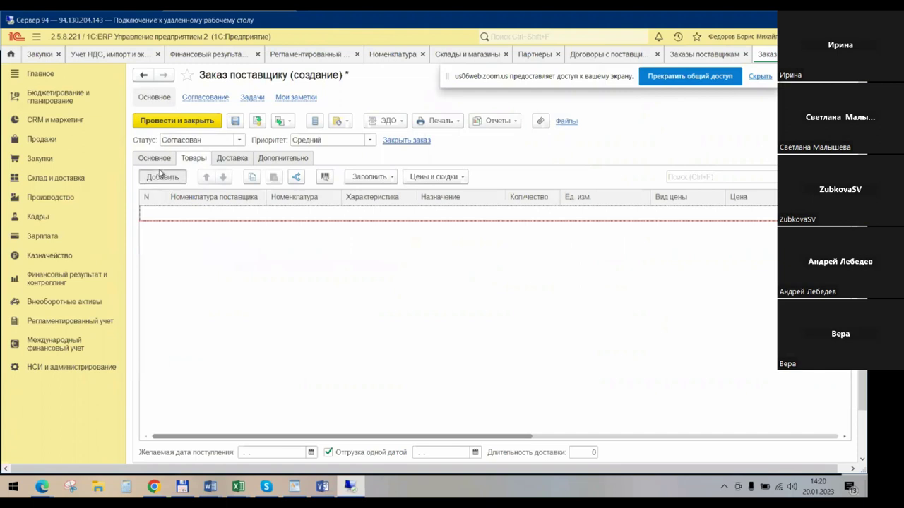
pyautogui.click(238, 243)
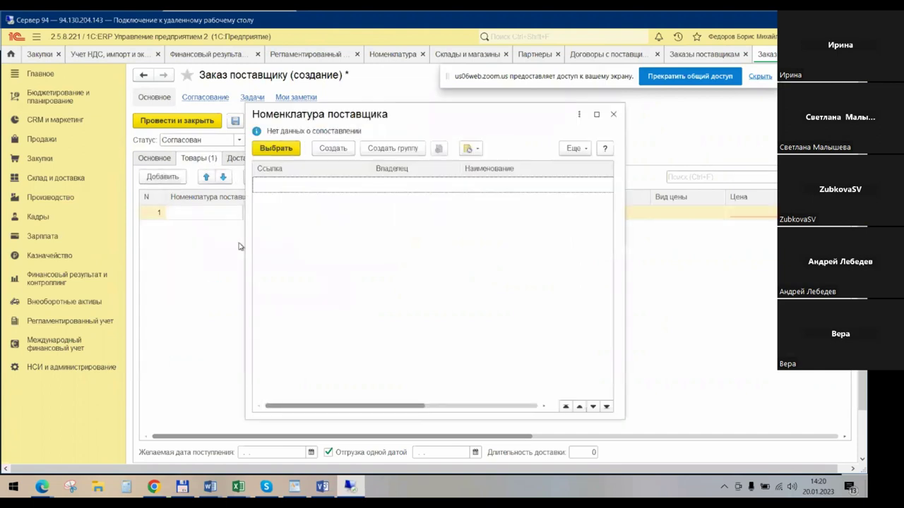
pyautogui.click(612, 114)
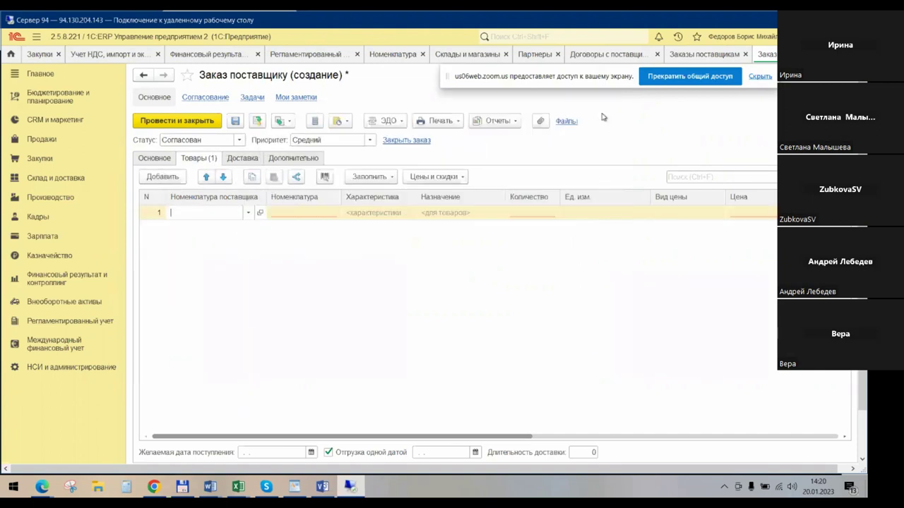
pyautogui.click(303, 215)
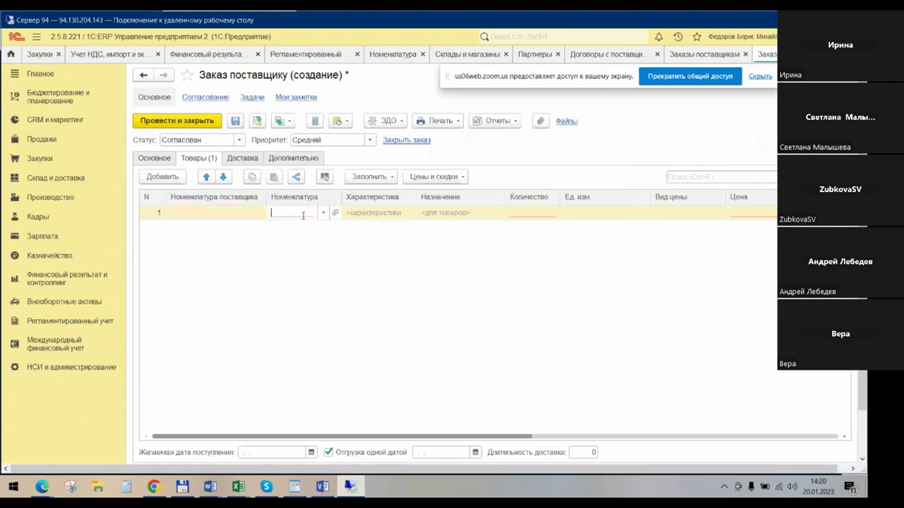
pyautogui.write('това')
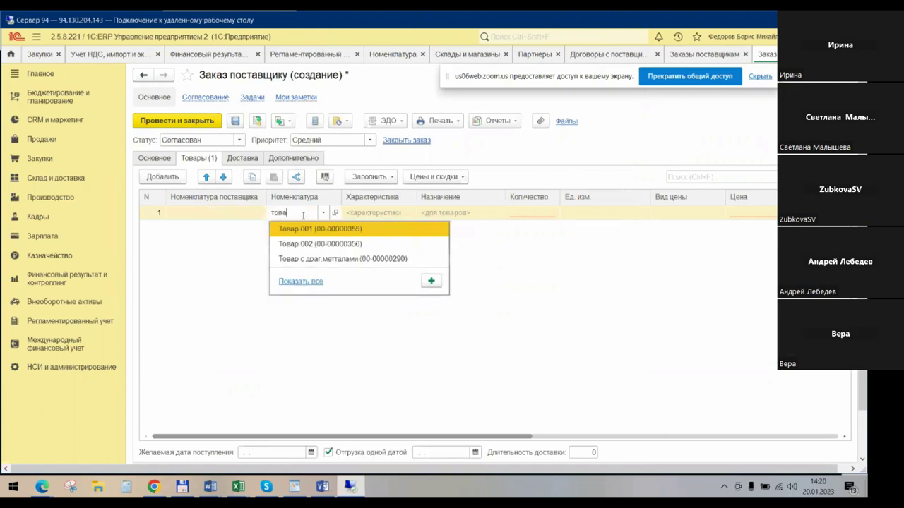
pyautogui.click(343, 229)
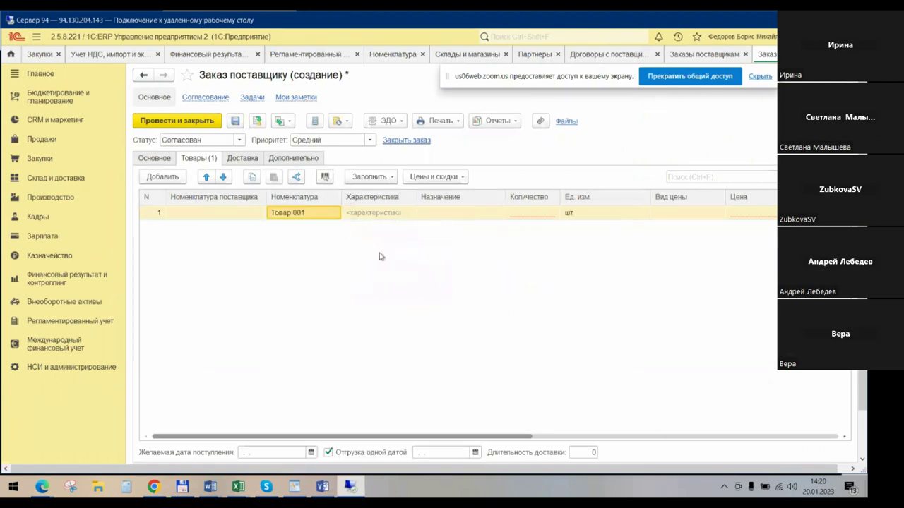
# Set the quantity of «Товар 001» to 10 and its price to 1000.
pyautogui.click(555, 213)
pyautogui.write('10')
pyautogui.press('Return')
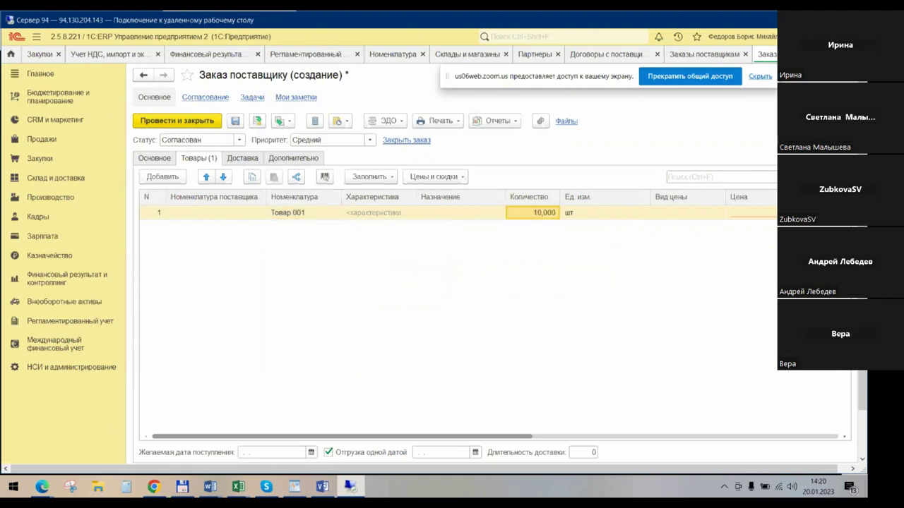
pyautogui.click(744, 216)
pyautogui.write('1000')
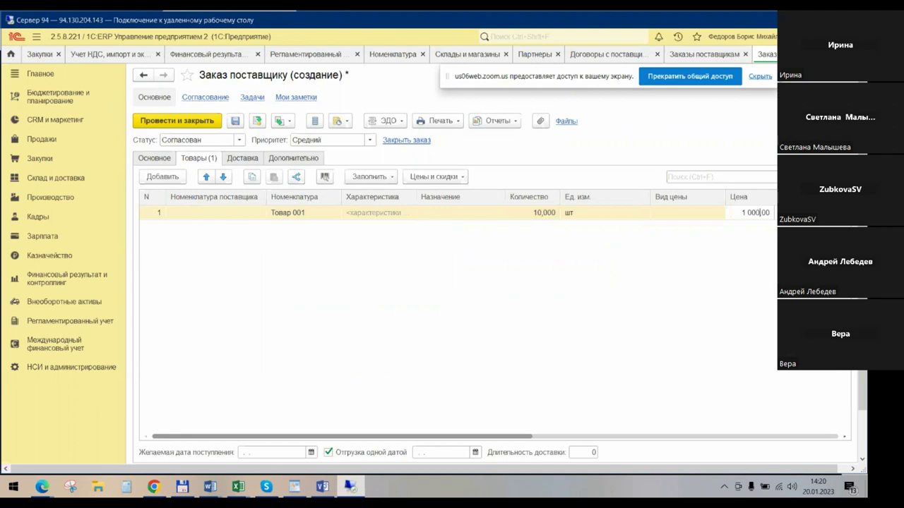
pyautogui.press('Return')
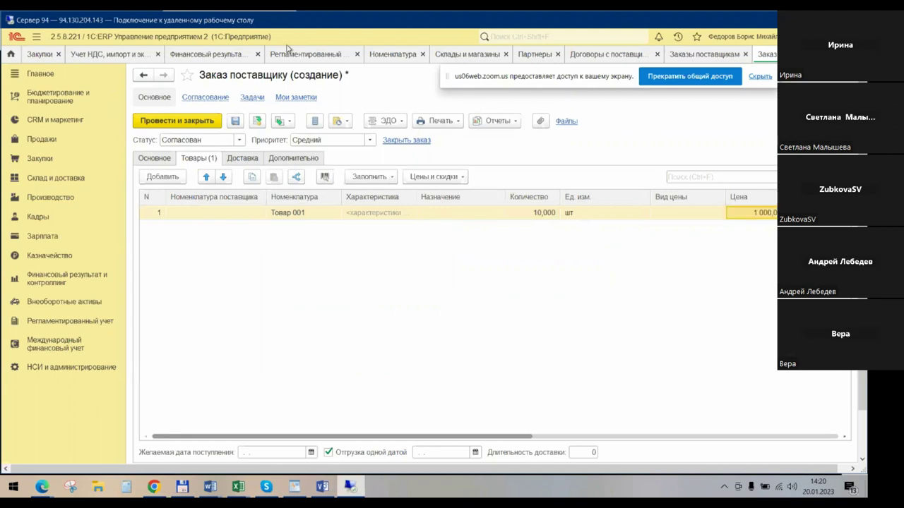
# Set the supplier order's status to «Подтвержден» and post the order.
pyautogui.click(239, 140)
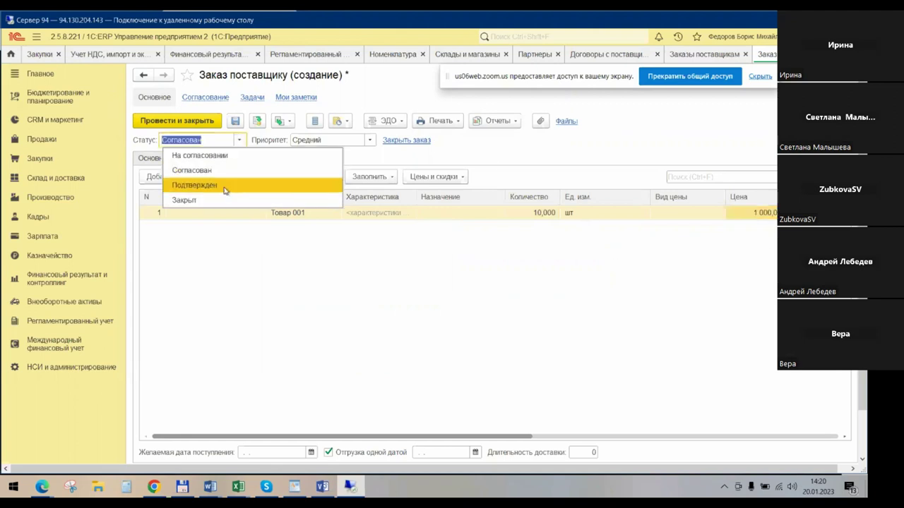
pyautogui.click(224, 185)
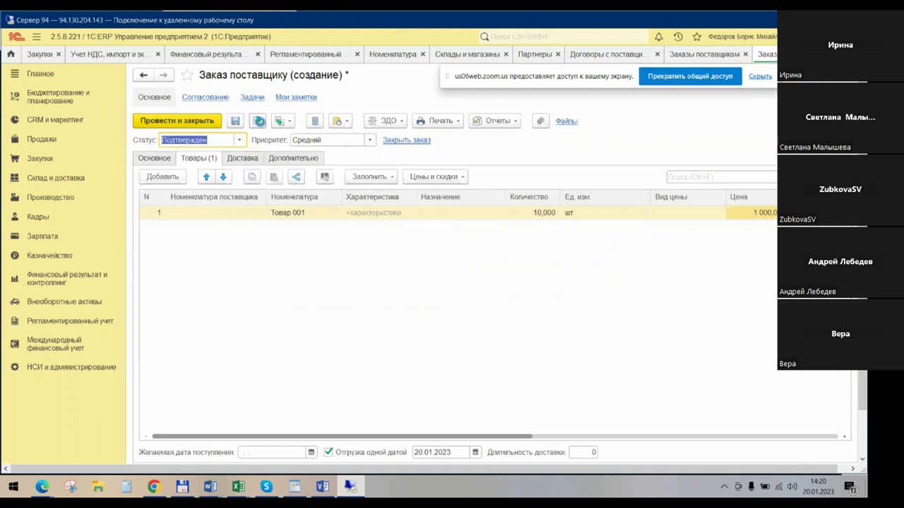
pyautogui.click(258, 121)
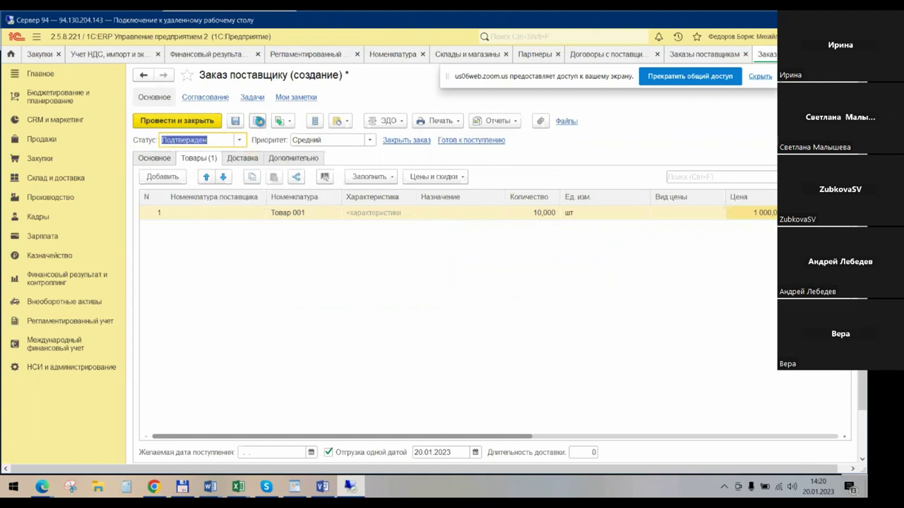
# Change the order's warehouse to «Склад - ТП-НФП» in the main details and post the order again.
pyautogui.click(154, 158)
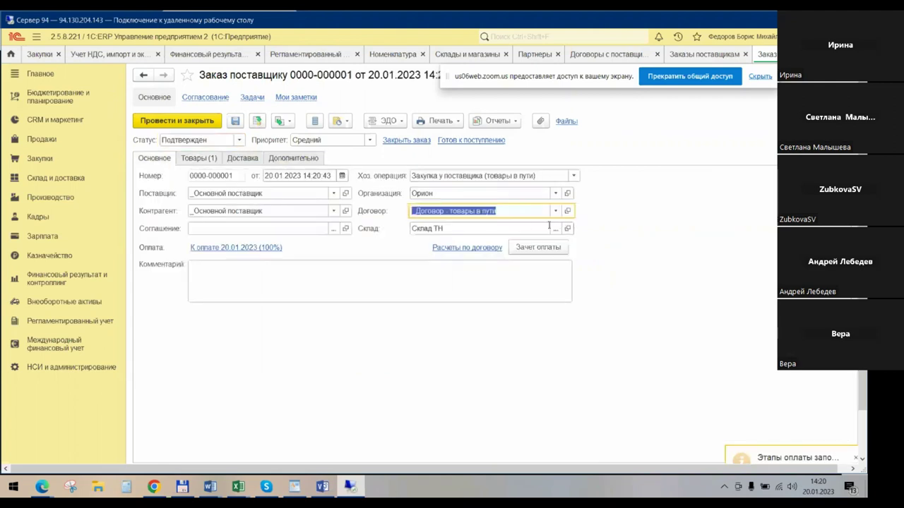
pyautogui.click(556, 230)
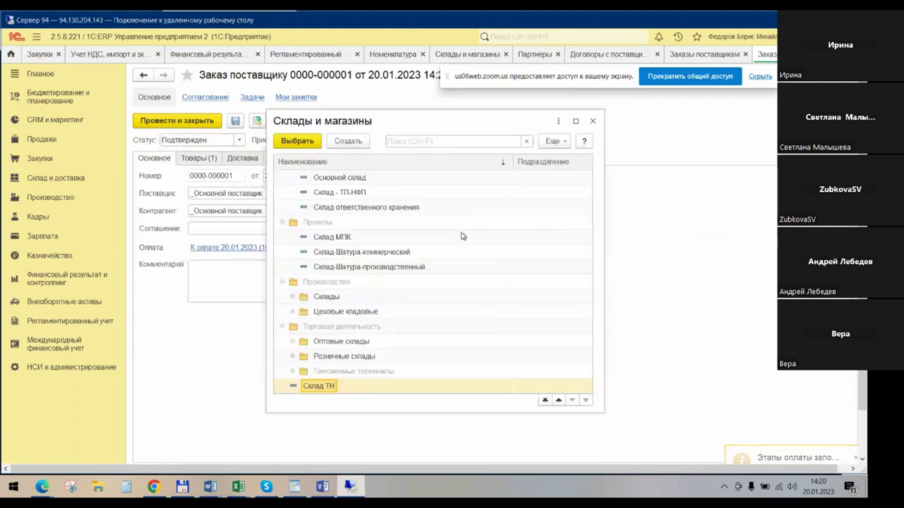
pyautogui.scroll(2, 365, 324)
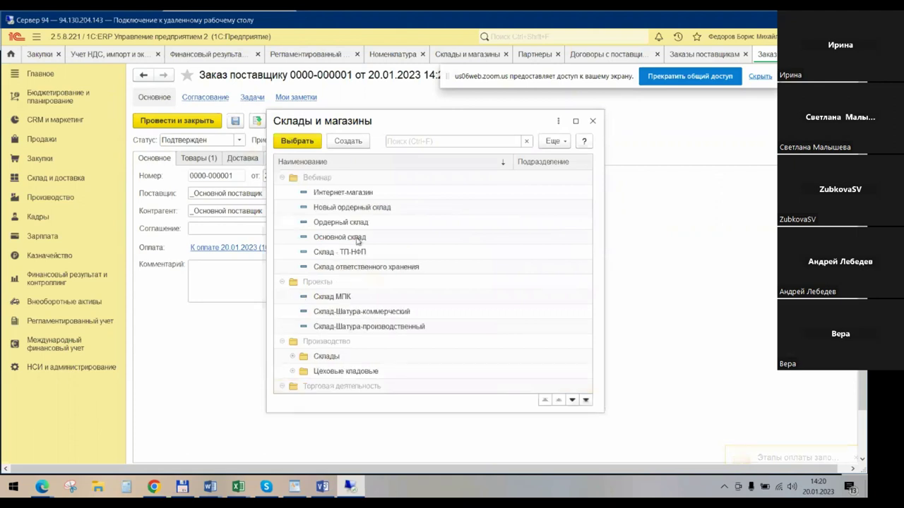
pyautogui.doubleClick(348, 253)
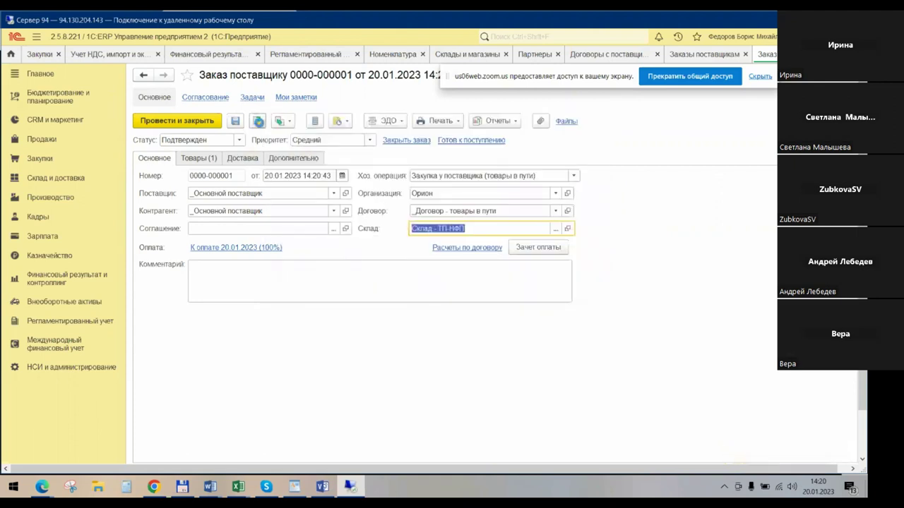
pyautogui.click(258, 121)
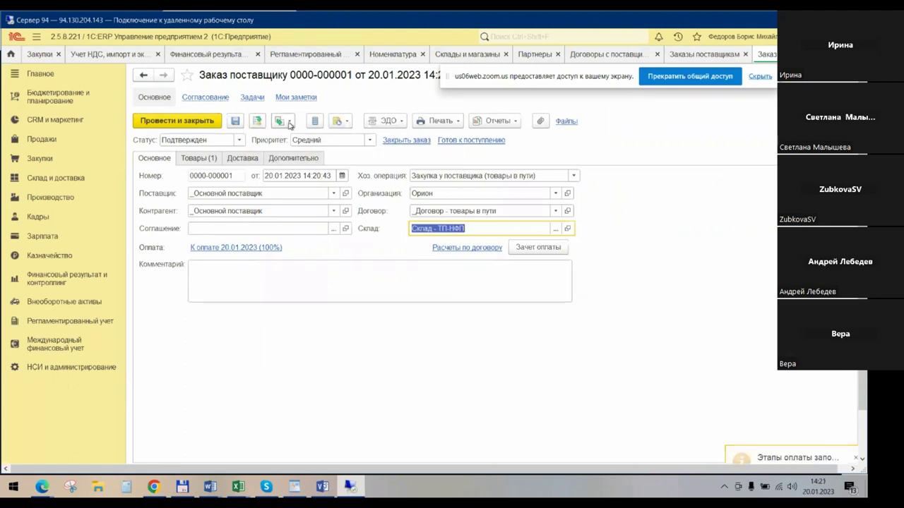
# Review which documents can be created on the basis of the supplier order.
pyautogui.click(288, 122)
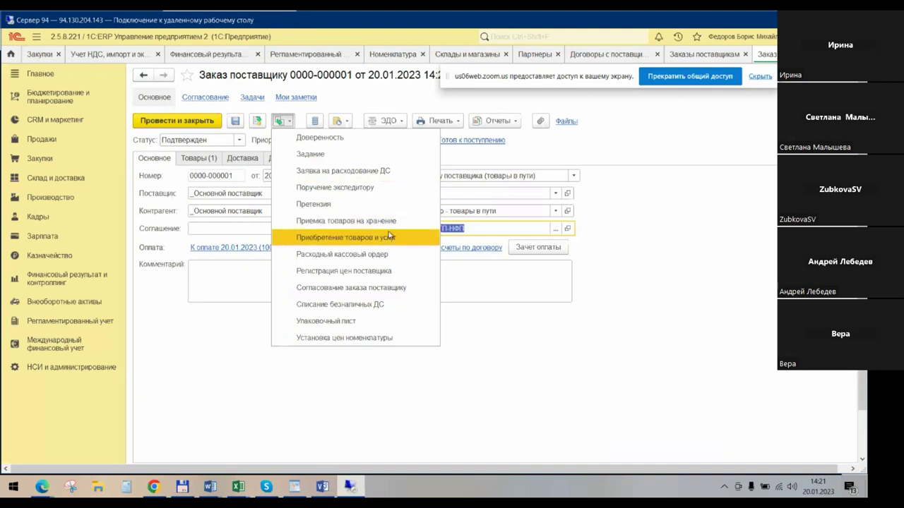
pyautogui.click(615, 201)
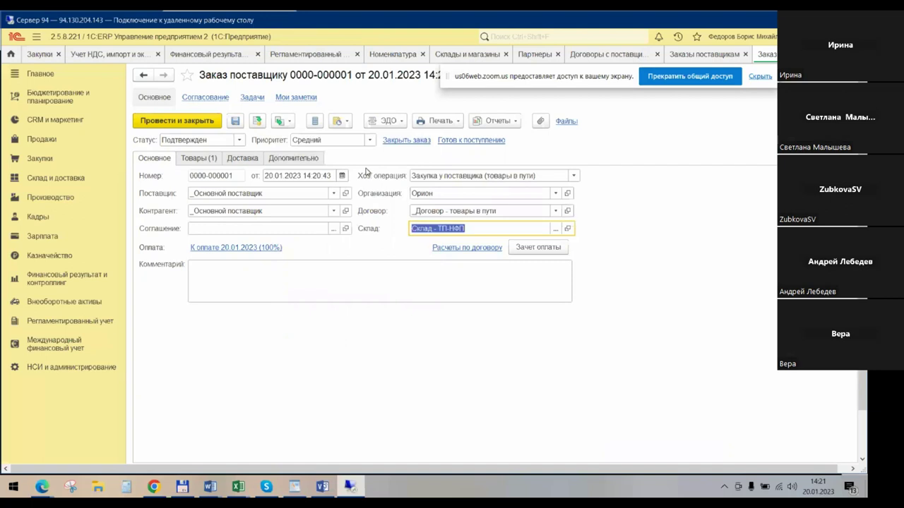
pyautogui.click(287, 121)
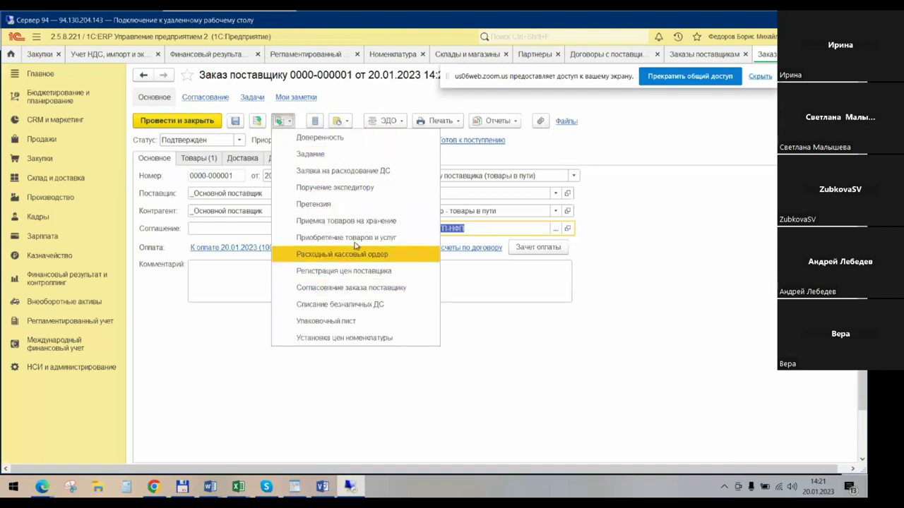
pyautogui.click(606, 267)
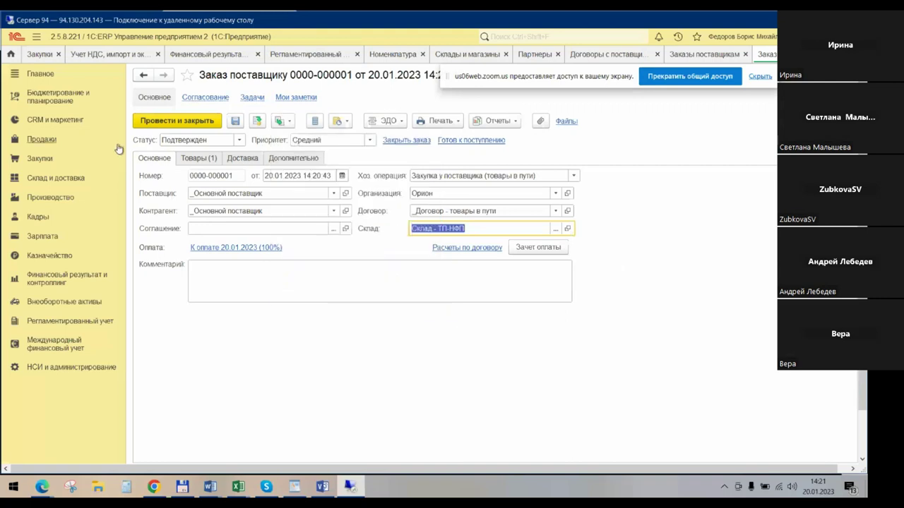
# Open the purchasing list «Документы закупки (все)» and clear all document types in its document and operation selection.
pyautogui.click(55, 158)
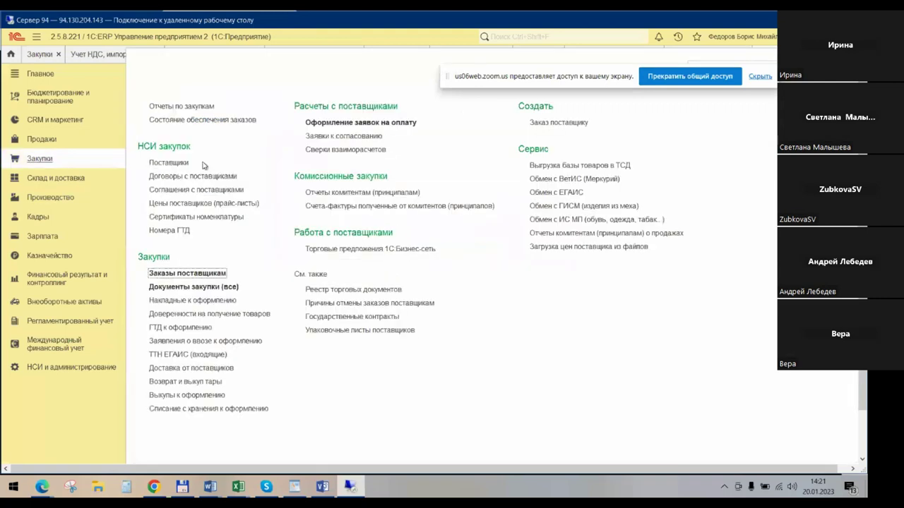
pyautogui.click(196, 288)
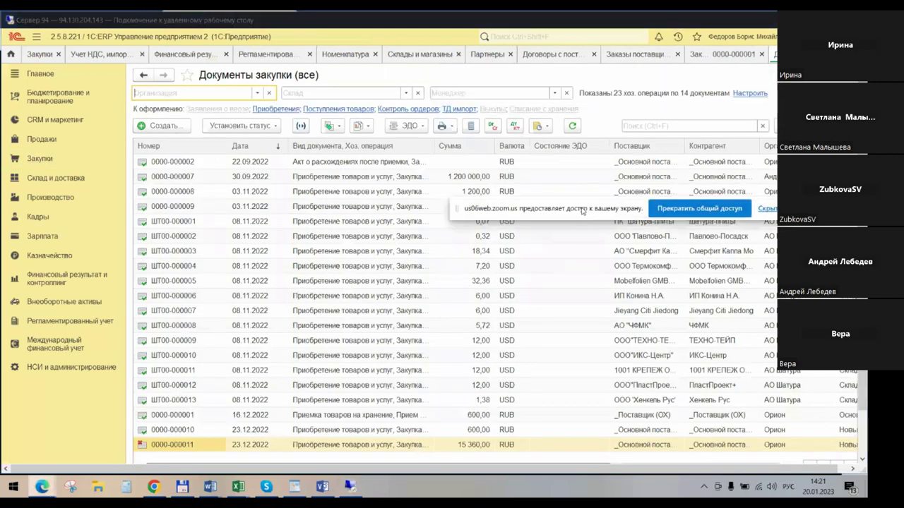
pyautogui.click(751, 93)
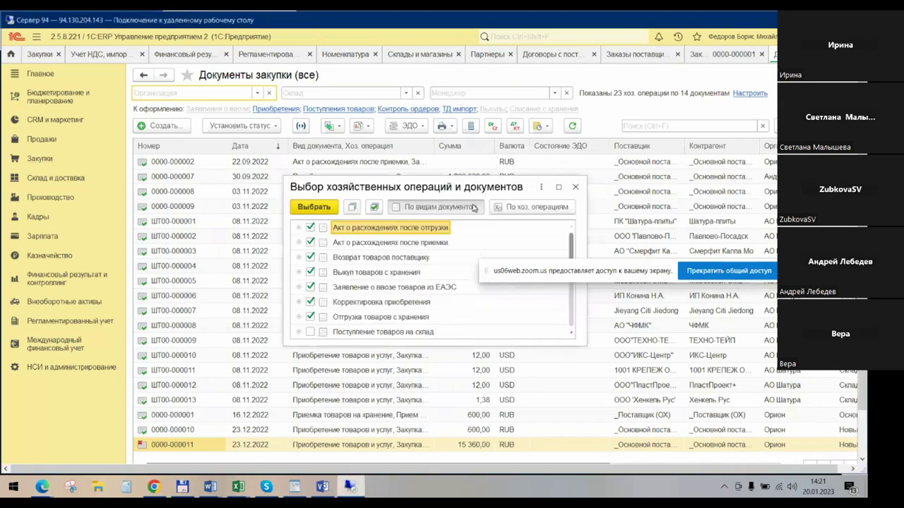
pyautogui.click(310, 227)
pyautogui.click(310, 242)
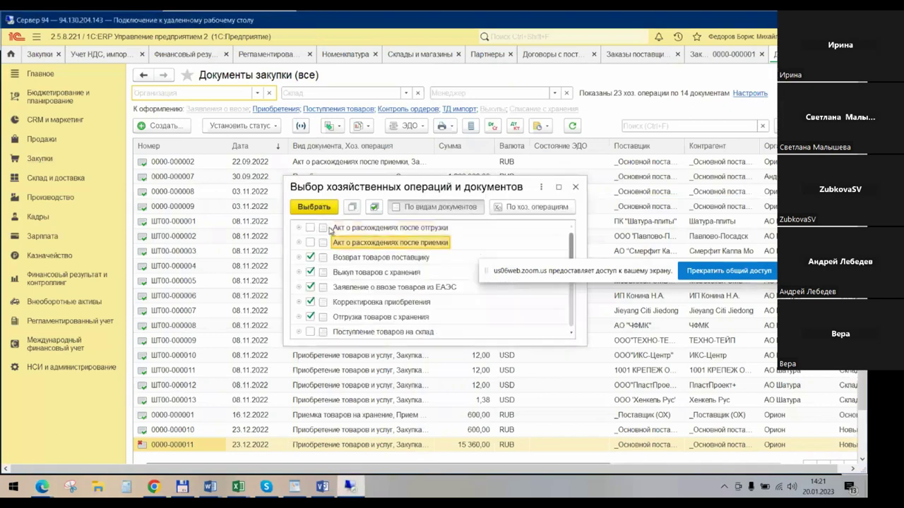
pyautogui.click(353, 208)
pyautogui.scroll(-2, 346, 283)
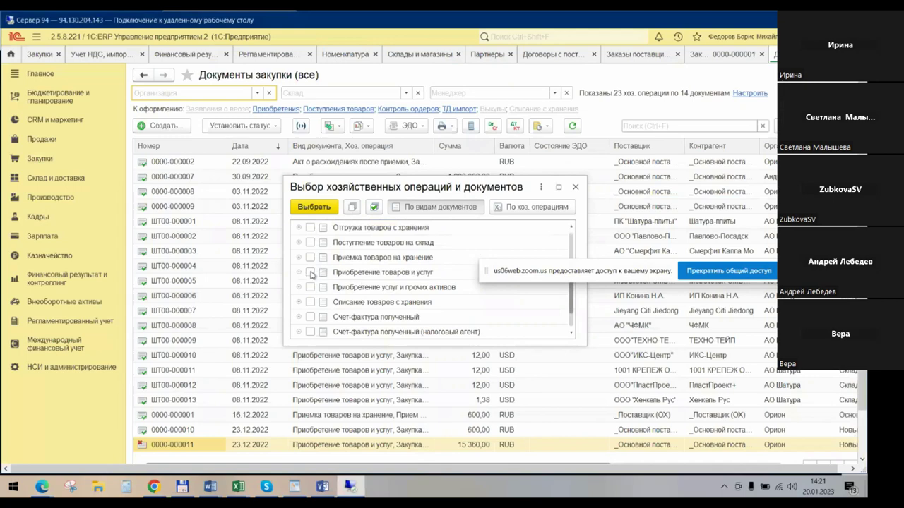
# Limit the purchase documents list to «Приобретение товаров и услуг» and «Поступление товаров на склад», and apply the selection.
pyautogui.click(310, 272)
pyautogui.click(311, 287)
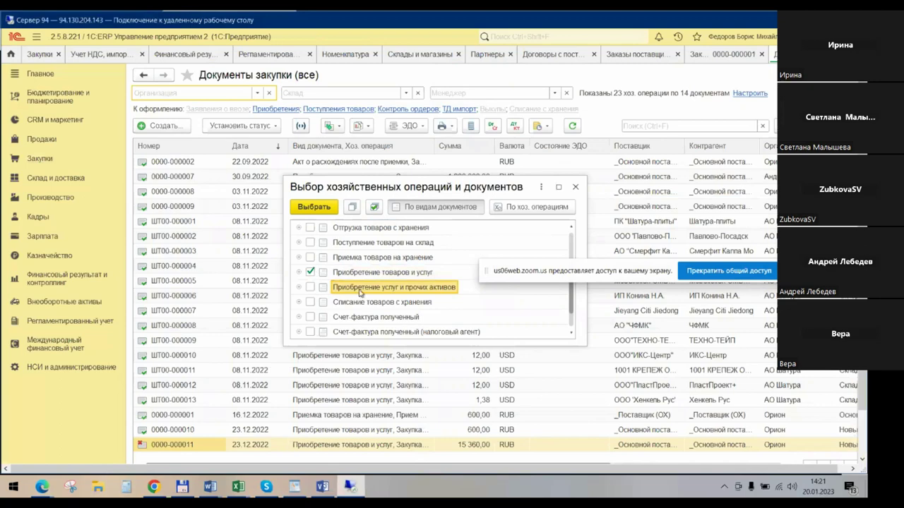
pyautogui.click(311, 243)
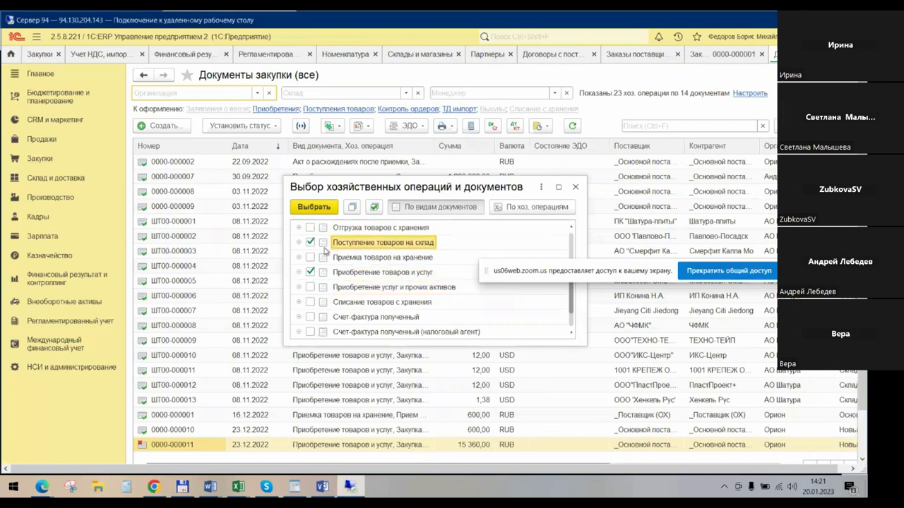
pyautogui.scroll(1, 328, 260)
pyautogui.scroll(1, 328, 259)
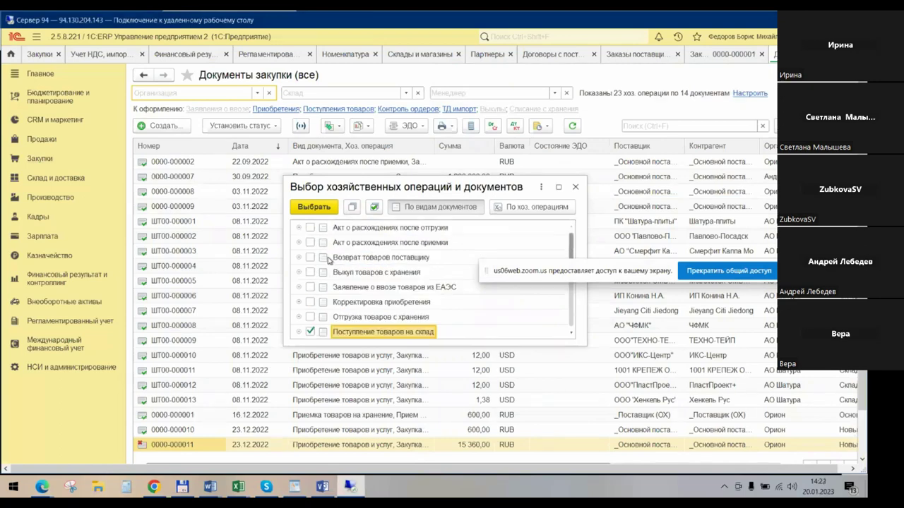
pyautogui.scroll(-2, 327, 259)
pyautogui.click(302, 209)
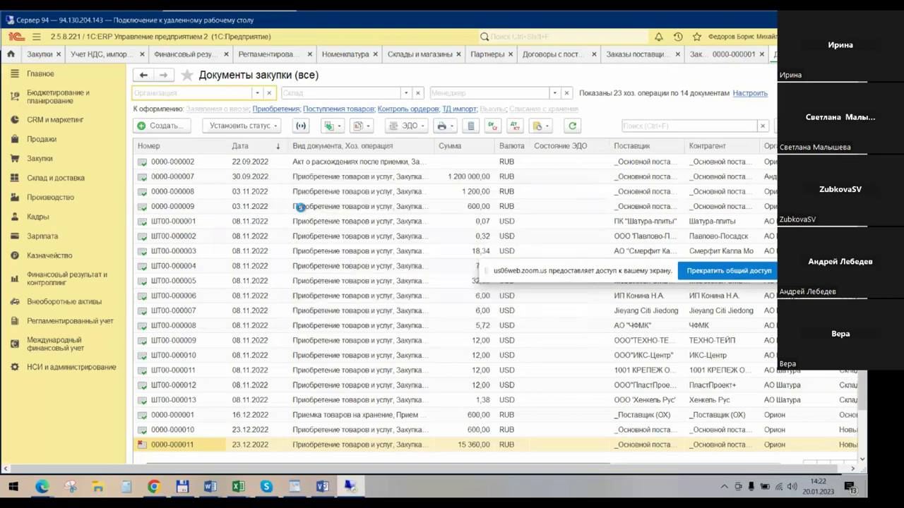
# Review the operations available when creating «Поступление товаров на склад» and «Приобретение товаров и услуг» documents, and leave the selection without creating any.
pyautogui.click(163, 126)
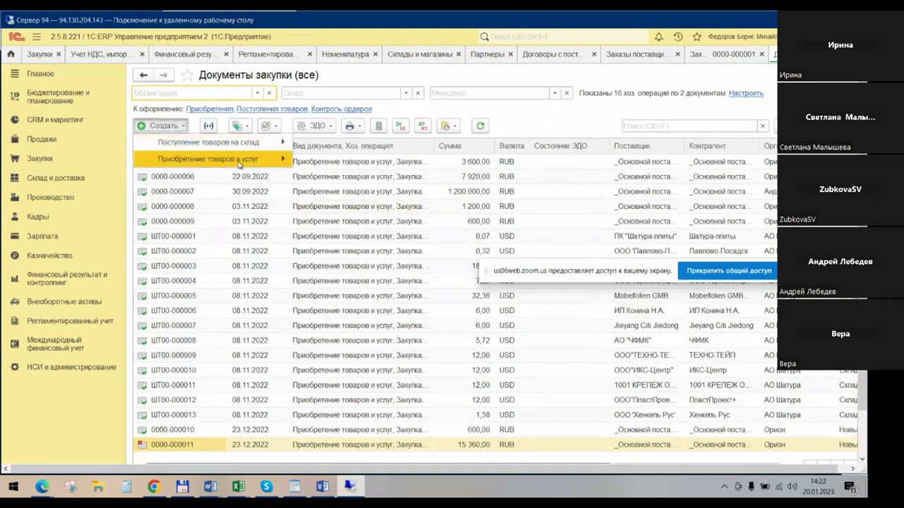
pyautogui.moveTo(239, 163)
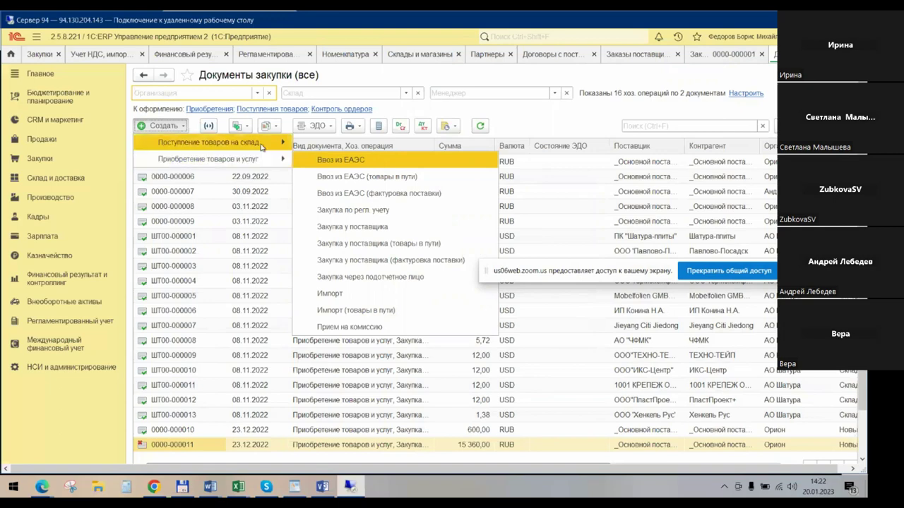
pyautogui.moveTo(258, 147)
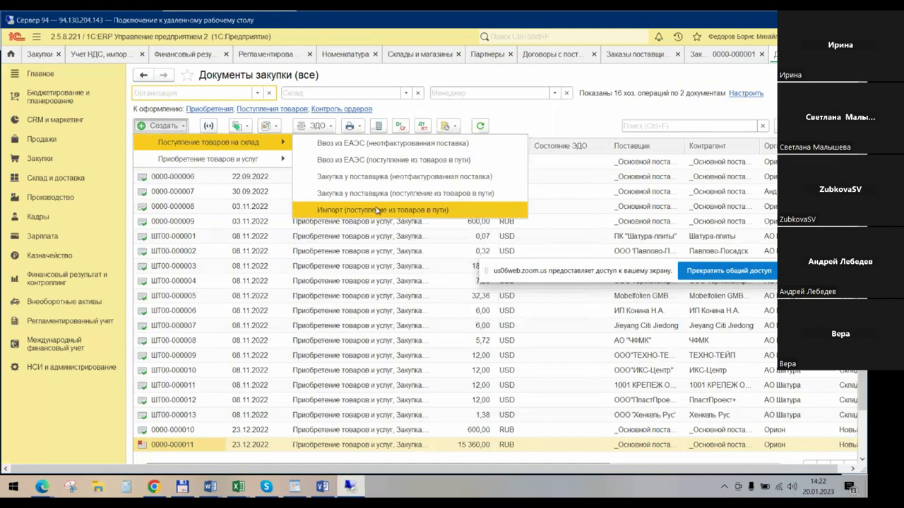
pyautogui.click(614, 75)
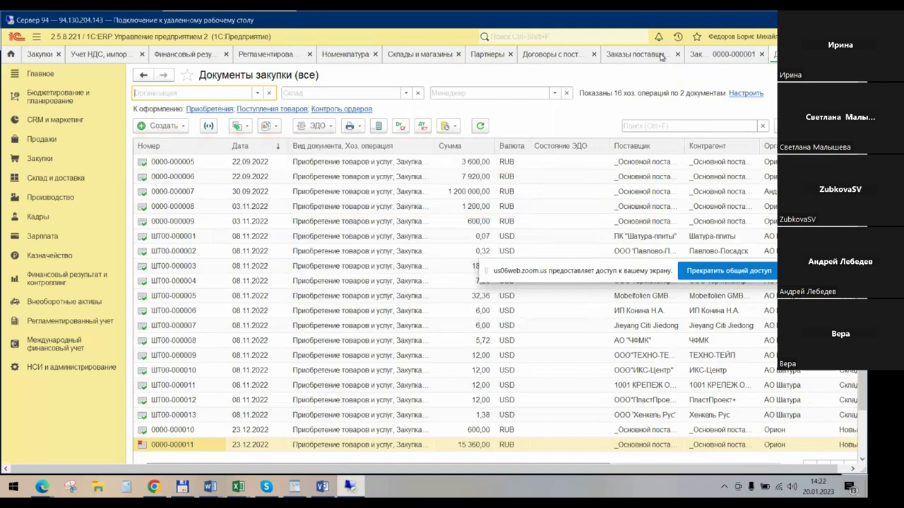
# Create a «Приобретение товаров и услуг» document on the basis of the supplier order, check its goods, and post it.
pyautogui.click(702, 55)
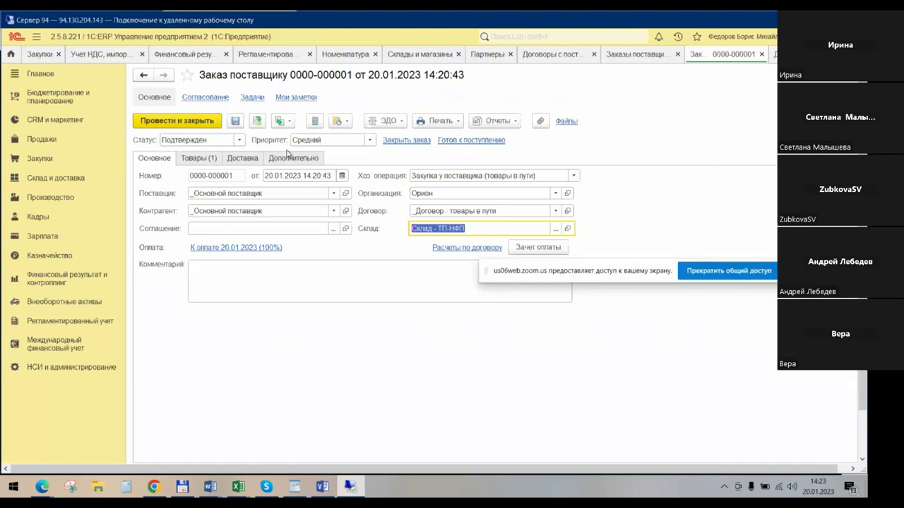
pyautogui.click(281, 121)
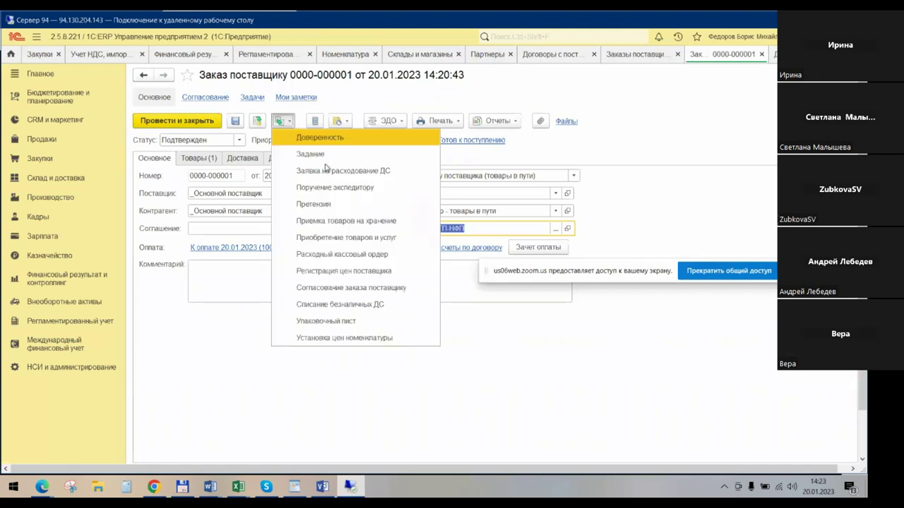
pyautogui.click(363, 239)
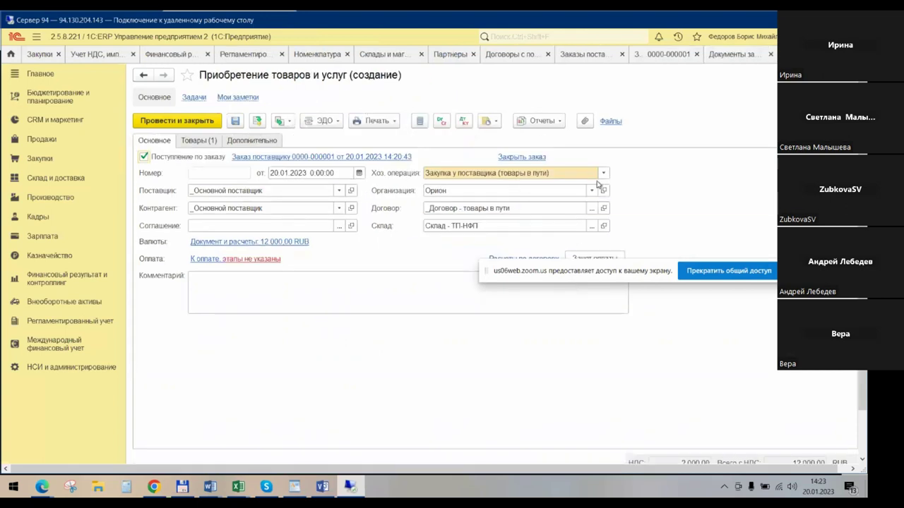
pyautogui.click(199, 141)
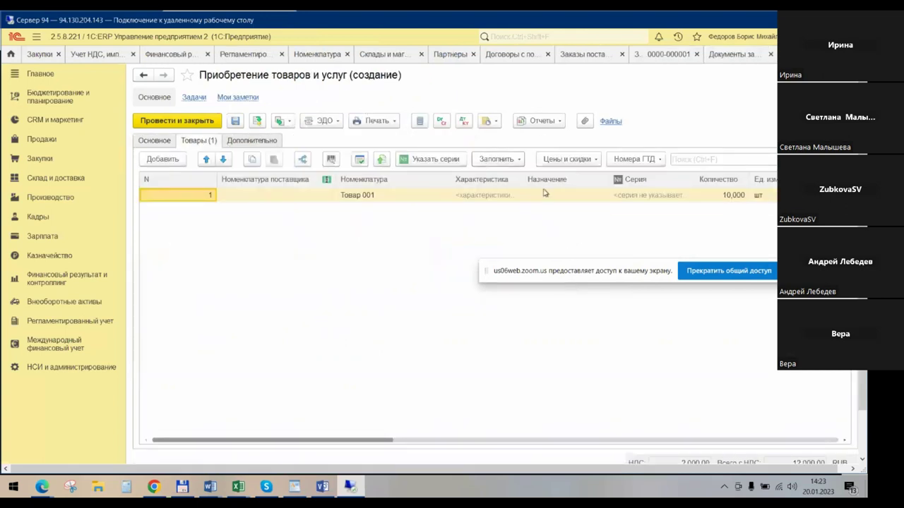
pyautogui.click(259, 124)
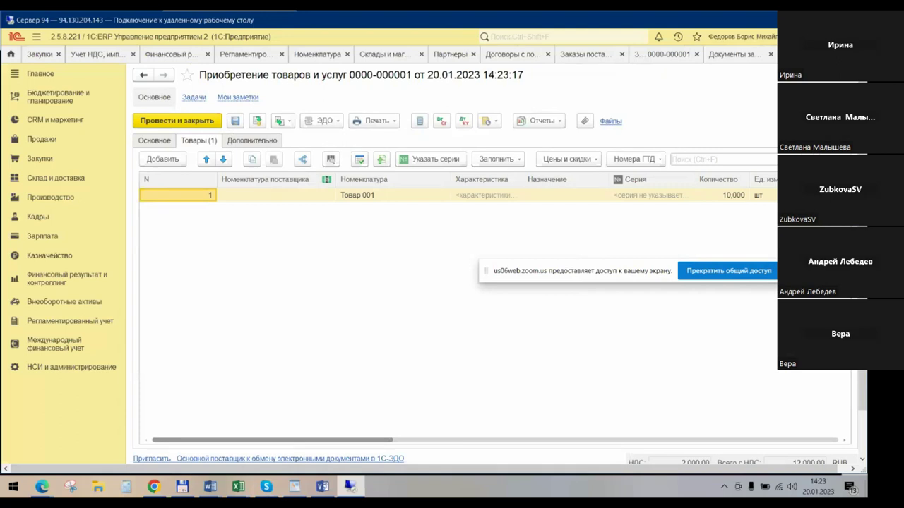
# Open the regulated accounting entries of the posted acquisition document and try to reflect it in regulated accounting.
pyautogui.hotkey('alt', 'Tab')
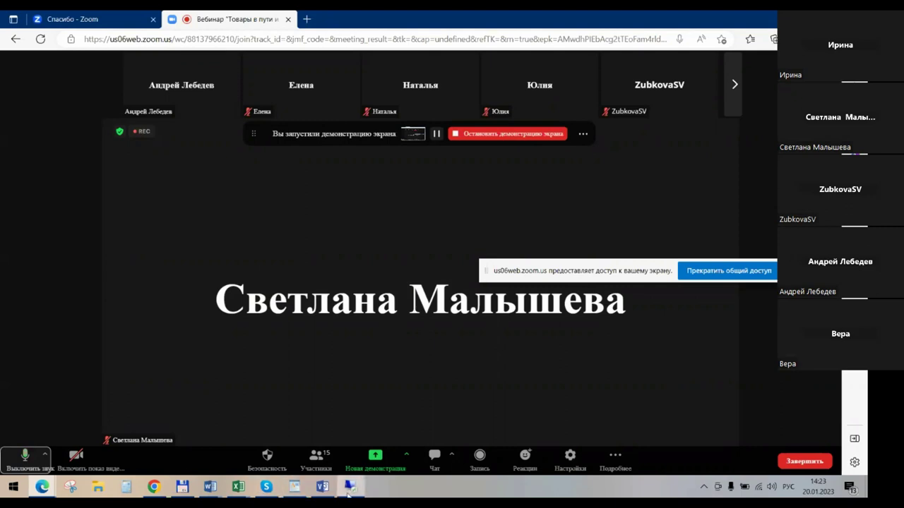
pyautogui.click(353, 434)
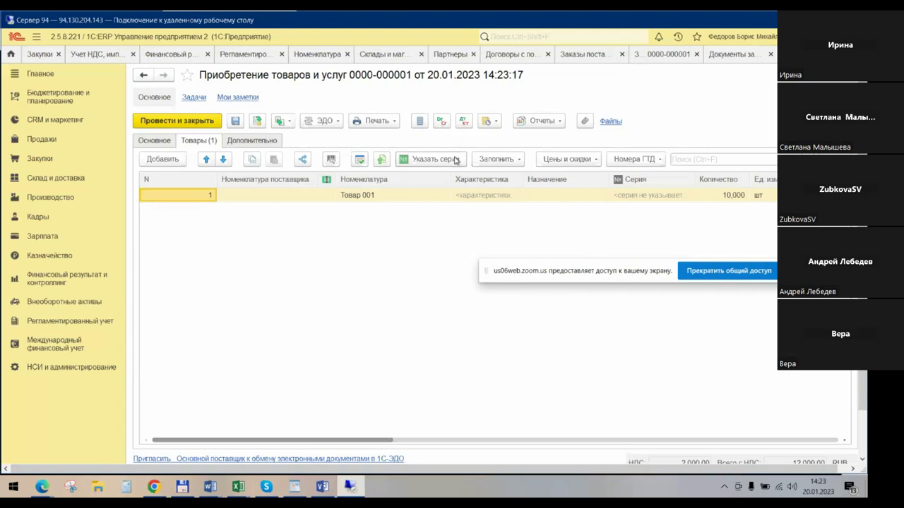
pyautogui.click(465, 124)
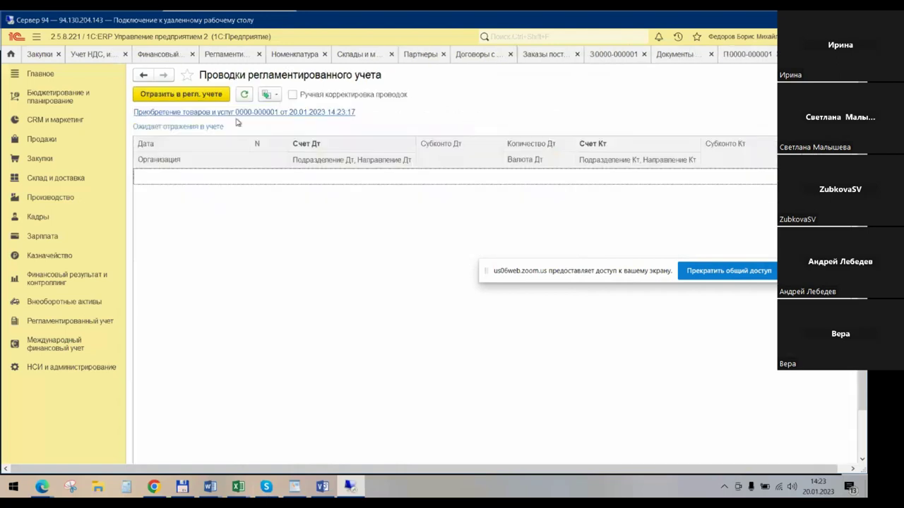
pyautogui.click(212, 95)
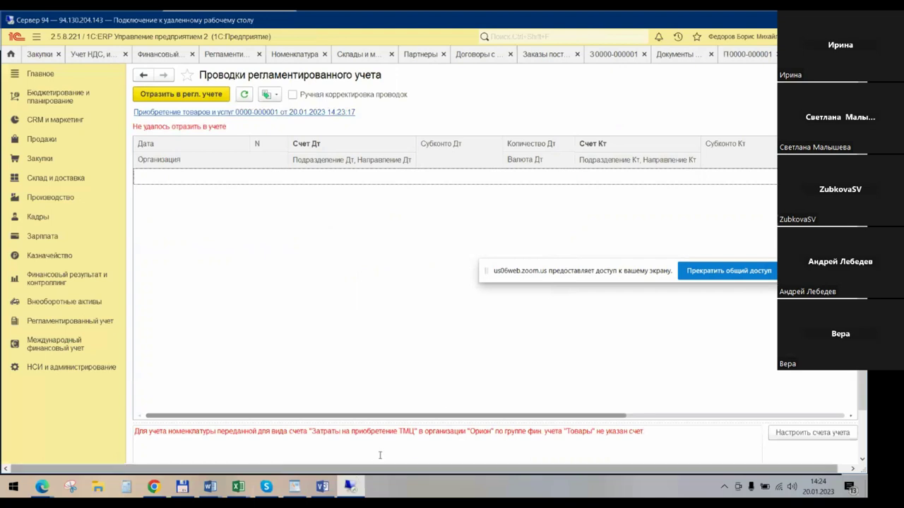
# In the accounting account settings for transferred items, set the purchase costs account of group «Товары» to 15.02 and save the changes.
pyautogui.doubleClick(430, 431)
pyautogui.click(813, 434)
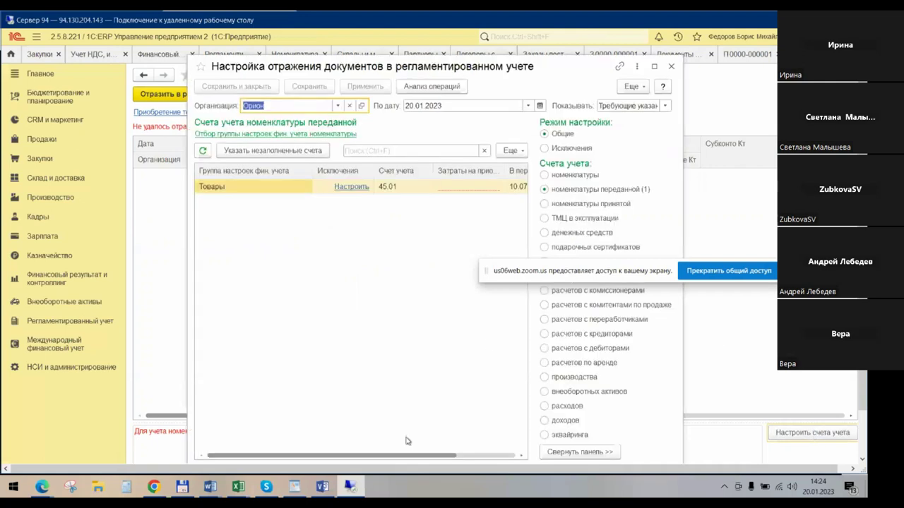
pyautogui.hscroll(1, 404, 457)
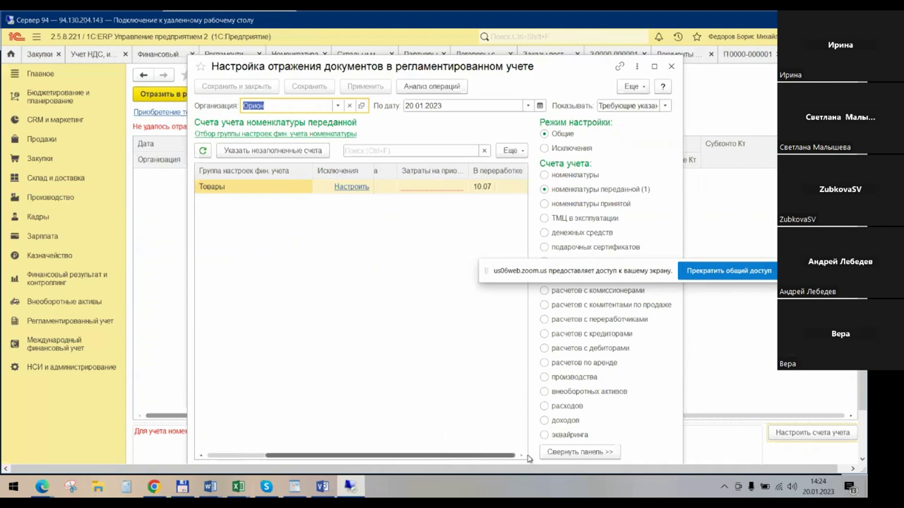
pyautogui.hscroll(-1, 387, 446)
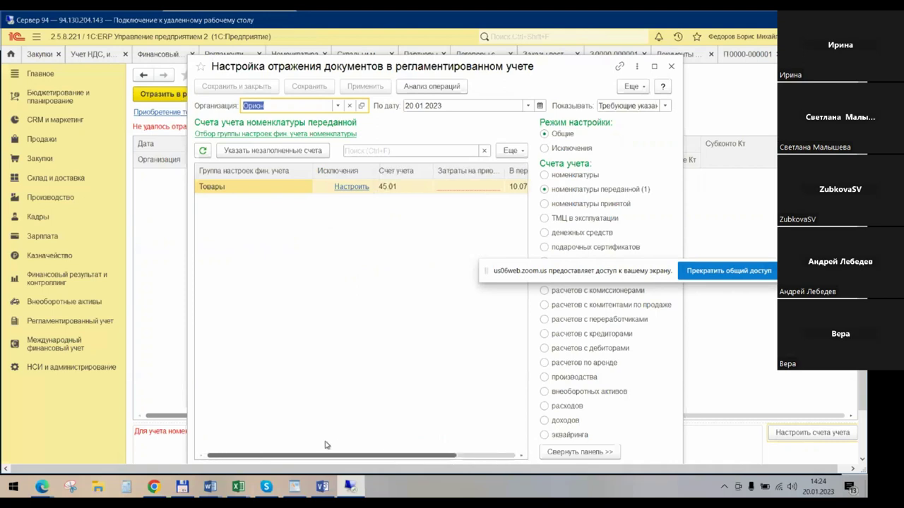
pyautogui.click(463, 189)
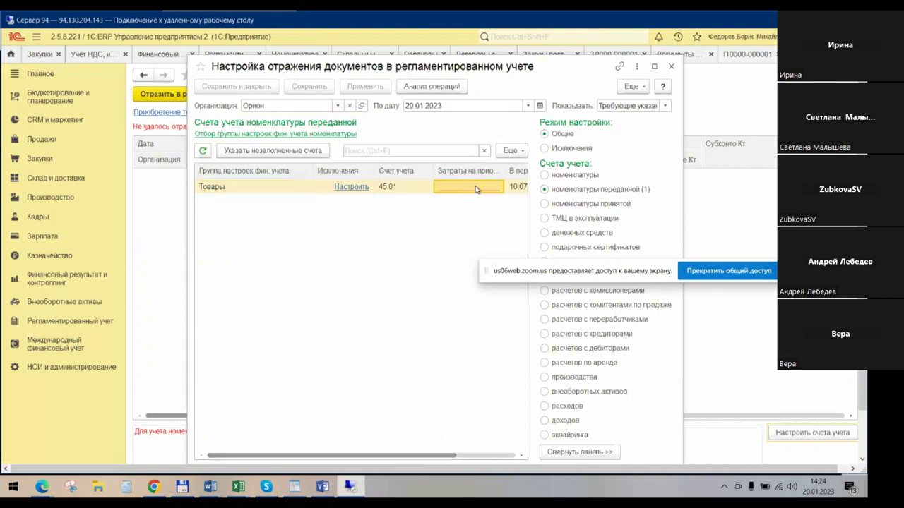
pyautogui.click(475, 190)
pyautogui.click(489, 217)
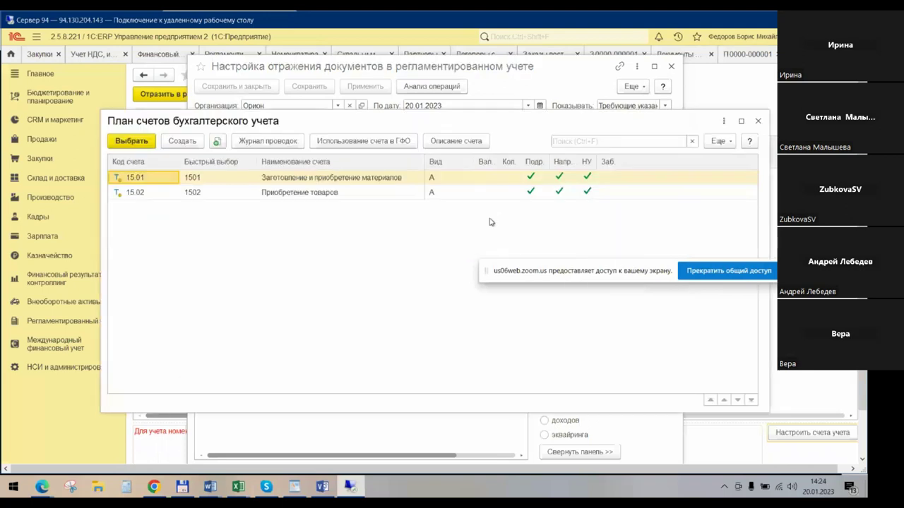
pyautogui.click(313, 194)
pyautogui.doubleClick(313, 194)
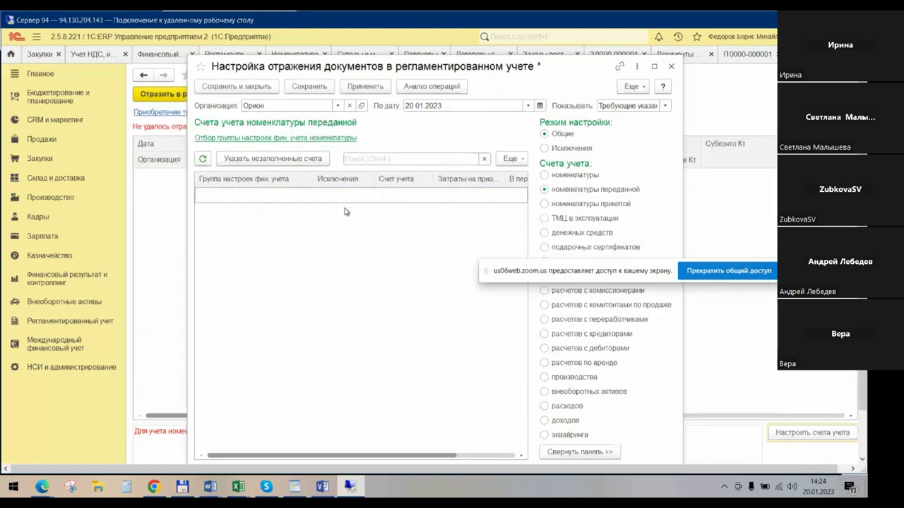
pyautogui.click(670, 65)
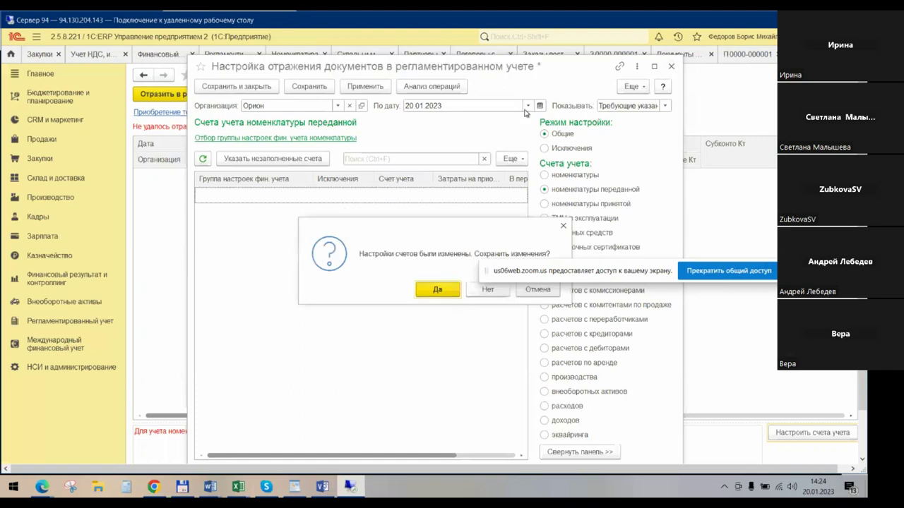
pyautogui.click(433, 290)
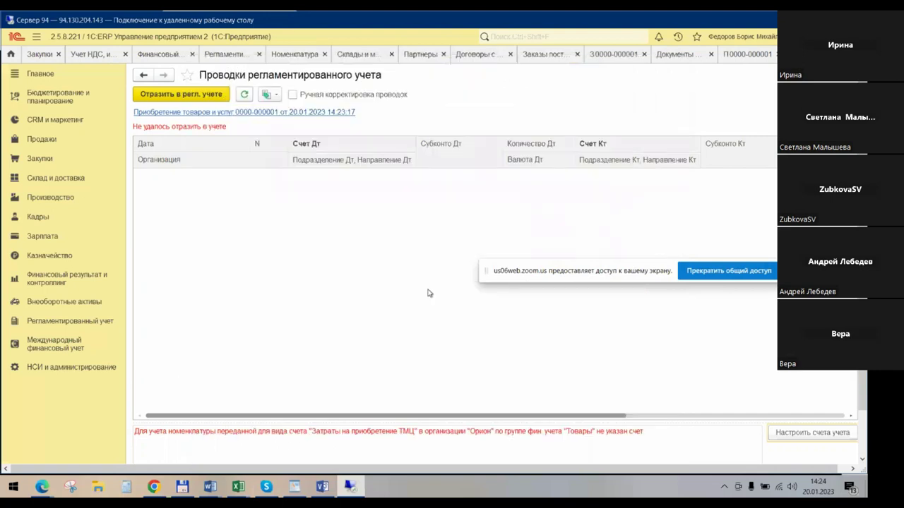
# Reflect the acquisition document in regulated accounting again and close its entries.
pyautogui.click(211, 98)
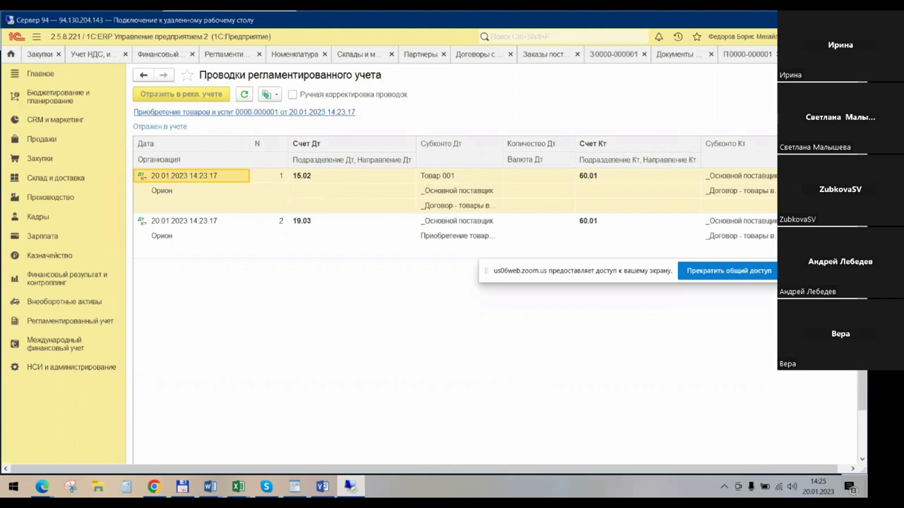
pyautogui.press('Escape')
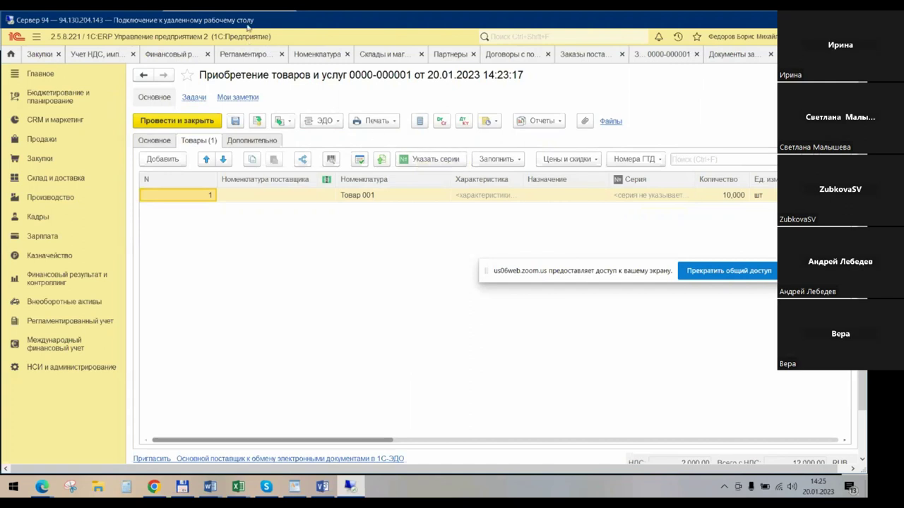
# Review which documents can be created on the basis of the acquisition document, and close it.
pyautogui.click(292, 122)
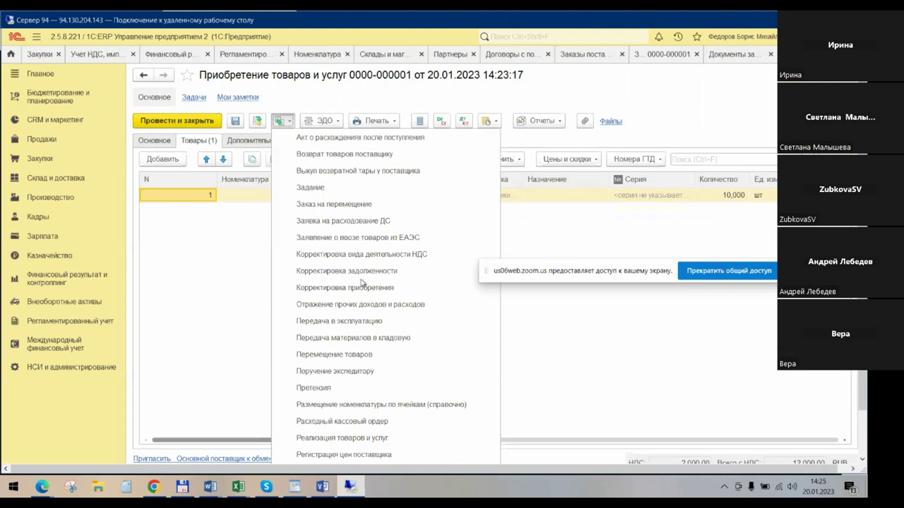
pyautogui.scroll(-3, 416, 401)
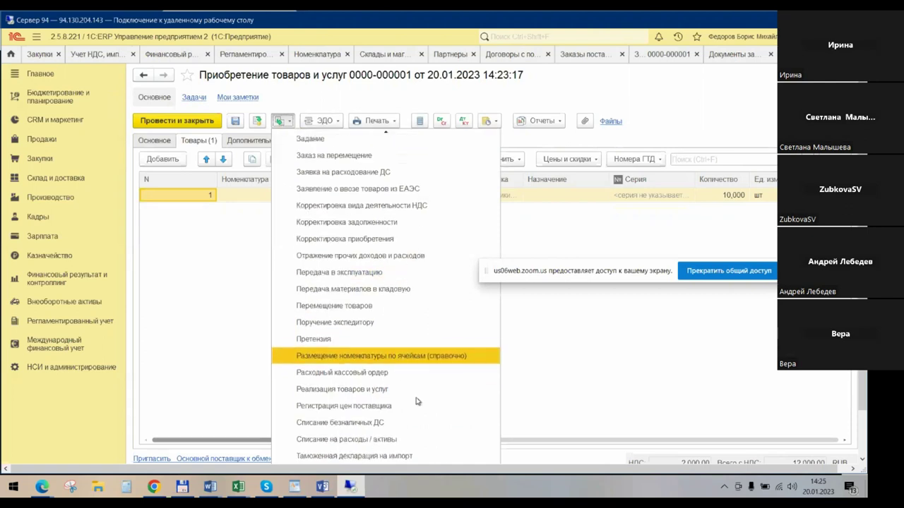
pyautogui.scroll(3, 419, 393)
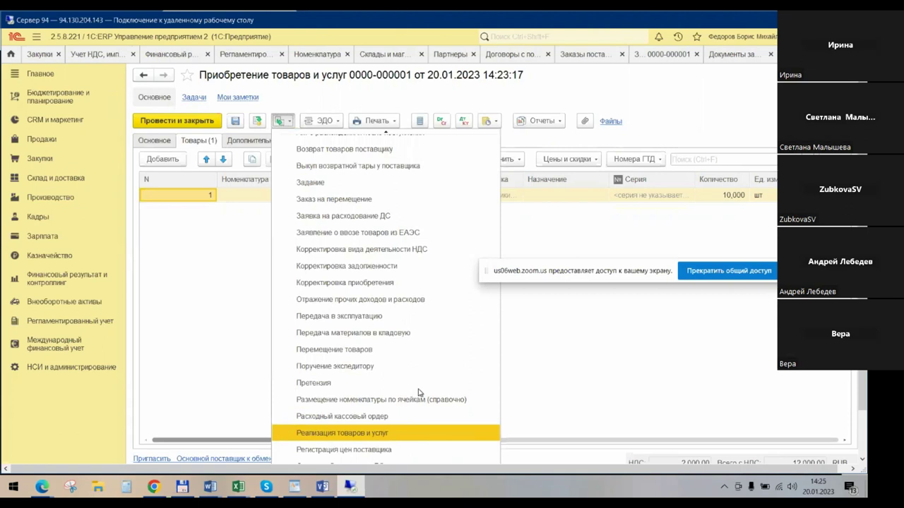
pyautogui.scroll(-4, 420, 389)
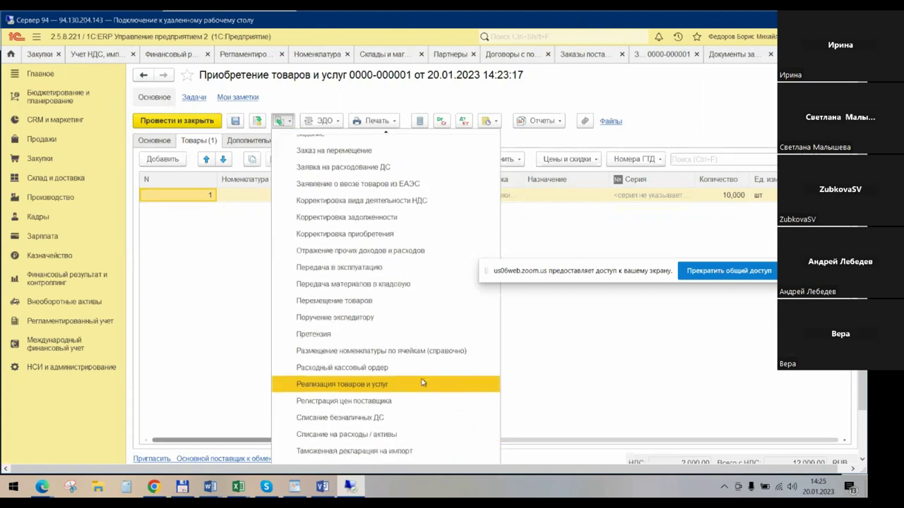
pyautogui.scroll(4, 419, 384)
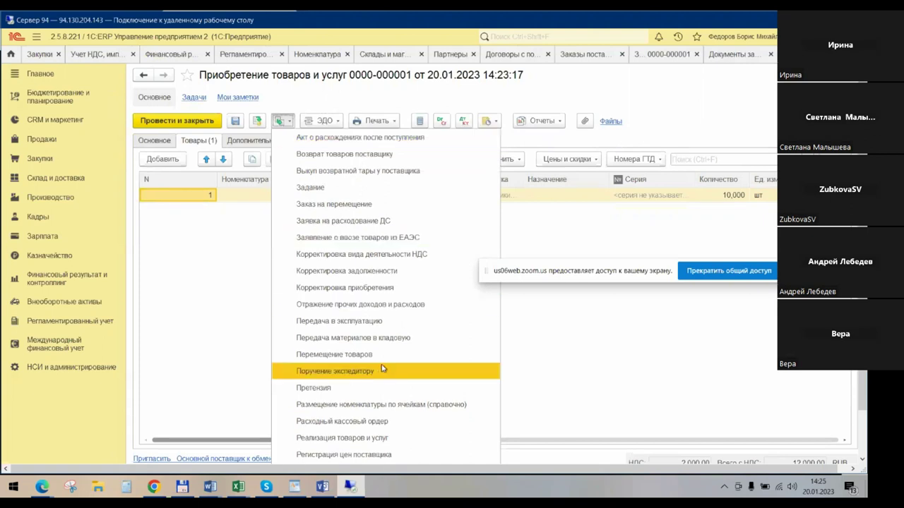
pyautogui.scroll(-3, 384, 371)
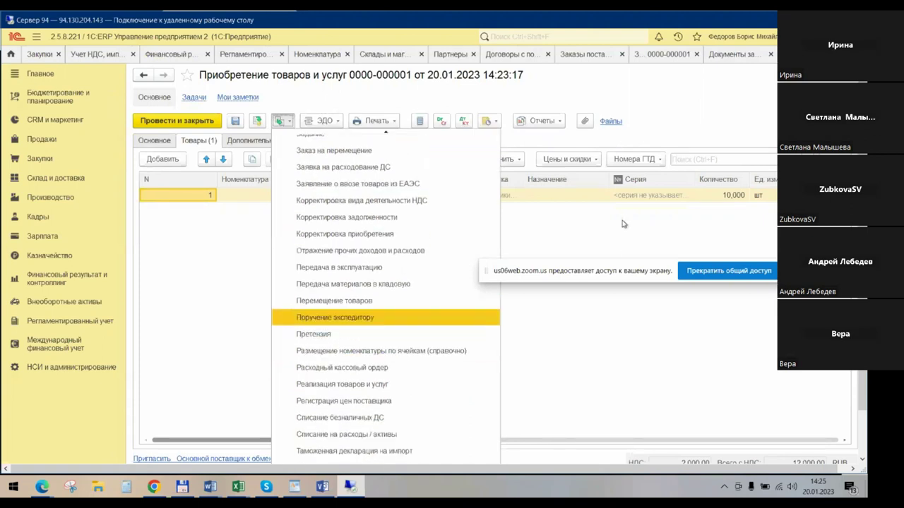
pyautogui.click(588, 238)
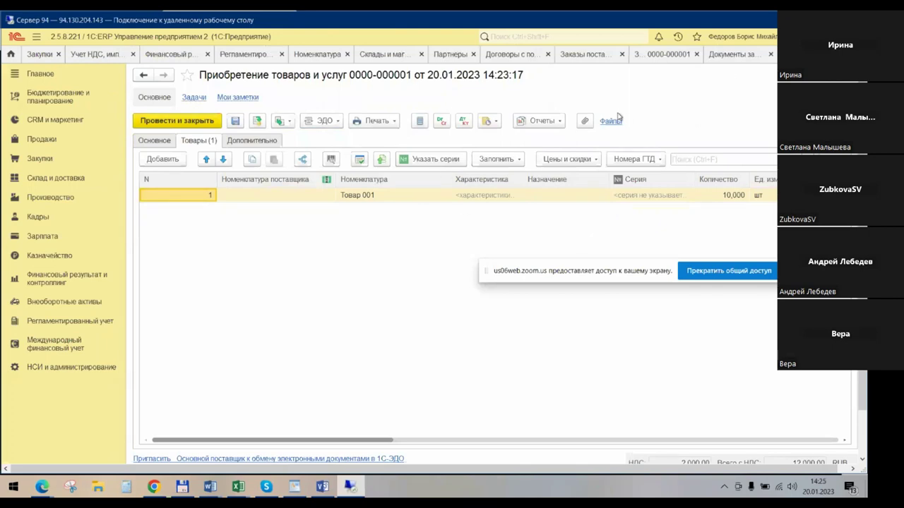
pyautogui.press('Escape')
# Check the warehouse's internal documents awaiting processing, and filter the purchasing list «Накладные к оформлению» by organization «Орион».
pyautogui.click(42, 178)
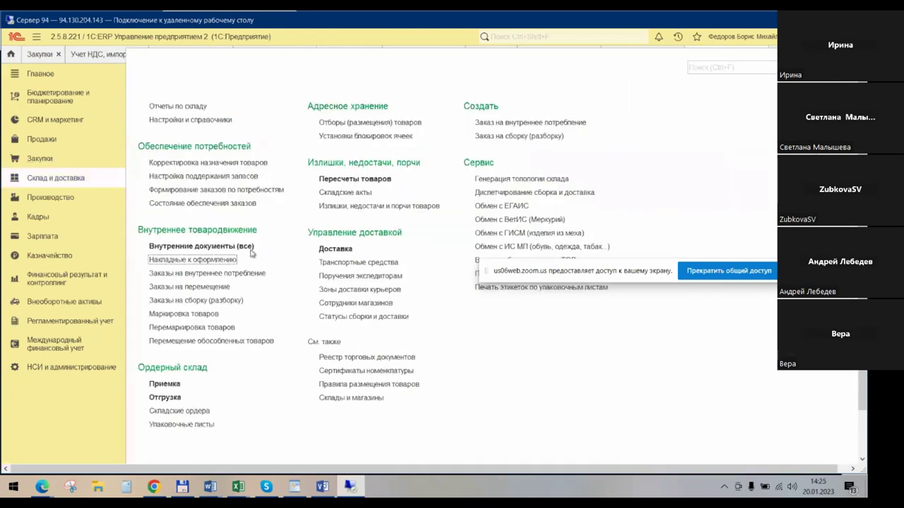
pyautogui.click(228, 260)
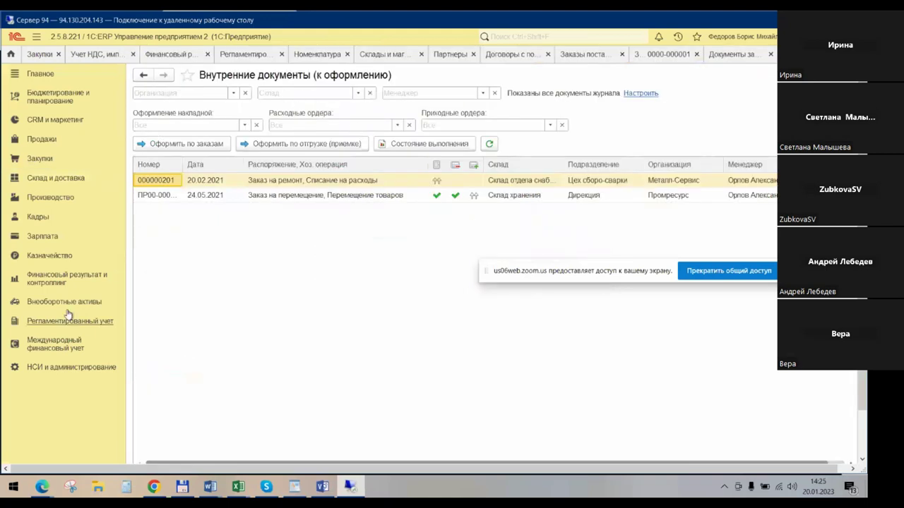
pyautogui.click(40, 158)
pyautogui.click(209, 300)
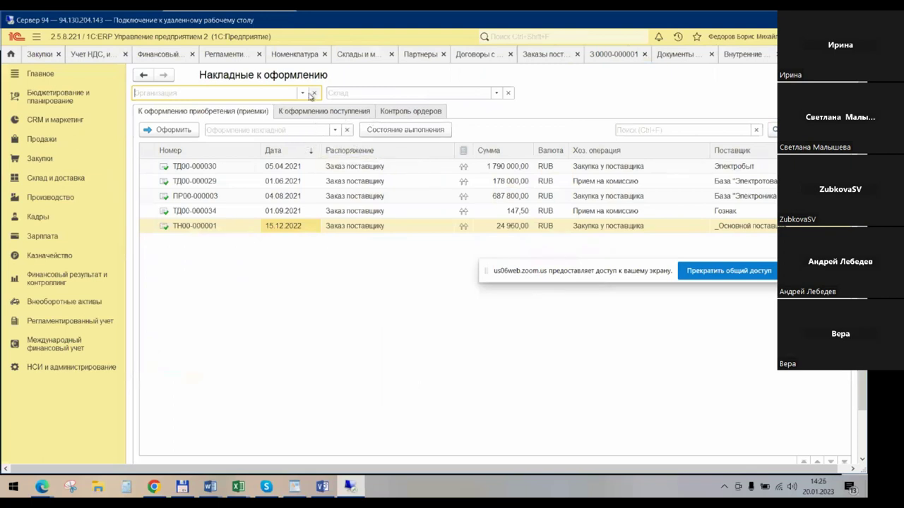
pyautogui.click(302, 92)
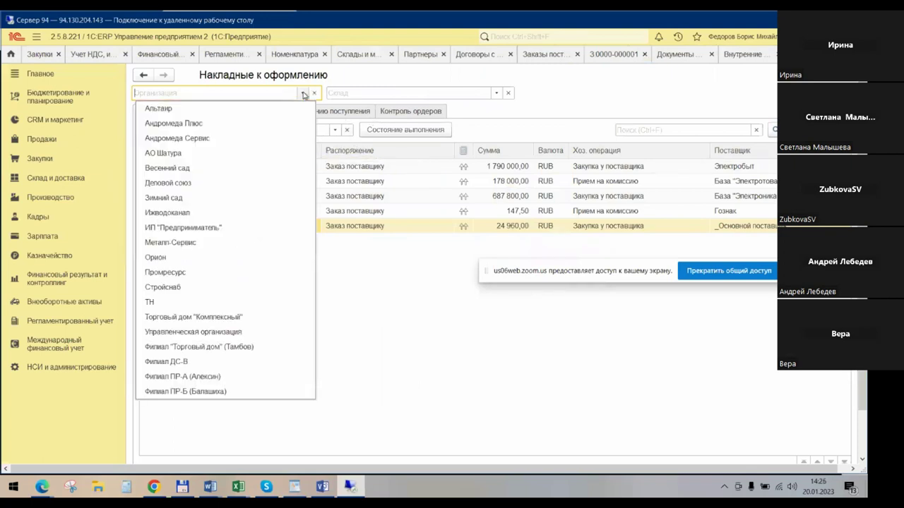
pyautogui.click(170, 263)
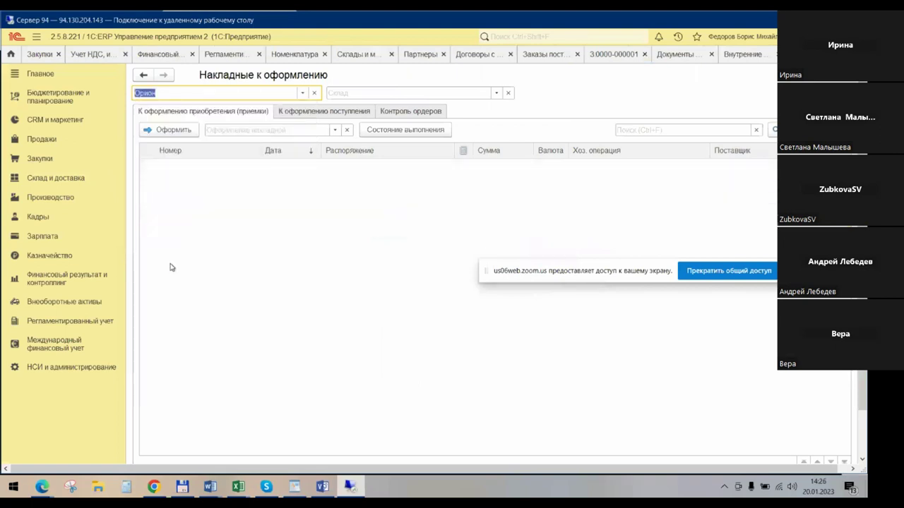
# Check which orders await goods receipt on the «К оформлению поступления» page of «Накладные к оформлению».
pyautogui.click(320, 111)
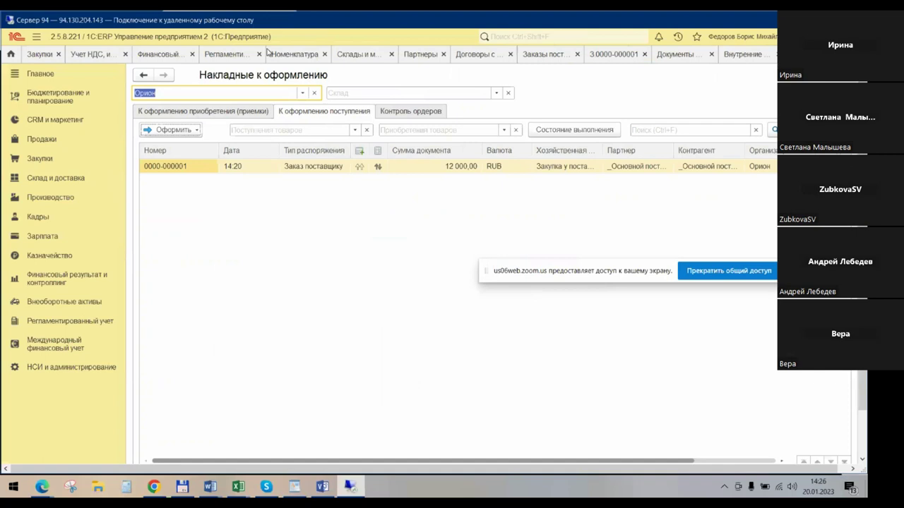
pyautogui.click(36, 167)
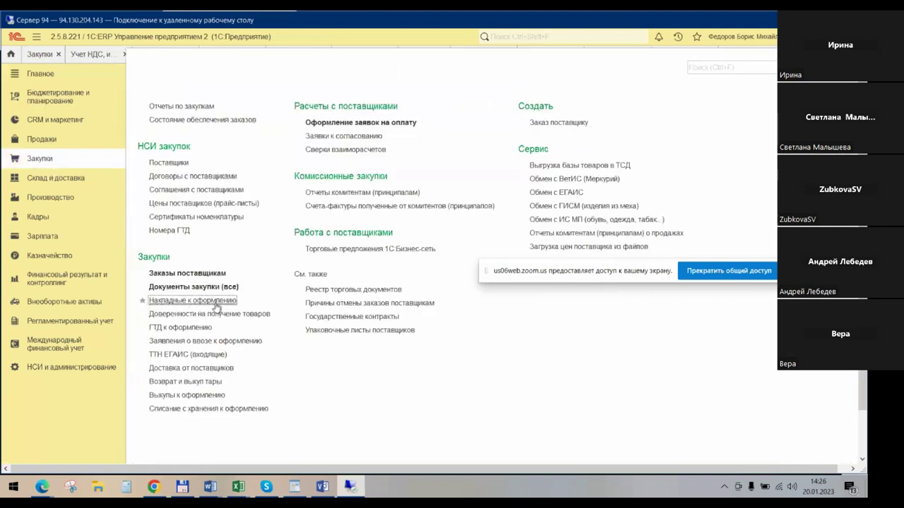
pyautogui.press('Return')
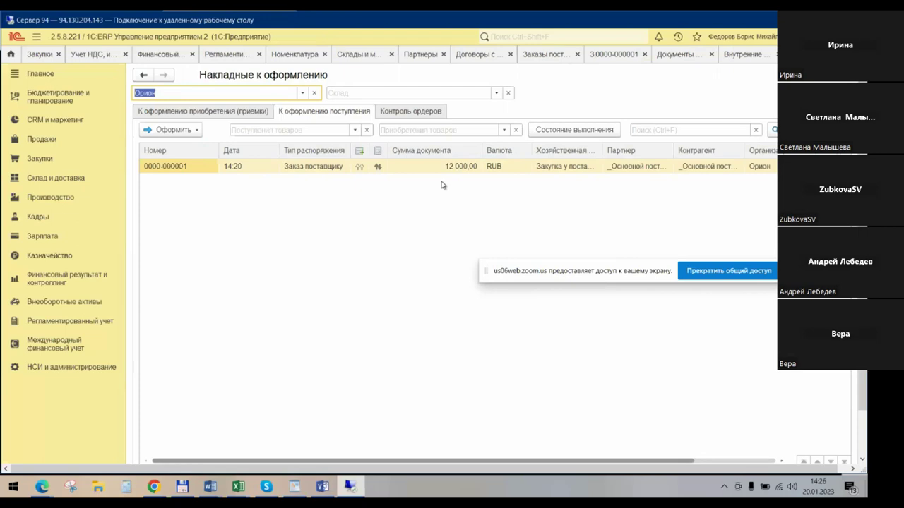
# In «Документы закупки (все)», create a «Поступление товаров на склад» document with the operation «Закупка у поставщика (поступление из товаров в пути)».
pyautogui.click(59, 159)
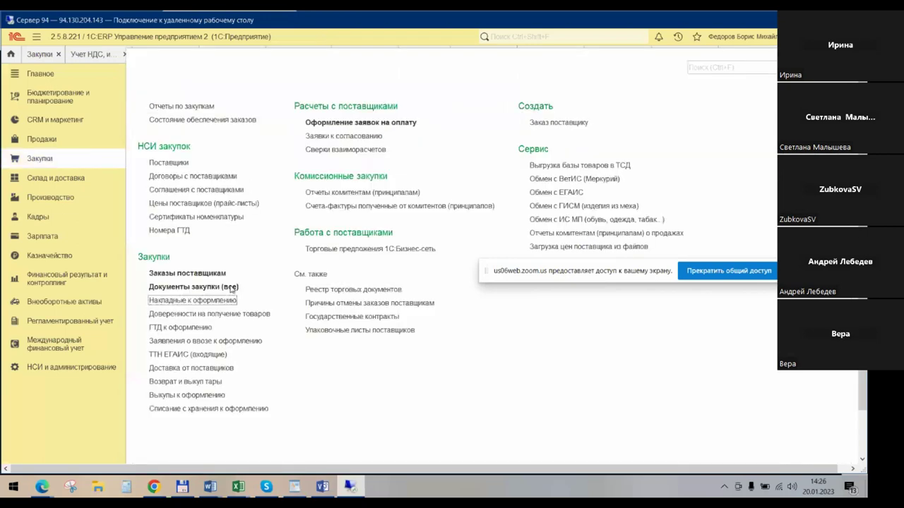
pyautogui.click(216, 290)
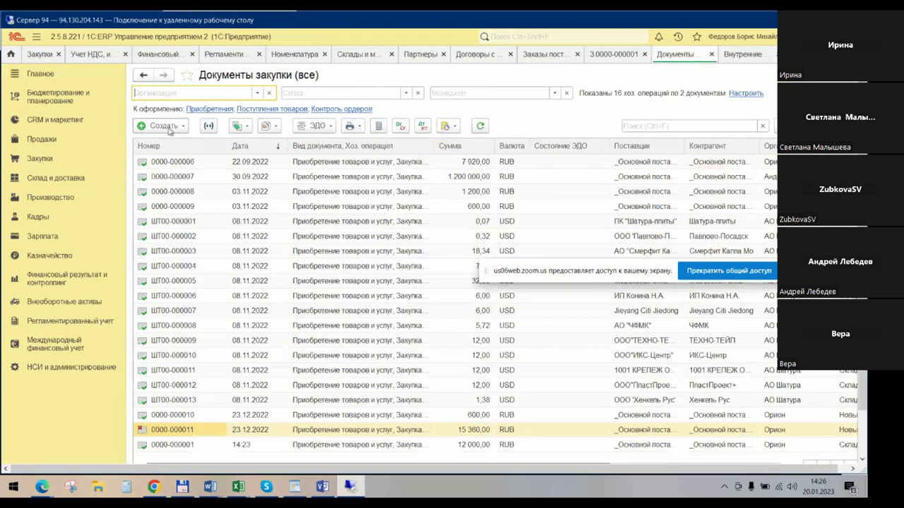
pyautogui.click(171, 129)
pyautogui.moveTo(237, 145)
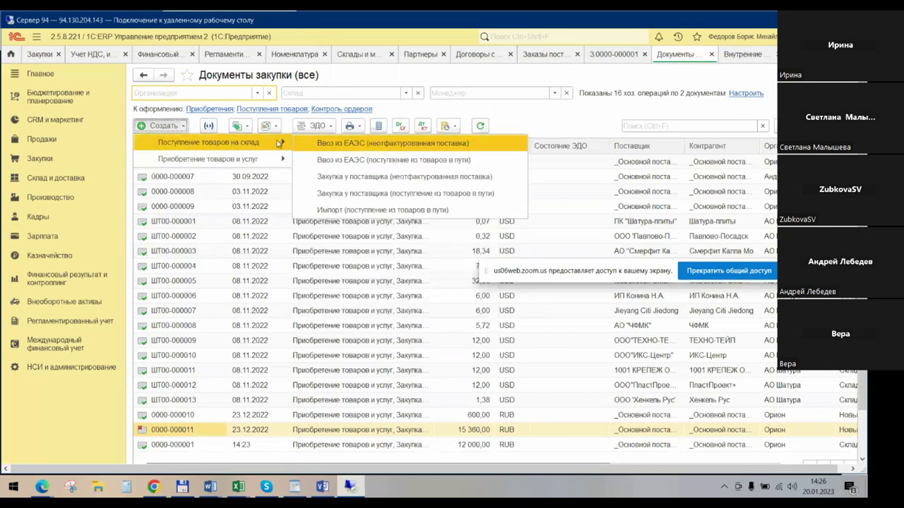
pyautogui.click(400, 196)
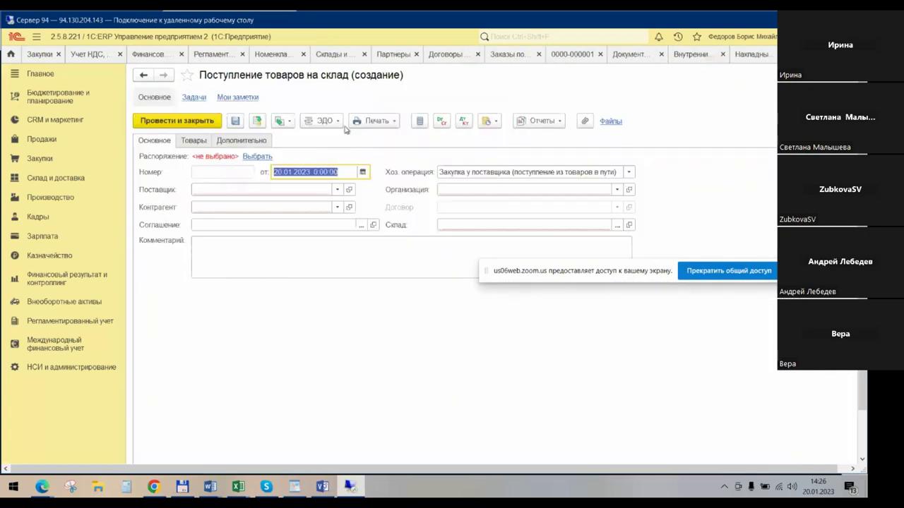
# Fill the goods receipt from organization «Орион»'s supplier order and check its goods lines.
pyautogui.click(257, 156)
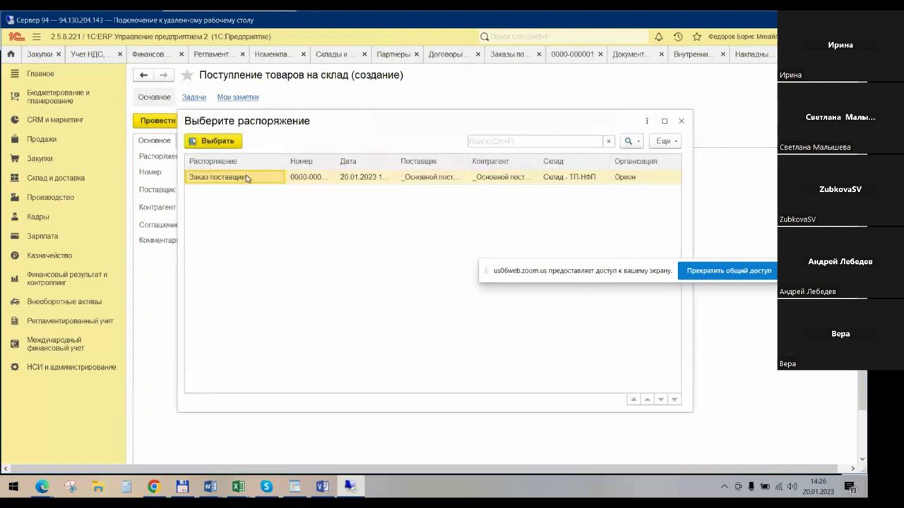
pyautogui.click(224, 142)
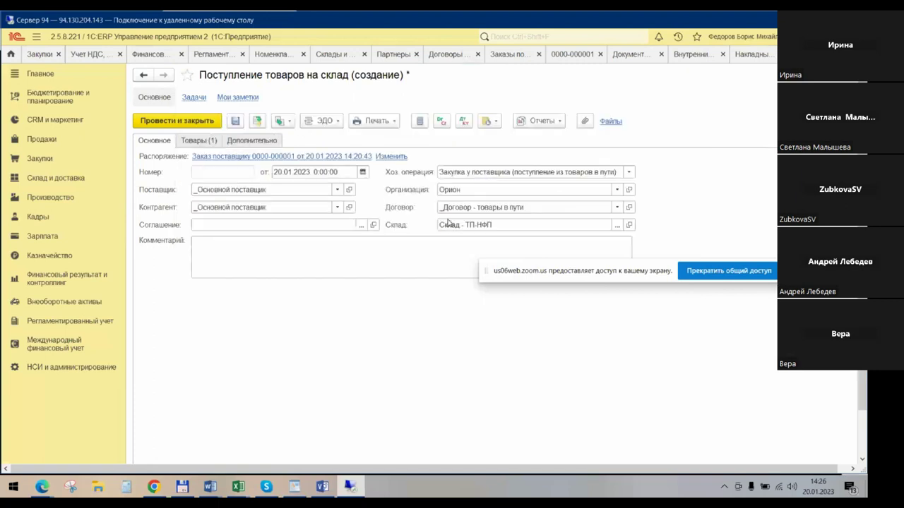
pyautogui.click(211, 141)
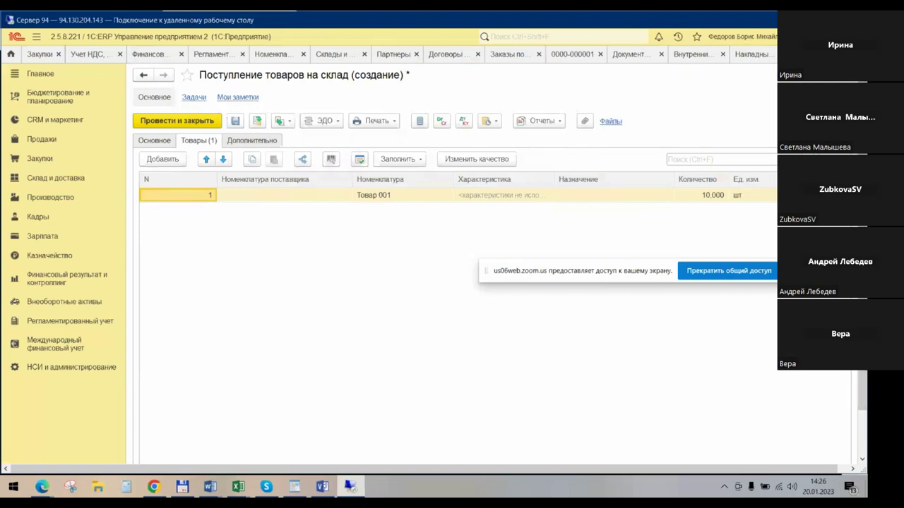
pyautogui.press('Escape')
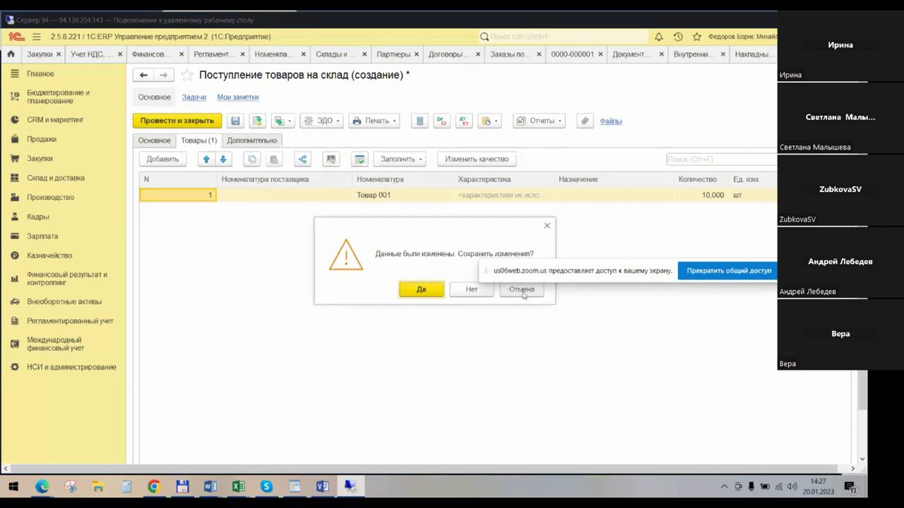
pyautogui.click(547, 226)
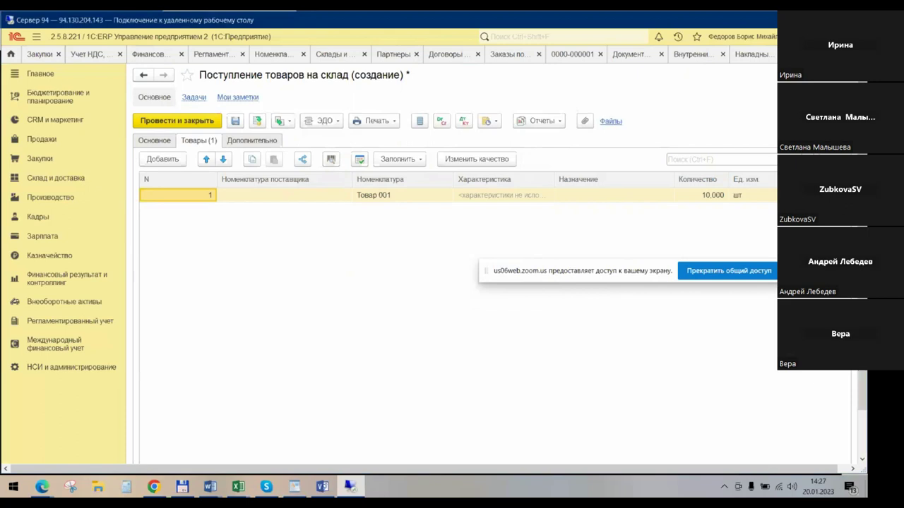
pyautogui.click(769, 75)
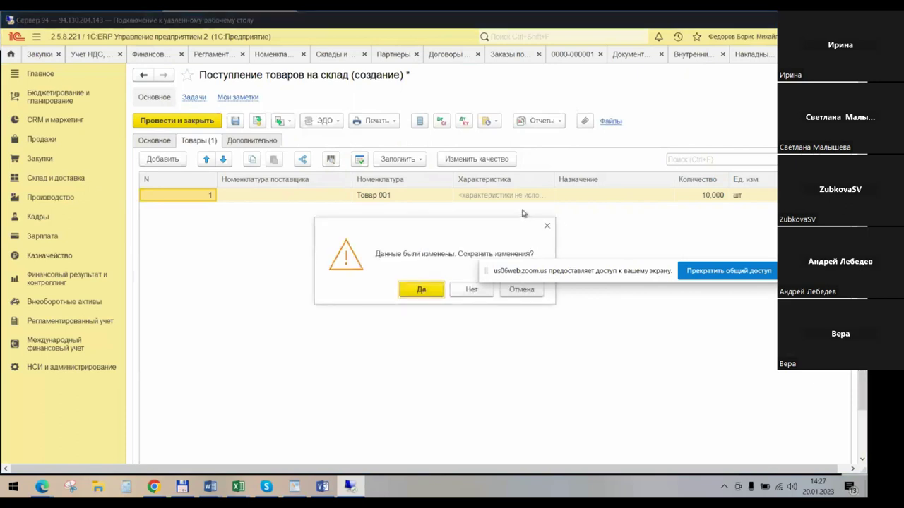
pyautogui.click(546, 226)
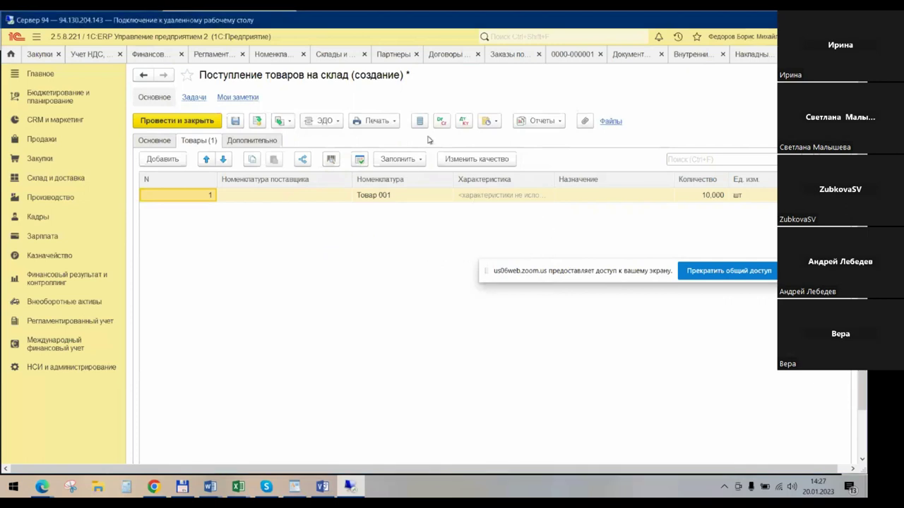
# Post the warehouse goods receipt, reopen it from the purchase documents list and cancel its posting.
pyautogui.click(257, 121)
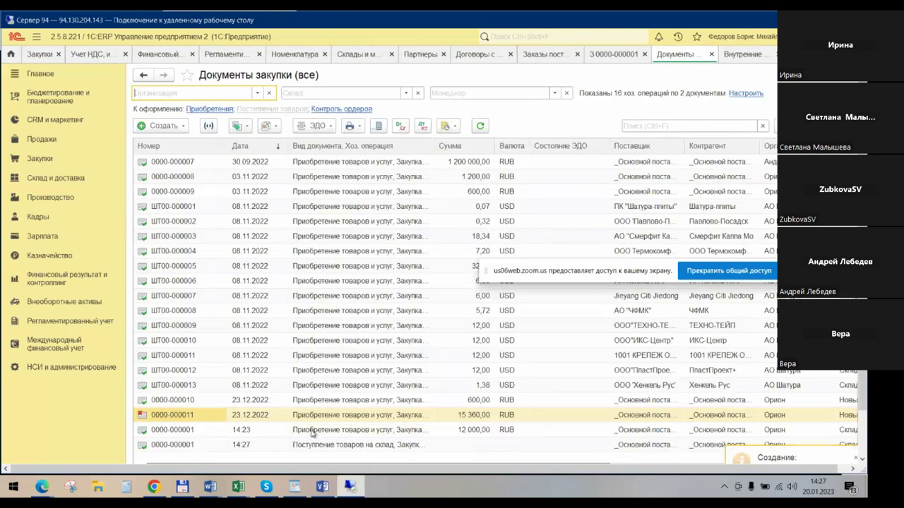
pyautogui.doubleClick(346, 445)
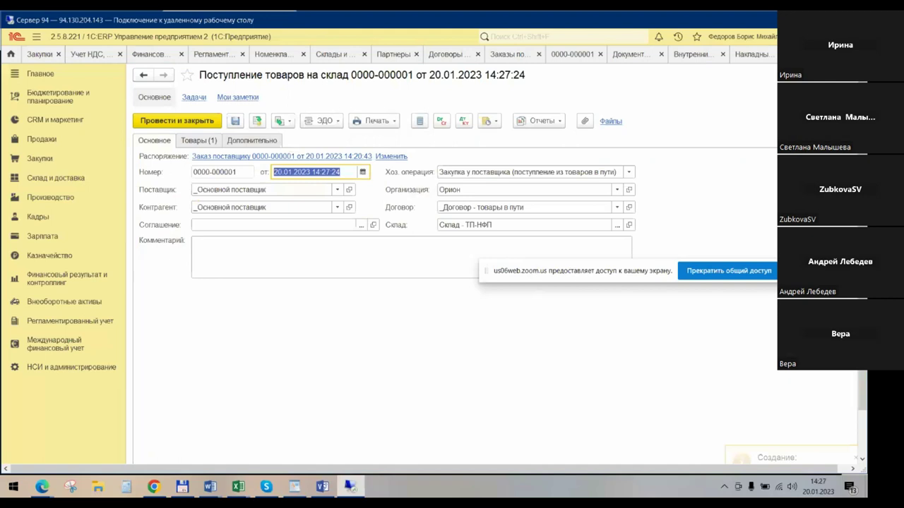
pyautogui.click(844, 120)
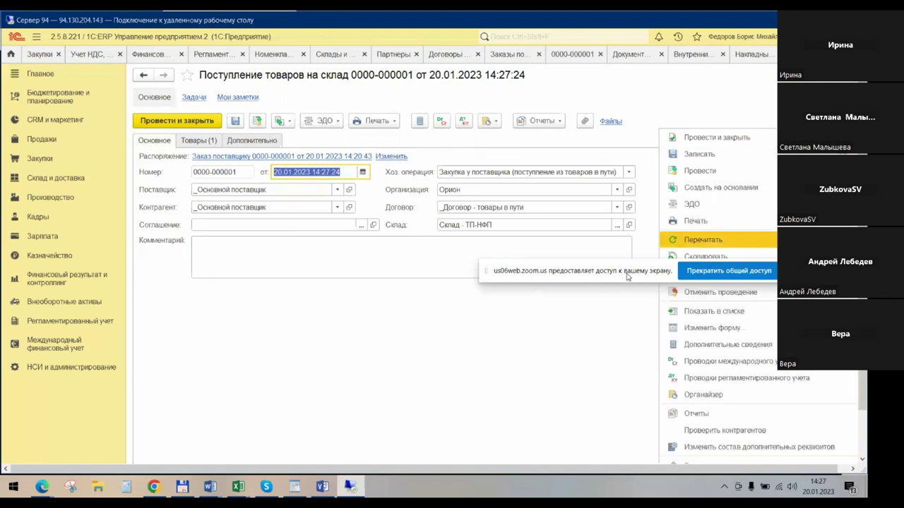
pyautogui.click(682, 293)
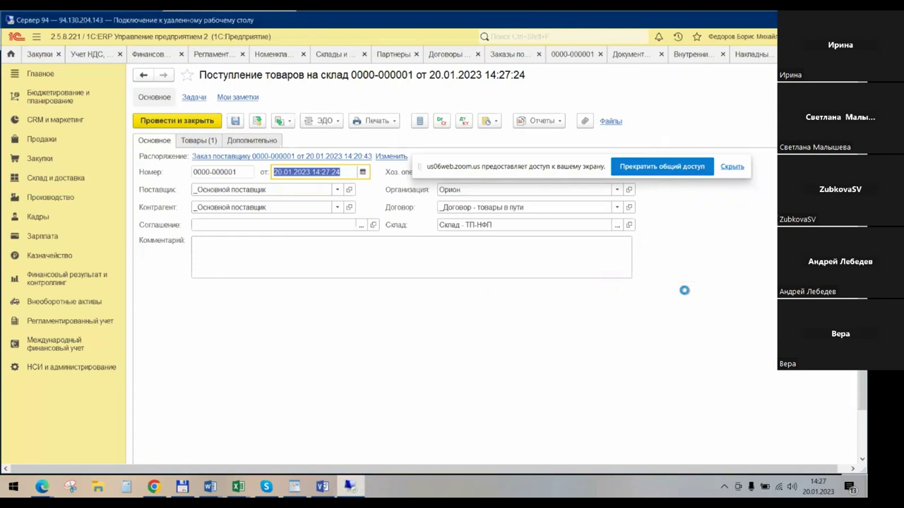
pyautogui.click(843, 120)
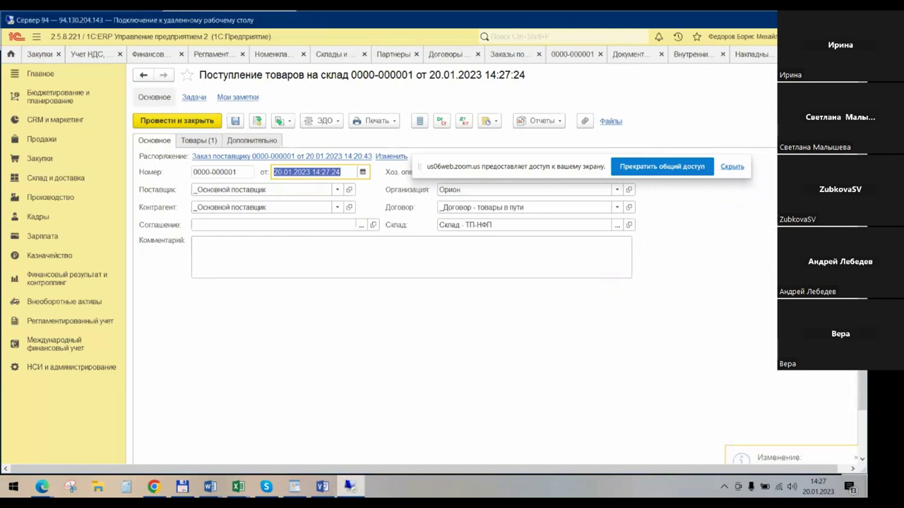
pyautogui.click(844, 120)
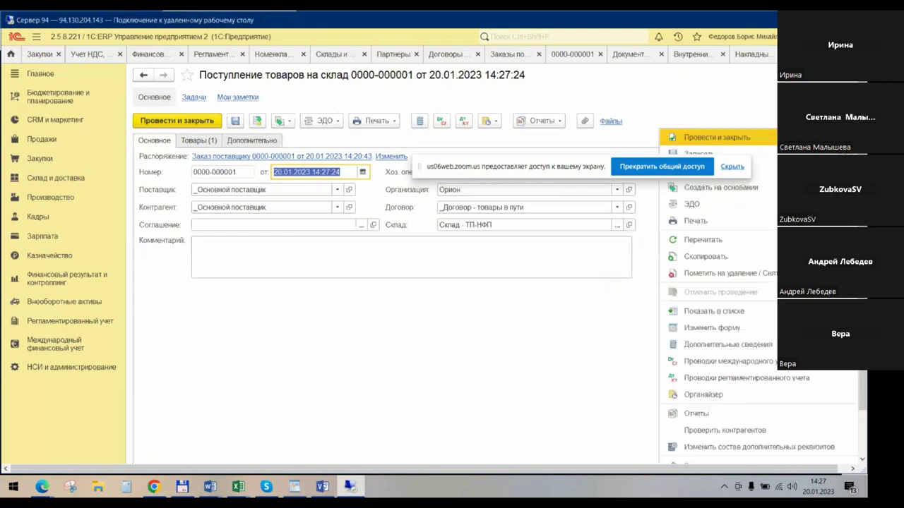
pyautogui.click(435, 341)
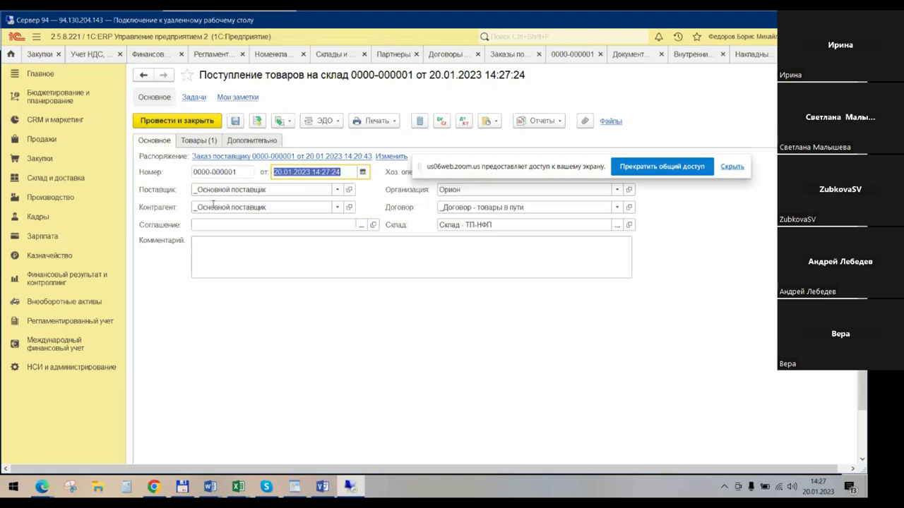
# Generate the purchasing report «Контроль оформления товаров в пути и неотфактурованных поставок», examine the goods in transit and close it.
pyautogui.click(40, 159)
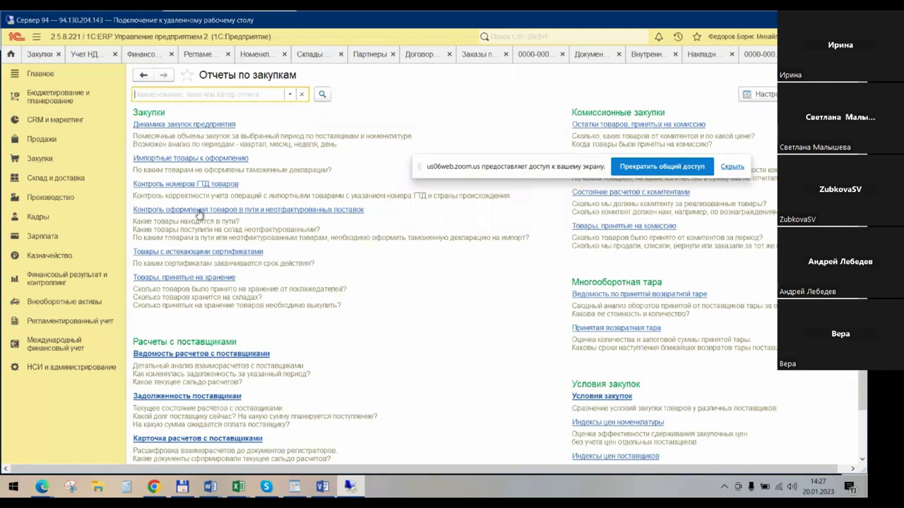
pyautogui.click(297, 210)
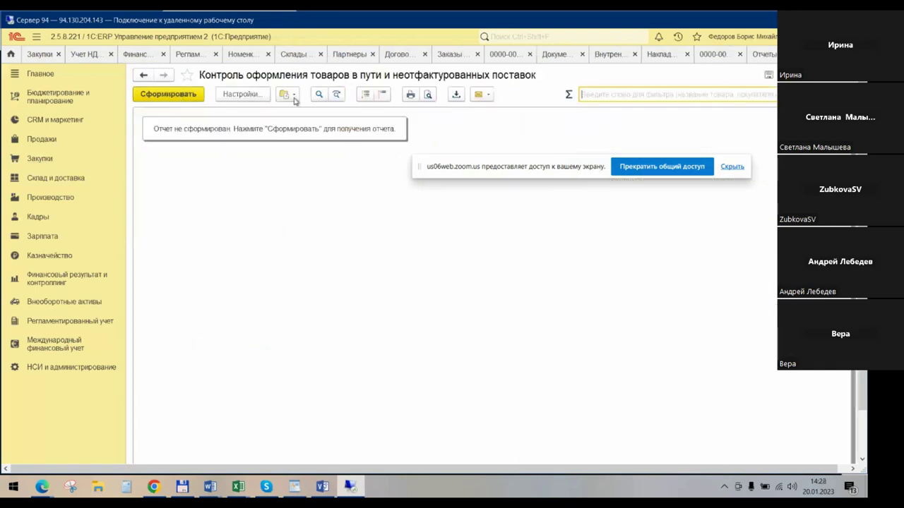
pyautogui.click(165, 97)
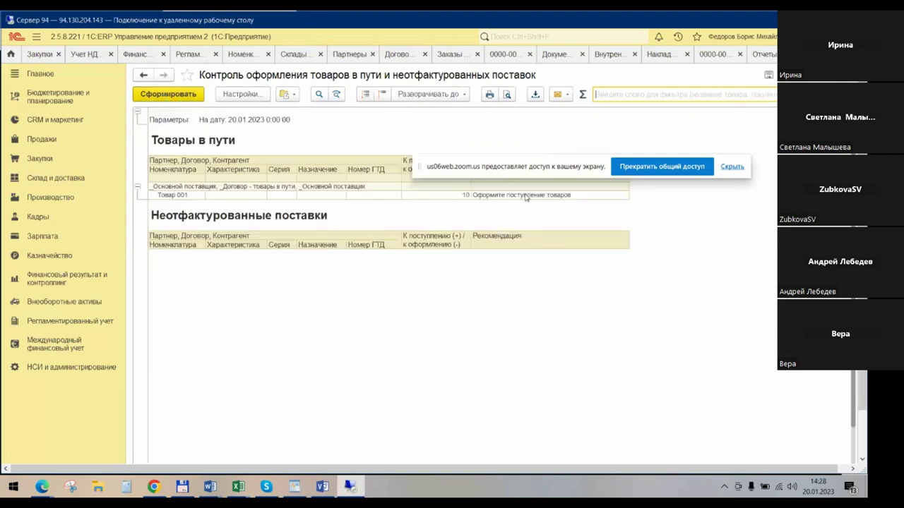
pyautogui.moveTo(537, 178); pyautogui.dragTo(538, 124)
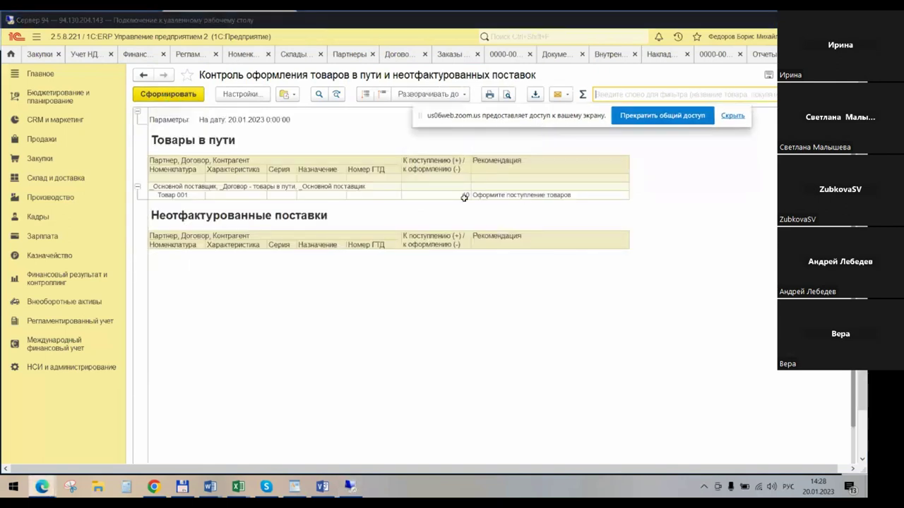
pyautogui.click(411, 192)
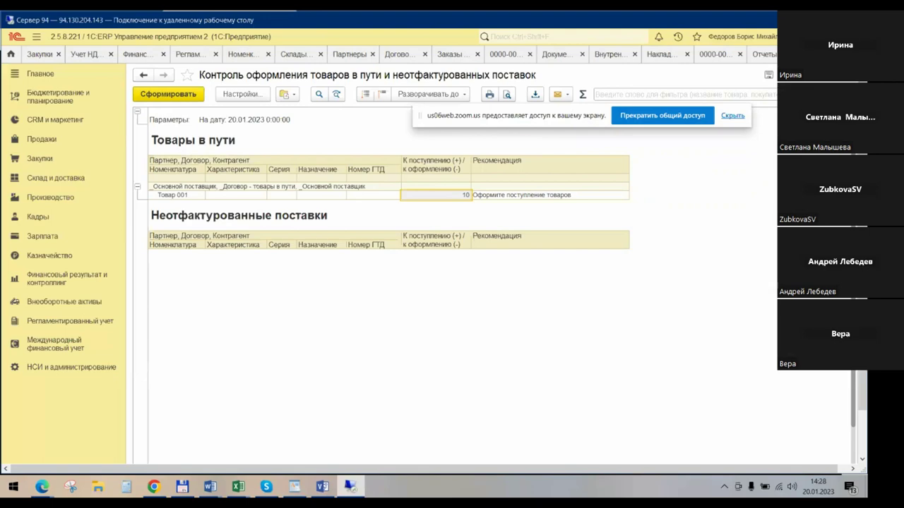
pyautogui.press('Escape')
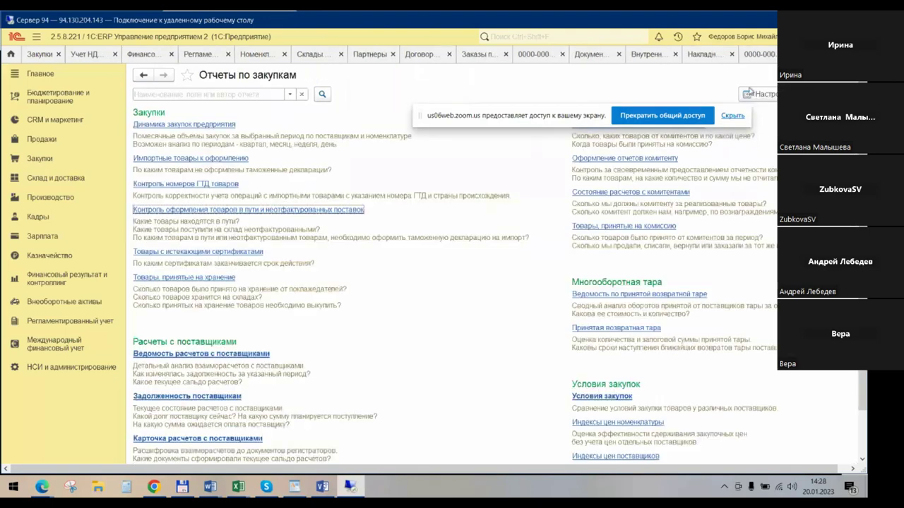
# Return to the open warehouse goods receipt and post it again.
pyautogui.click(762, 54)
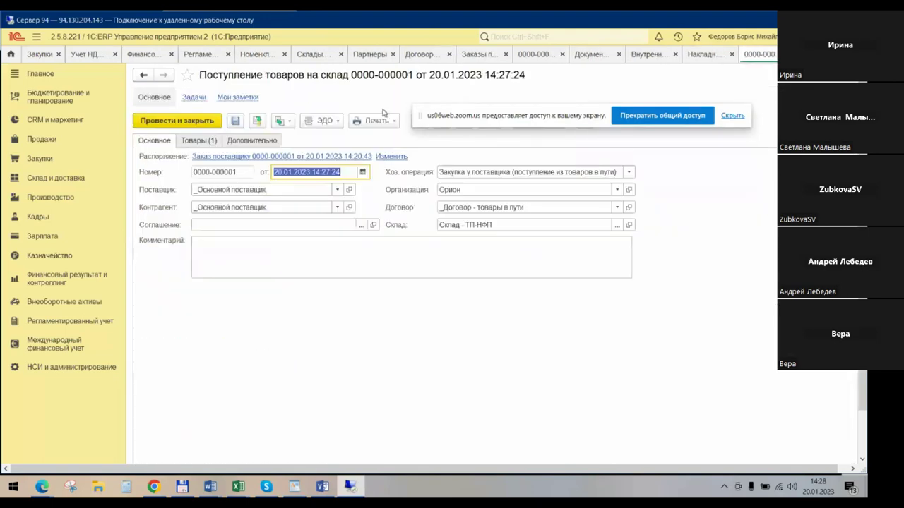
pyautogui.click(256, 121)
pyautogui.moveTo(466, 126); pyautogui.dragTo(490, 84)
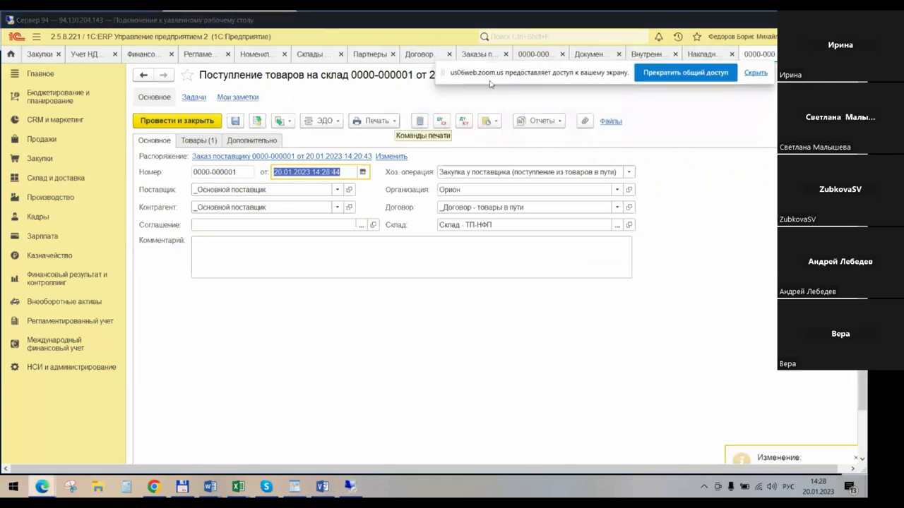
# Reflect the goods receipt in regulated accounting, examine its entries and close them.
pyautogui.click(463, 121)
pyautogui.click(188, 94)
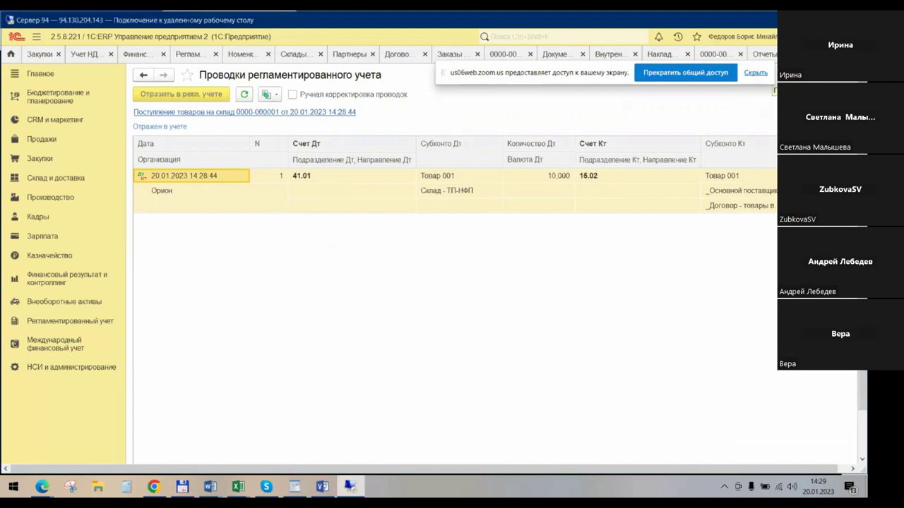
pyautogui.press('Escape')
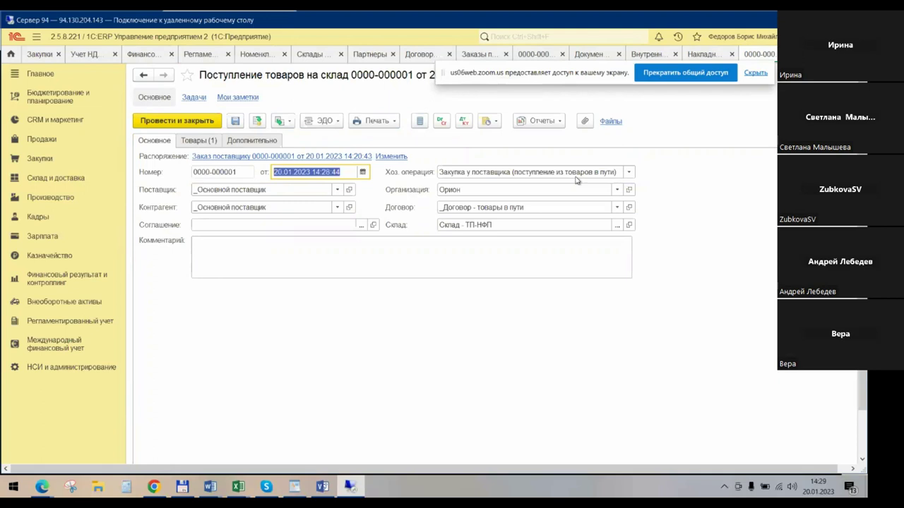
# Review the business operations available for the warehouse goods receipt, leaving the selection as it is.
pyautogui.click(627, 172)
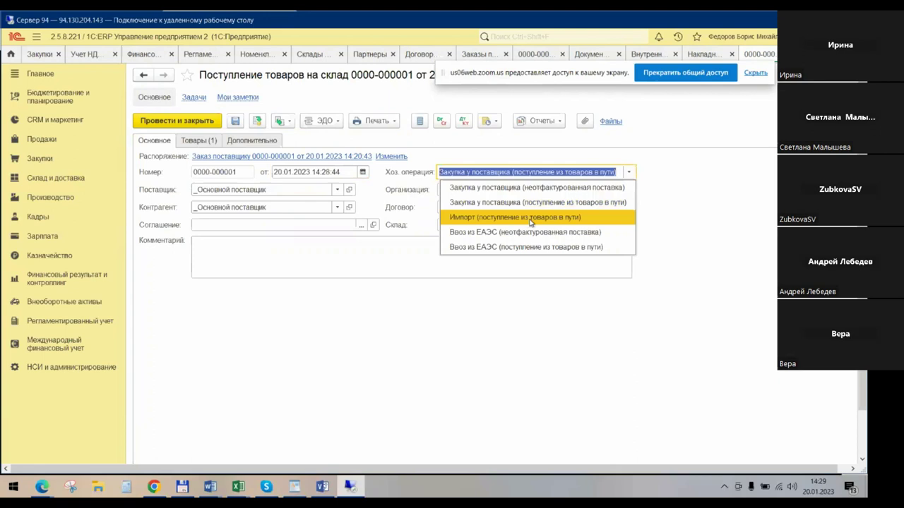
pyautogui.click(708, 173)
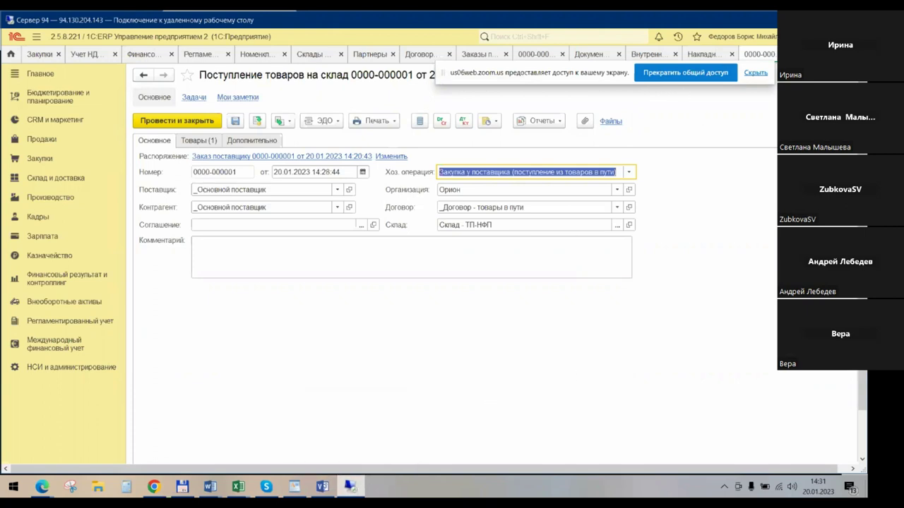
# Switch to the Zoom webinar in the browser and open the chat to read the participants' questions.
pyautogui.hotkey('alt', 'Tab')
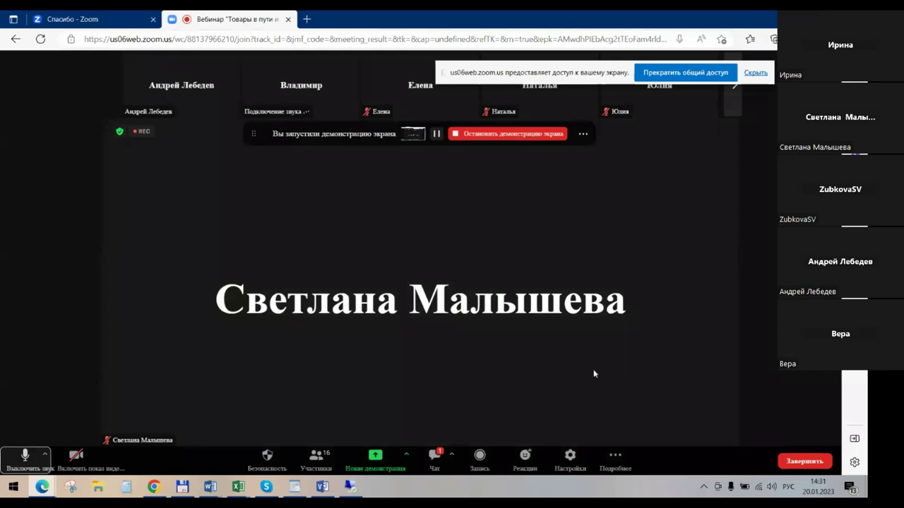
pyautogui.click(434, 459)
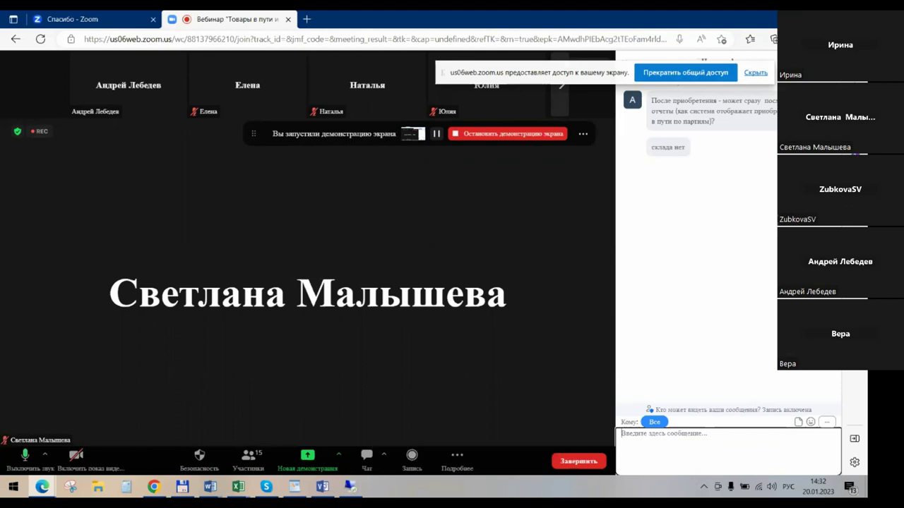
# Switch back to the 1C:ERP remote session and cancel the posting of the open warehouse goods receipt.
pyautogui.click(350, 486)
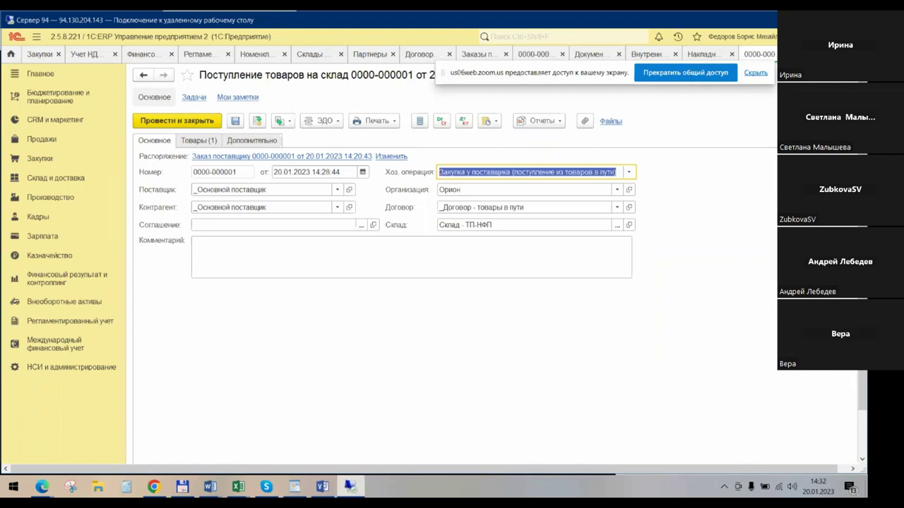
pyautogui.hotkey('alt', 'f')
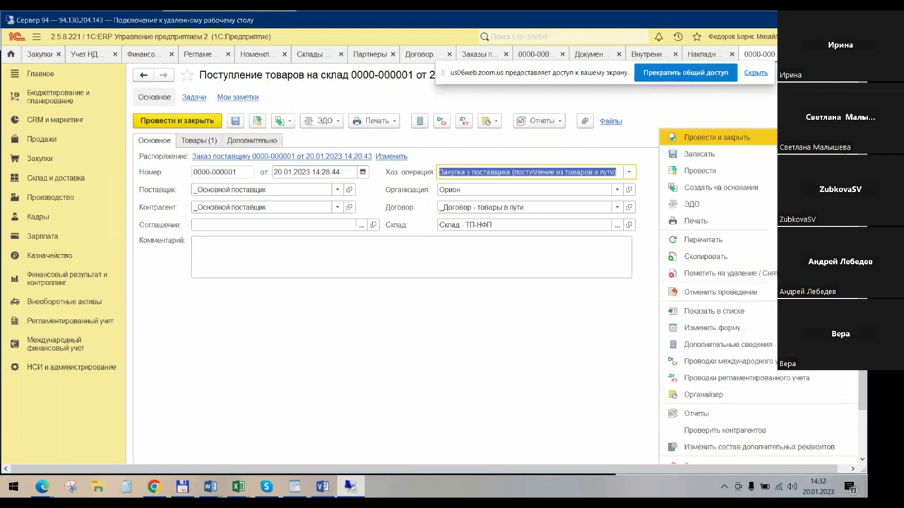
pyautogui.click(741, 293)
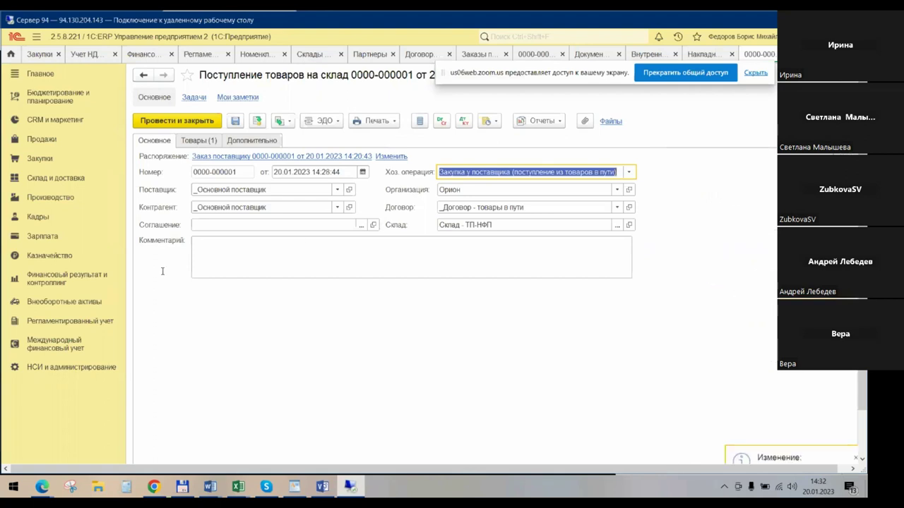
# Open the report "Ведомость по партиям товаров предприятия" from the inventory cost section of the financial result reports.
pyautogui.click(59, 281)
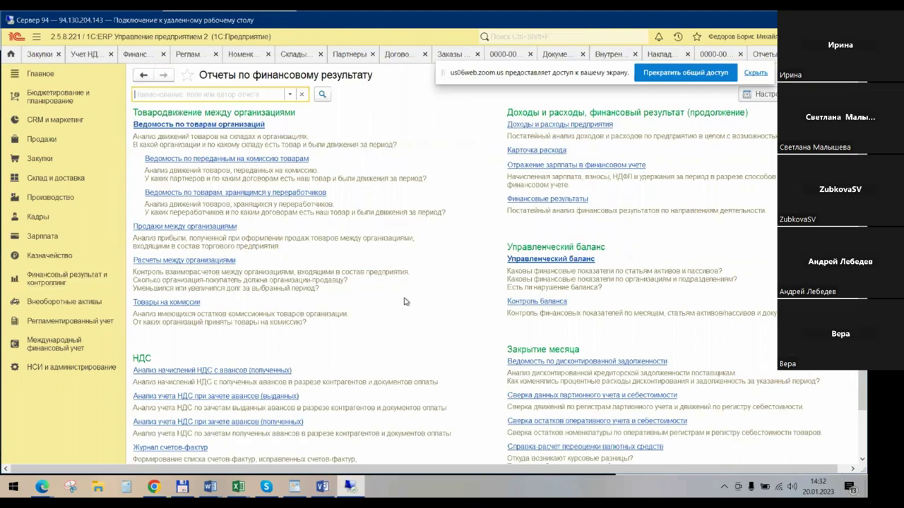
pyautogui.scroll(-5, 405, 301)
pyautogui.scroll(-2, 404, 301)
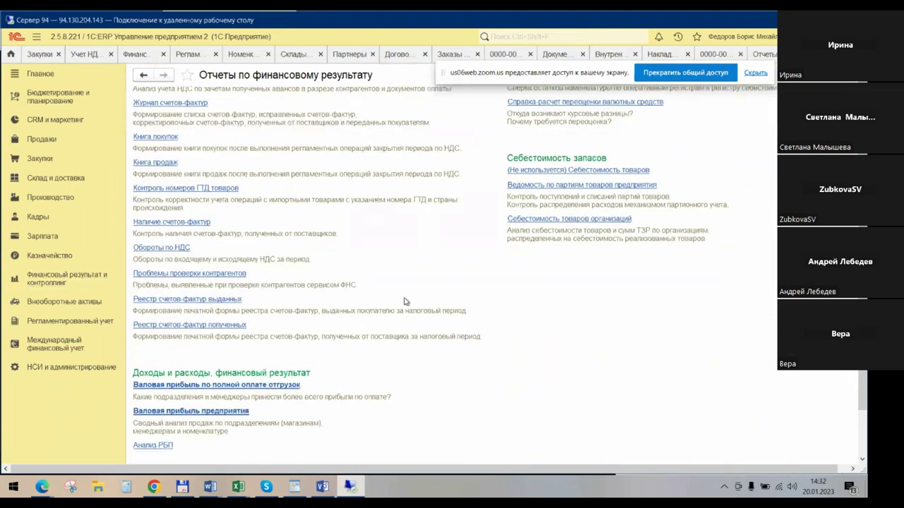
pyautogui.click(608, 189)
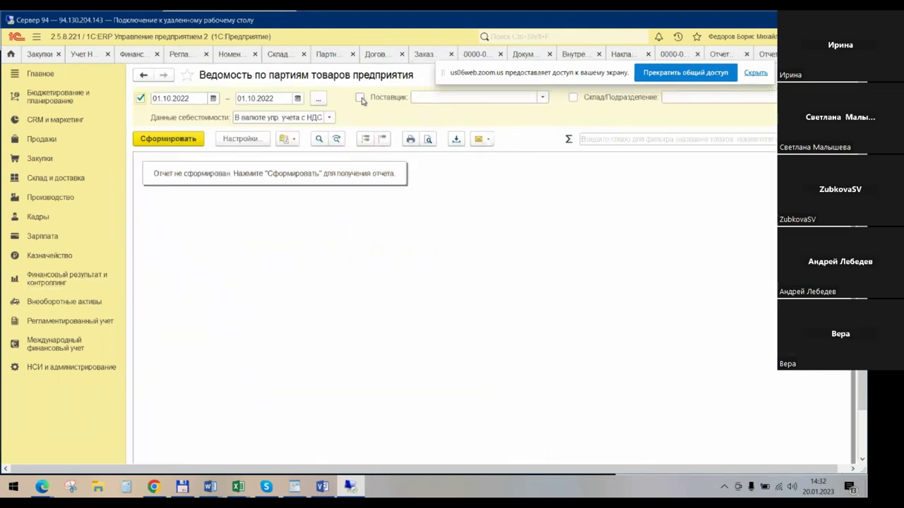
# Filter the batch report by the warehouse "Склад - ТП-НФП", turn off the period restriction and generate the report.
pyautogui.moveTo(586, 76); pyautogui.dragTo(506, 122)
pyautogui.moveTo(506, 121); pyautogui.dragTo(242, 233)
pyautogui.click(572, 97)
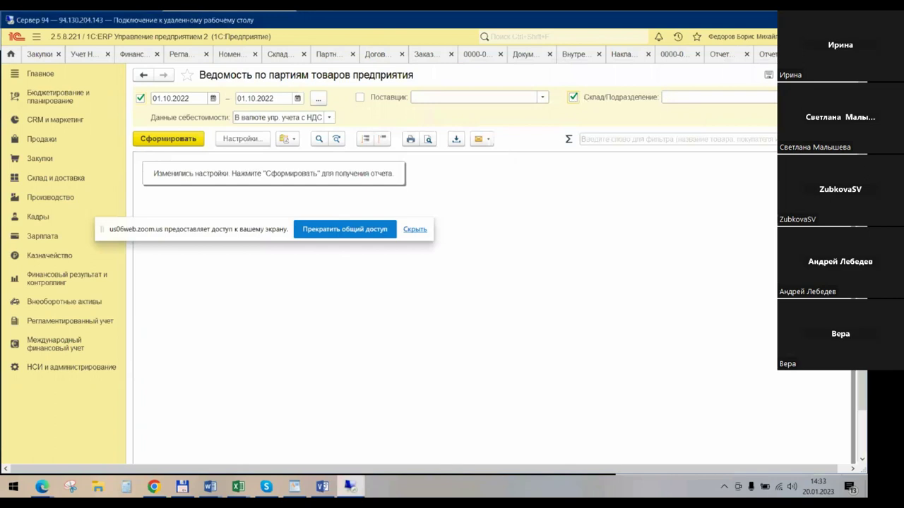
pyautogui.moveTo(228, 228); pyautogui.dragTo(242, 359)
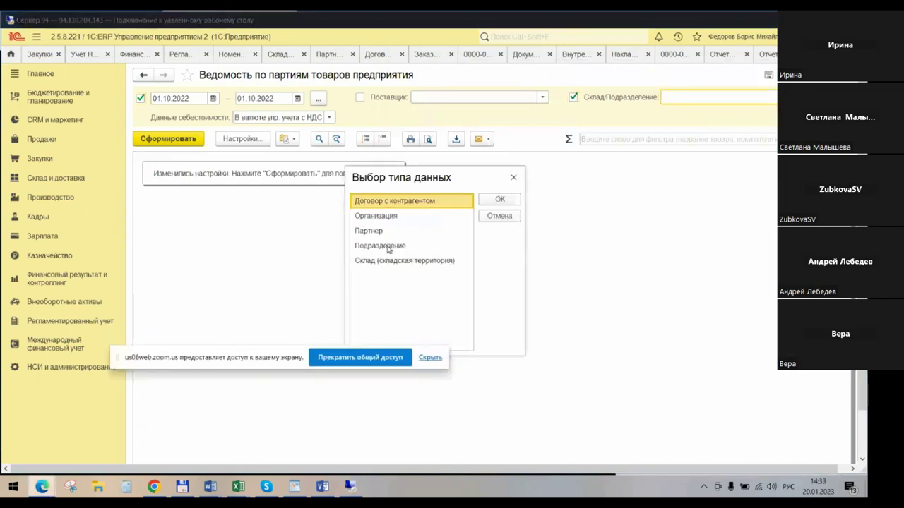
pyautogui.doubleClick(380, 261)
pyautogui.click(335, 254)
pyautogui.doubleClick(334, 253)
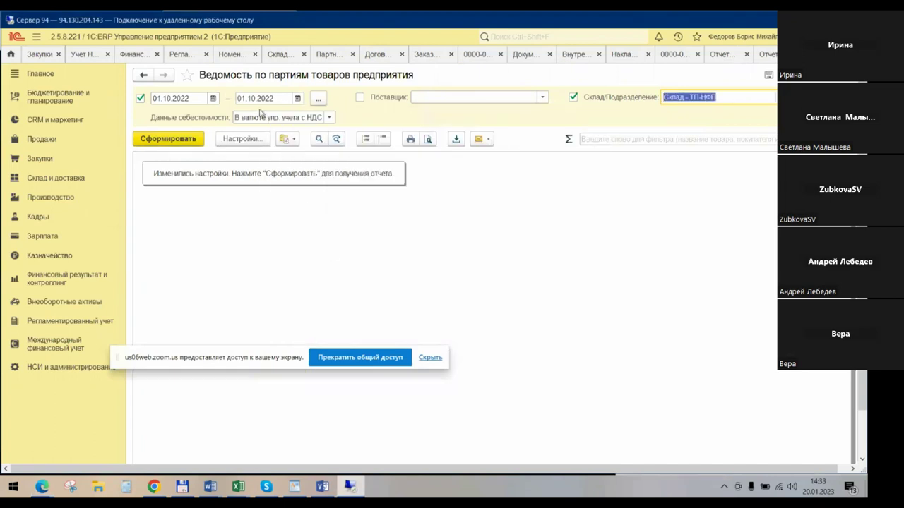
pyautogui.click(140, 98)
pyautogui.click(169, 137)
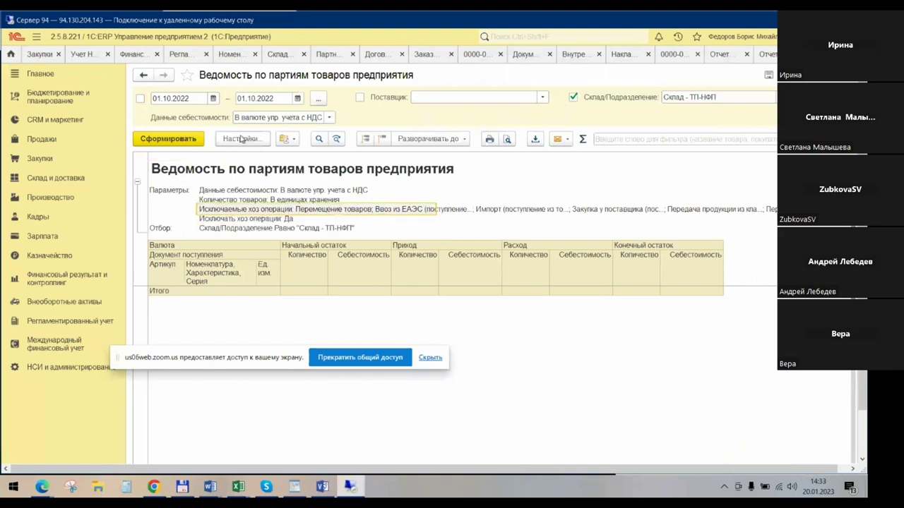
# Show the report settings in the extended view and open the "Исключаемые хоз операции" parameter value for editing.
pyautogui.click(240, 138)
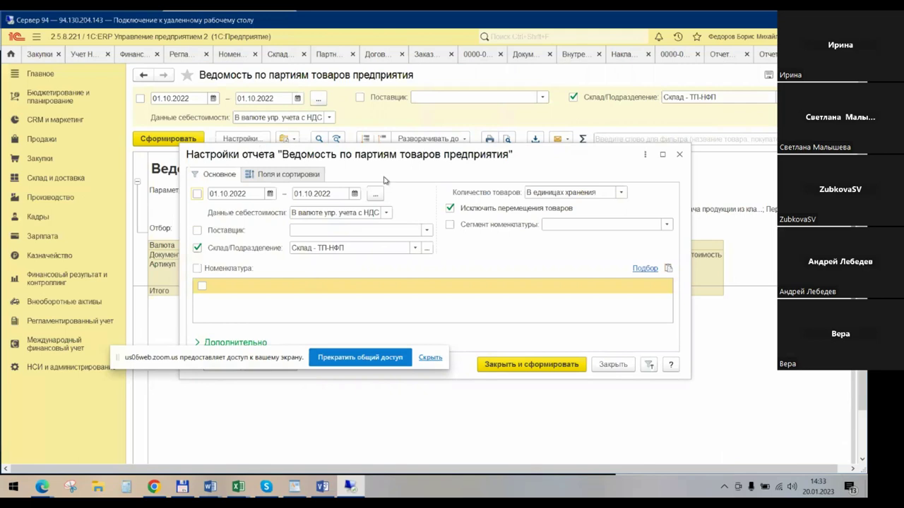
pyautogui.moveTo(379, 157); pyautogui.dragTo(378, 58)
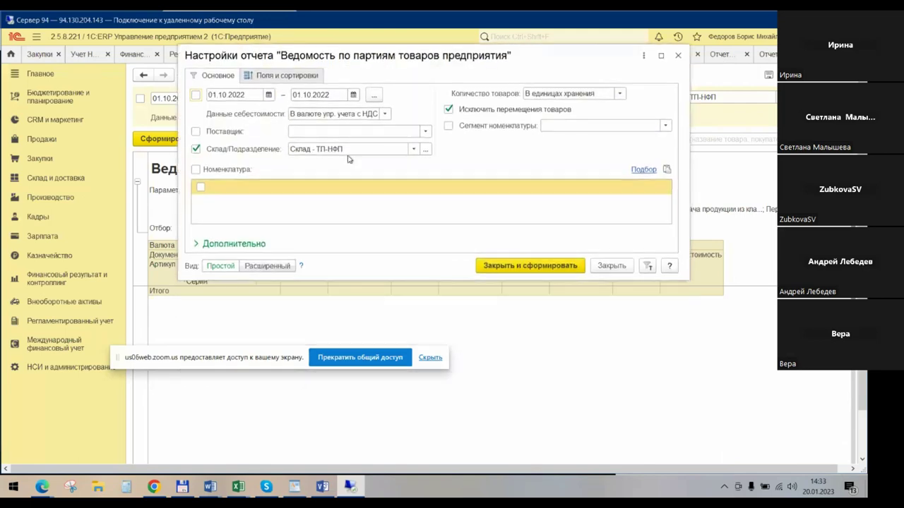
pyautogui.click(273, 266)
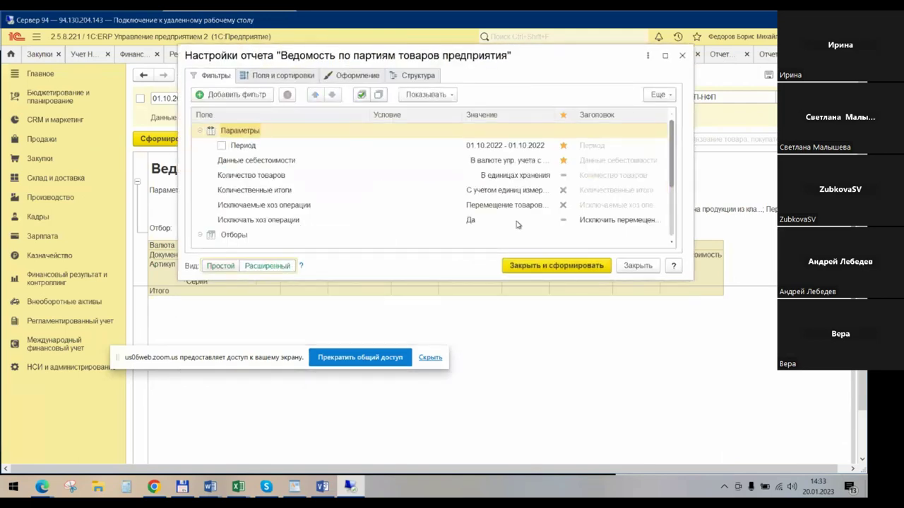
pyautogui.click(529, 204)
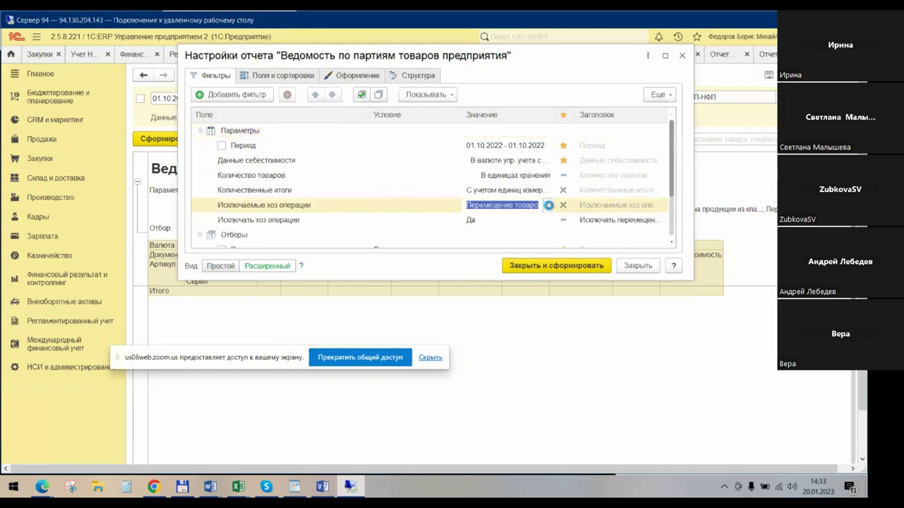
# Exclude "Закупка у поставщика (поступление из товаров в пути)" from the report's excluded operations list and regenerate the batch report.
pyautogui.click(545, 206)
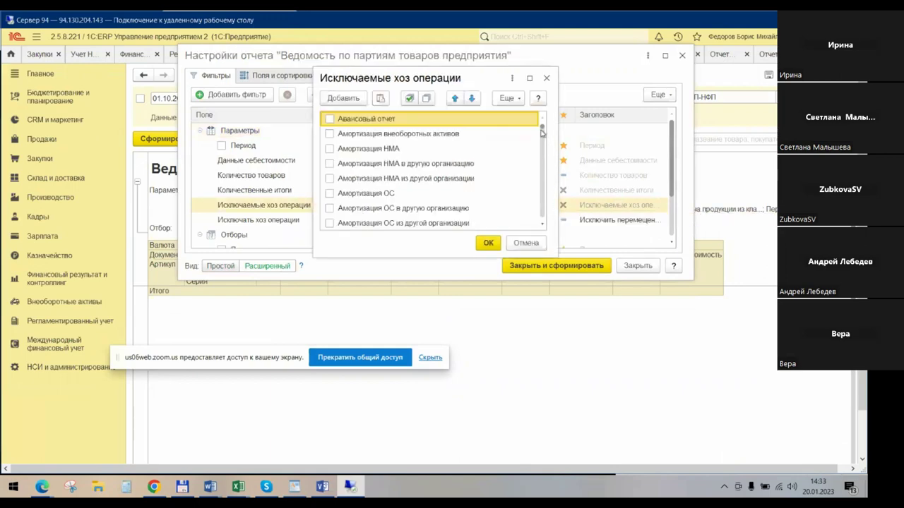
pyautogui.moveTo(543, 129); pyautogui.dragTo(538, 155)
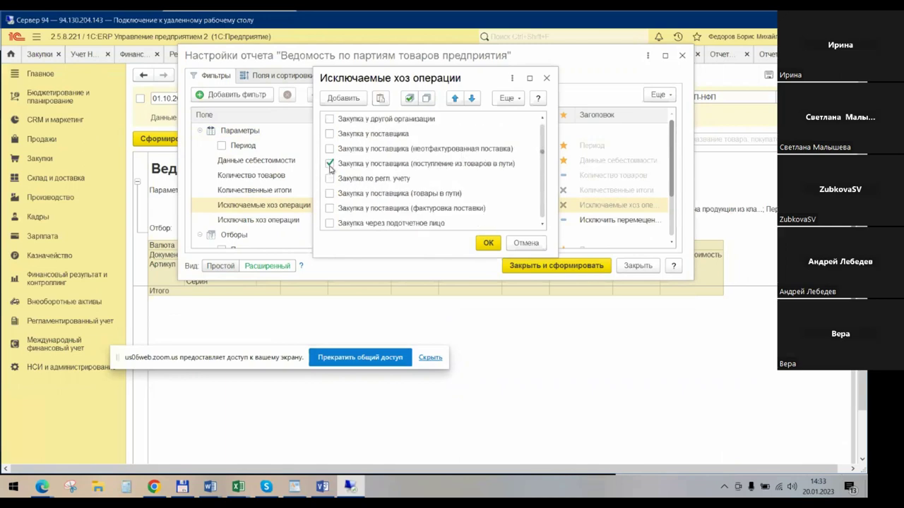
pyautogui.click(330, 164)
pyautogui.click(487, 243)
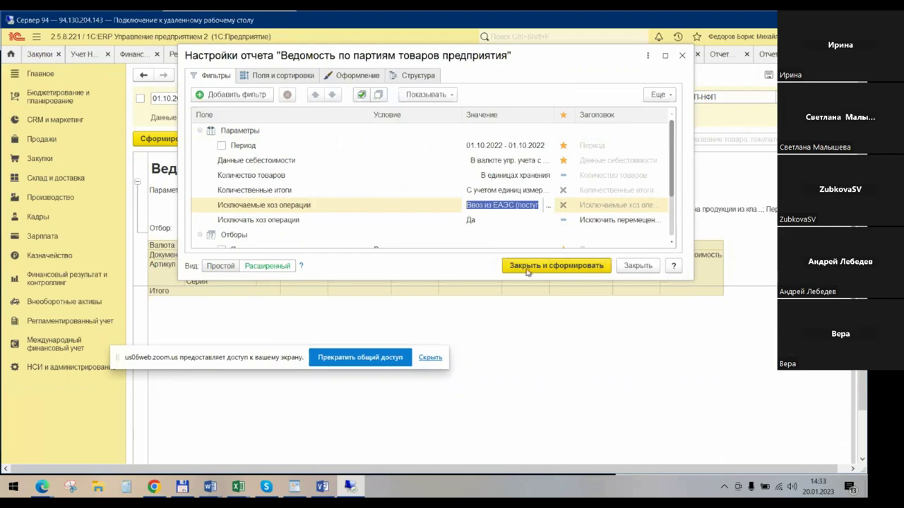
pyautogui.click(526, 268)
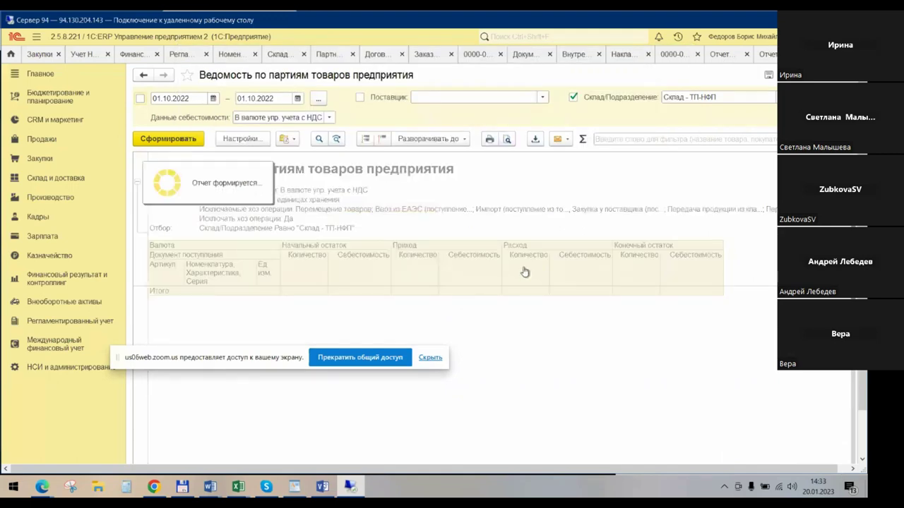
pyautogui.click(514, 305)
pyautogui.moveTo(513, 300); pyautogui.dragTo(289, 225)
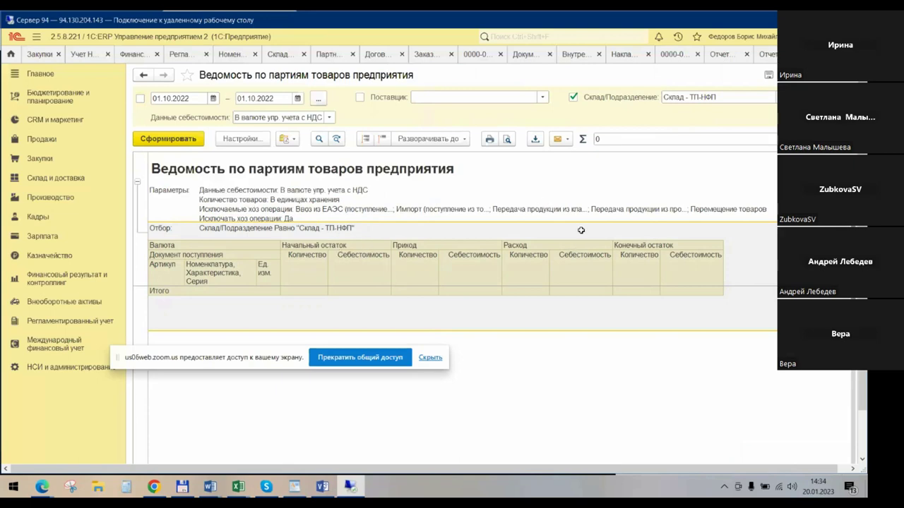
# Set "Исключать хоз операции" to "Нет", regenerate the batch report, and close it without saving the changed variant.
pyautogui.click(250, 142)
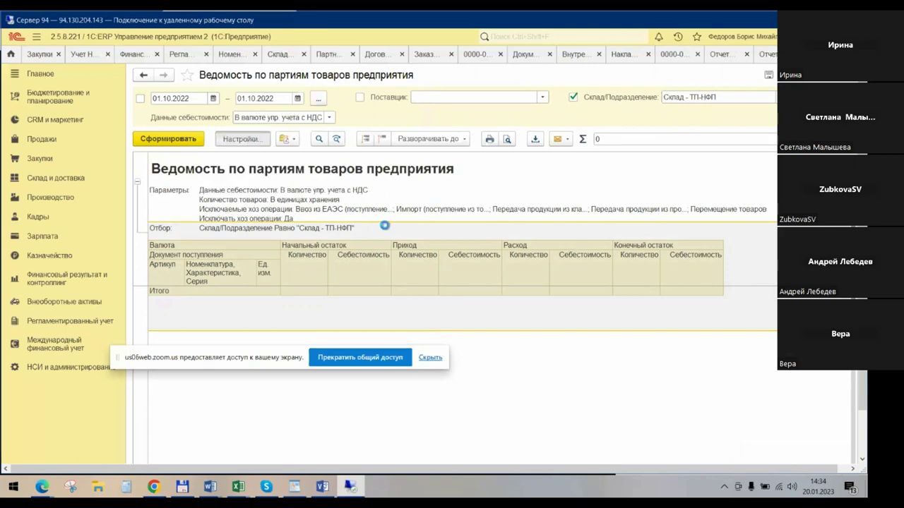
pyautogui.click(470, 222)
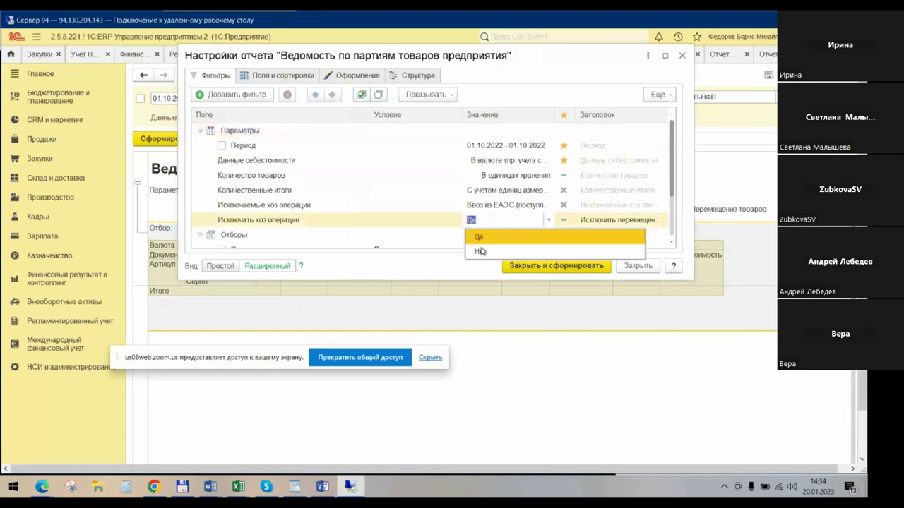
pyautogui.click(477, 250)
pyautogui.click(534, 266)
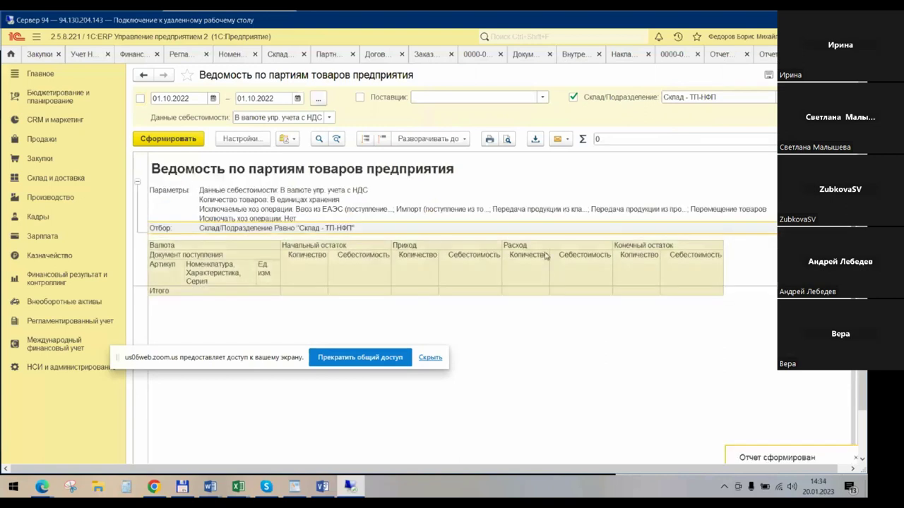
pyautogui.click(696, 54)
pyautogui.click(496, 289)
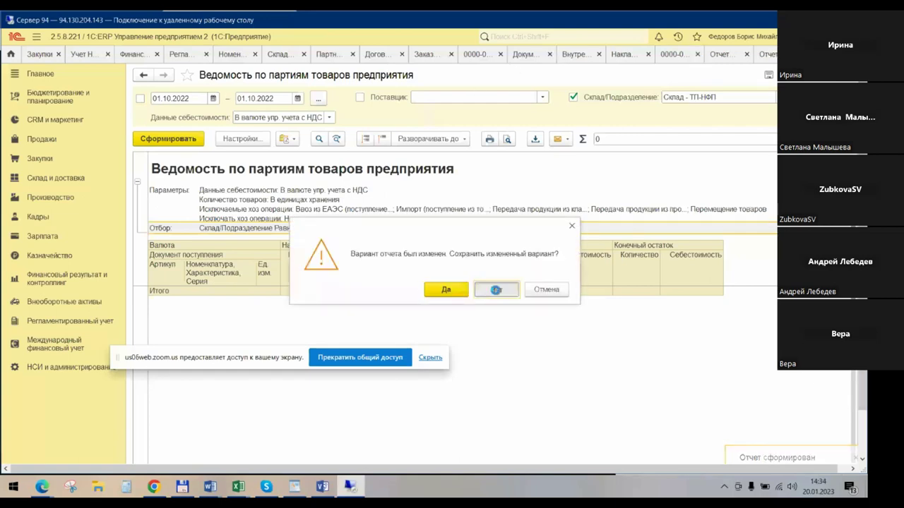
pyautogui.click(766, 56)
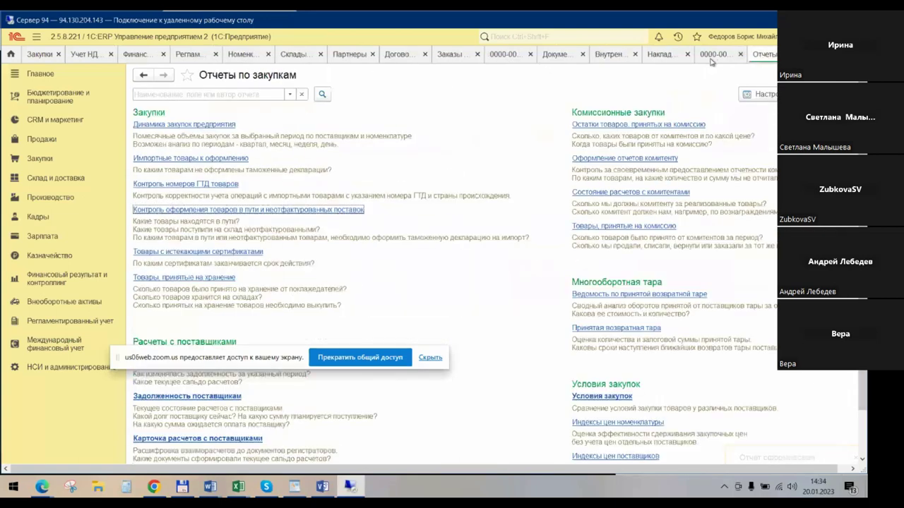
pyautogui.click(713, 56)
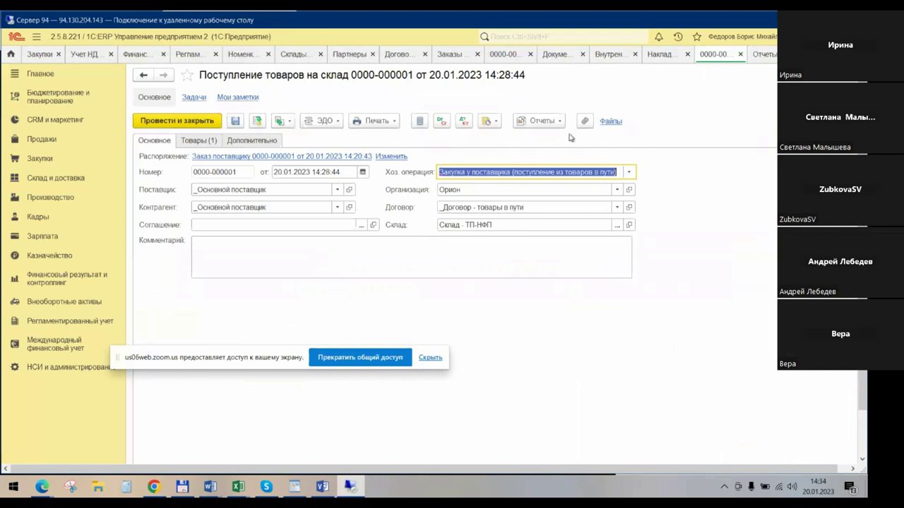
pyautogui.click(559, 122)
pyautogui.click(563, 156)
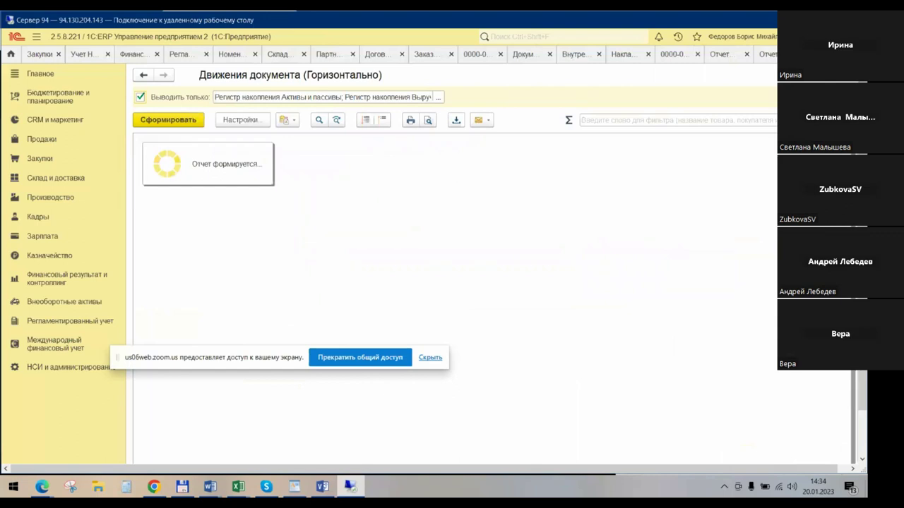
pyautogui.press('Escape')
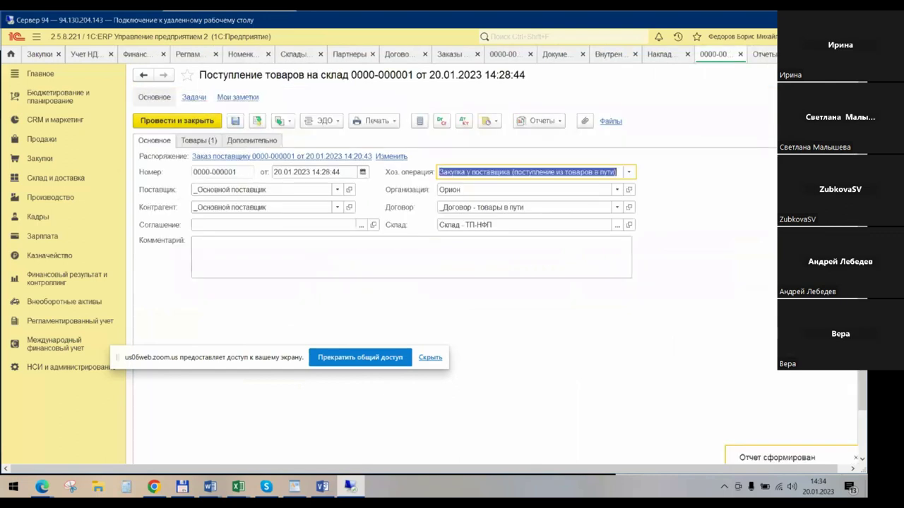
# From the supplier order's related documents, open the "Приобретение товаров и услуг" document dated 20.01.2023.
pyautogui.click(509, 57)
pyautogui.click(498, 121)
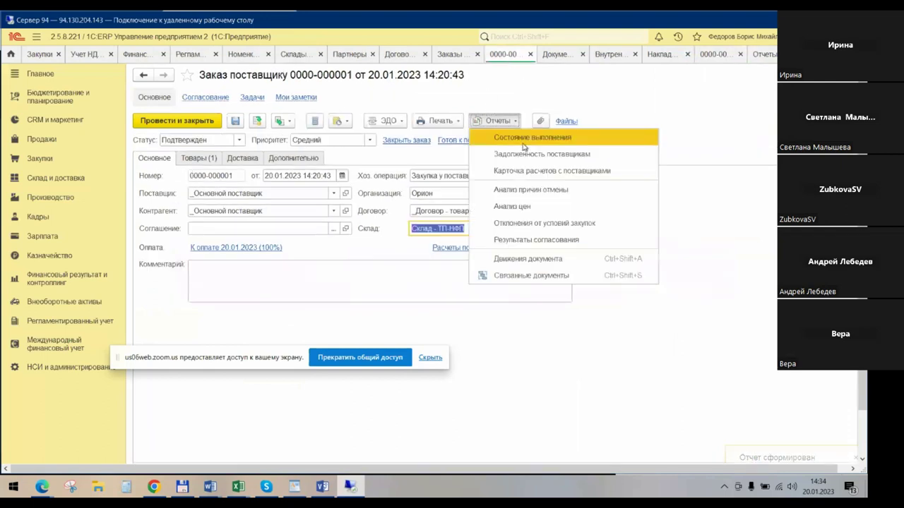
pyautogui.click(533, 275)
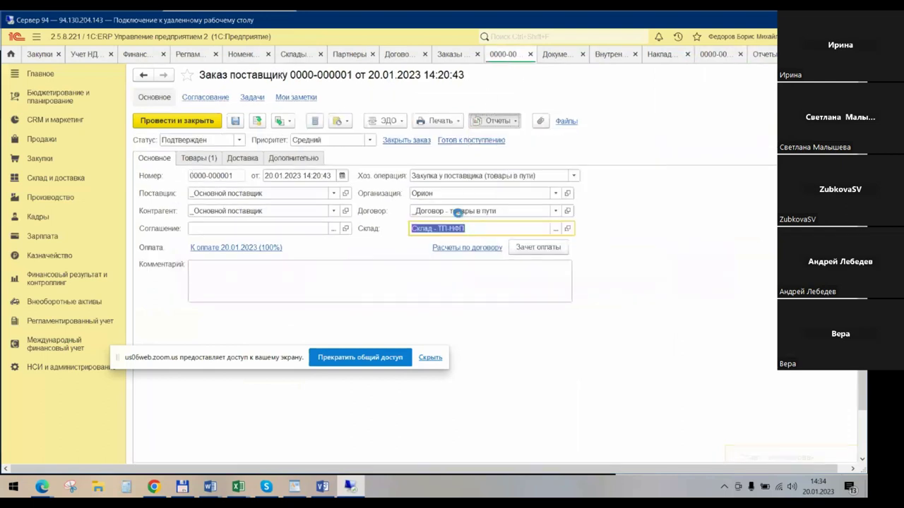
pyautogui.click(268, 131)
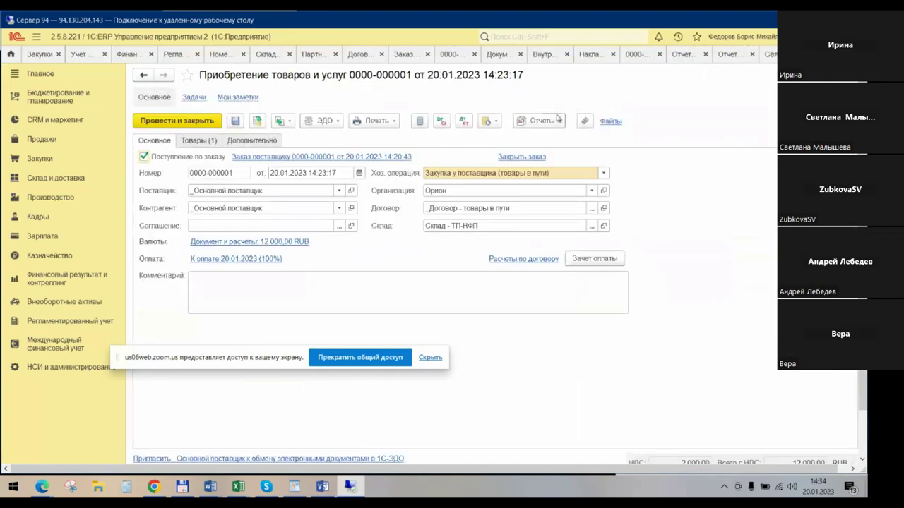
# Generate the document movements report for the "Приобретение товаров и услуг" document.
pyautogui.click(558, 120)
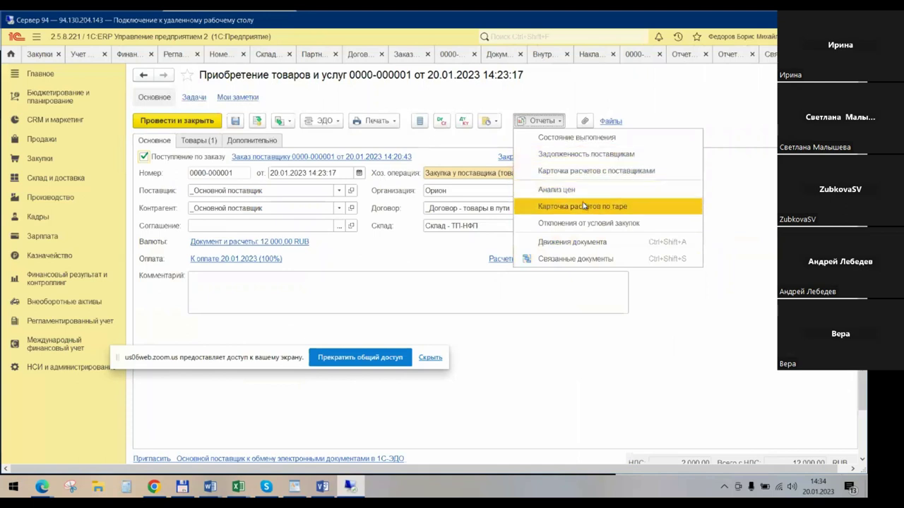
pyautogui.click(582, 241)
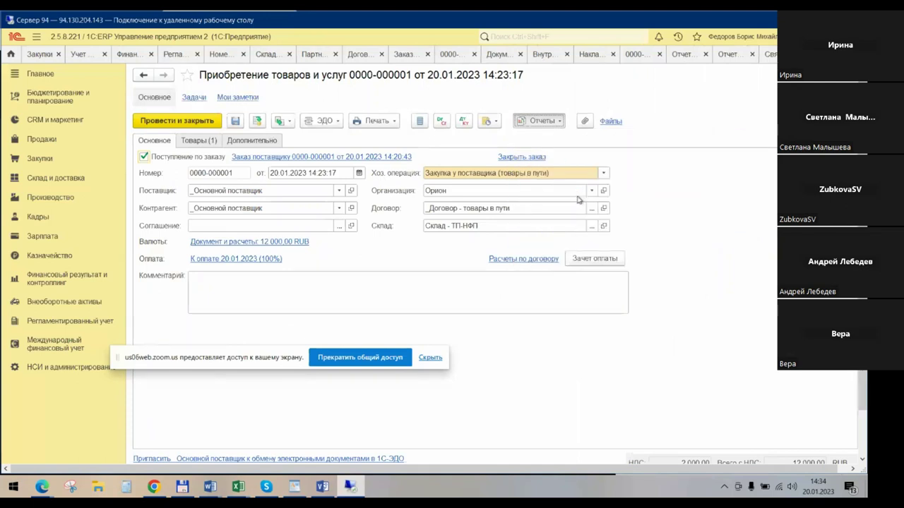
pyautogui.click(159, 120)
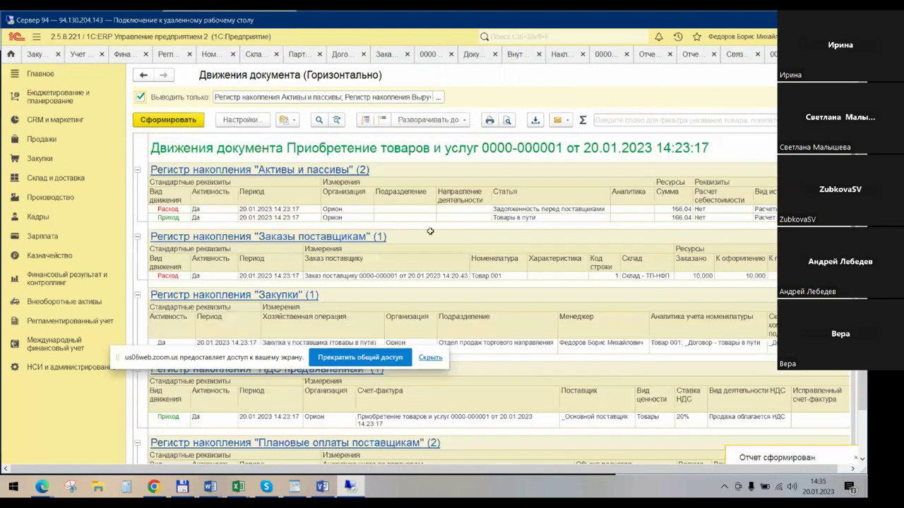
# Examine the registers in the movements report, especially the dimensions, resources and attributes of "Товары к поступлению" and "Товары организаций".
pyautogui.scroll(-1, 507, 269)
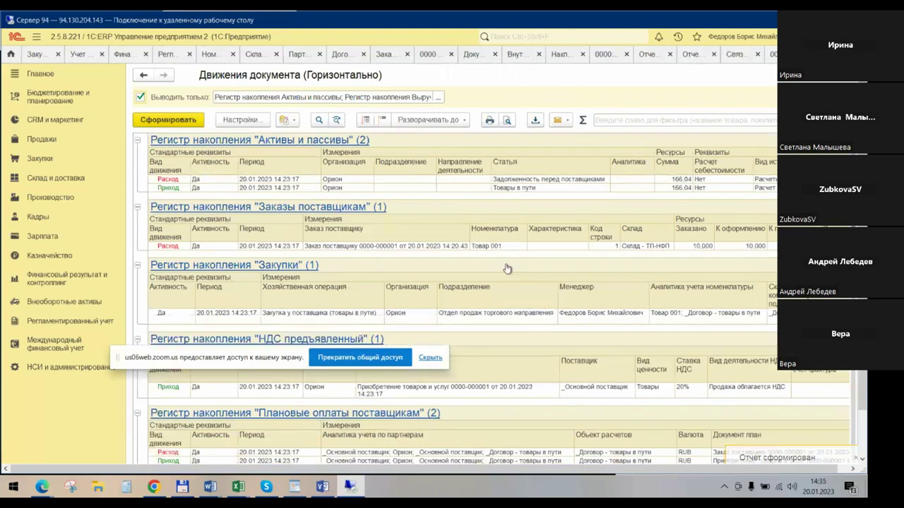
pyautogui.scroll(-3, 507, 268)
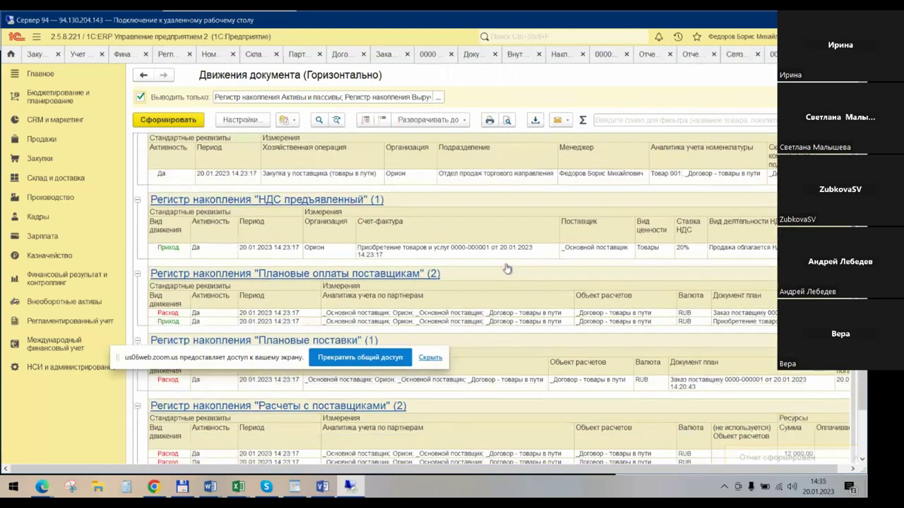
pyautogui.scroll(-15, 507, 268)
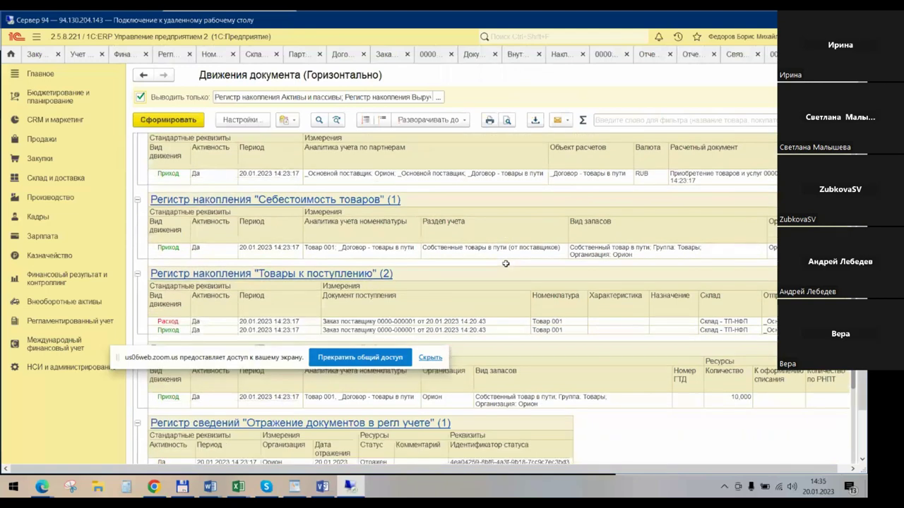
pyautogui.scroll(-3, 505, 264)
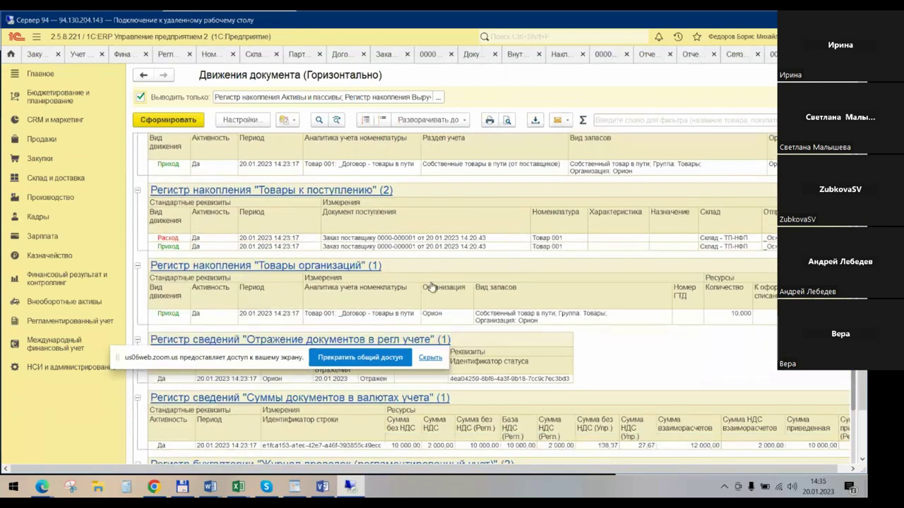
pyautogui.click(318, 311)
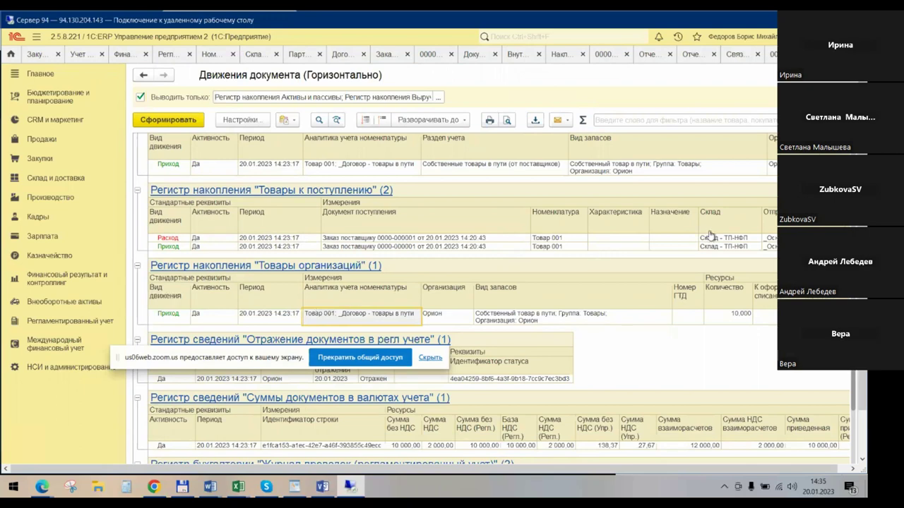
pyautogui.press('Right')
pyautogui.press('Right')
pyautogui.press('Right')
pyautogui.press('Right')
pyautogui.press('Right')
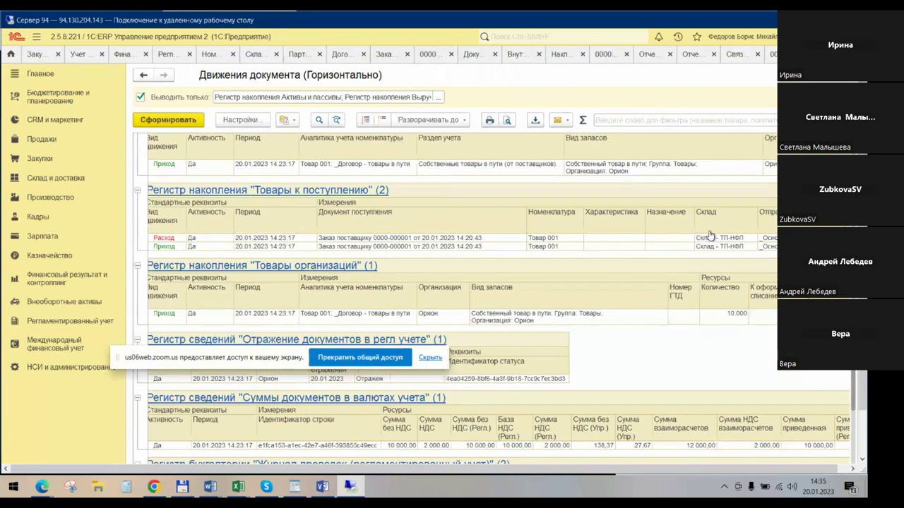
pyautogui.press('Right')
pyautogui.press('Right')
pyautogui.press('Right')
pyautogui.press('Right')
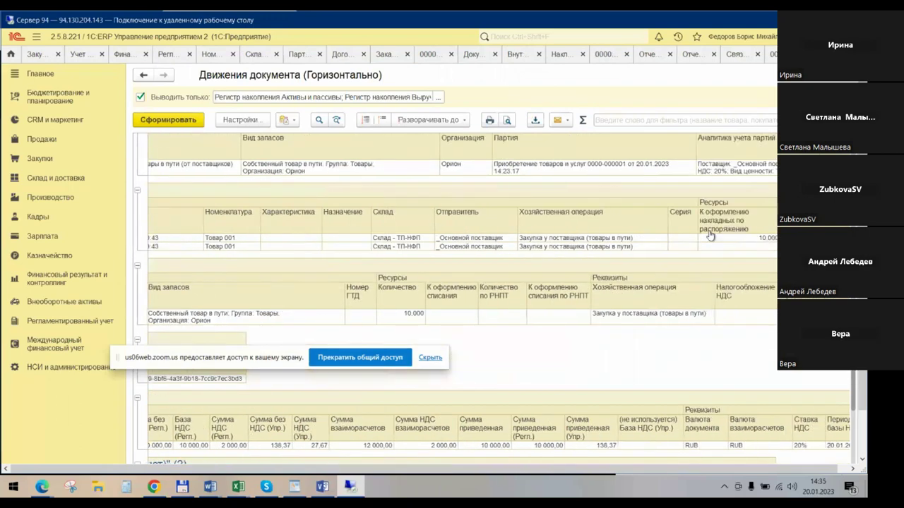
pyautogui.press('Right')
pyautogui.press('Right')
pyautogui.press('Right')
pyautogui.press('Right')
pyautogui.press('Right')
pyautogui.press('Right')
pyautogui.press('Right')
pyautogui.press('Right')
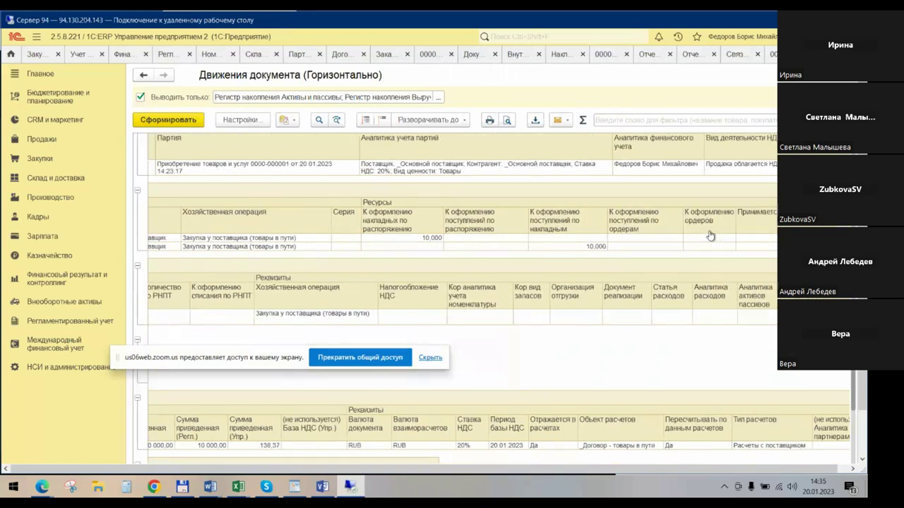
pyautogui.press('Right')
pyautogui.press('Right')
pyautogui.press('Right')
pyautogui.press('Right')
pyautogui.press('Right')
pyautogui.press('Right')
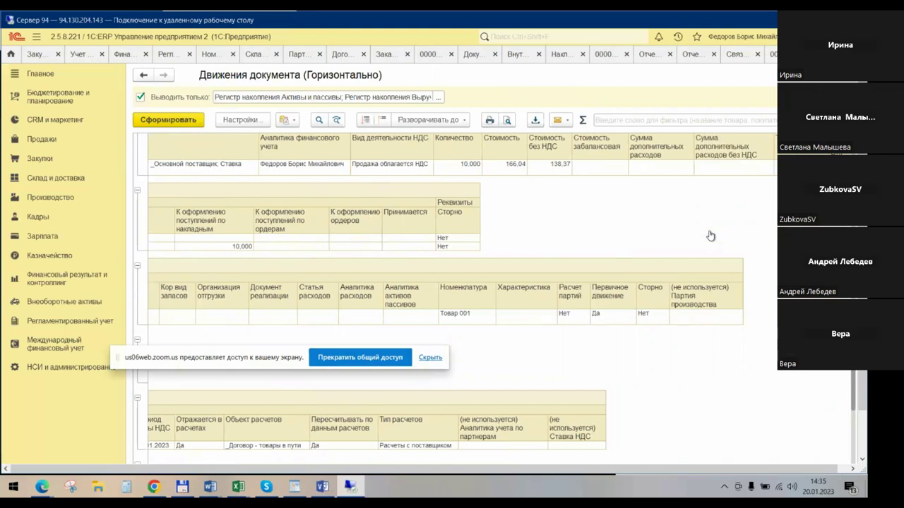
pyautogui.press('Left')
pyautogui.press('Left')
pyautogui.press('Left')
pyautogui.press('Left')
pyautogui.press('Left')
pyautogui.press('Left')
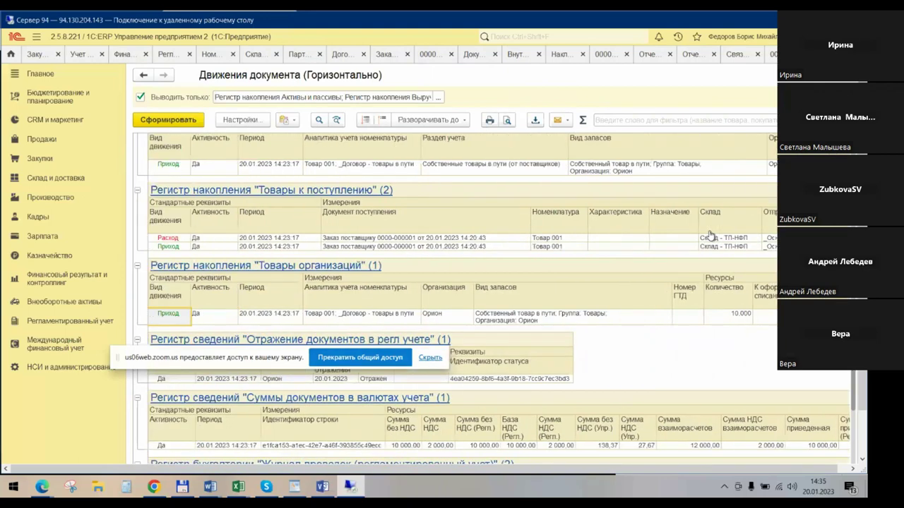
pyautogui.press('Right')
pyautogui.press('Right')
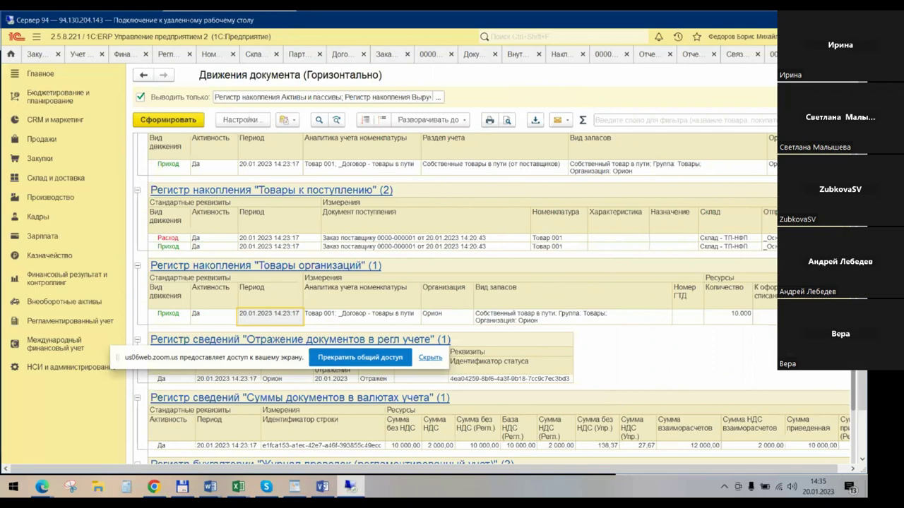
# Switch to the Zoom meeting to read the chat messages, and return to the remote desktop session with 1C:ERP.
pyautogui.hotkey('alt', 'Tab')
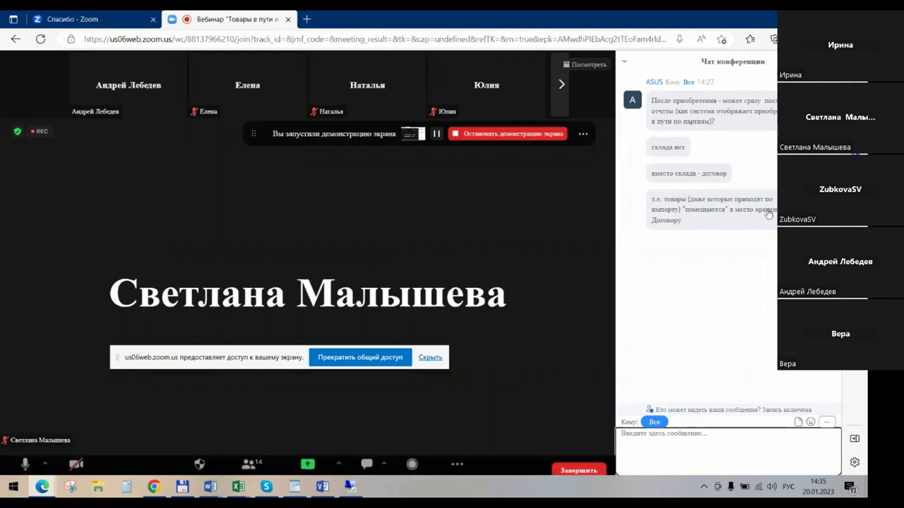
pyautogui.click(352, 488)
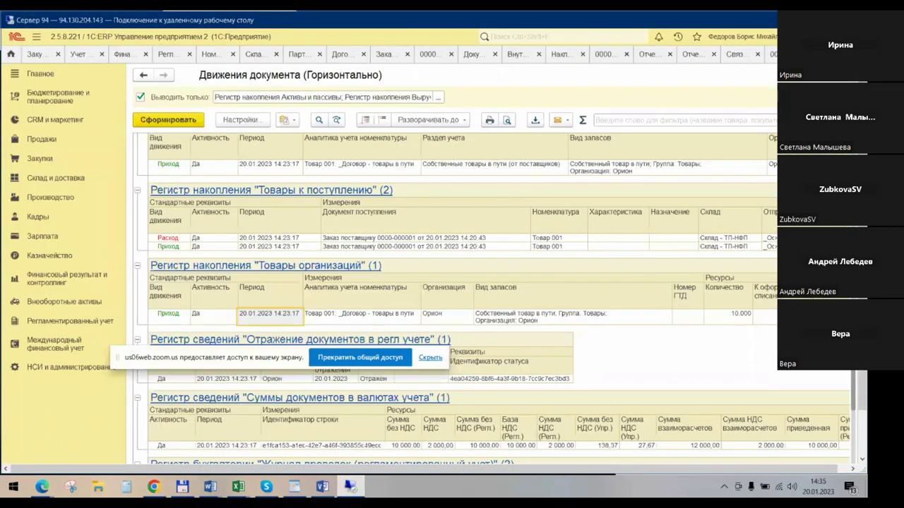
# Open the "Ведомость по партиям товаров предприятия" report from the financial result reports and filter it by supplier "_Основной поставщик".
pyautogui.click(696, 54)
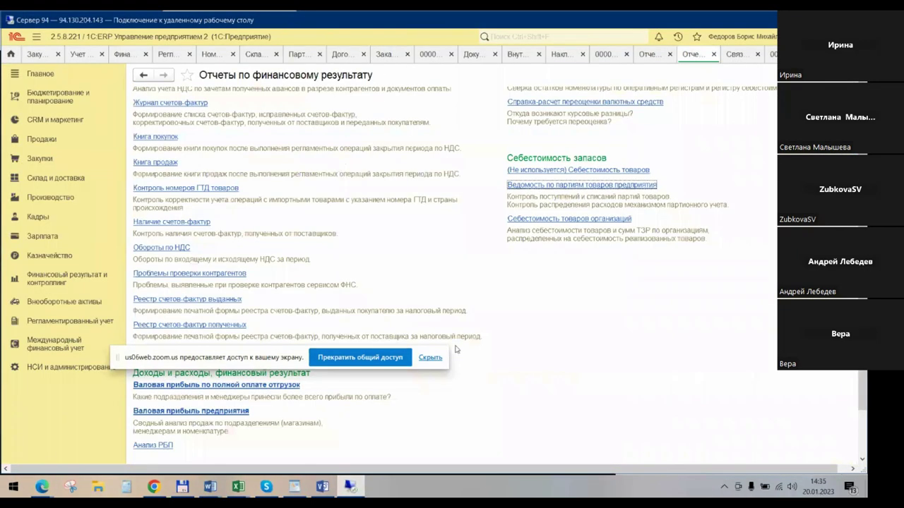
pyautogui.click(591, 185)
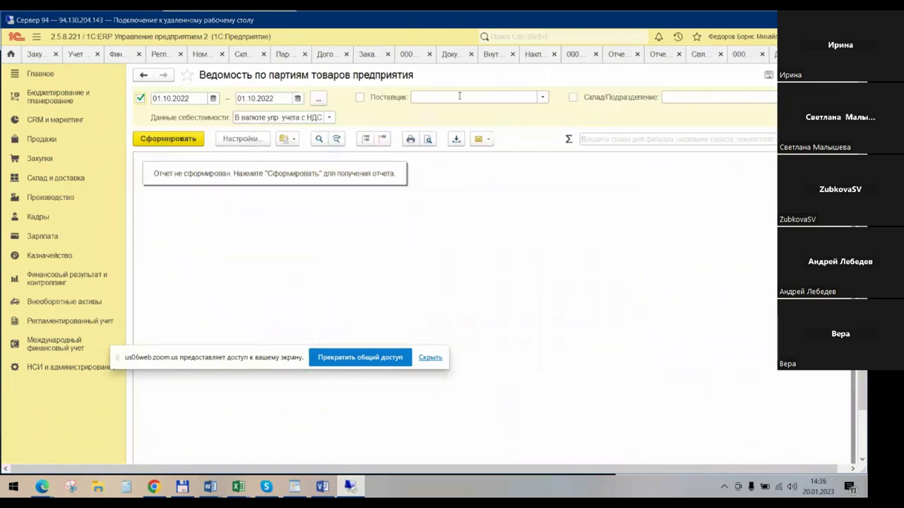
pyautogui.click(361, 98)
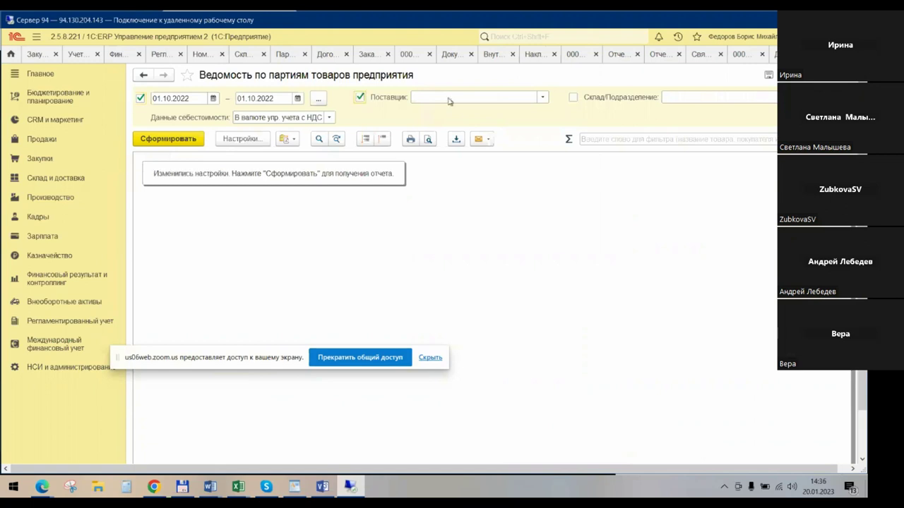
pyautogui.click(543, 100)
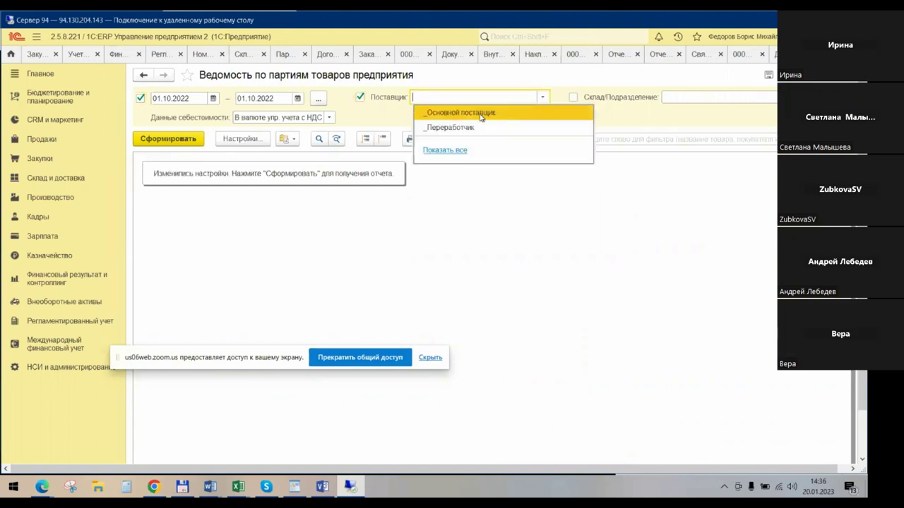
pyautogui.click(480, 113)
# Set the batch report's period to January 2023 and generate the report.
pyautogui.click(140, 98)
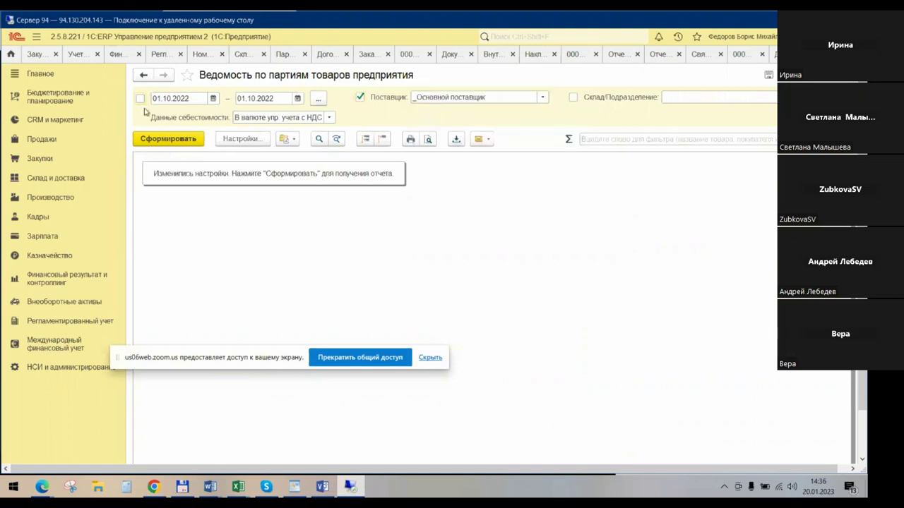
pyautogui.click(319, 100)
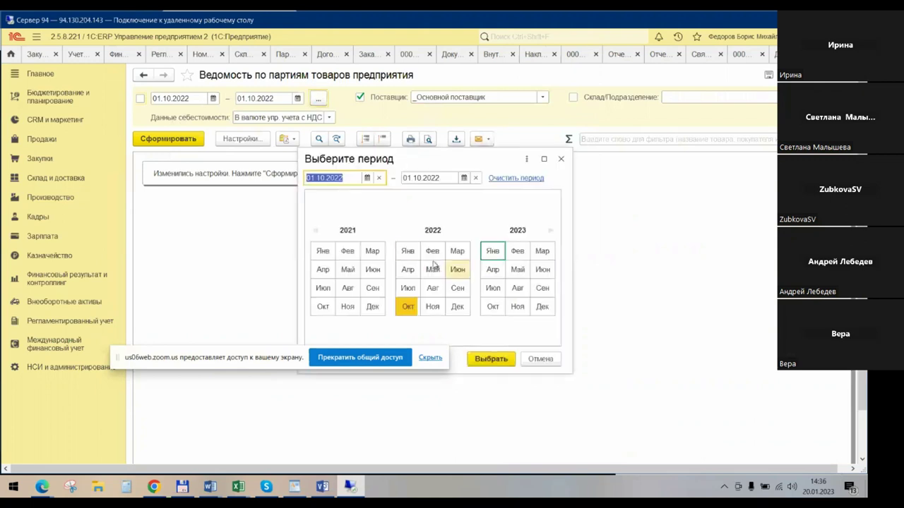
pyautogui.doubleClick(499, 251)
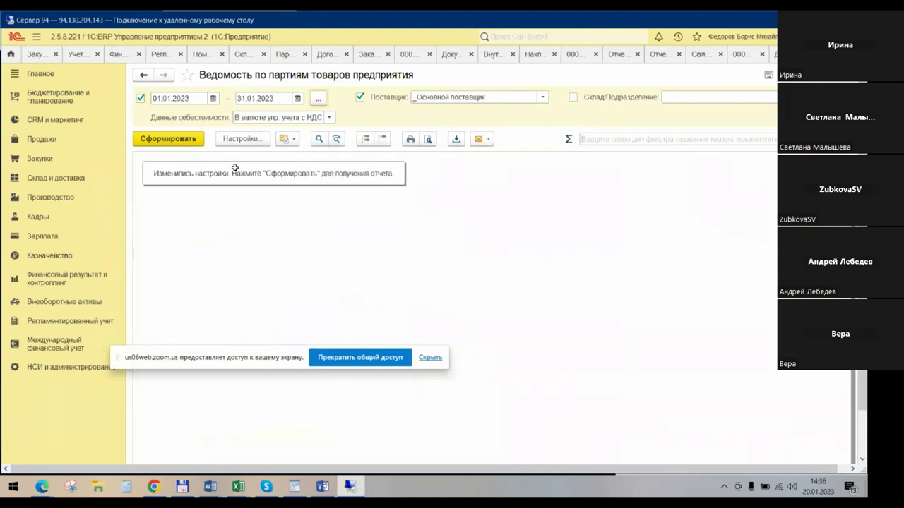
pyautogui.click(169, 138)
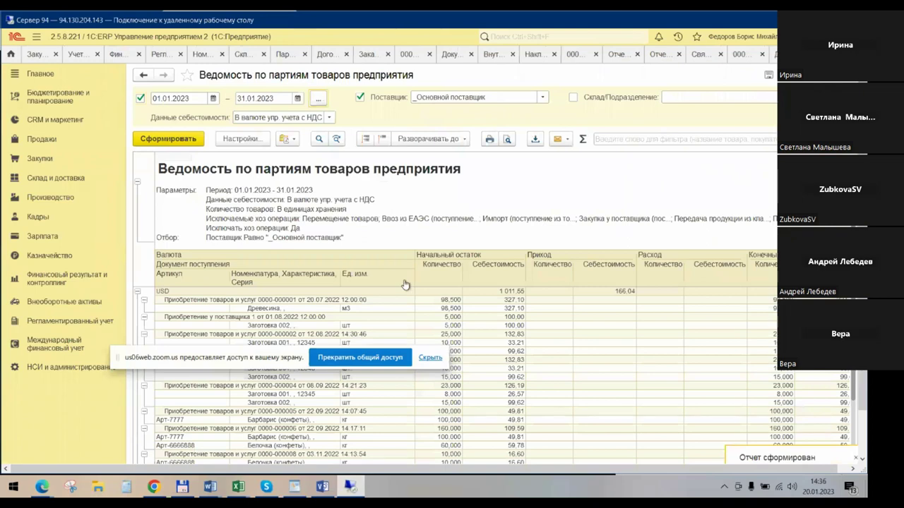
# Examine the receipt and closing balance of "Товар 001" under the 20.01.2023 "Приобретение товаров и услуг" document in the batch report.
pyautogui.scroll(-1, 405, 285)
pyautogui.scroll(-5, 405, 284)
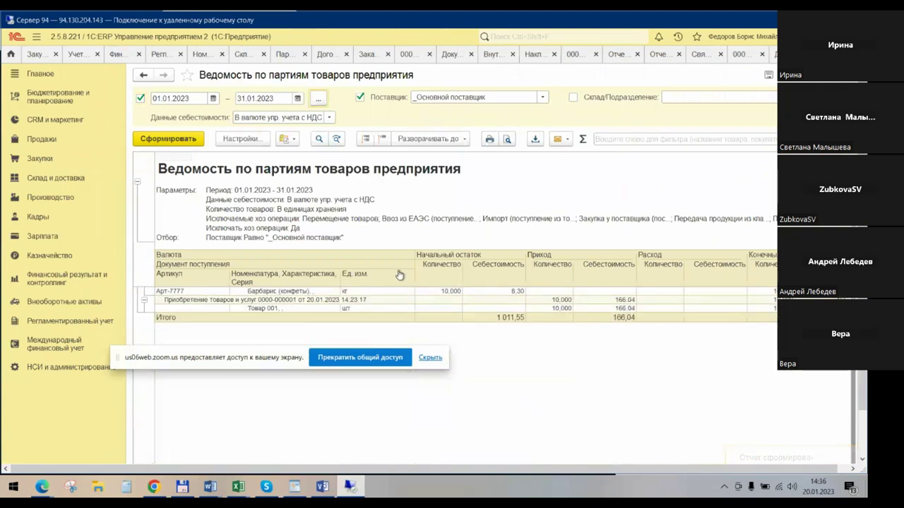
pyautogui.click(235, 299)
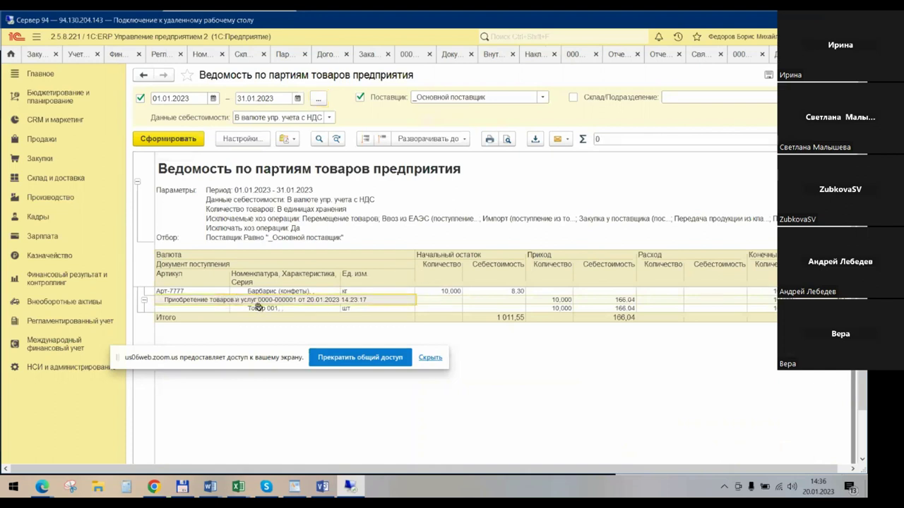
pyautogui.click(564, 307)
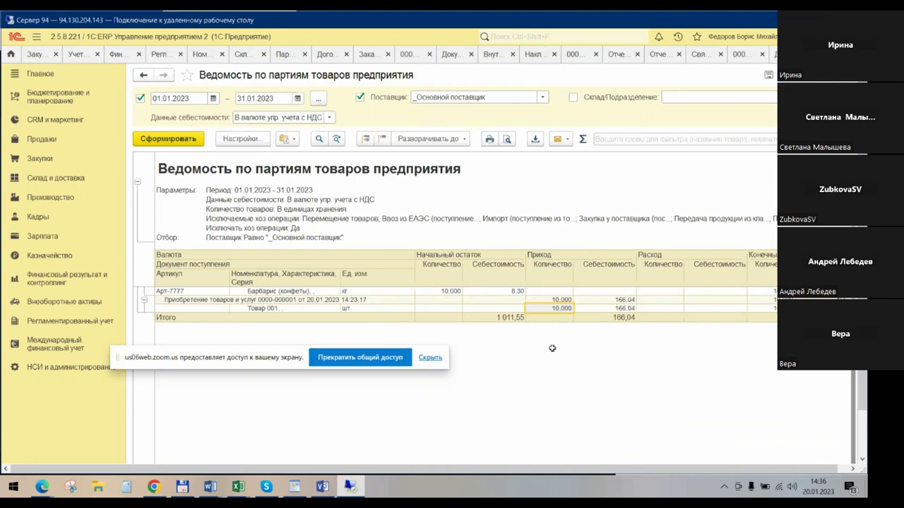
pyautogui.press('Right')
pyautogui.press('Right')
pyautogui.press('Right')
pyautogui.press('Right')
pyautogui.press('Right')
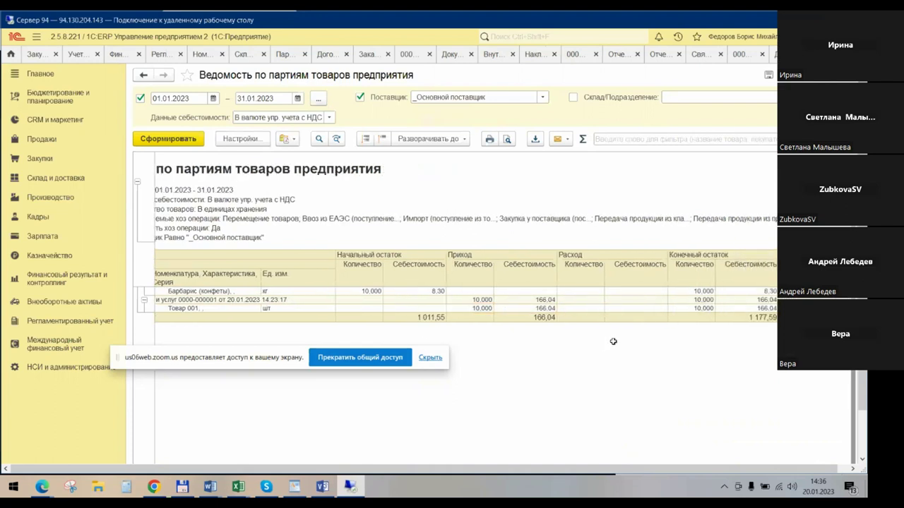
pyautogui.click(204, 298)
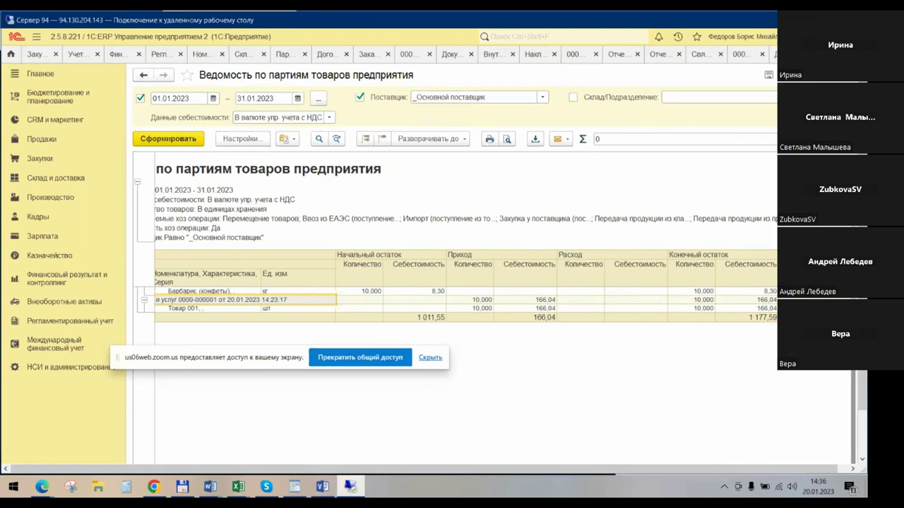
# Check the Zoom meeting chat for new messages and return to the remote desktop session.
pyautogui.click(293, 486)
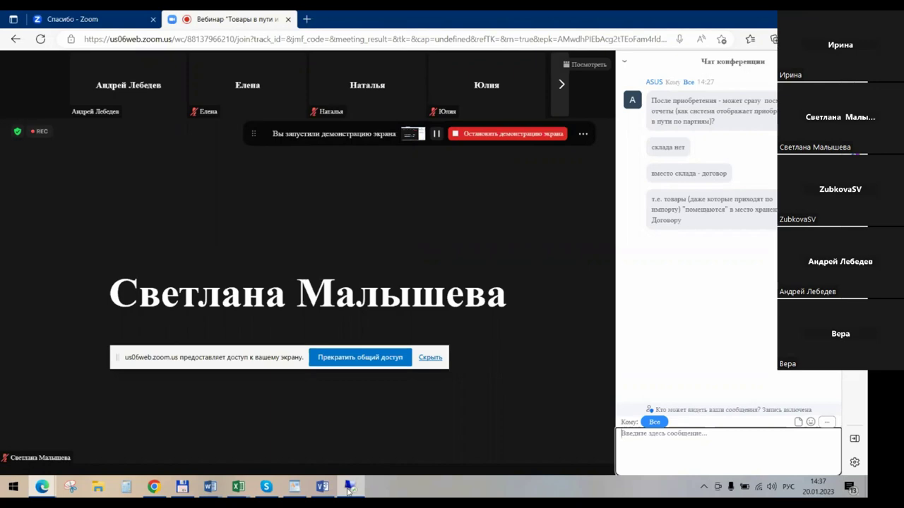
pyautogui.click(348, 487)
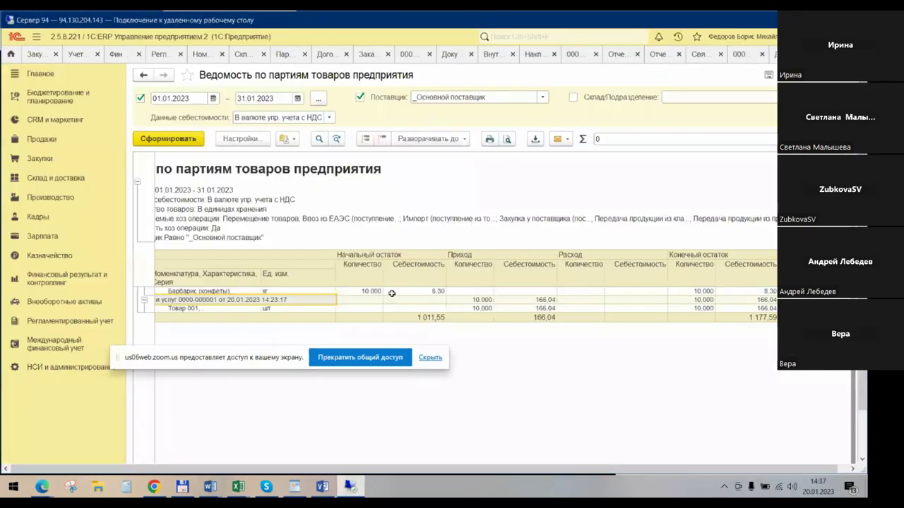
# Close all open 1C:ERP windows and open the "Договоры с поставщиками" list from the purchasing section.
pyautogui.rightClick(43, 62)
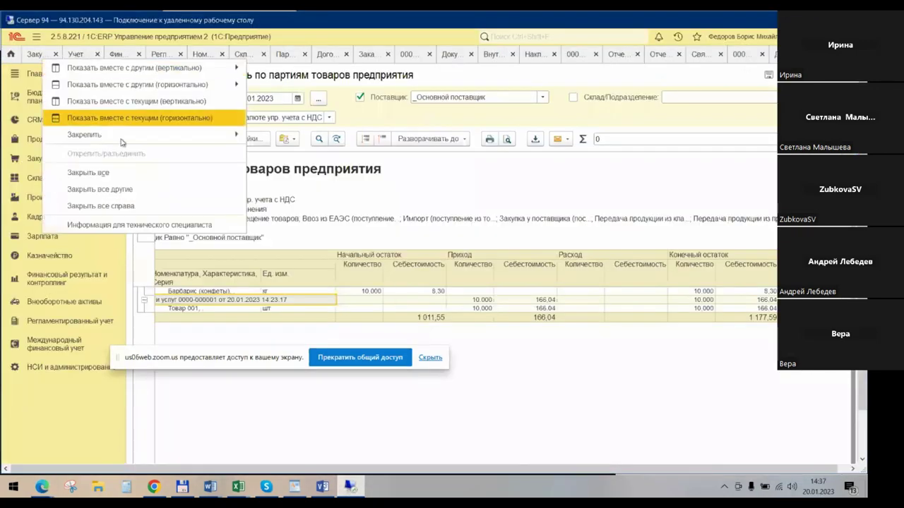
pyautogui.press('Escape')
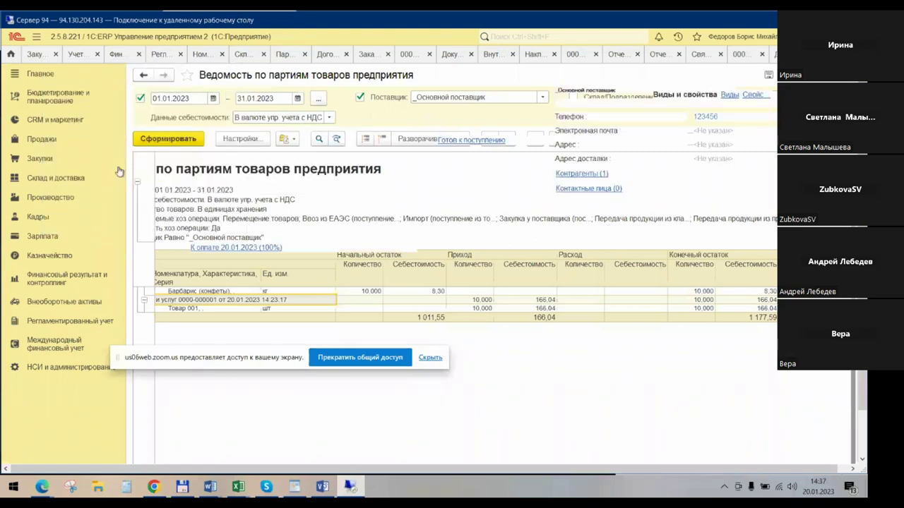
pyautogui.click(55, 181)
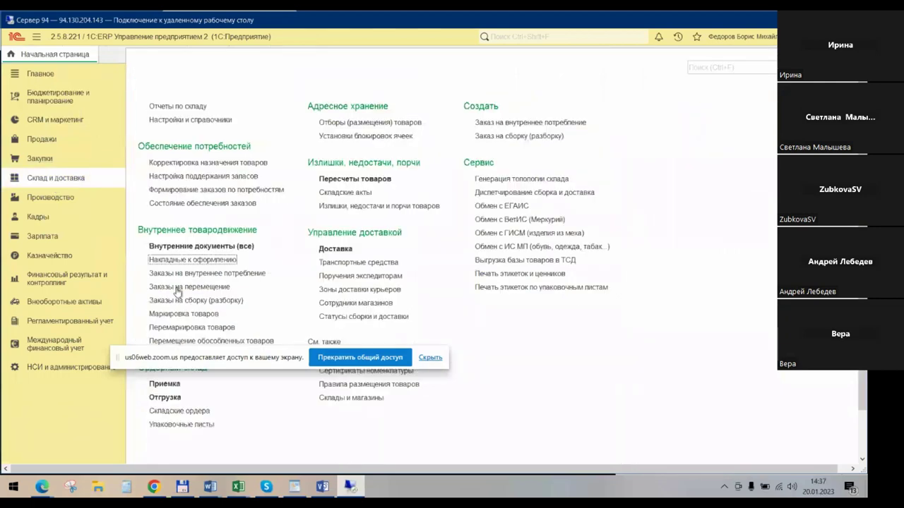
pyautogui.click(51, 159)
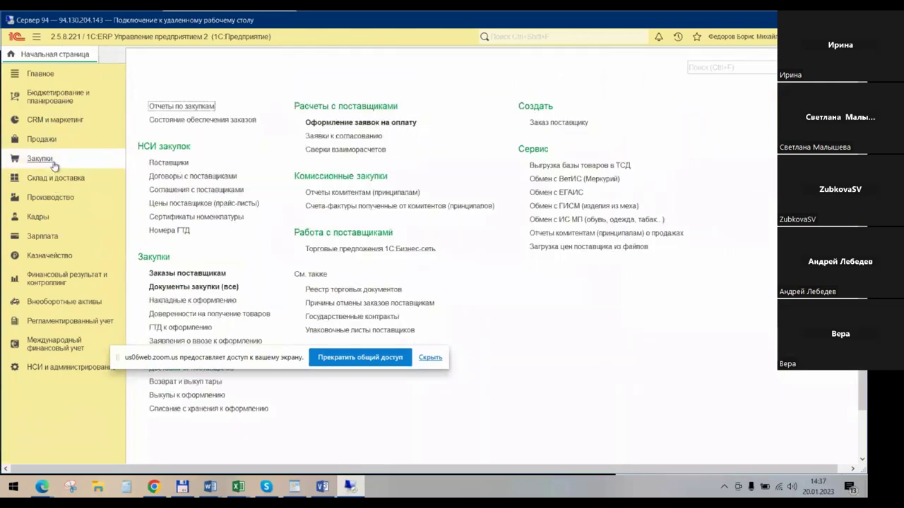
pyautogui.click(195, 177)
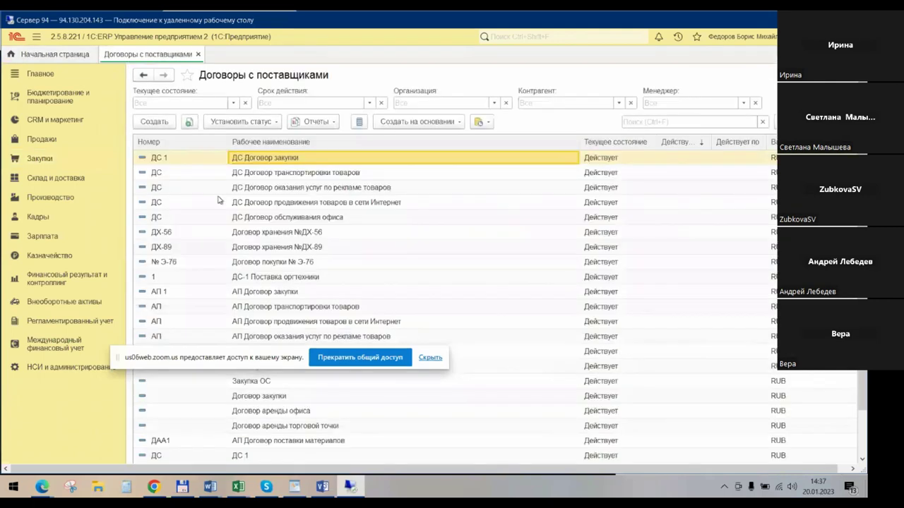
# Find the contract "_Договор - товары в пути" in the supplier contracts list and start a new contract by copying it.
pyautogui.scroll(-3, 288, 212)
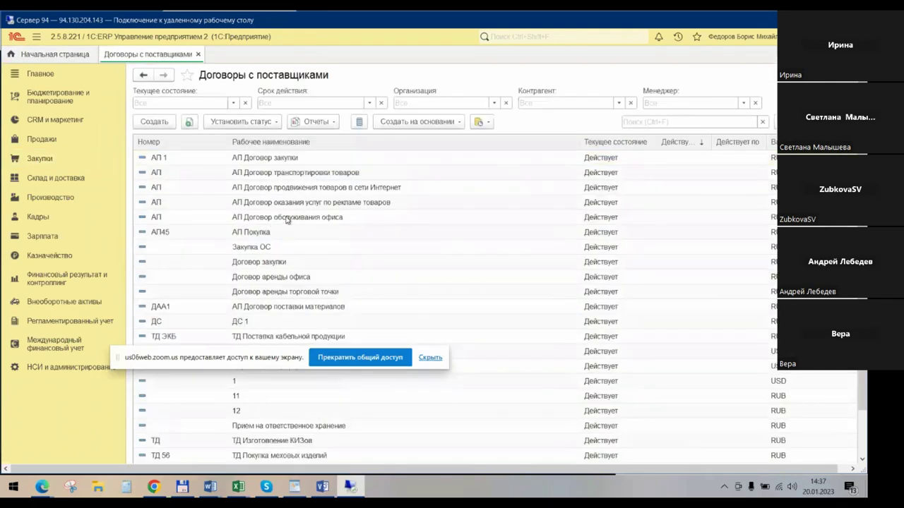
pyautogui.scroll(3, 308, 223)
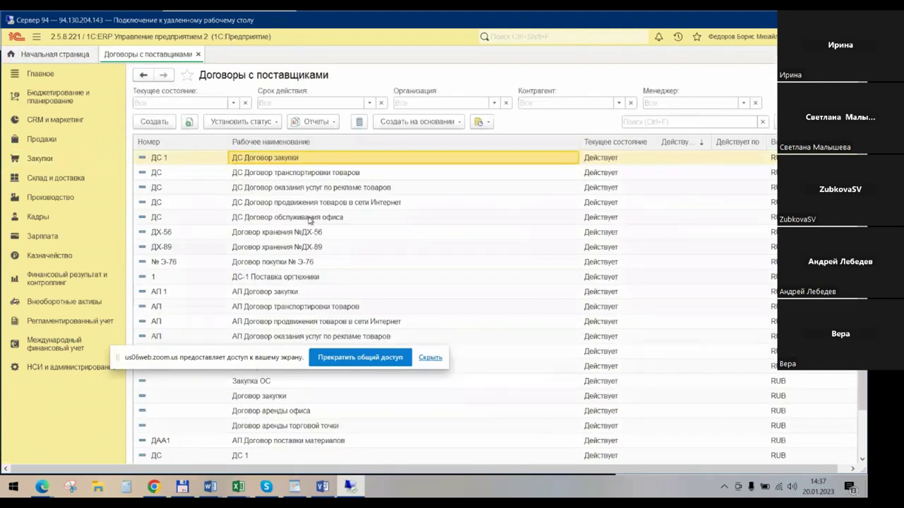
pyautogui.scroll(-6, 308, 220)
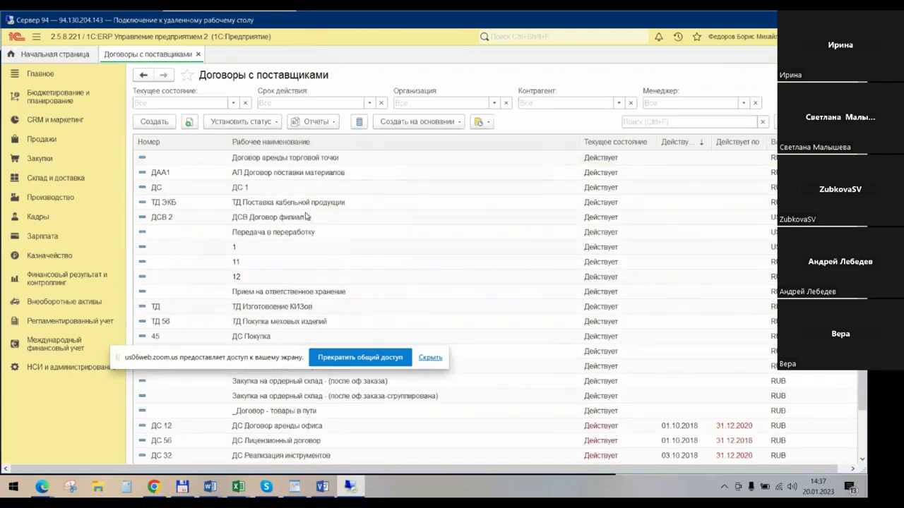
pyautogui.scroll(-1, 305, 216)
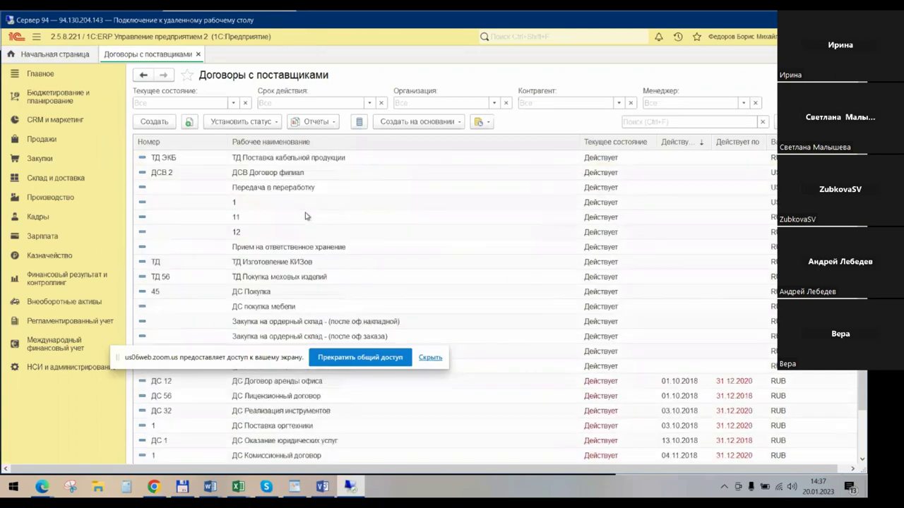
pyautogui.scroll(-3, 305, 215)
pyautogui.rightClick(282, 236)
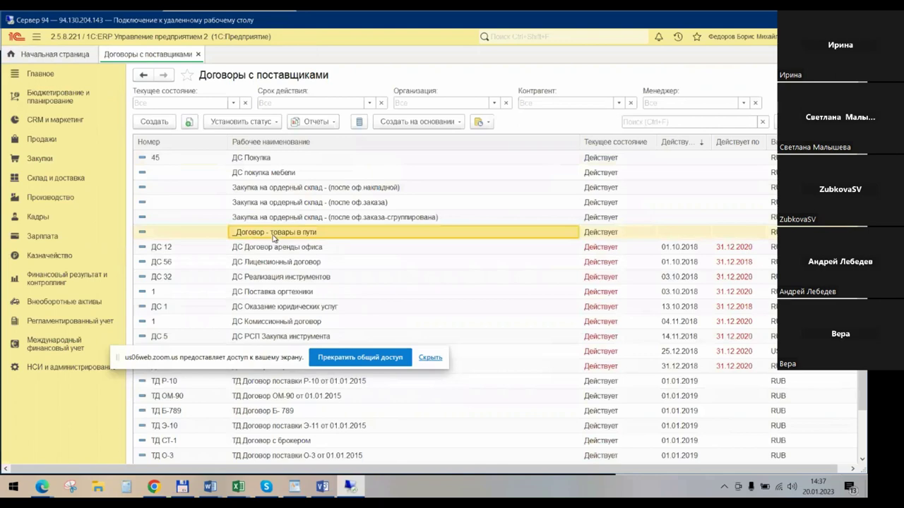
pyautogui.click(300, 262)
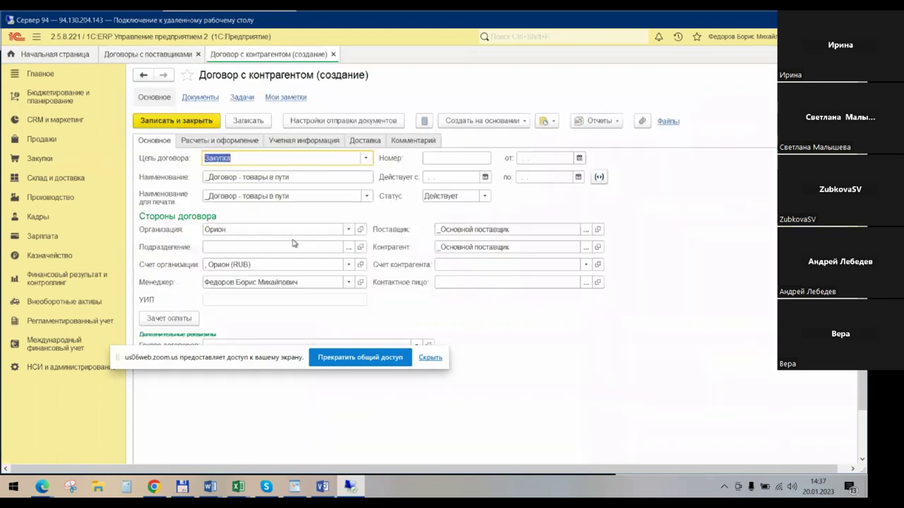
# Name the copied contract "_Договор - НФП" and use the same text as its print name.
pyautogui.click(299, 180)
pyautogui.click(299, 179)
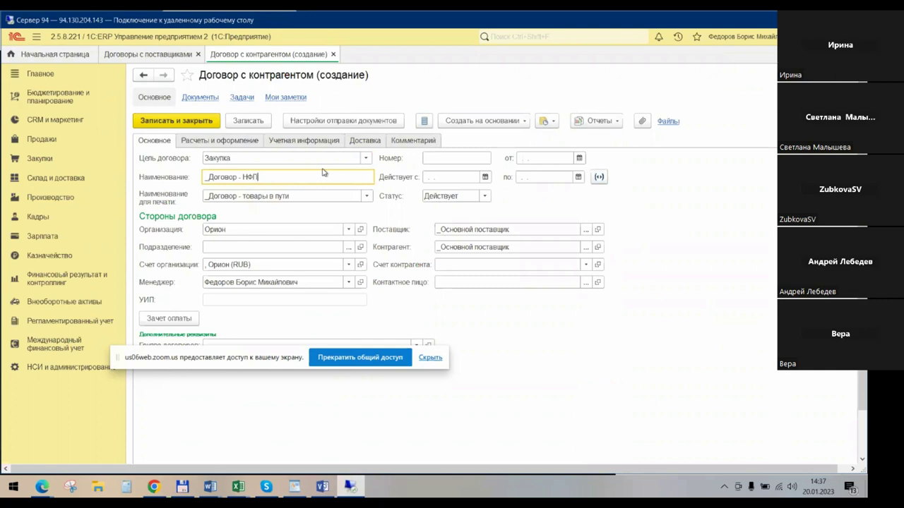
pyautogui.click(365, 196)
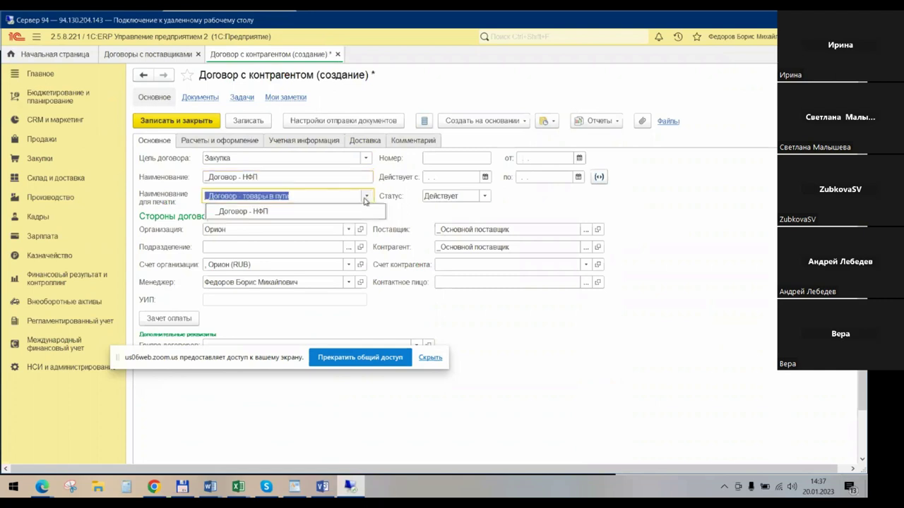
pyautogui.click(318, 212)
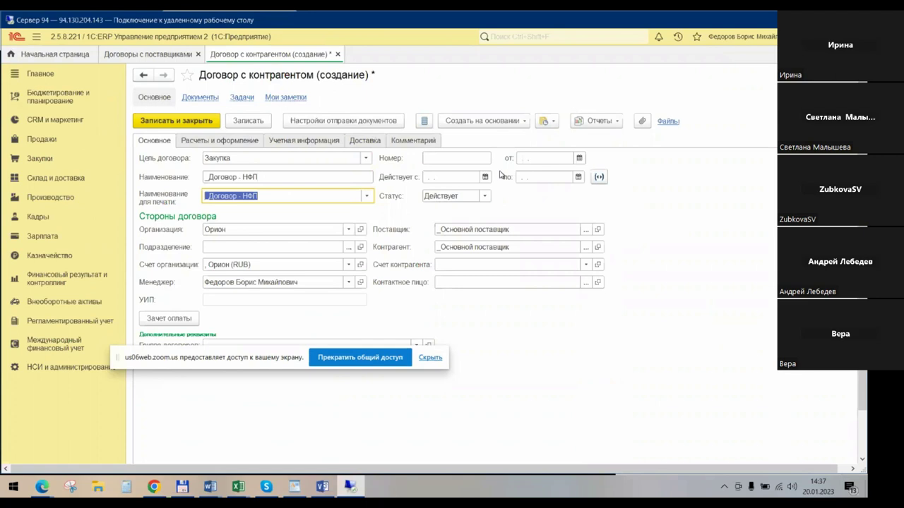
# Set the contract's separate purchase scheme to "Неотфактурованные поставки", then save and close the contract.
pyautogui.click(258, 142)
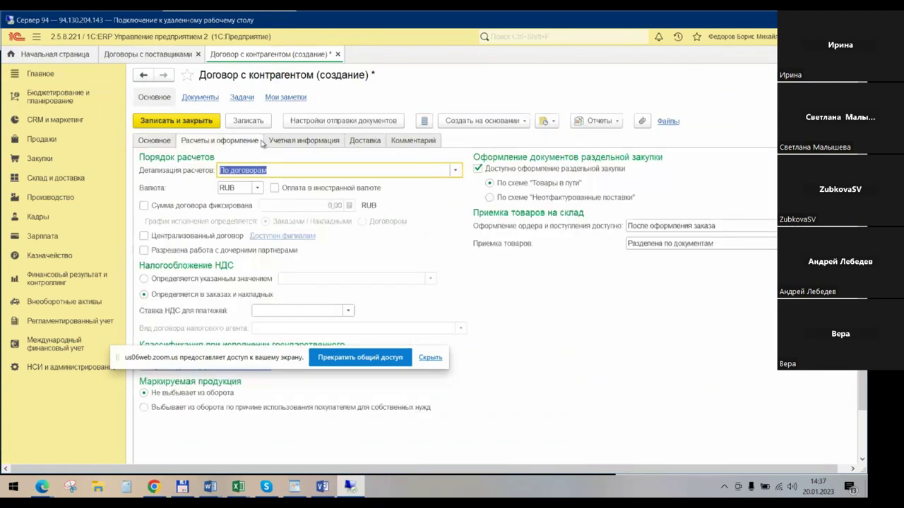
pyautogui.click(490, 197)
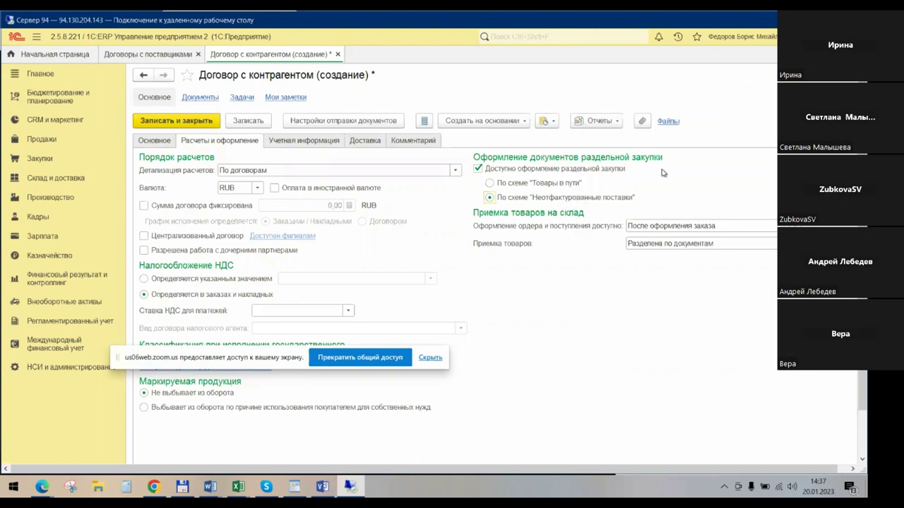
pyautogui.click(197, 122)
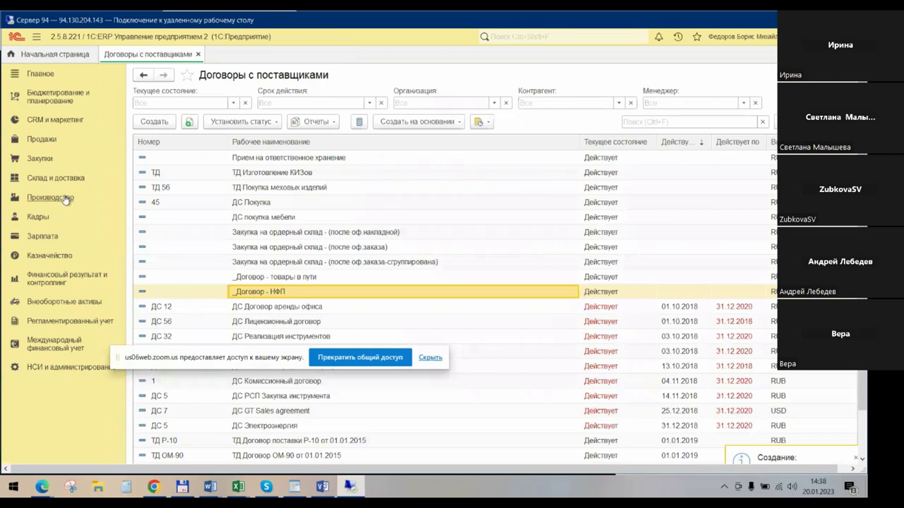
# Open the "Заказы поставщикам" list in the purchasing section and start a new blank supplier order.
pyautogui.click(49, 162)
pyautogui.click(177, 274)
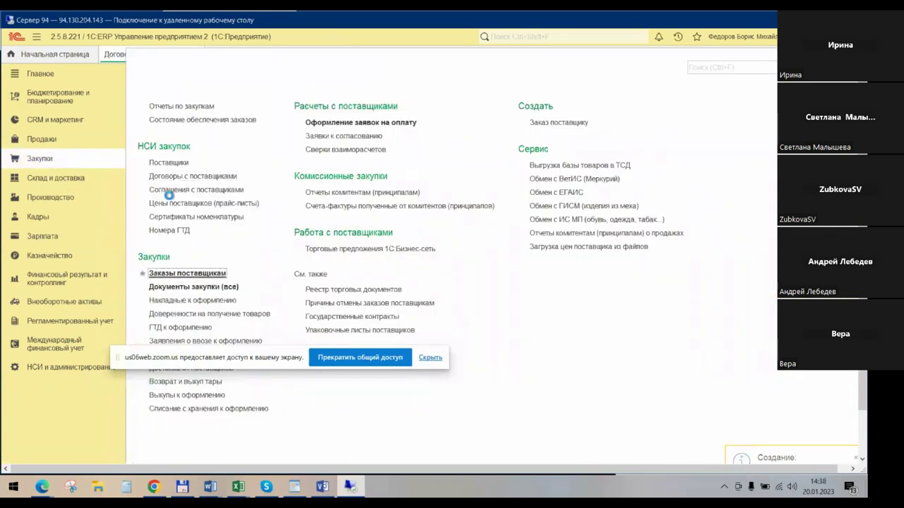
pyautogui.click(166, 123)
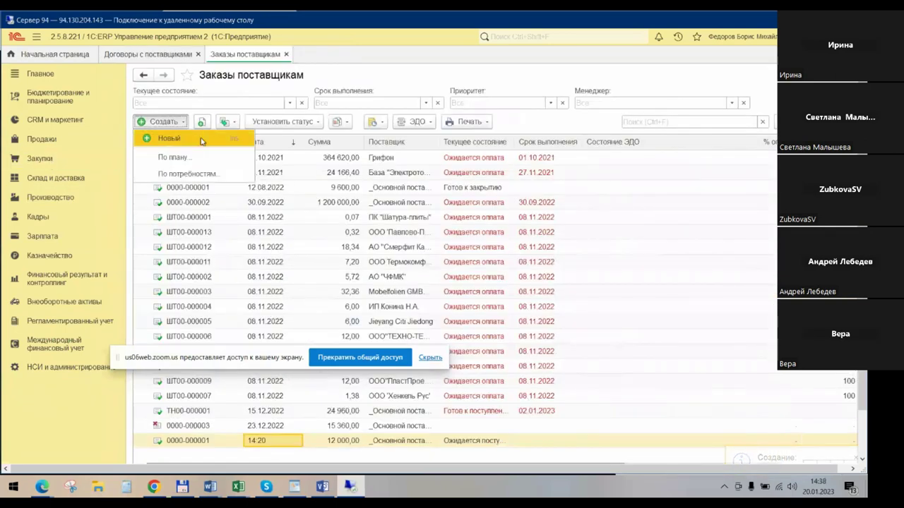
pyautogui.click(195, 146)
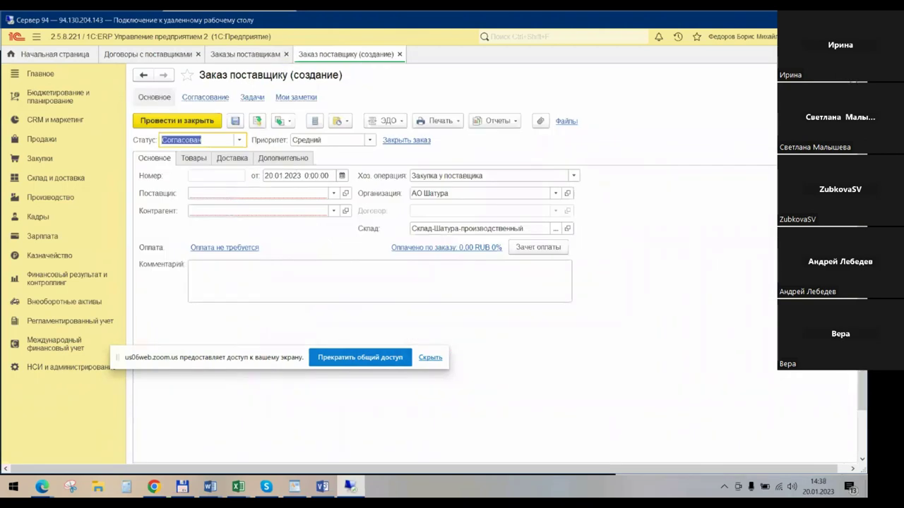
# Discard the blank supplier order and create a new one by copying the order dated 14:20 in the list.
pyautogui.press('Escape')
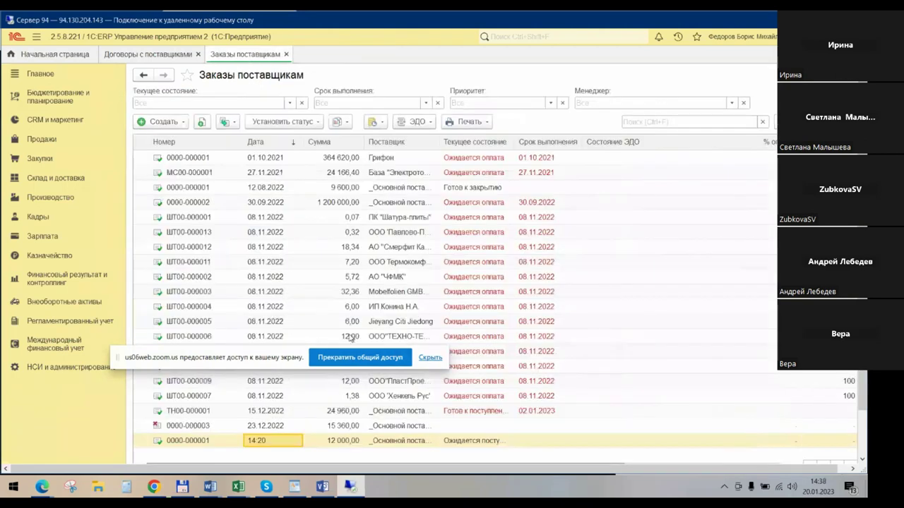
pyautogui.rightClick(280, 440)
pyautogui.click(379, 303)
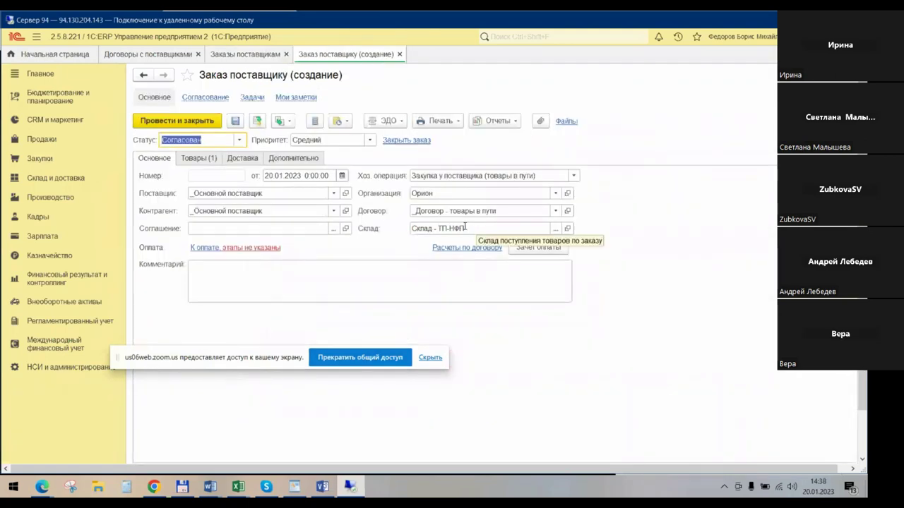
pyautogui.click(465, 227)
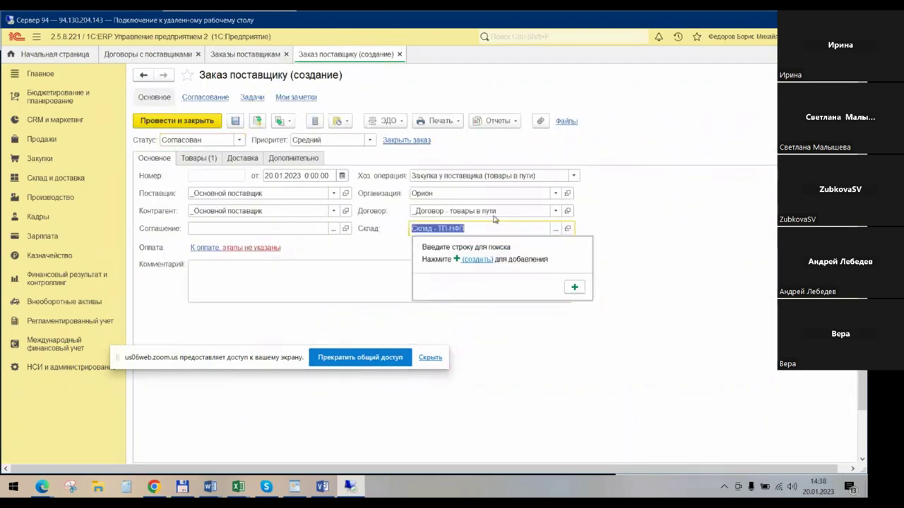
pyautogui.click(556, 211)
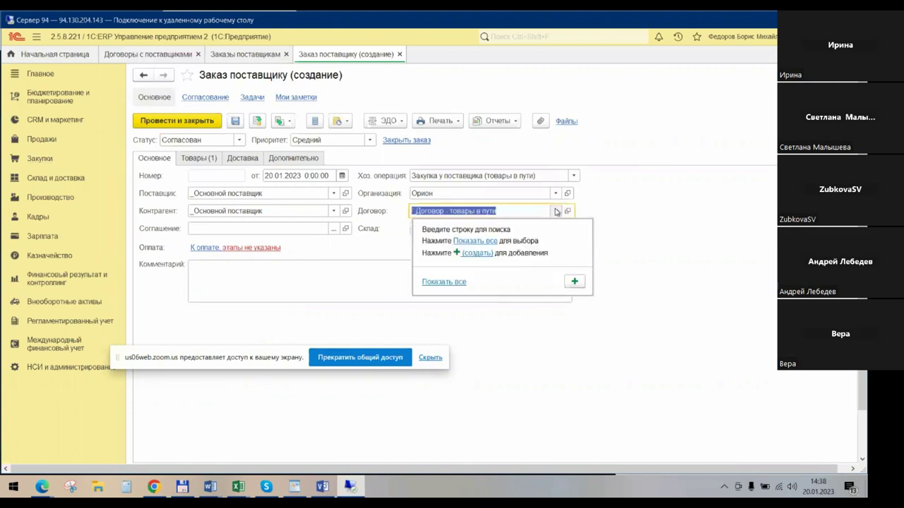
pyautogui.click(466, 240)
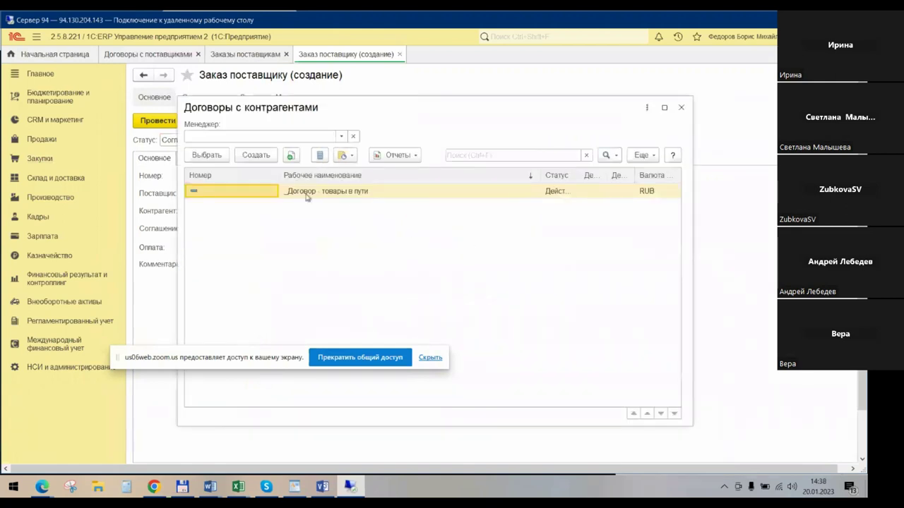
pyautogui.click(681, 109)
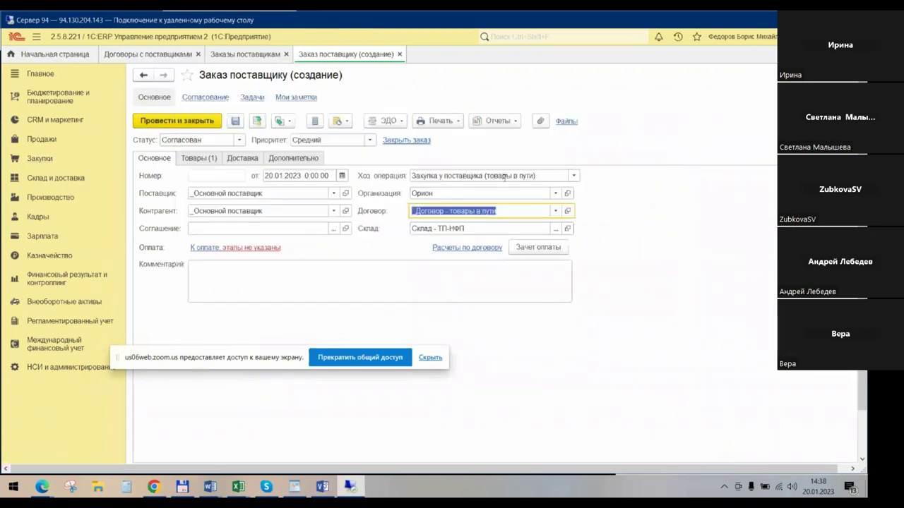
# Set the order's business operation to "Закупка у поставщика (фактуровка поставки)".
pyautogui.click(506, 177)
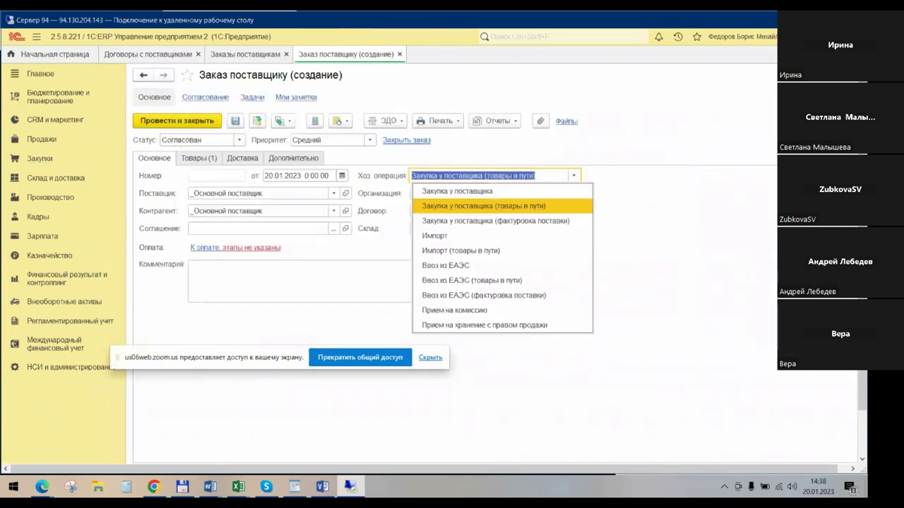
pyautogui.click(526, 223)
pyautogui.click(523, 226)
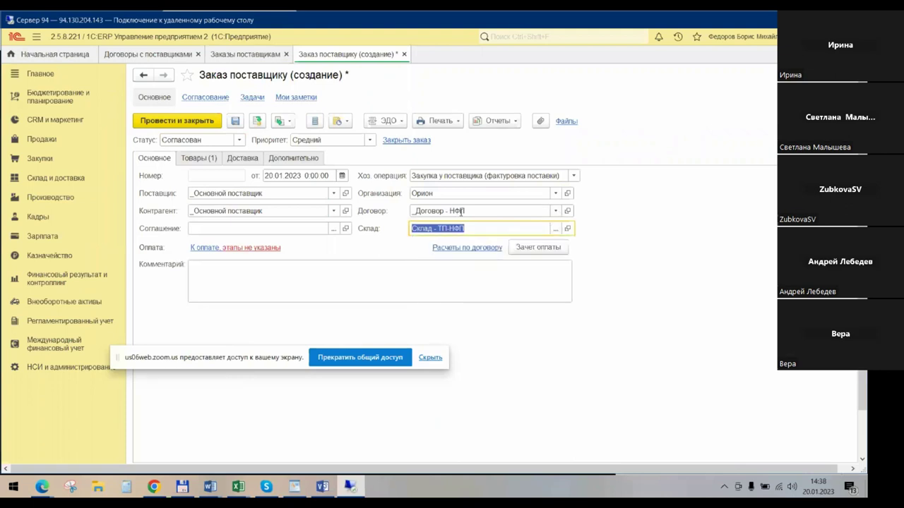
# Replace the item in the order's goods line with "Товар 002" and set its price to 1000.
pyautogui.click(197, 160)
pyautogui.click(302, 213)
pyautogui.click(302, 213)
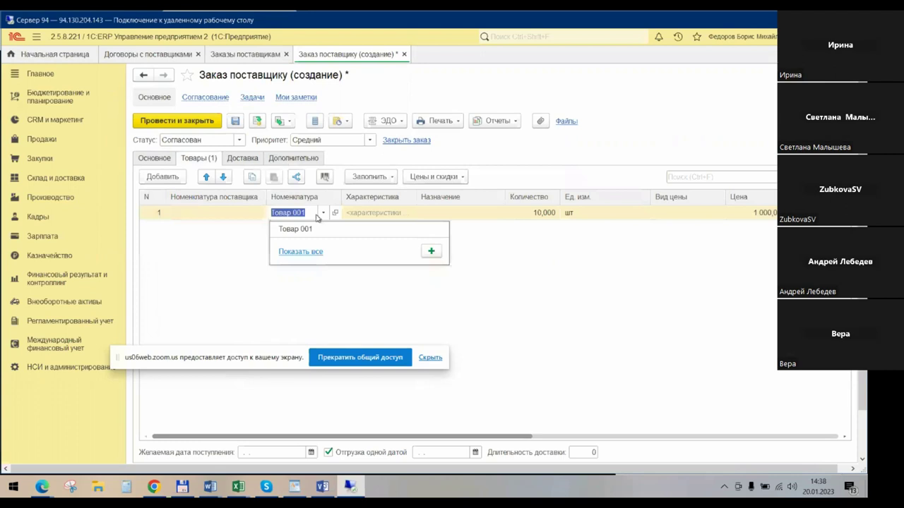
pyautogui.write('то')
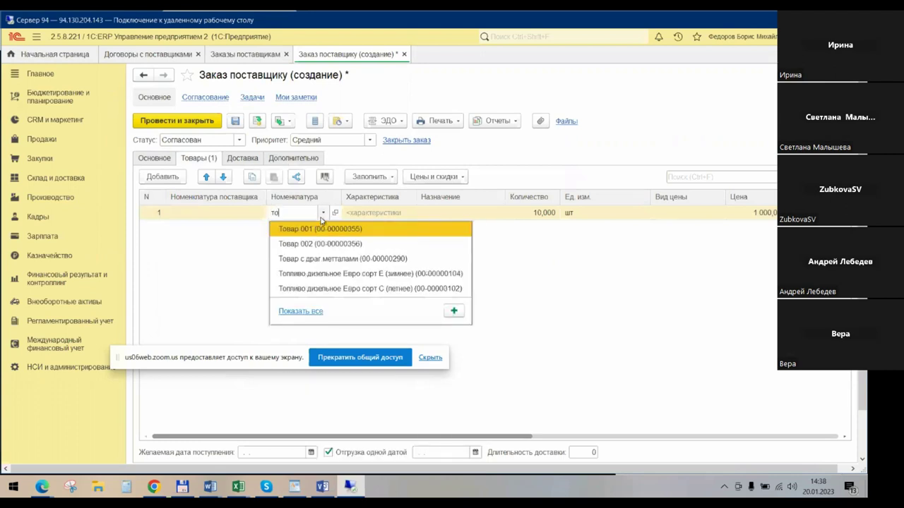
pyautogui.click(310, 247)
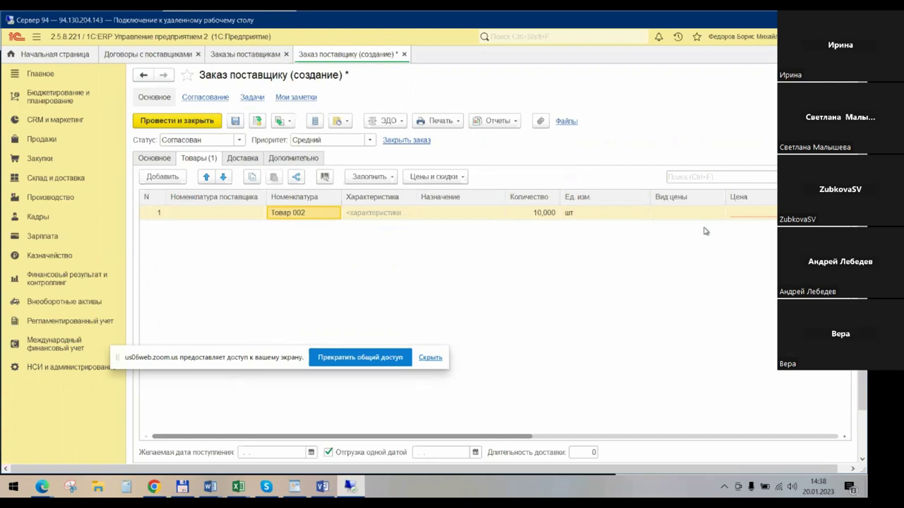
pyautogui.click(758, 212)
pyautogui.write('1000')
pyautogui.press('Return')
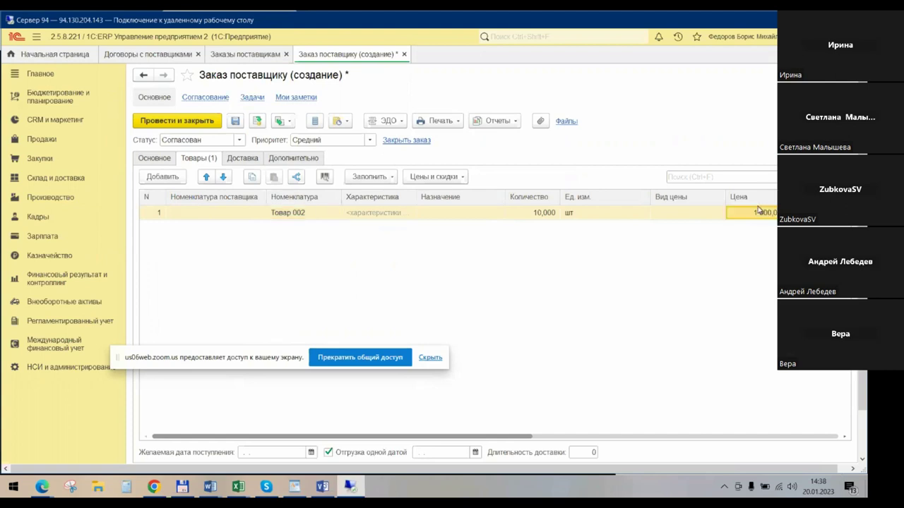
# Set the order status to "Подтвержден", then post and close the order.
pyautogui.click(238, 140)
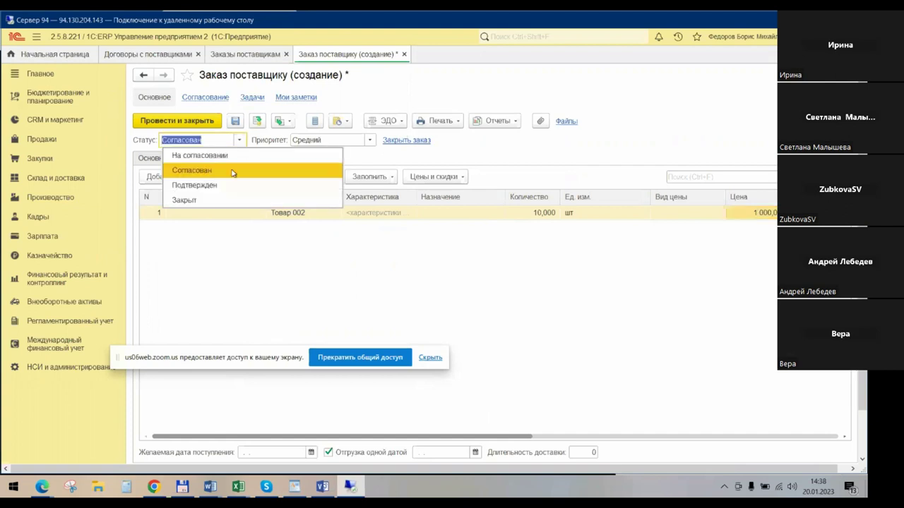
pyautogui.click(219, 191)
pyautogui.click(255, 123)
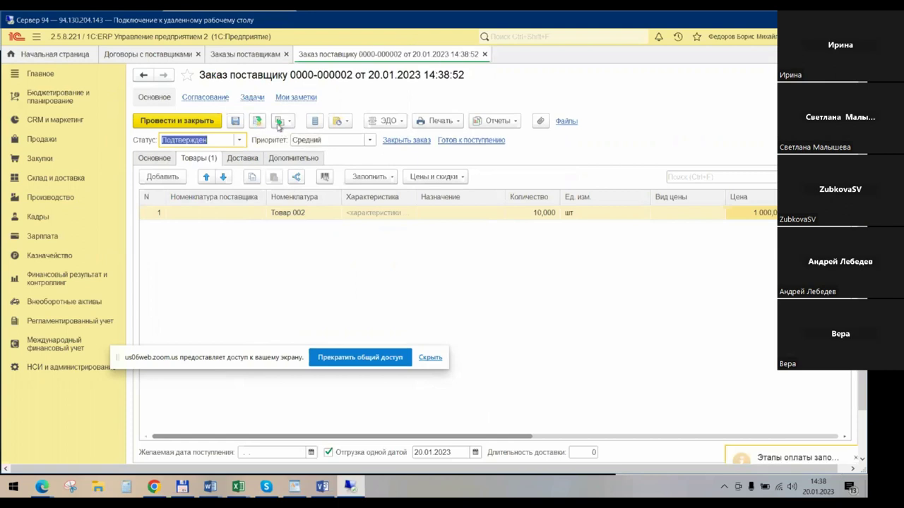
pyautogui.click(281, 121)
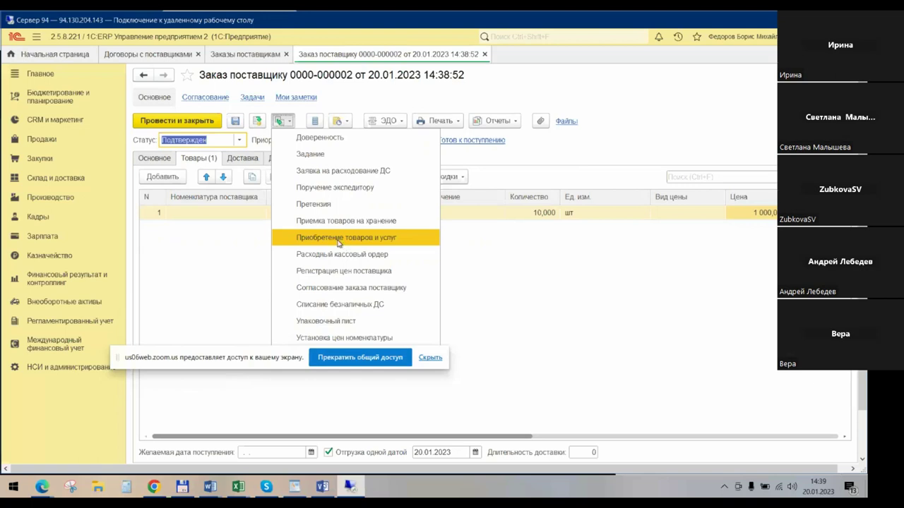
pyautogui.click(522, 269)
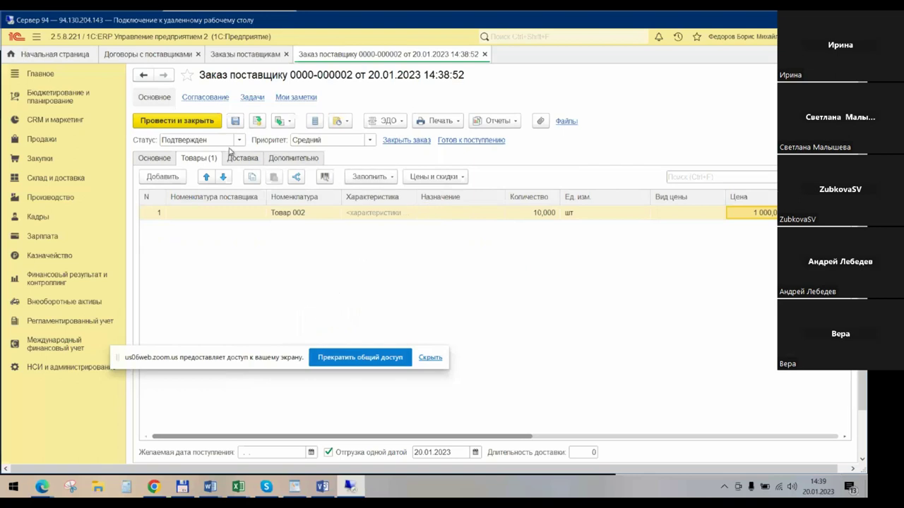
pyautogui.click(204, 122)
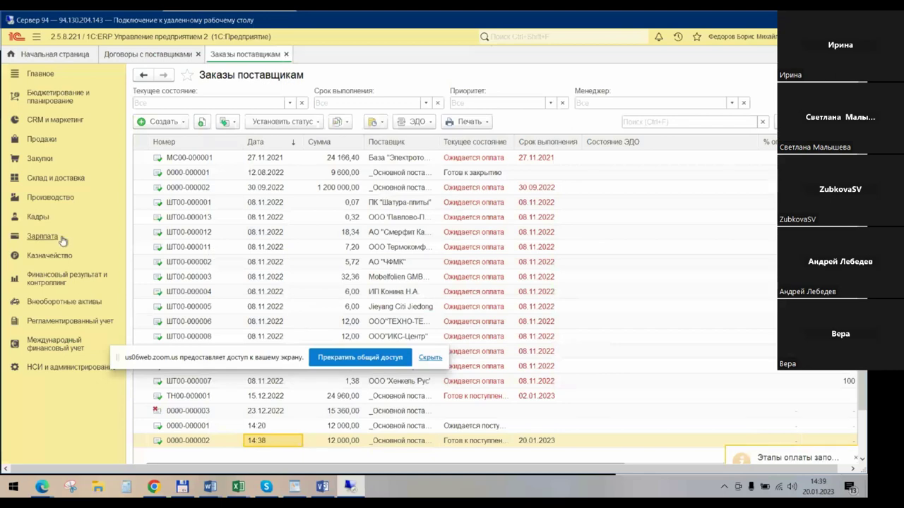
# Open "Накладные к оформлению" in purchasing and show the orders awaiting receipt with a wider order type column.
pyautogui.click(40, 163)
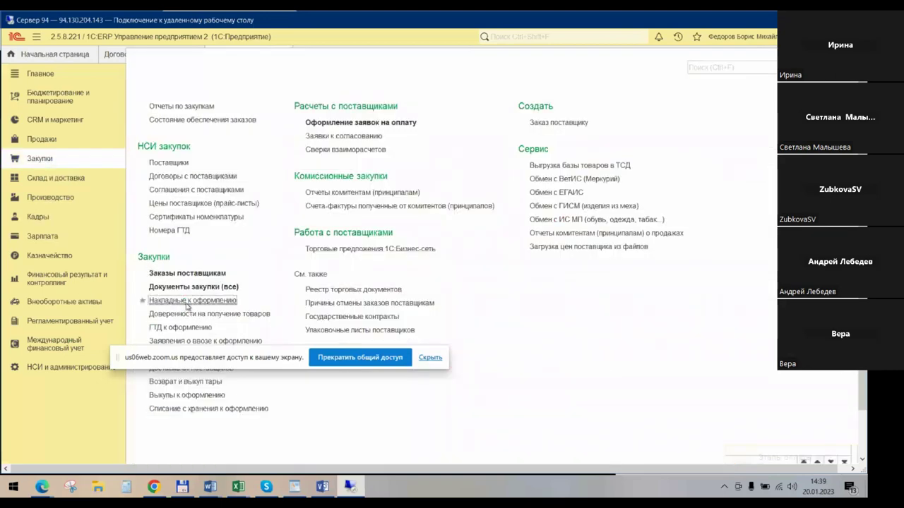
pyautogui.click(187, 301)
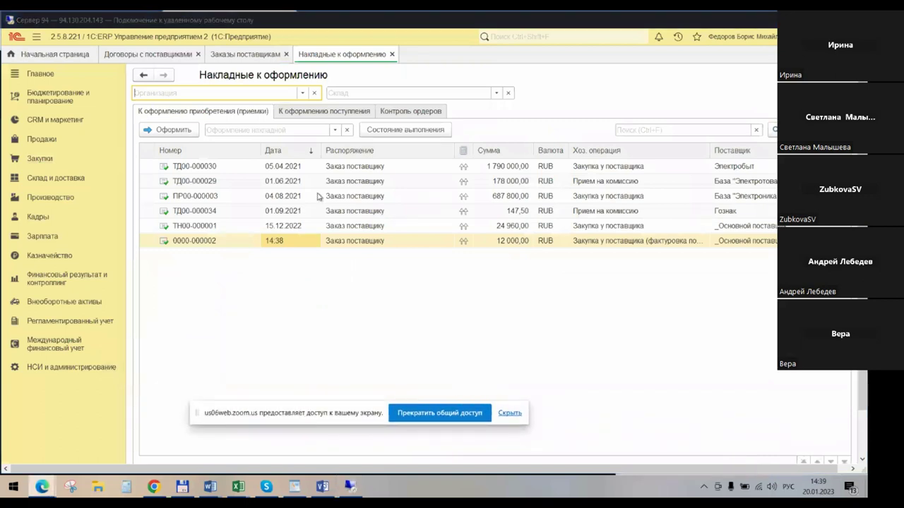
pyautogui.click(312, 113)
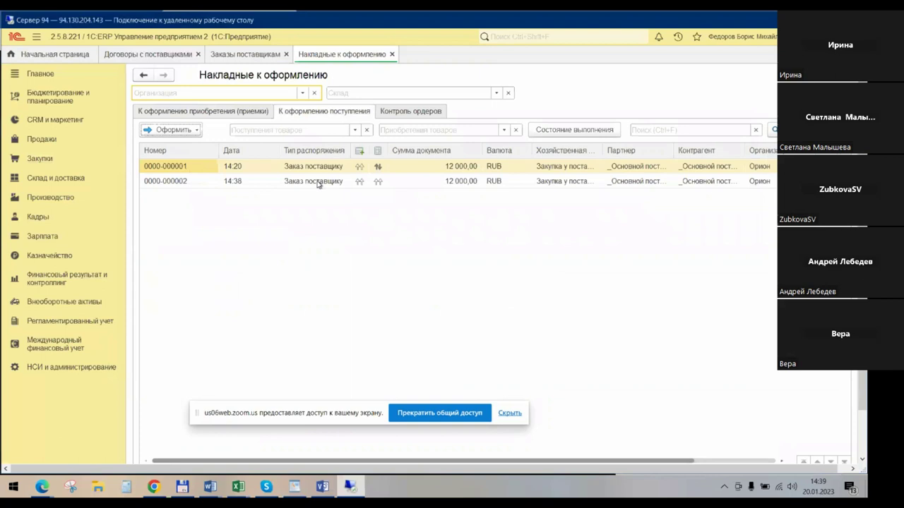
pyautogui.click(557, 184)
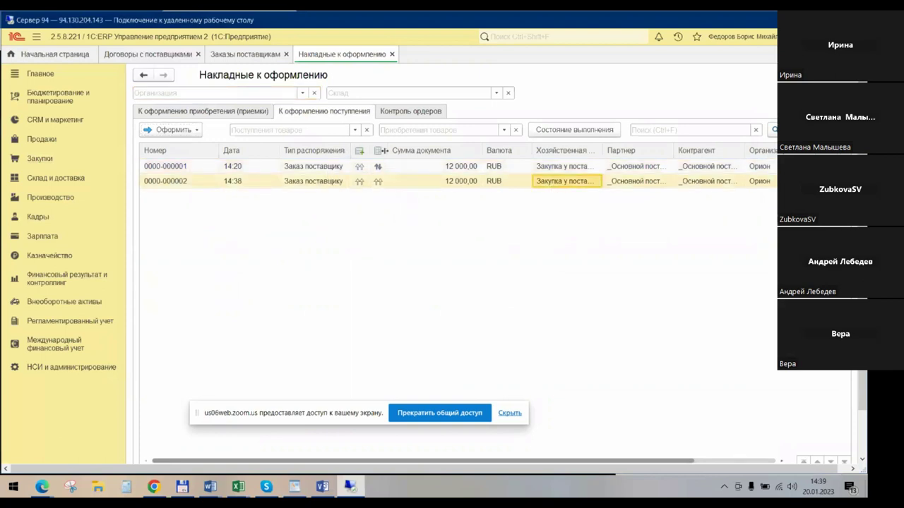
pyautogui.moveTo(350, 150); pyautogui.dragTo(447, 150)
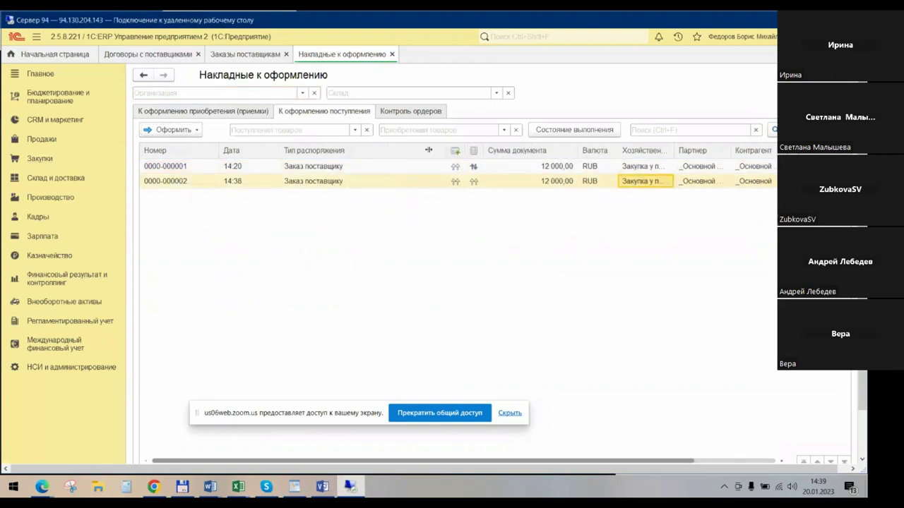
# Create a "Поступление товаров" document from the 14:38 supplier order, check its goods line, and post it.
pyautogui.click(160, 182)
pyautogui.click(157, 131)
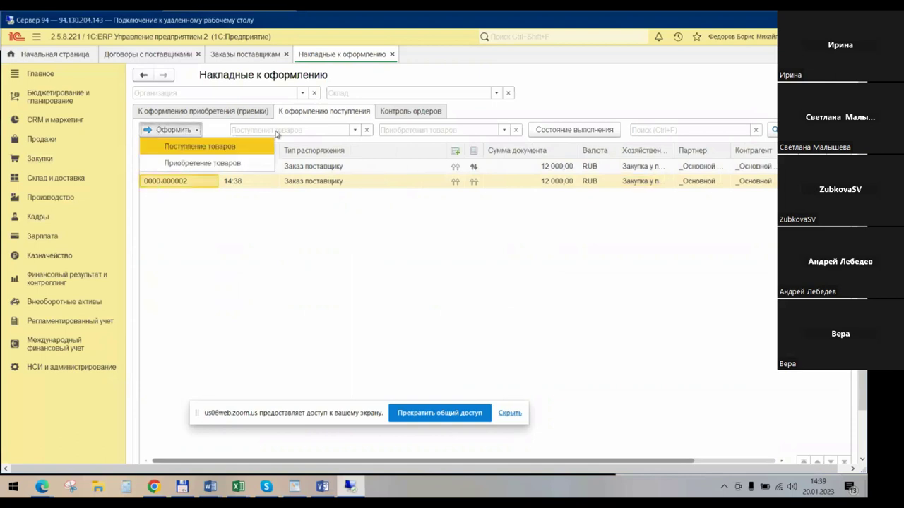
pyautogui.click(234, 147)
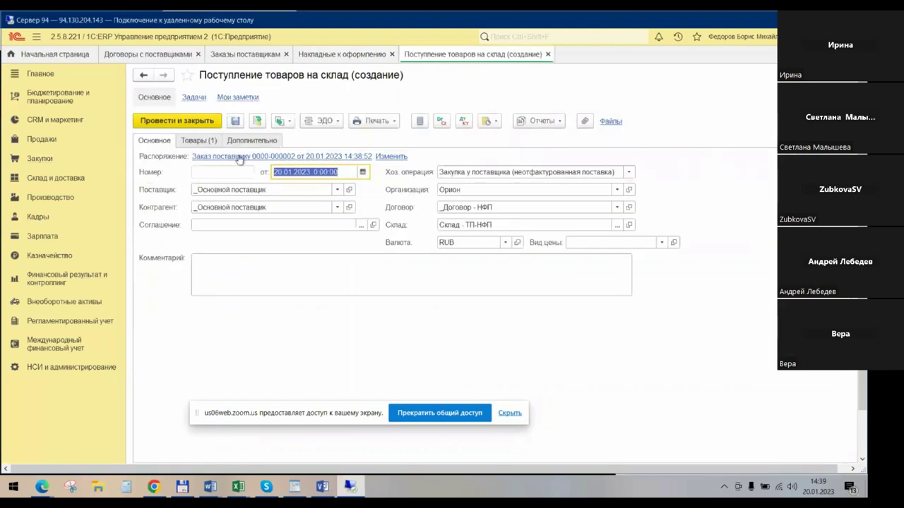
pyautogui.click(206, 143)
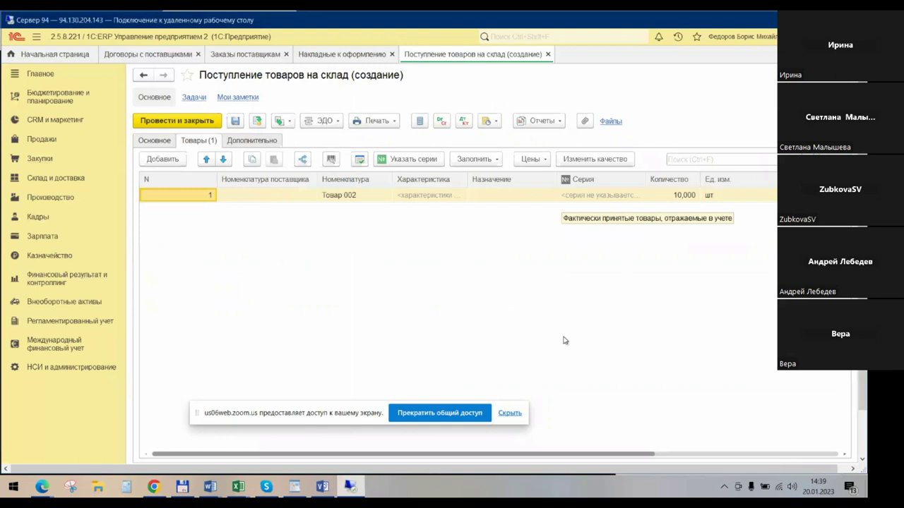
pyautogui.click(256, 121)
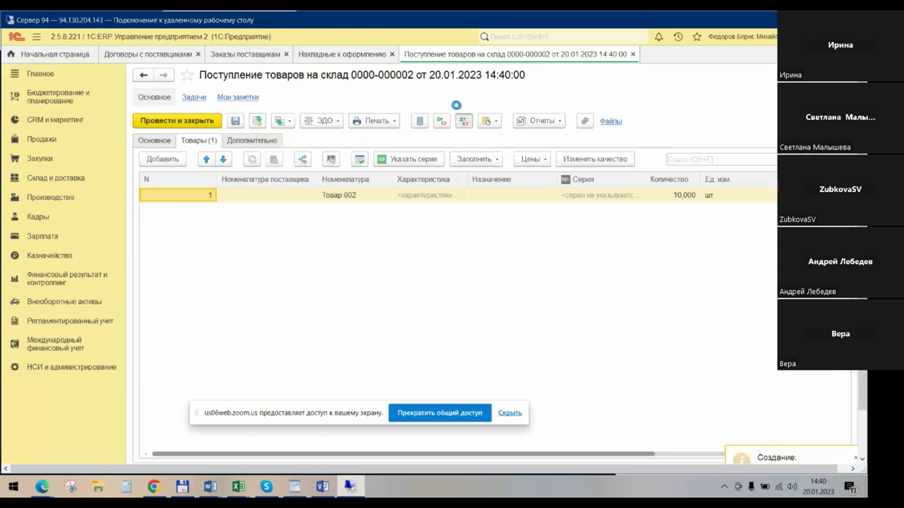
# Try to reflect the goods receipt in regulated accounting from its accounting entries.
pyautogui.click(207, 96)
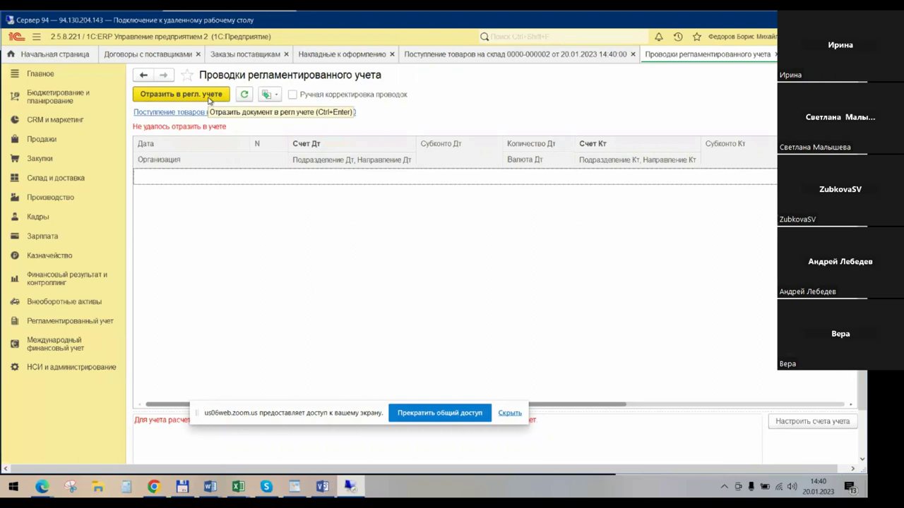
pyautogui.moveTo(252, 420); pyautogui.dragTo(272, 299)
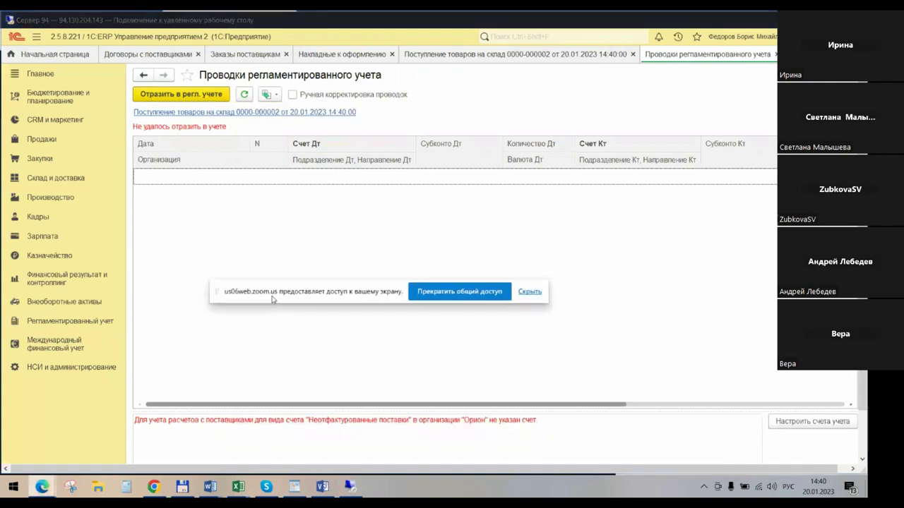
pyautogui.click(349, 428)
# Open the account settings for the failed receipt and set Орион's uninvoiced deliveries account ("Неотфактурованные поставки") to 60.01.
pyautogui.click(798, 422)
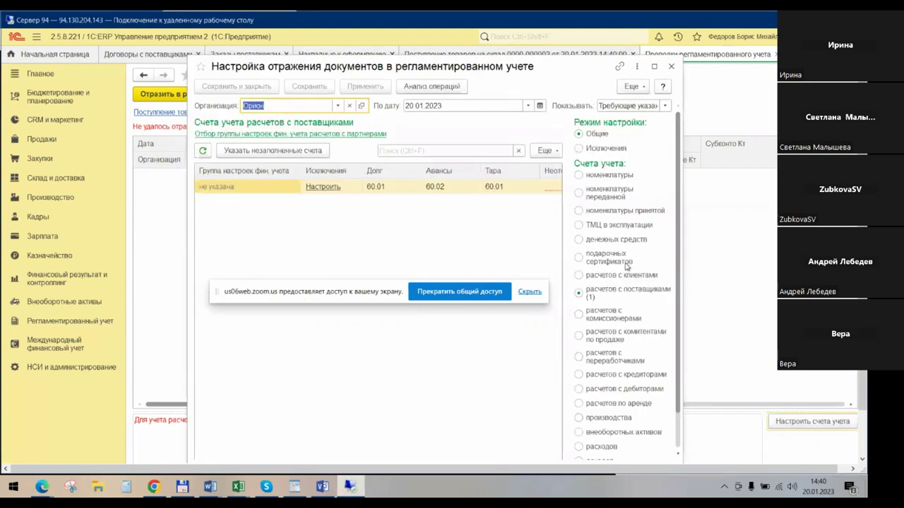
pyautogui.scroll(-1, 524, 227)
pyautogui.click(545, 148)
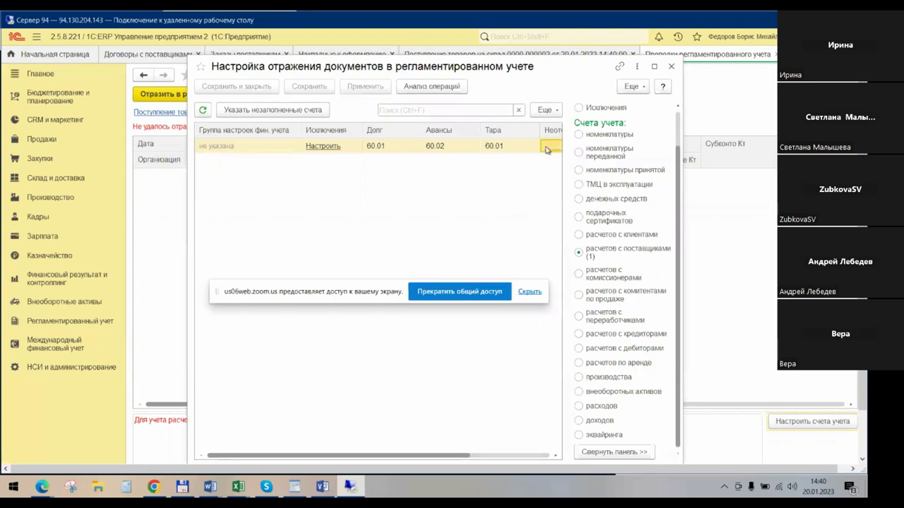
pyautogui.click(546, 149)
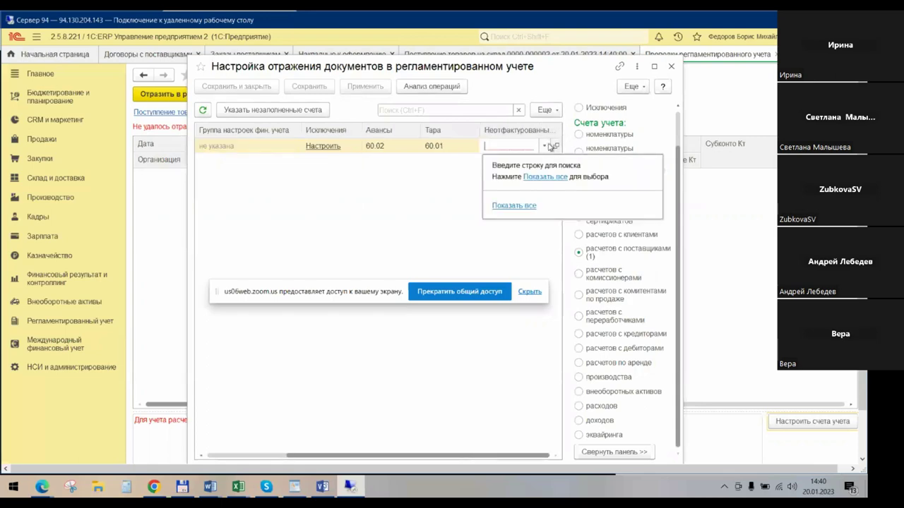
pyautogui.click(535, 175)
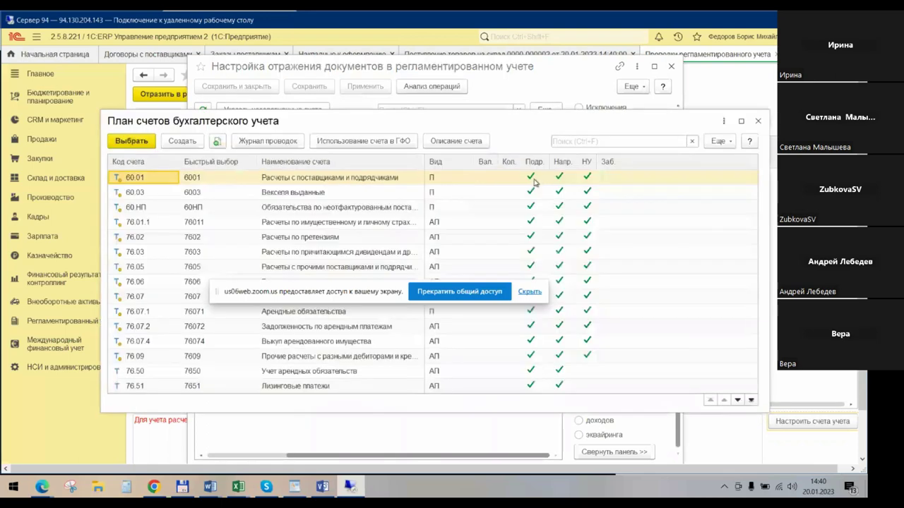
pyautogui.moveTo(327, 295); pyautogui.dragTo(501, 96)
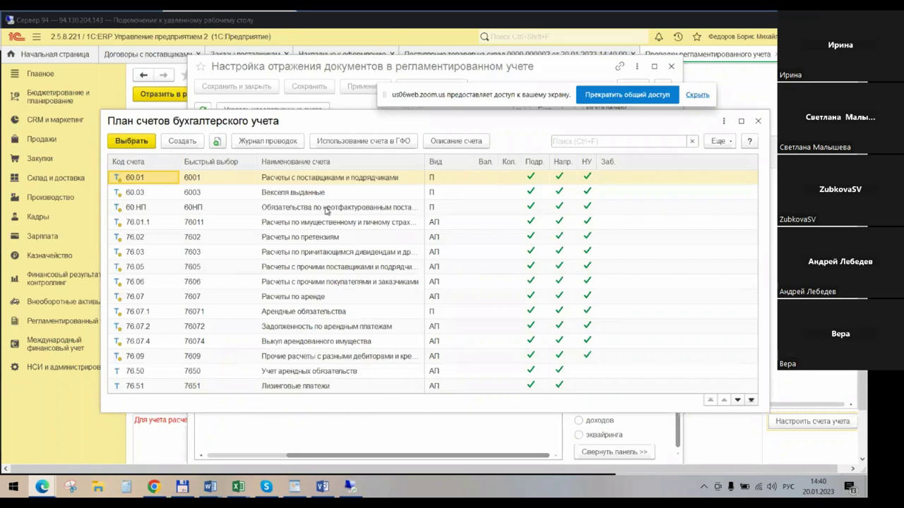
pyautogui.click(310, 180)
pyautogui.doubleClick(310, 180)
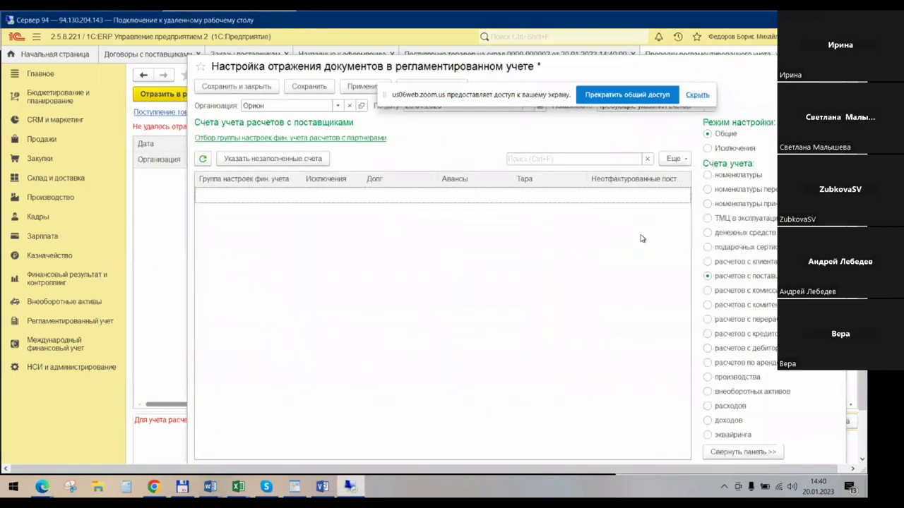
# Close the account settings with the changes saved, and reflect the goods receipt in regulated accounting.
pyautogui.press('Escape')
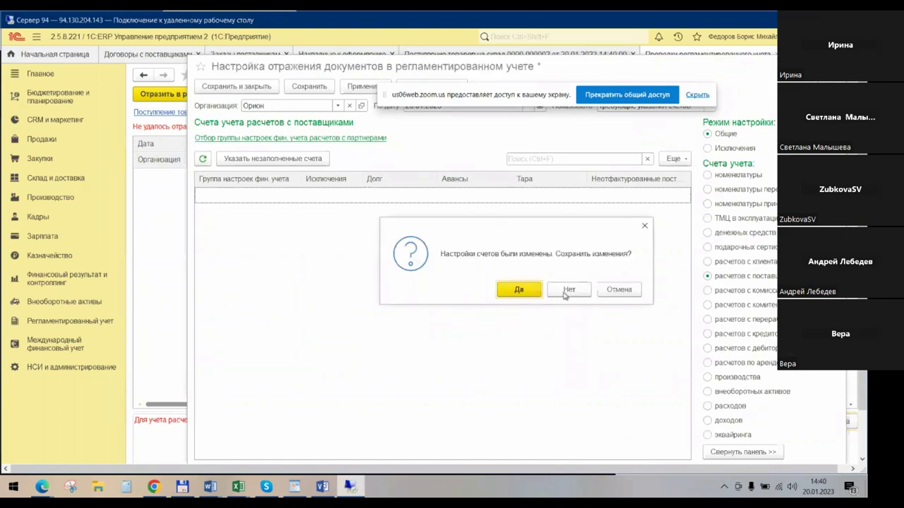
pyautogui.click(528, 293)
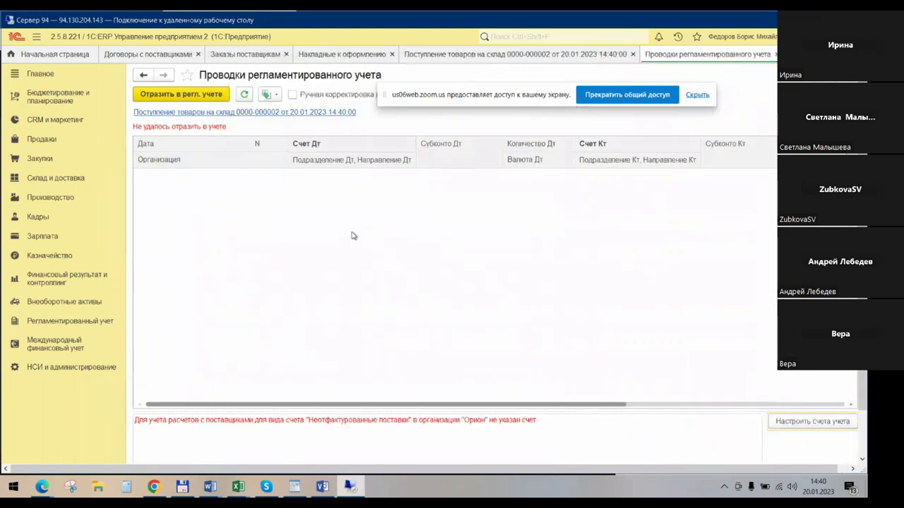
pyautogui.click(211, 97)
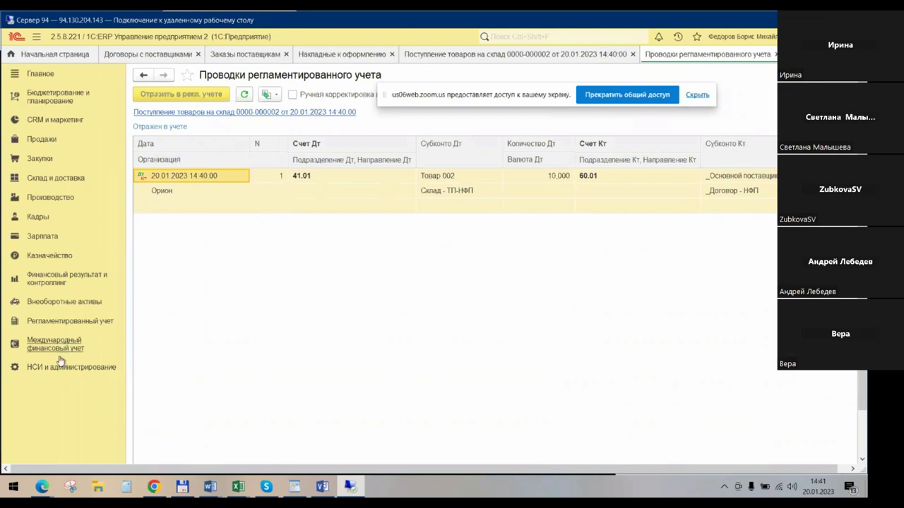
# In regulated accounting, open "Отражение документов в регл. учете", glance at the manual operations journal, and open the accounts reflection settings.
pyautogui.click(70, 322)
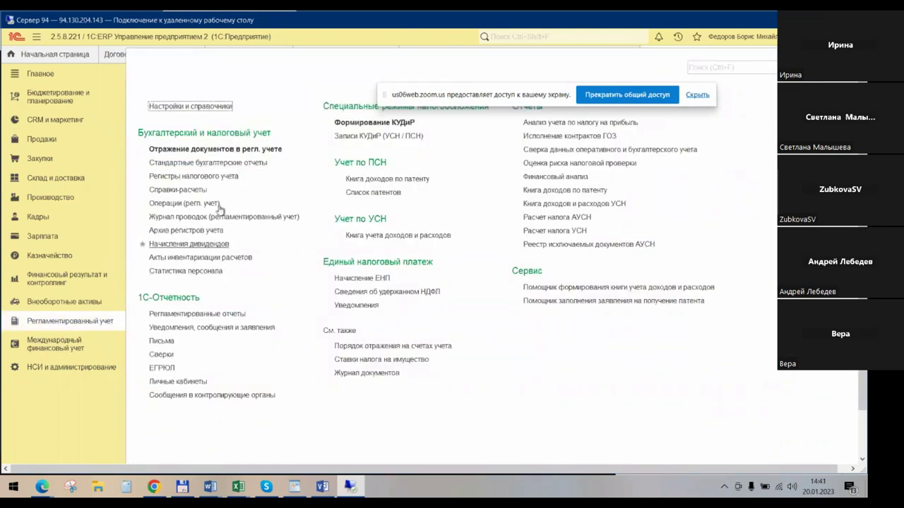
pyautogui.click(240, 149)
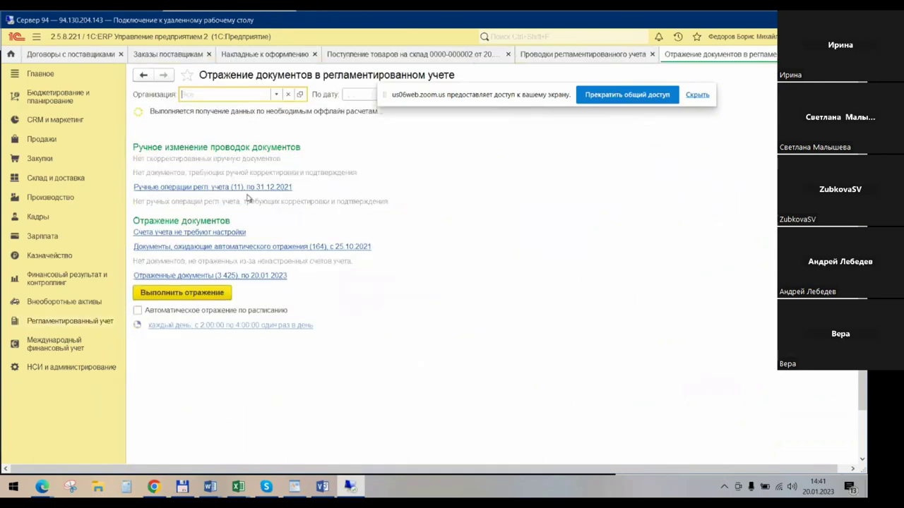
pyautogui.click(251, 187)
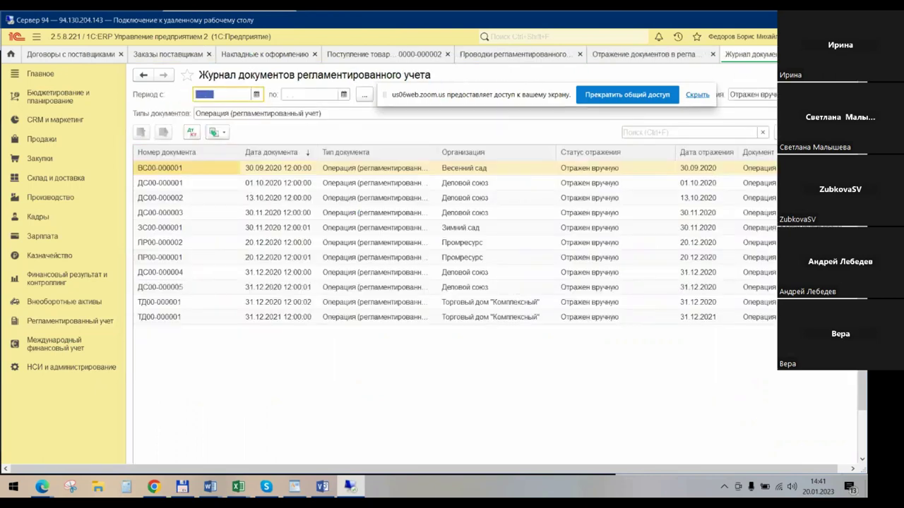
pyautogui.press('Escape')
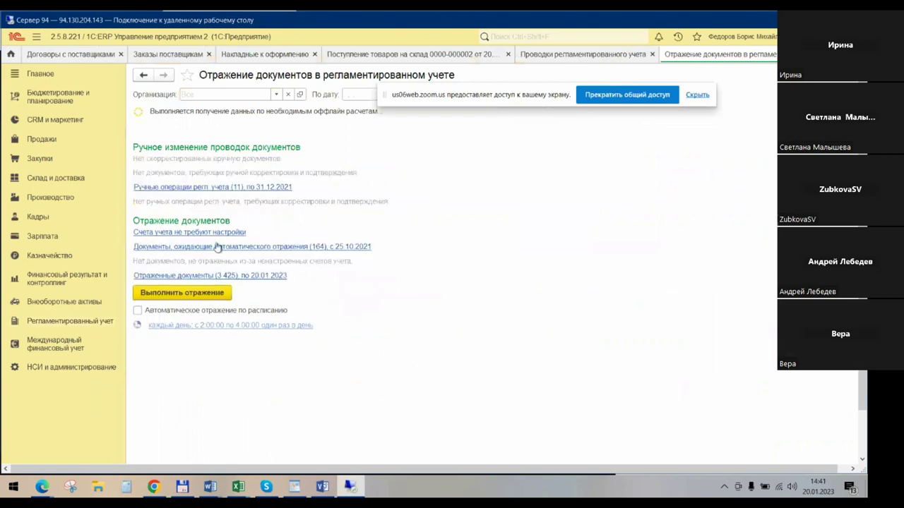
pyautogui.click(215, 231)
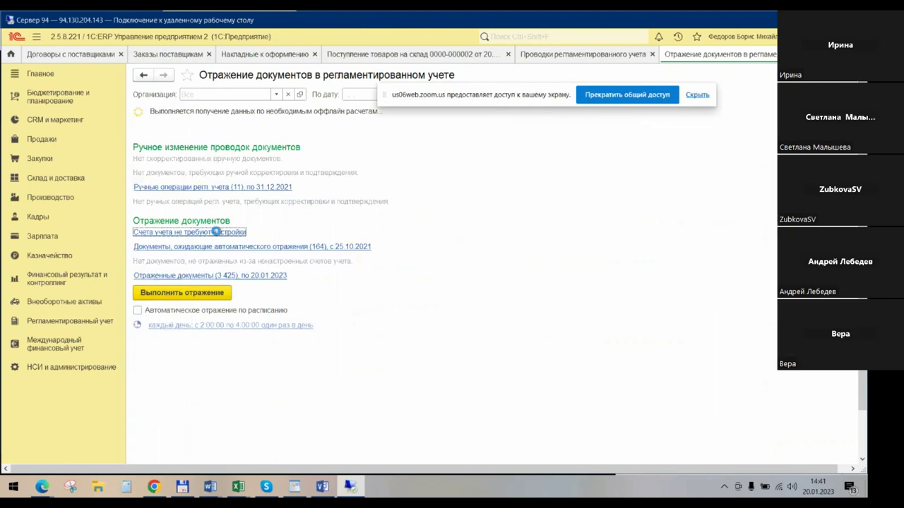
pyautogui.click(217, 232)
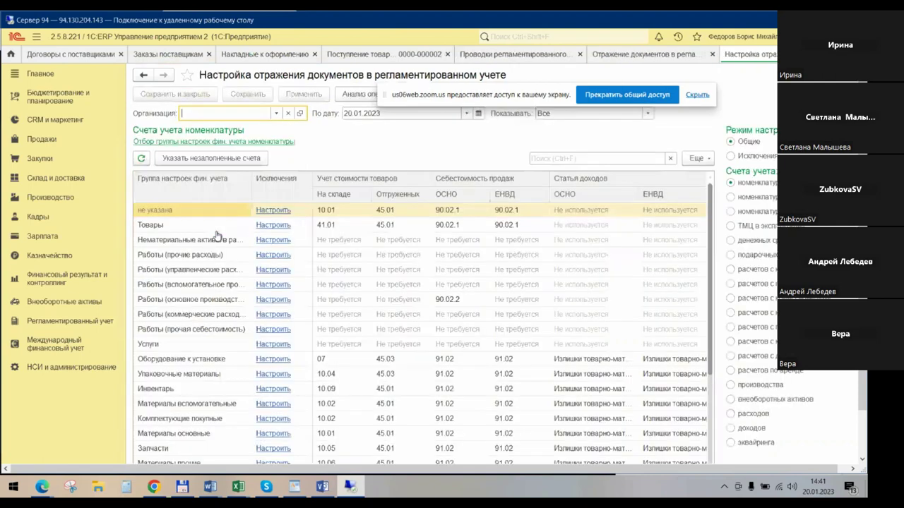
# Review the accounting accounts configured for the "Товары" group, including its exceptions and the cost, VAT and revenue columns.
pyautogui.click(206, 226)
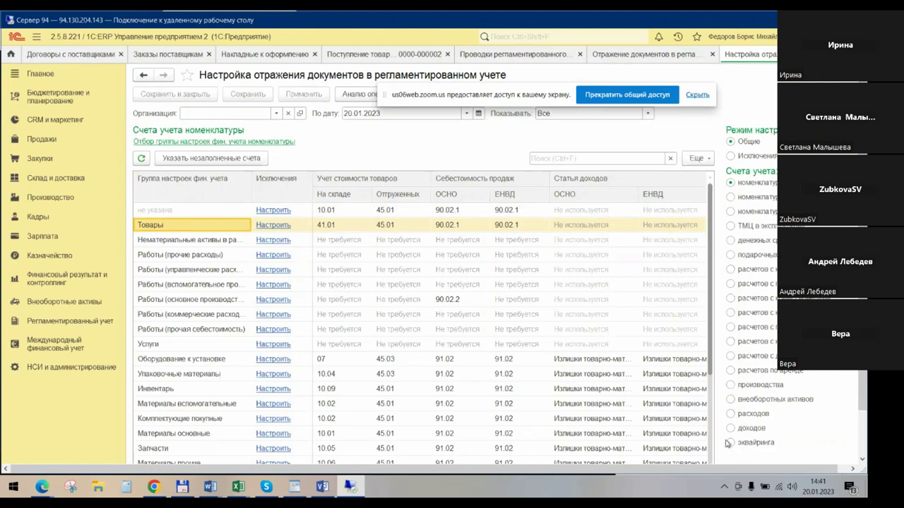
pyautogui.hscroll(1, 567, 471)
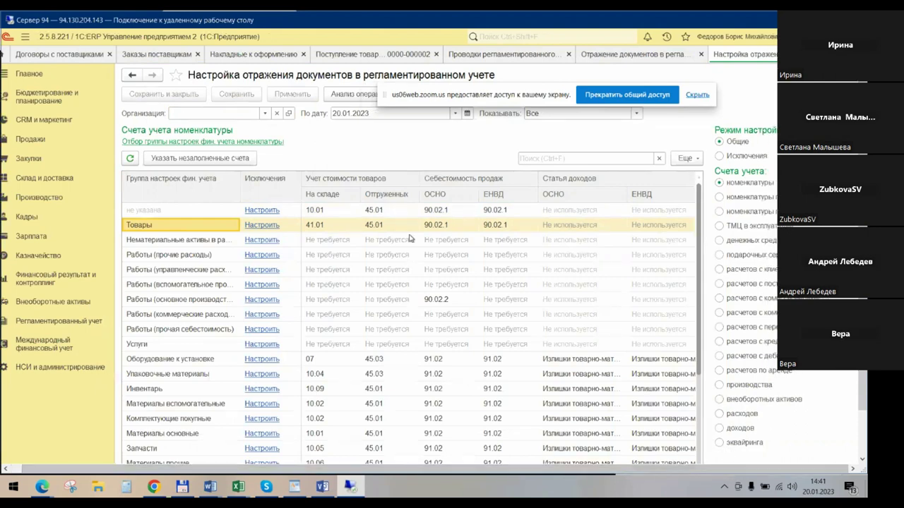
pyautogui.click(258, 229)
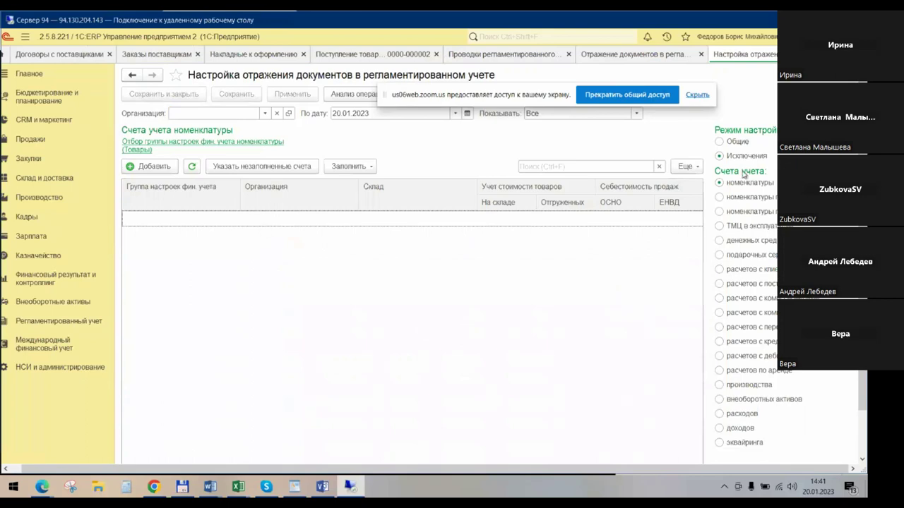
pyautogui.click(719, 141)
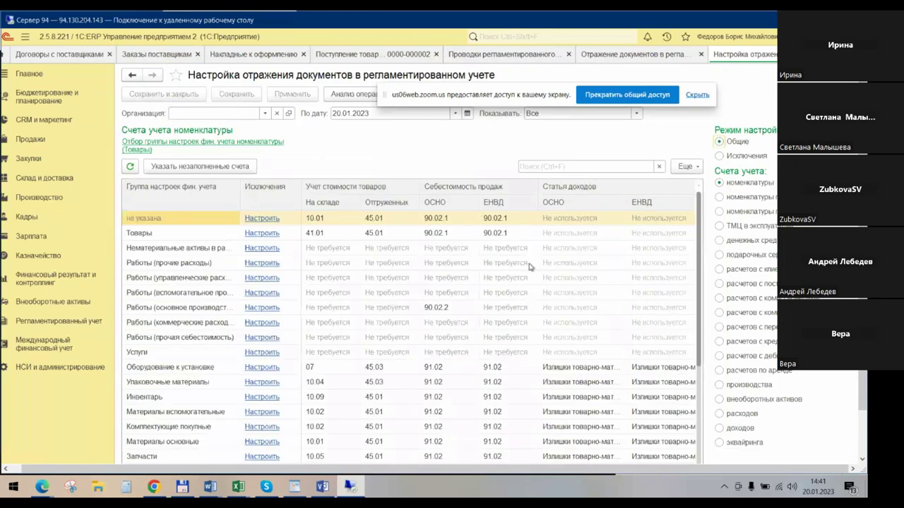
pyautogui.click(400, 234)
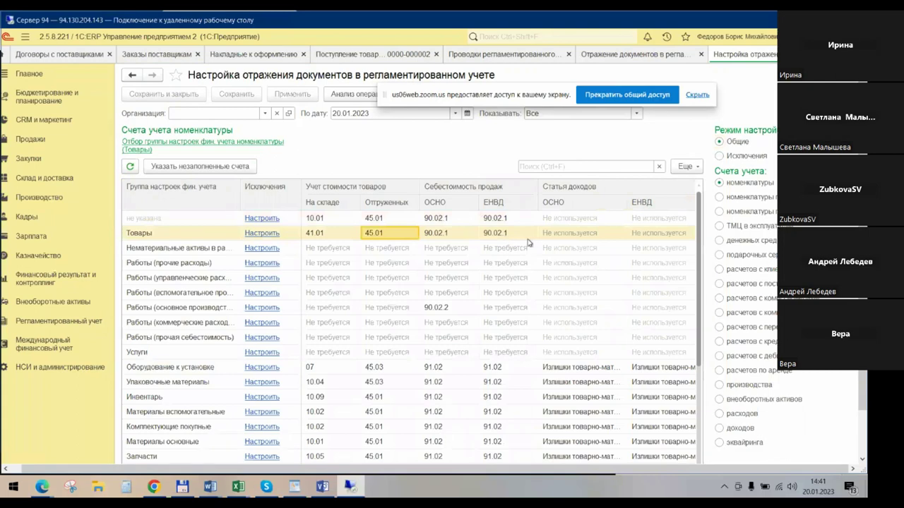
pyautogui.press('Right')
pyautogui.press('Right')
pyautogui.press('Right')
pyautogui.press('Right')
pyautogui.press('Right')
pyautogui.press('Right')
pyautogui.press('Right')
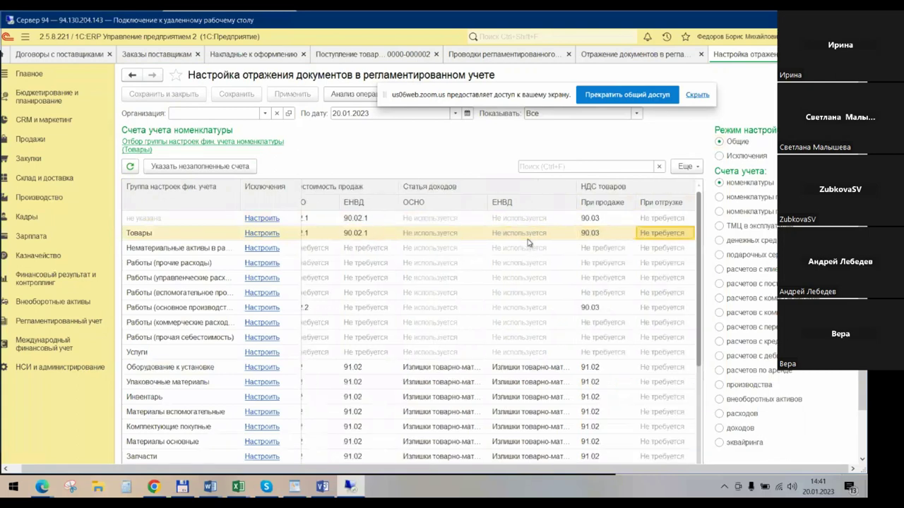
pyautogui.press('Right')
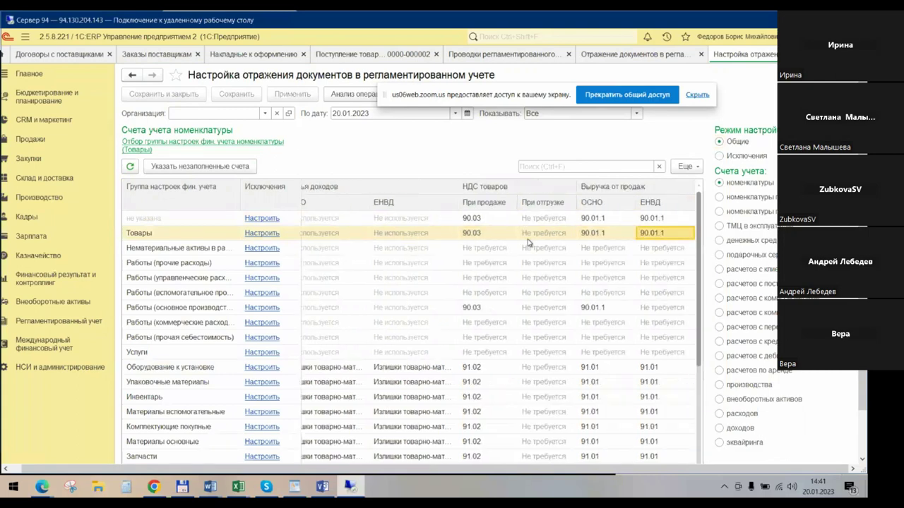
pyautogui.press('Left')
pyautogui.press('Left')
pyautogui.press('Left')
pyautogui.press('Left')
pyautogui.press('Left')
pyautogui.press('Left')
pyautogui.press('Left')
pyautogui.press('Left')
pyautogui.press('Left')
pyautogui.press('Left')
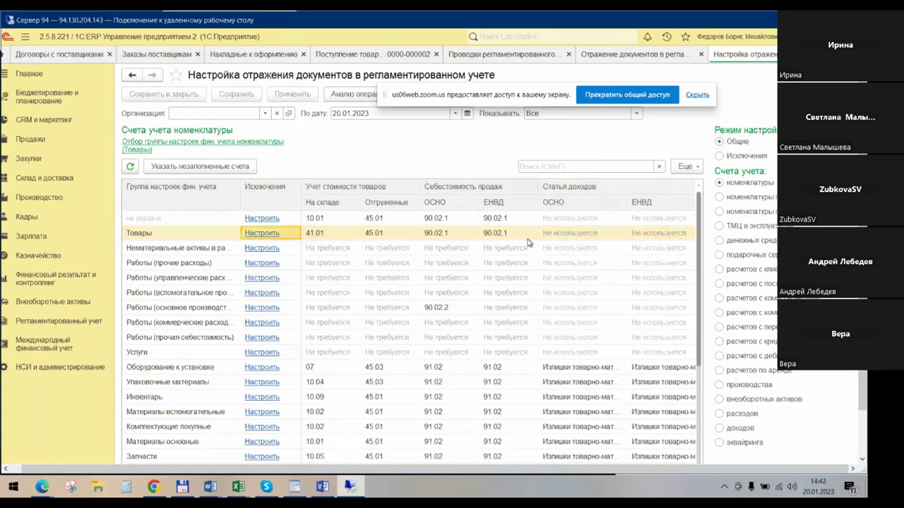
pyautogui.press('Left')
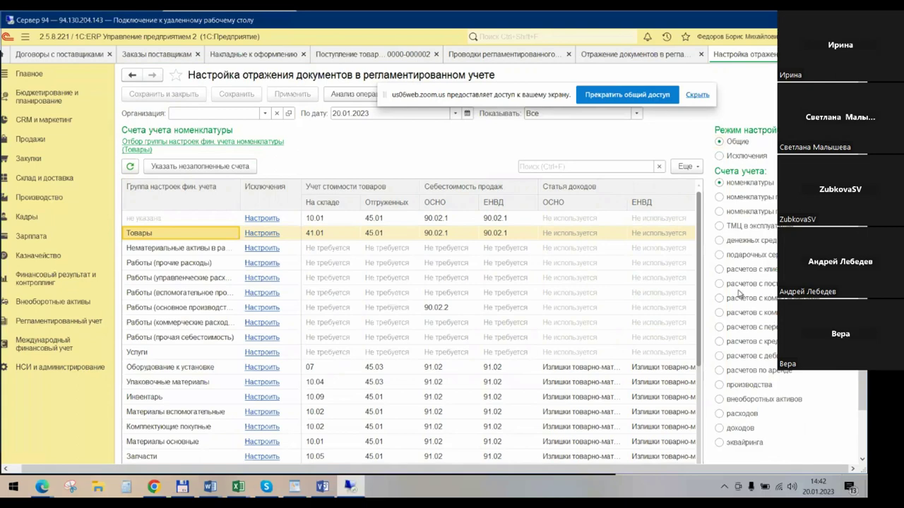
# Show the common accounts for settlements with suppliers and widen the financial accounting group column.
pyautogui.click(719, 285)
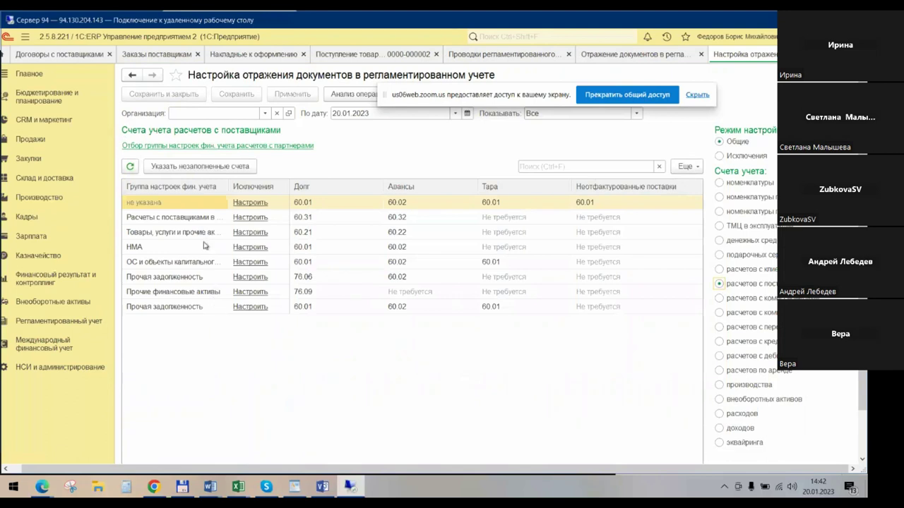
pyautogui.click(236, 186)
pyautogui.moveTo(226, 186)
pyautogui.mouseDown()
pyautogui.moveTo(297, 186)
pyautogui.moveTo(238, 189)
pyautogui.mouseUp()
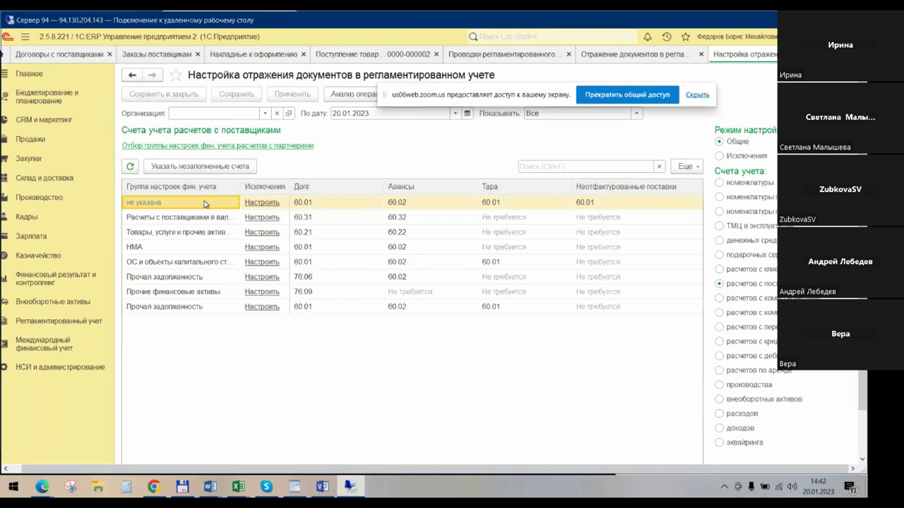
pyautogui.click(249, 206)
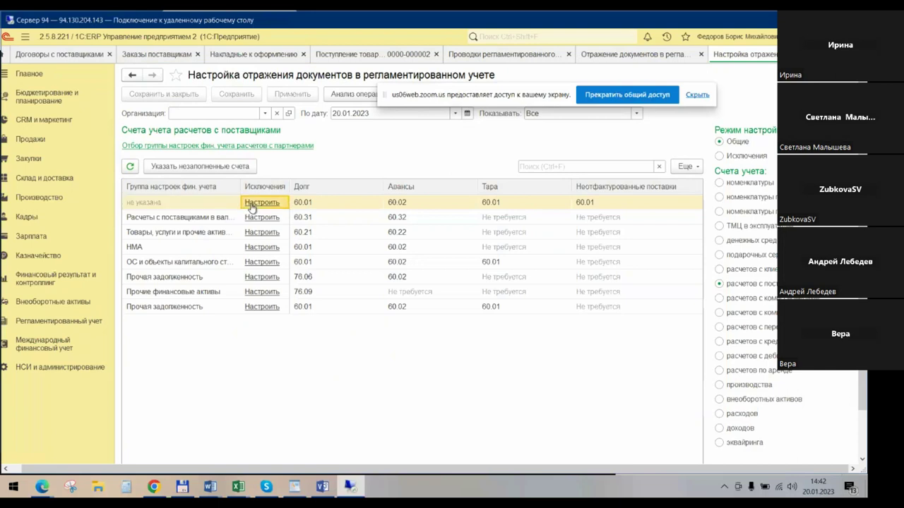
# Try to edit the common "Неотфактурованные поставки" account for the unspecified financial accounting group.
pyautogui.click(606, 205)
pyautogui.click(606, 206)
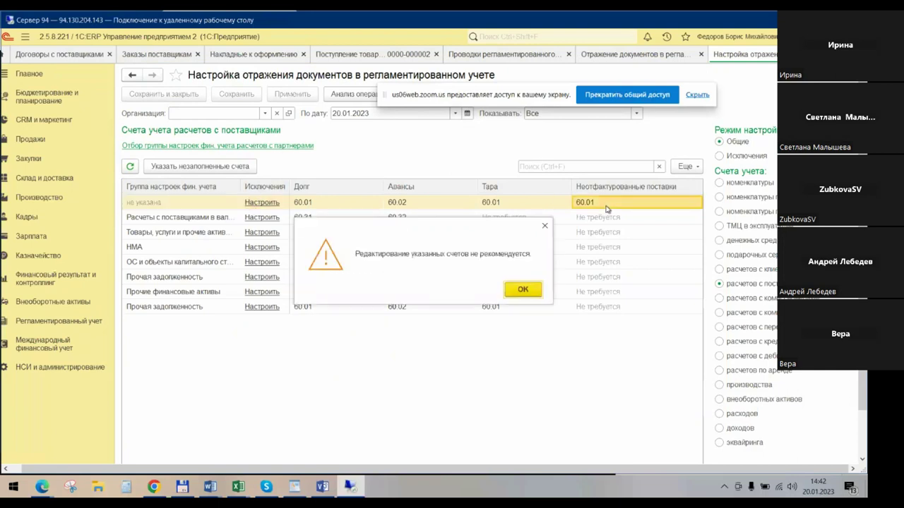
pyautogui.click(522, 290)
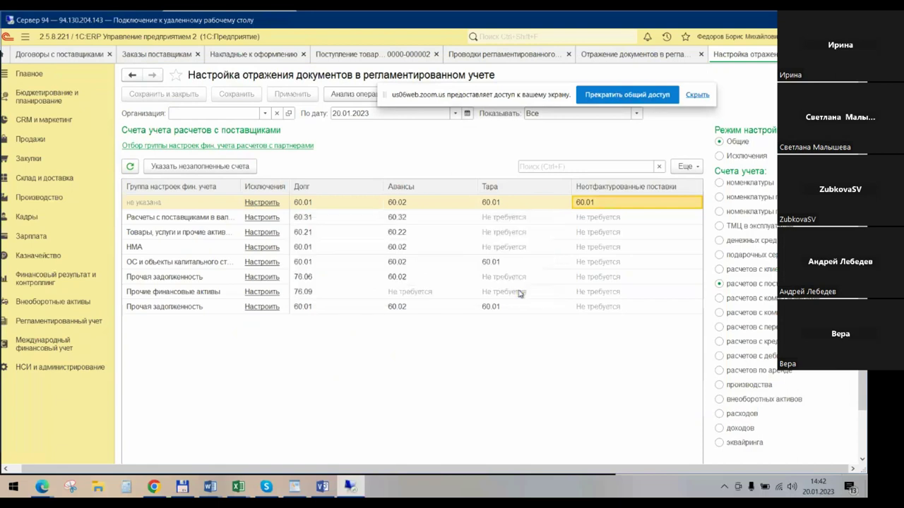
pyautogui.click(661, 204)
pyautogui.click(532, 293)
# Add an exception to the supplier settlement accounts and choose account 60.НП for "Долг" from the chart of accounts.
pyautogui.click(719, 156)
pyautogui.click(140, 168)
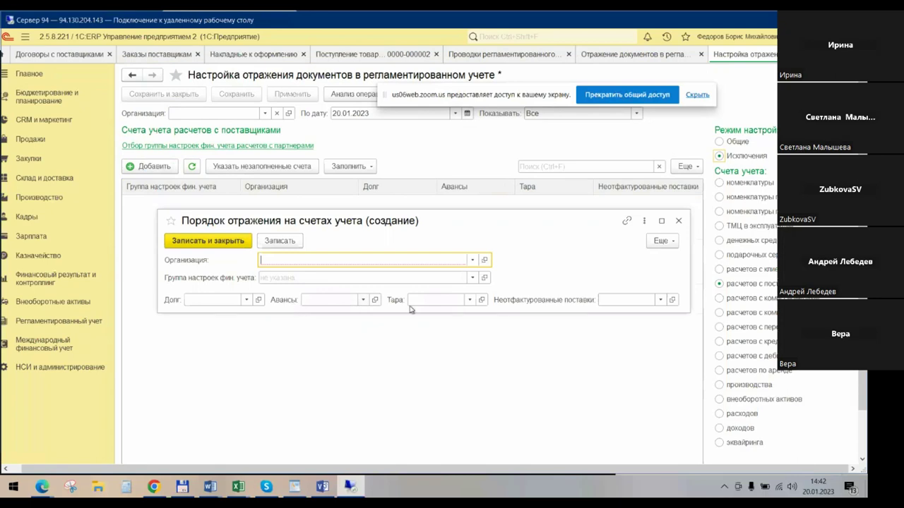
pyautogui.click(245, 300)
pyautogui.click(244, 332)
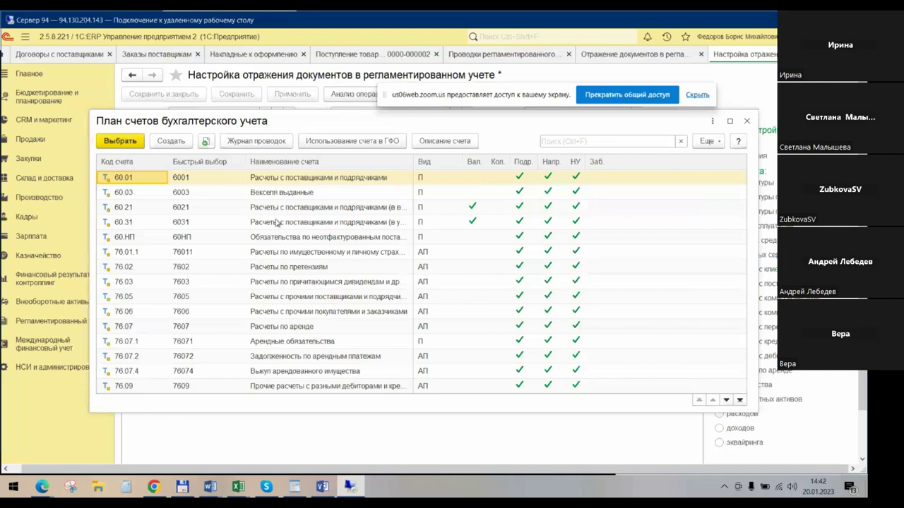
pyautogui.click(296, 240)
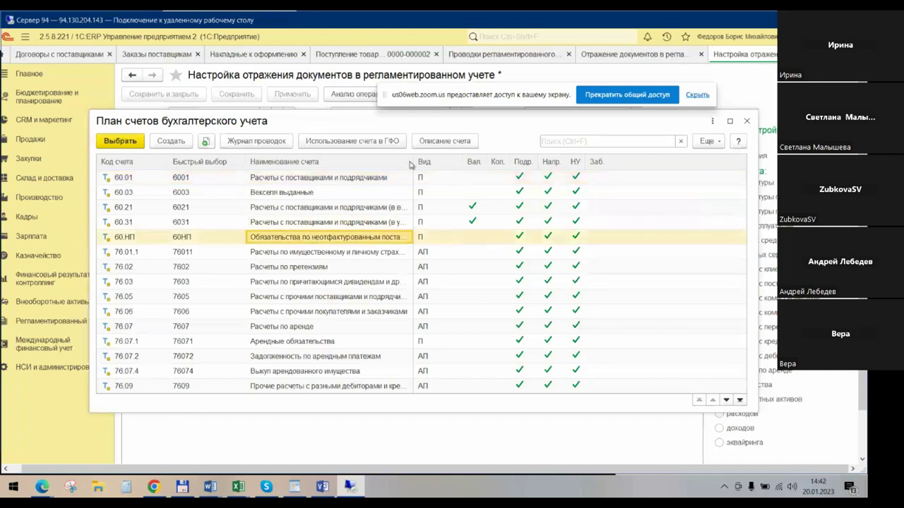
pyautogui.moveTo(411, 161); pyautogui.dragTo(479, 161)
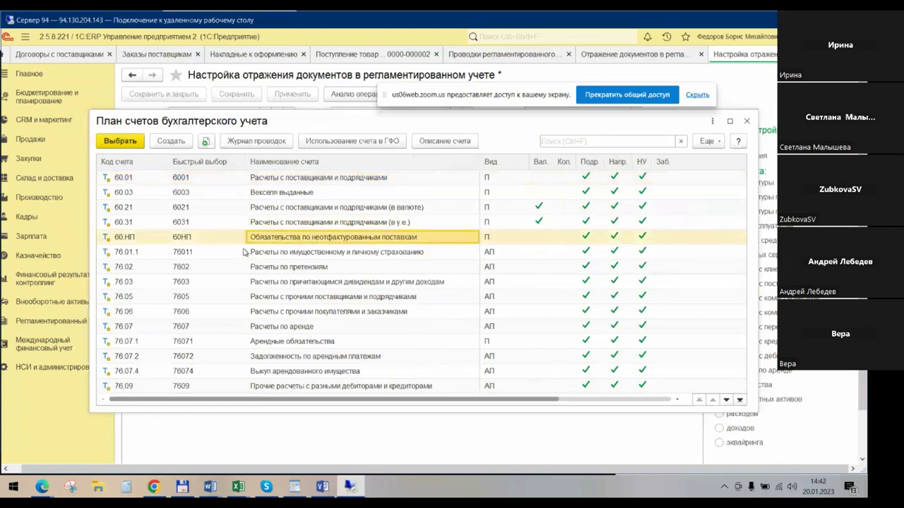
pyautogui.doubleClick(129, 243)
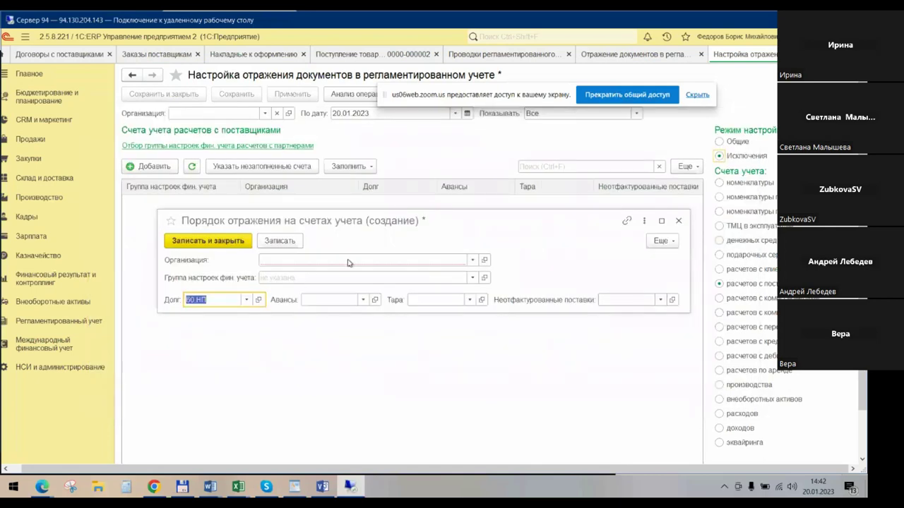
# Set the exception's organization to Орион and its "Неотфактурованные поставки" account to 60.НП, and save and close it.
pyautogui.click(353, 259)
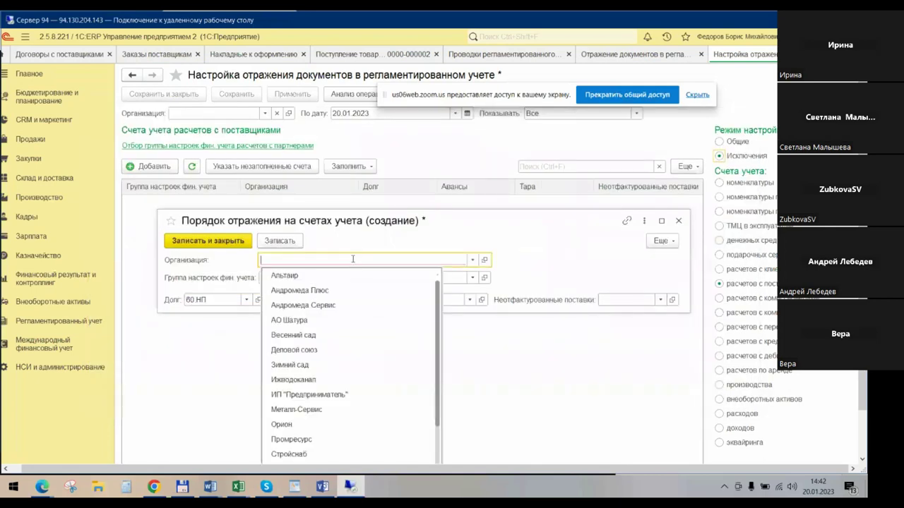
pyautogui.click(291, 426)
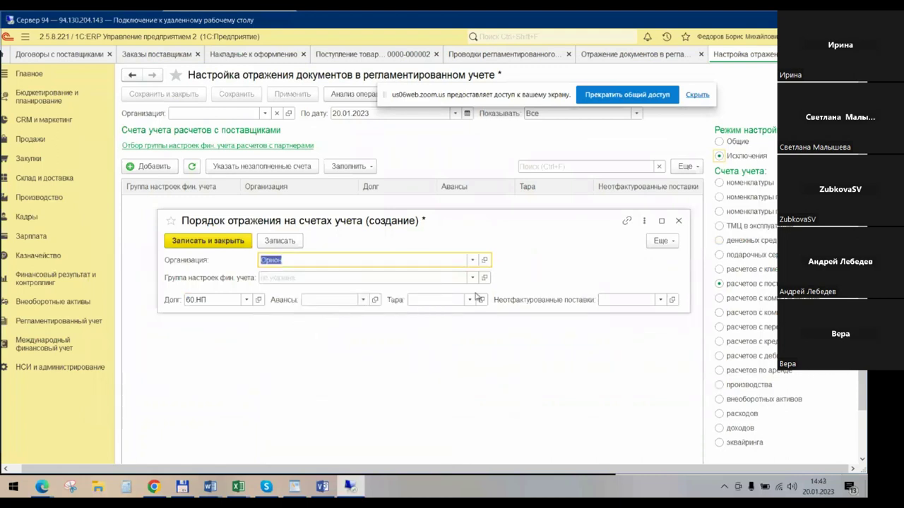
pyautogui.click(245, 299)
pyautogui.click(217, 339)
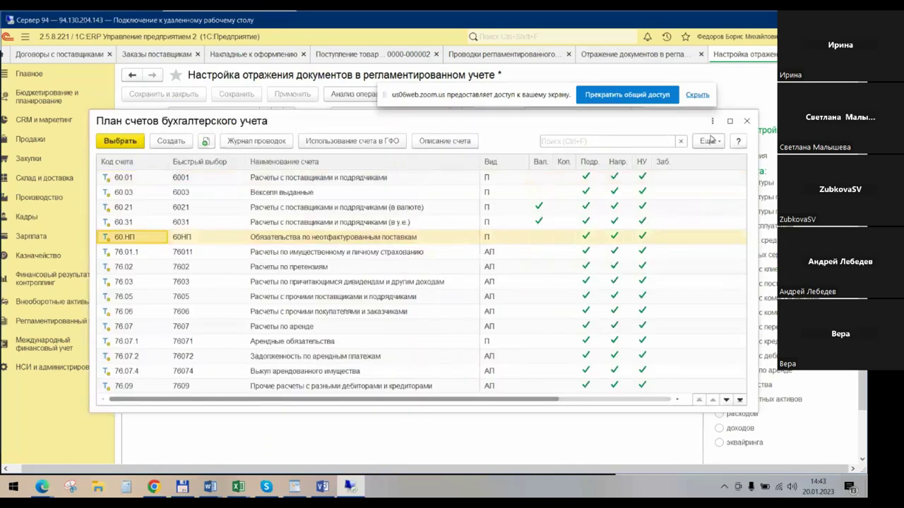
pyautogui.click(746, 120)
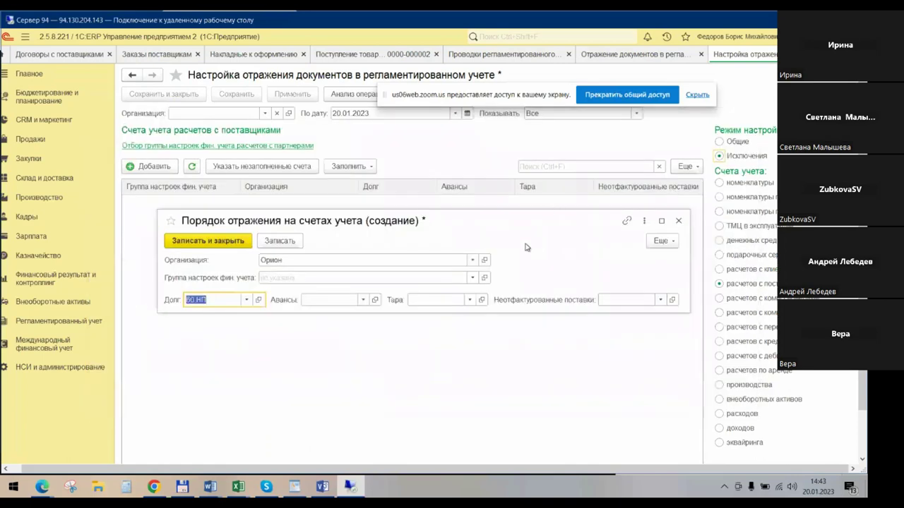
pyautogui.click(646, 299)
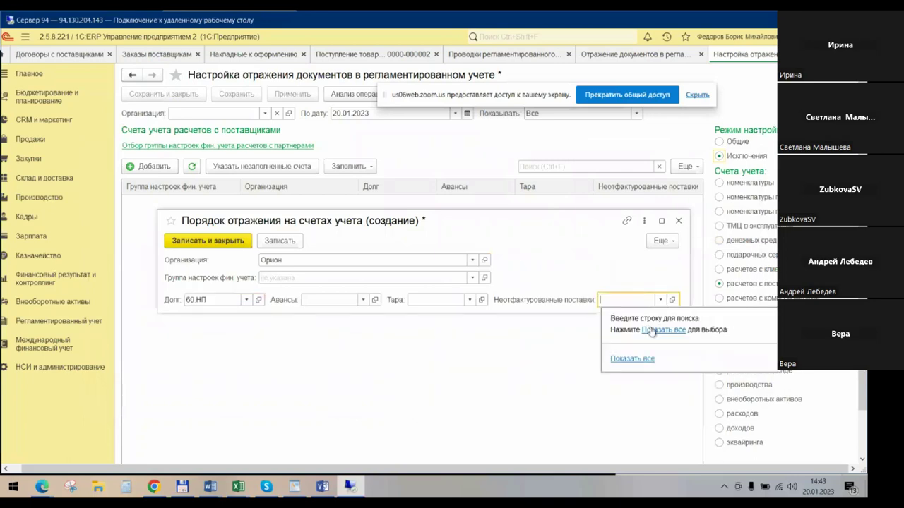
pyautogui.click(651, 331)
pyautogui.doubleClick(182, 237)
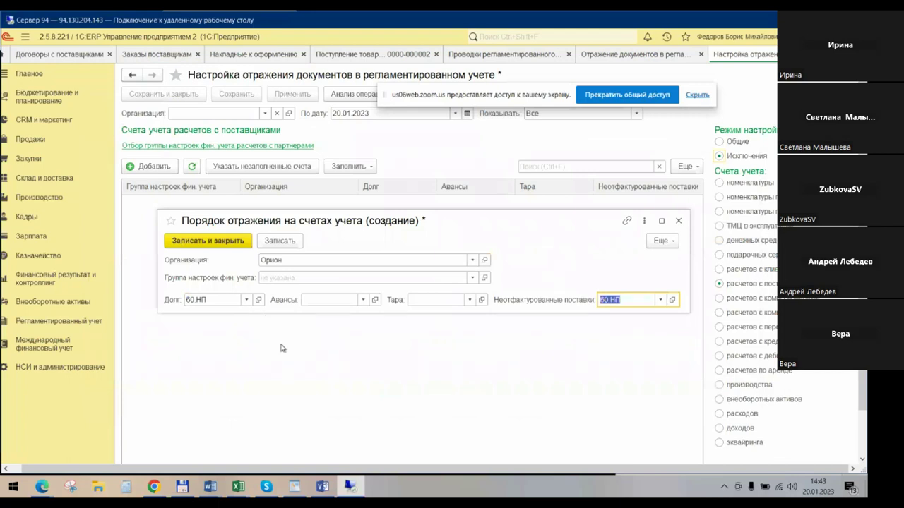
pyautogui.click(211, 241)
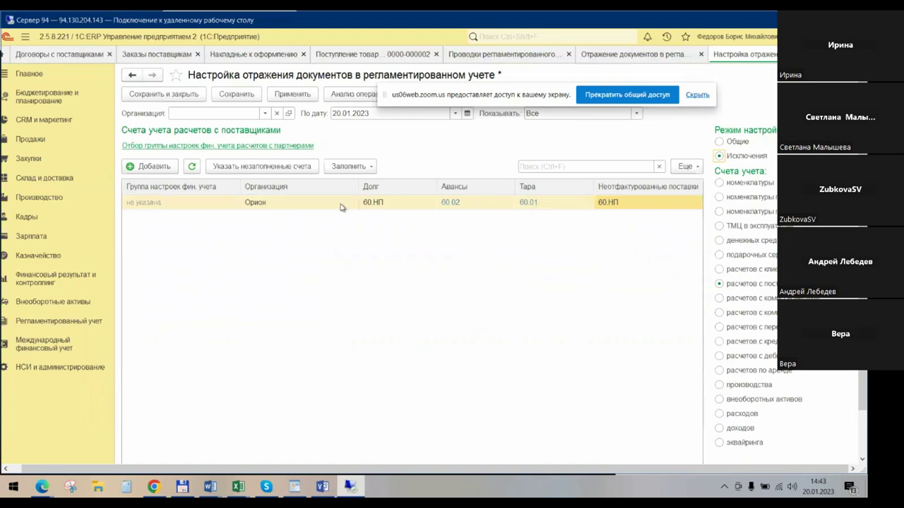
# Change the "Долг" account in the Орион exception to 60.01 and save the reflection settings.
pyautogui.doubleClick(384, 203)
pyautogui.click(420, 233)
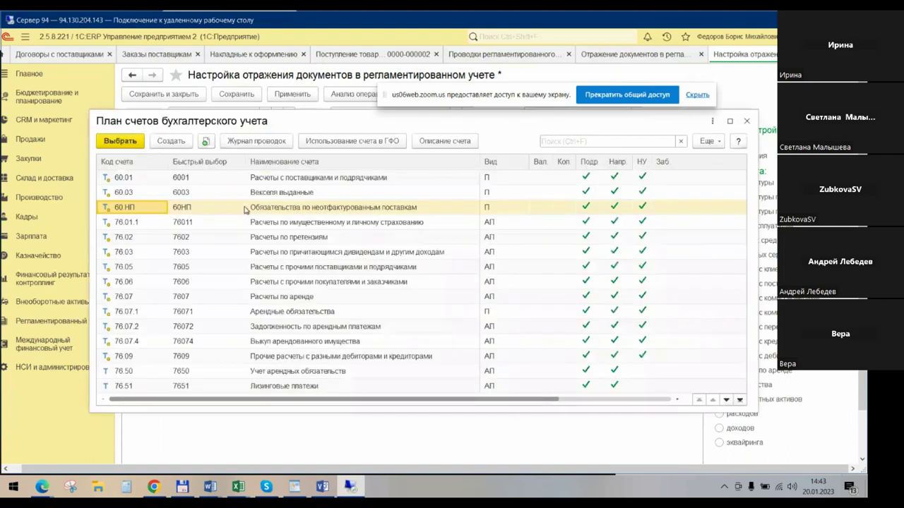
pyautogui.doubleClick(274, 182)
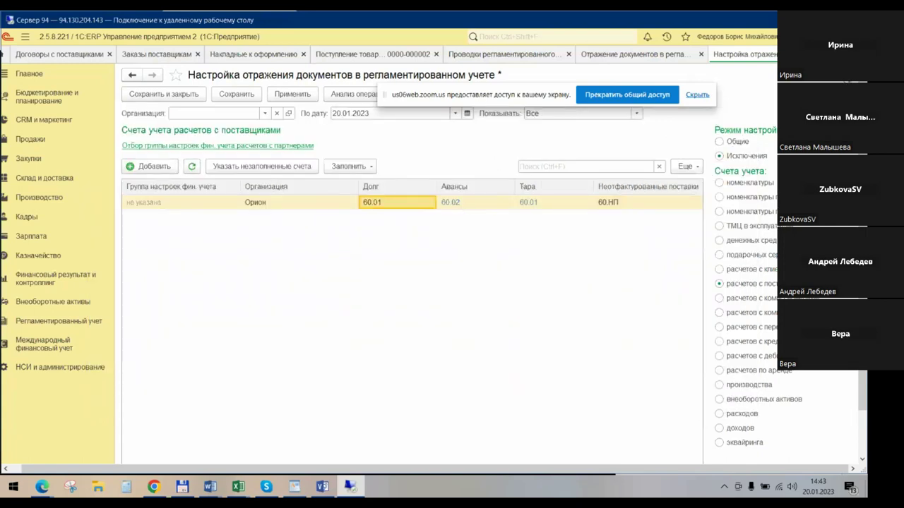
pyautogui.click(223, 96)
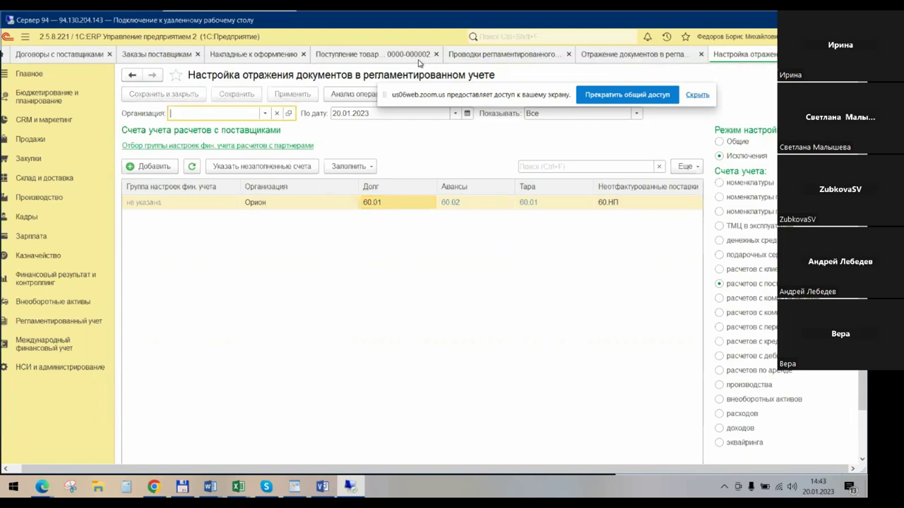
# Return to the "Поступление товаров на склад" document for Товар 002, post it again and reflect it in regulated accounting.
pyautogui.click(591, 60)
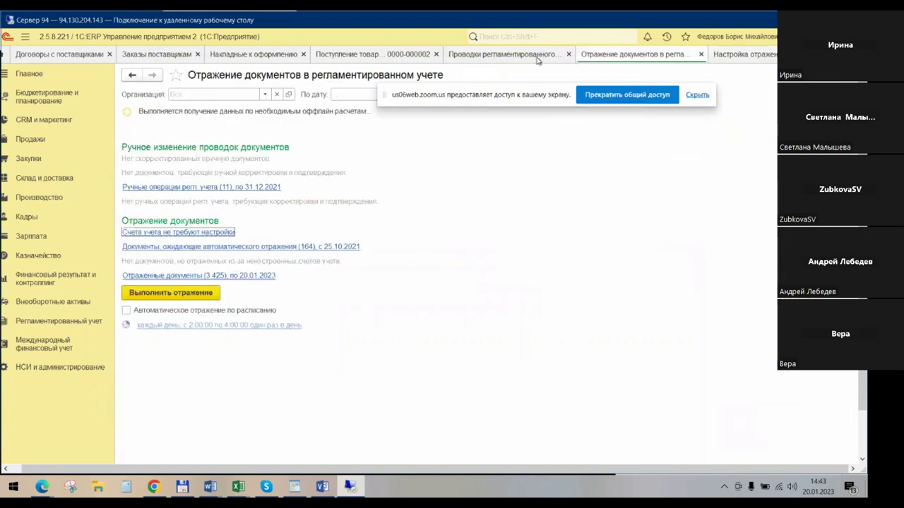
pyautogui.click(410, 60)
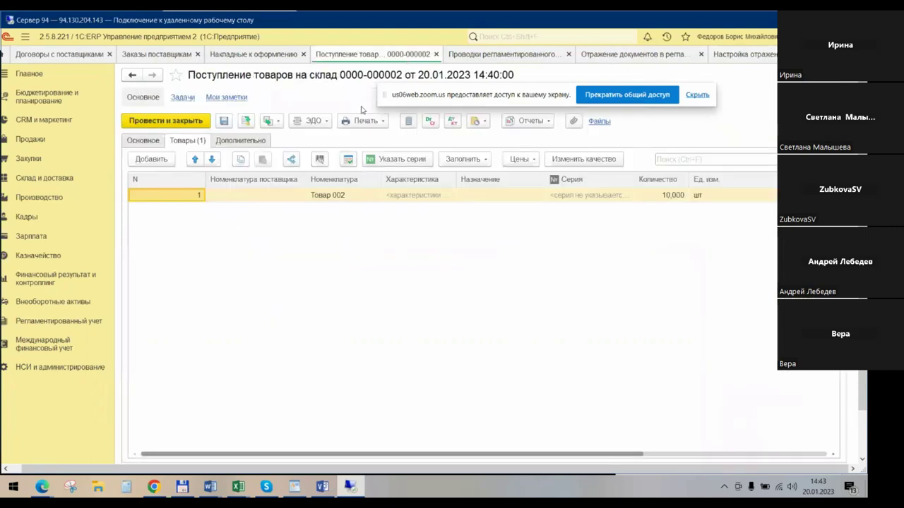
pyautogui.click(246, 120)
pyautogui.click(245, 120)
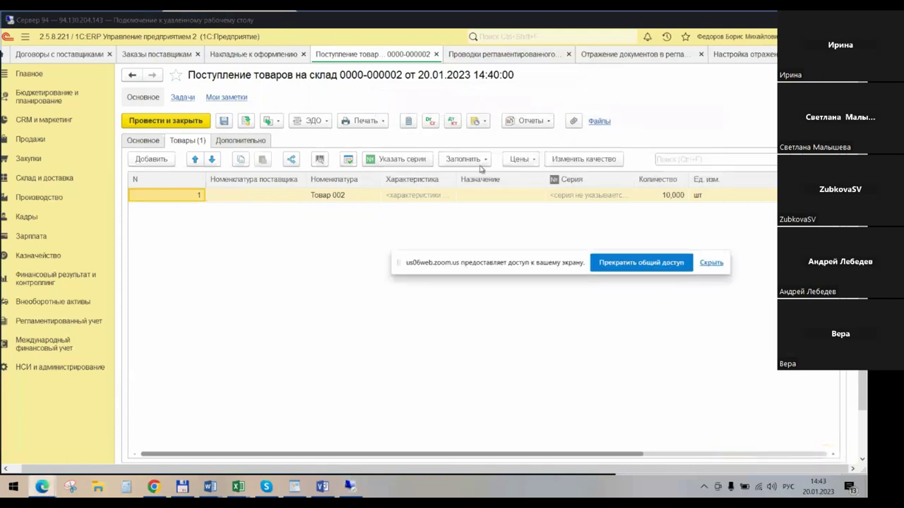
pyautogui.click(450, 124)
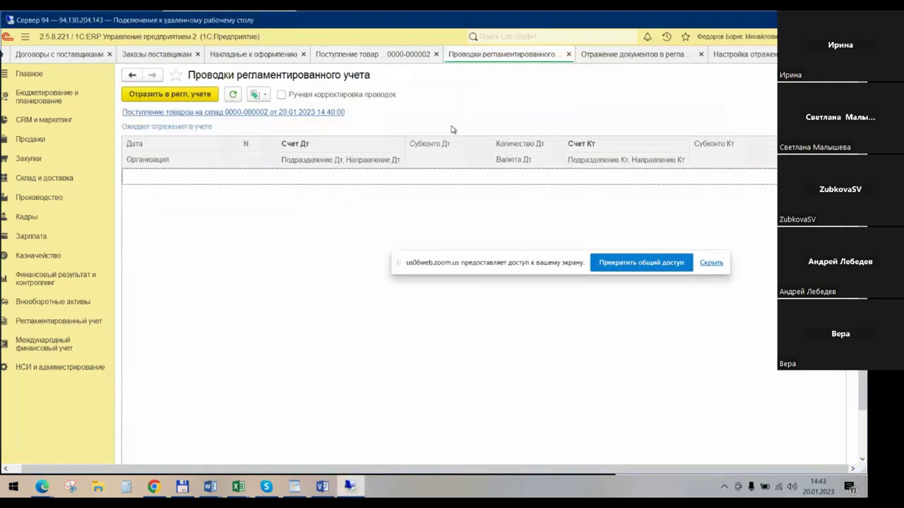
pyautogui.click(183, 97)
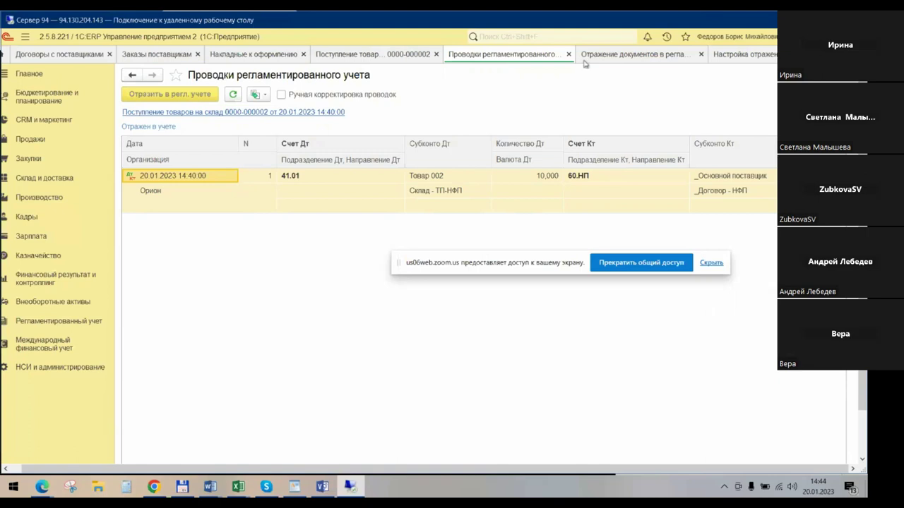
# Close the entries and generate the purchase report "Контроль оформления товаров в пути и неотфактурованных поставок", examining the Товар 002 line and its recommendation.
pyautogui.click(569, 54)
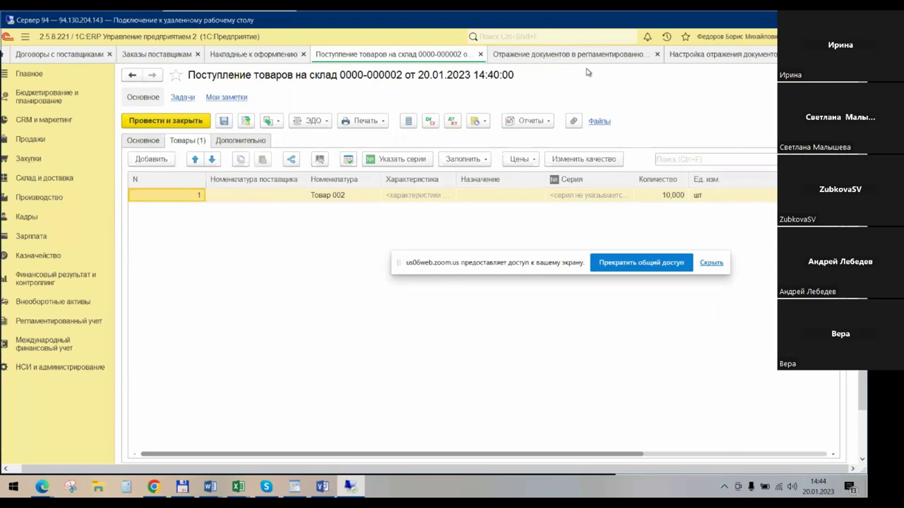
pyautogui.click(31, 161)
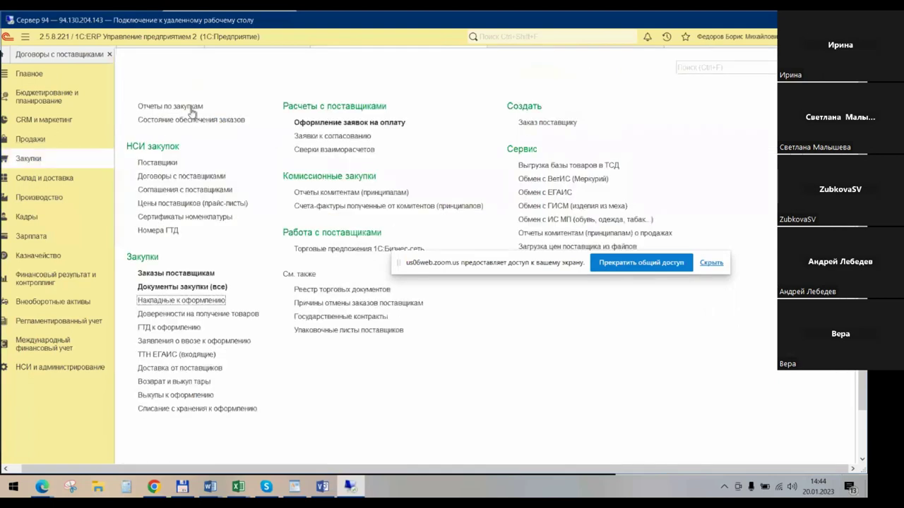
pyautogui.click(192, 110)
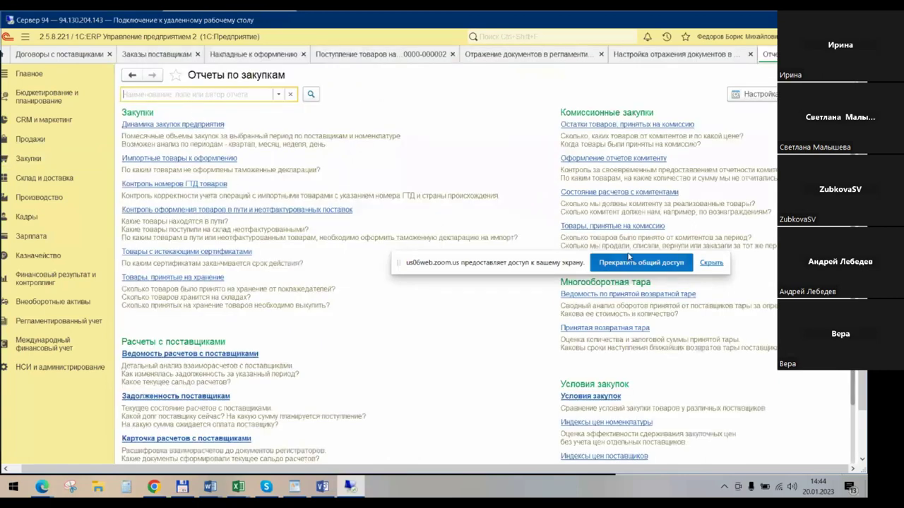
pyautogui.click(268, 210)
pyautogui.click(166, 96)
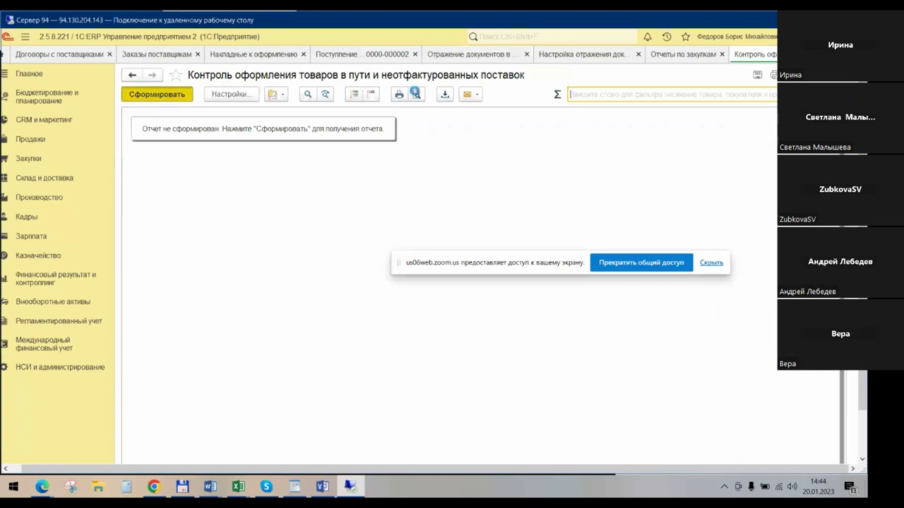
pyautogui.moveTo(465, 267); pyautogui.dragTo(476, 122)
pyautogui.click(436, 272)
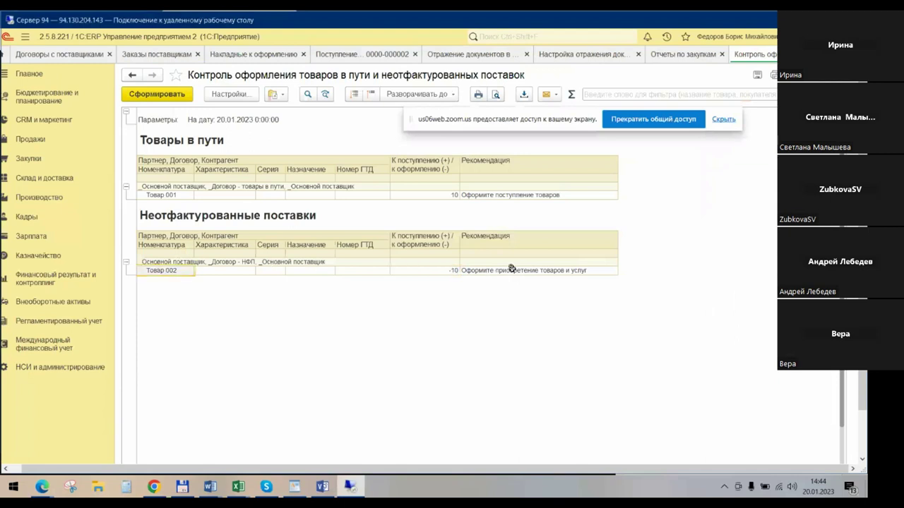
pyautogui.click(514, 271)
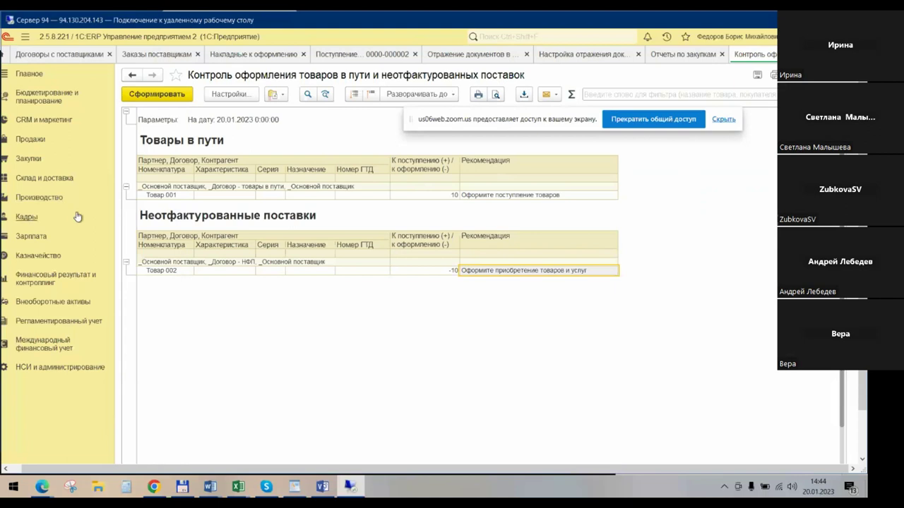
# From "Накладные к оформлению", create and post a "Приобретение товаров и услуг" for the 12 000 RUB supplier order with "фактуровка поставки".
pyautogui.click(29, 158)
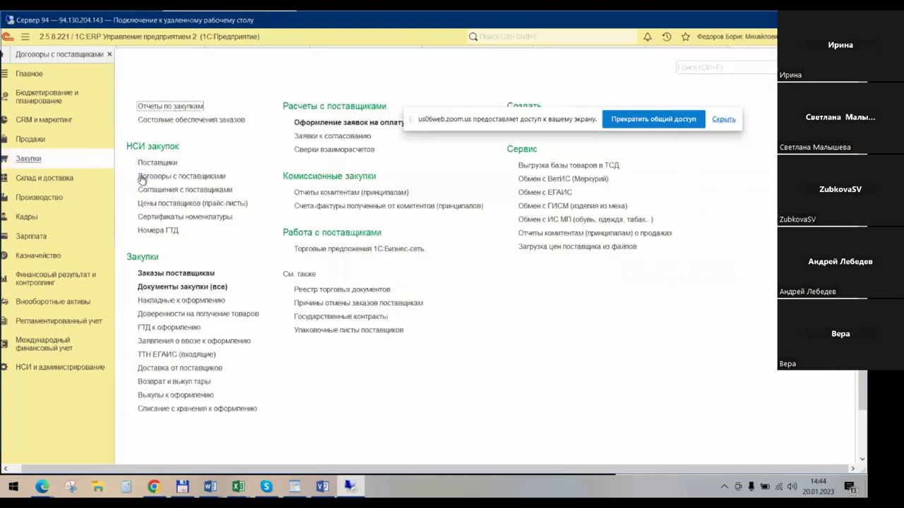
pyautogui.click(198, 301)
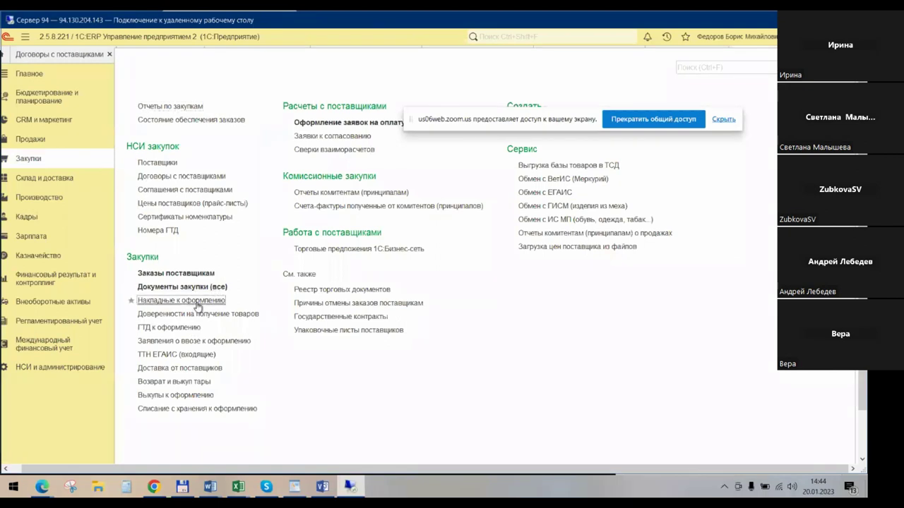
pyautogui.click(174, 111)
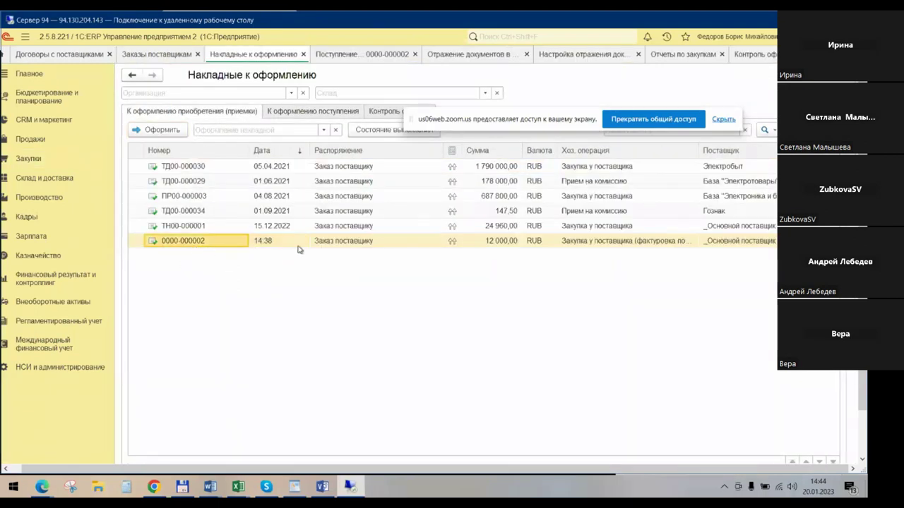
pyautogui.click(358, 244)
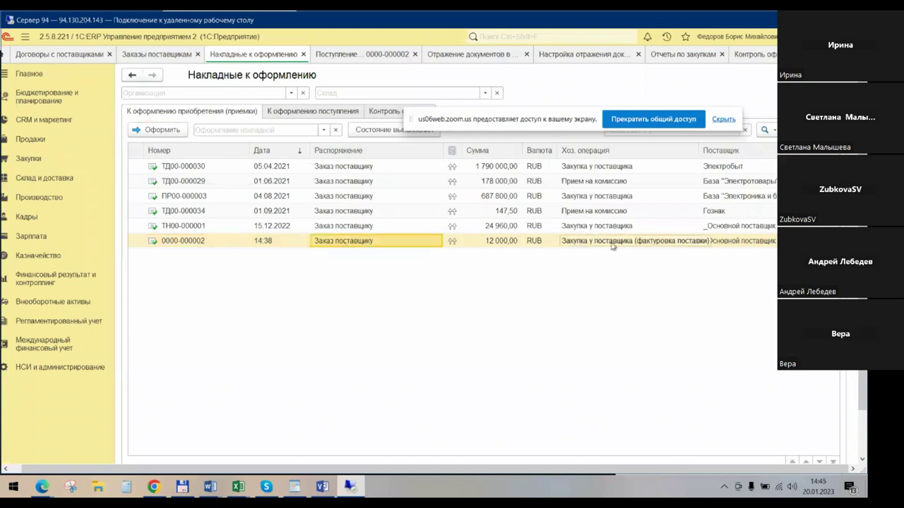
pyautogui.click(162, 130)
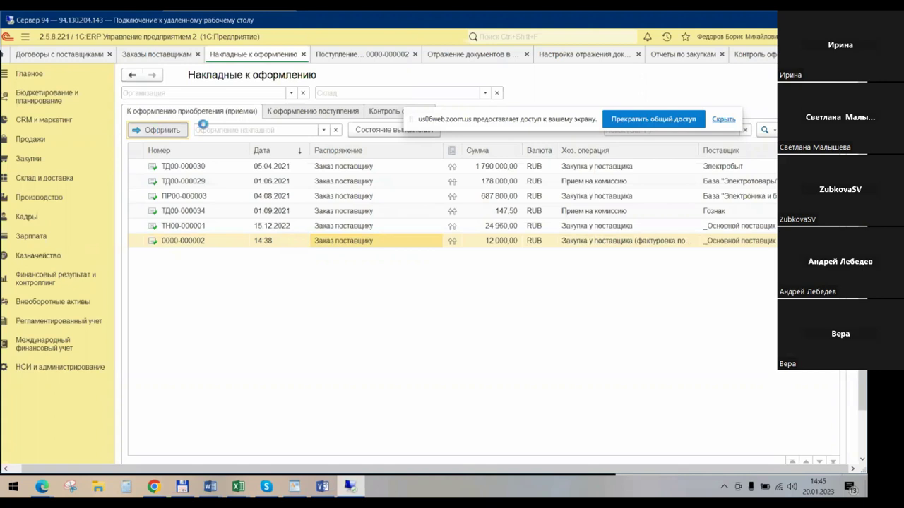
pyautogui.moveTo(553, 124); pyautogui.dragTo(645, 396)
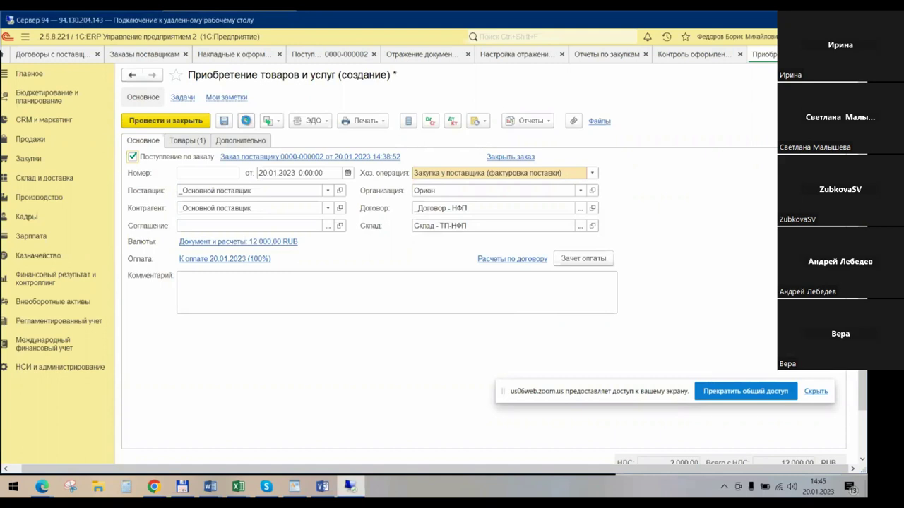
pyautogui.click(246, 121)
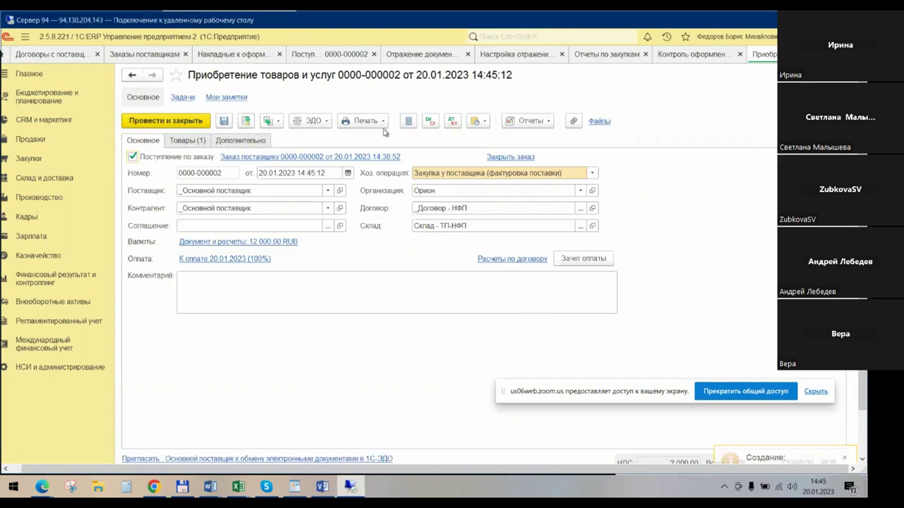
# Reflect the "Приобретение товаров и услуг" document in regulated accounting, review its entries and return to the document.
pyautogui.click(453, 122)
pyautogui.click(189, 93)
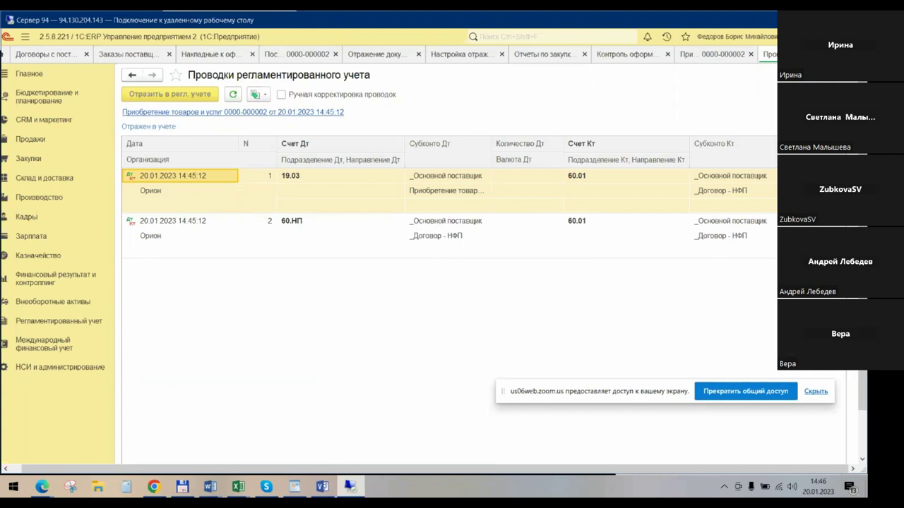
pyautogui.press('Escape')
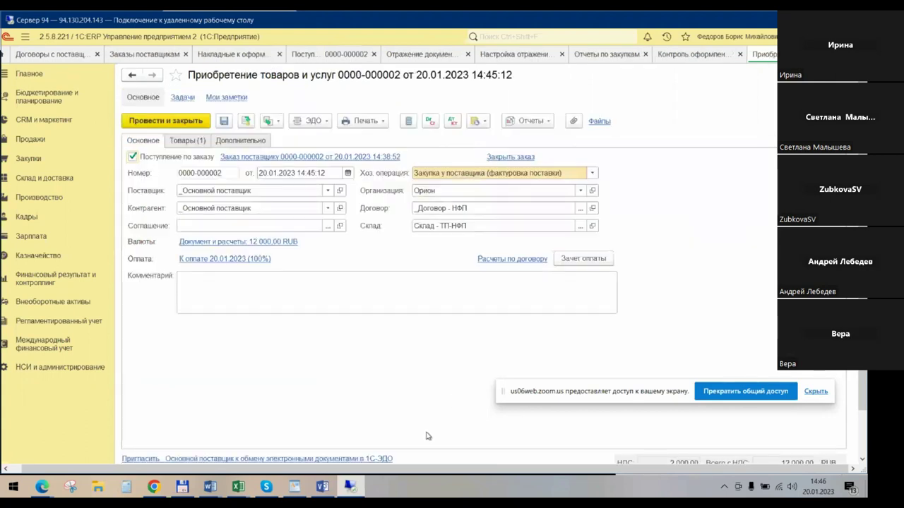
# Switch to the Zoom meeting in the browser, read the participants' questions in the chat and return to 1C:ERP.
pyautogui.moveTo(170, 489)
pyautogui.click(42, 486)
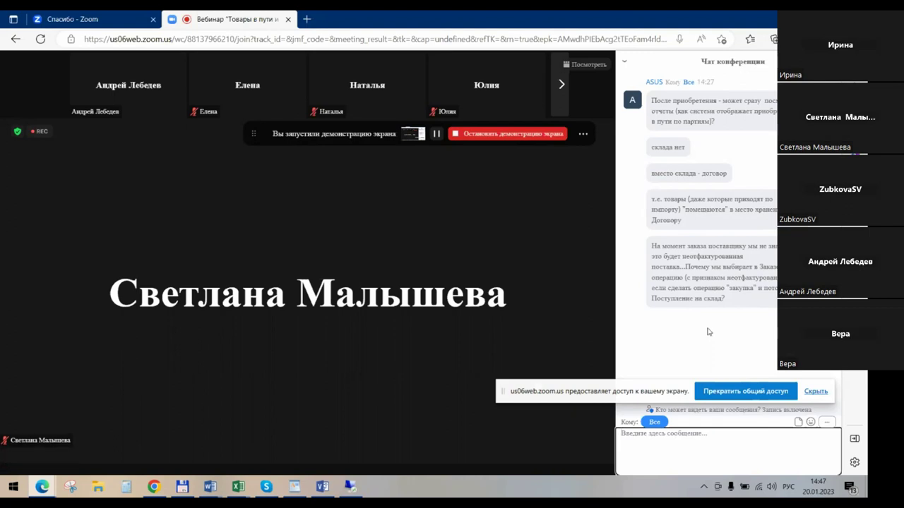
pyautogui.moveTo(589, 418)
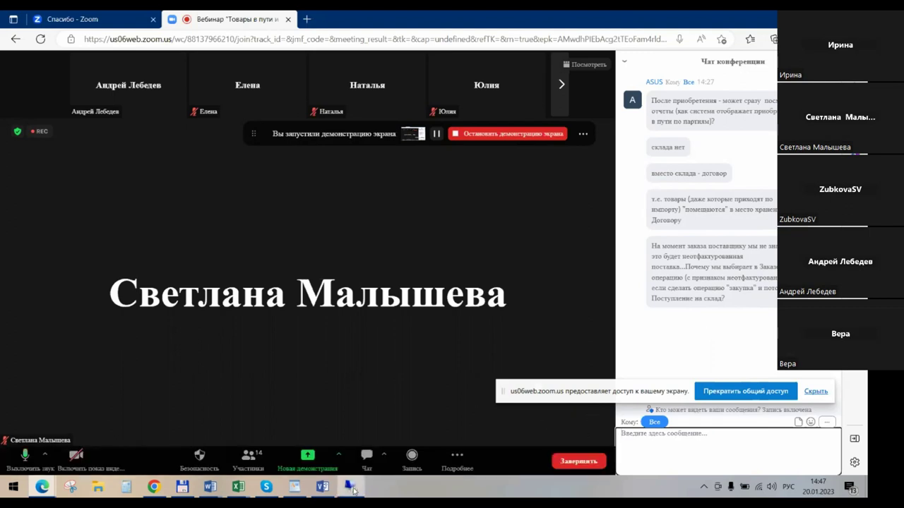
pyautogui.click(355, 448)
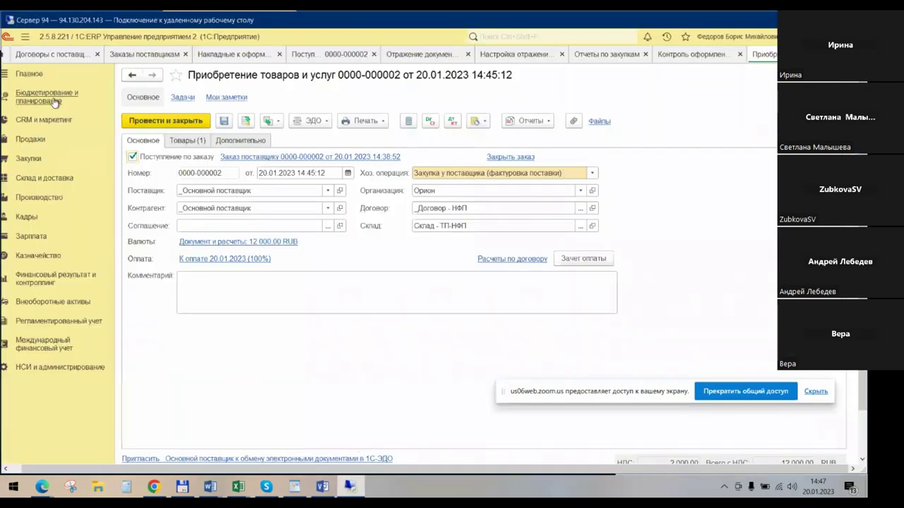
# Close all open forms and open the list of standard customer agreements "Типовые соглашения с клиентами".
pyautogui.rightClick(48, 57)
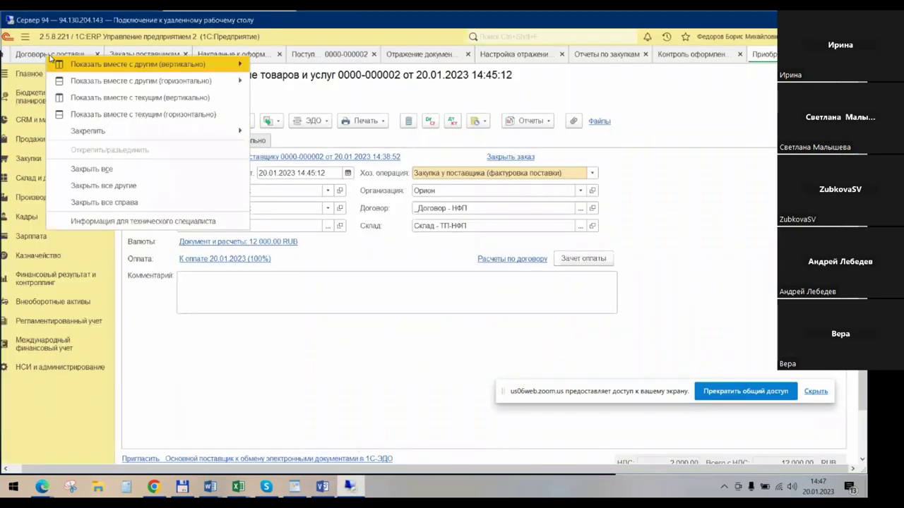
pyautogui.click(141, 170)
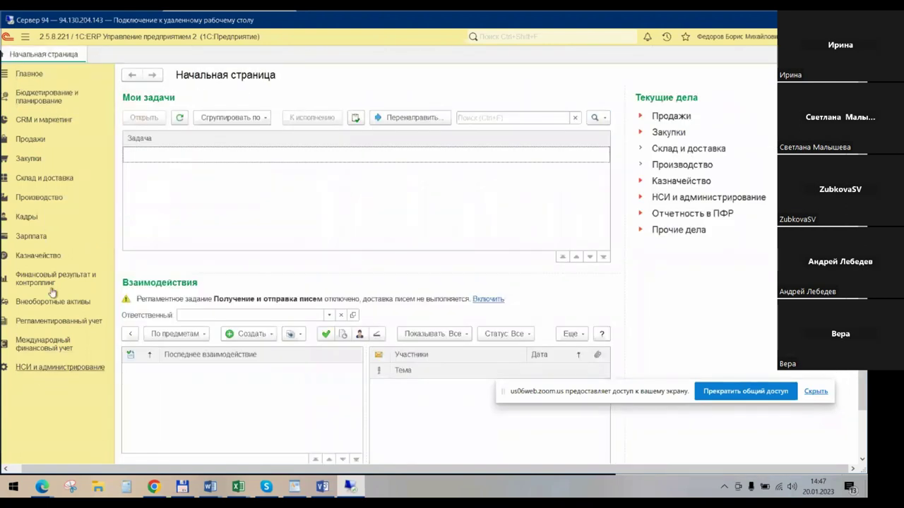
pyautogui.click(40, 144)
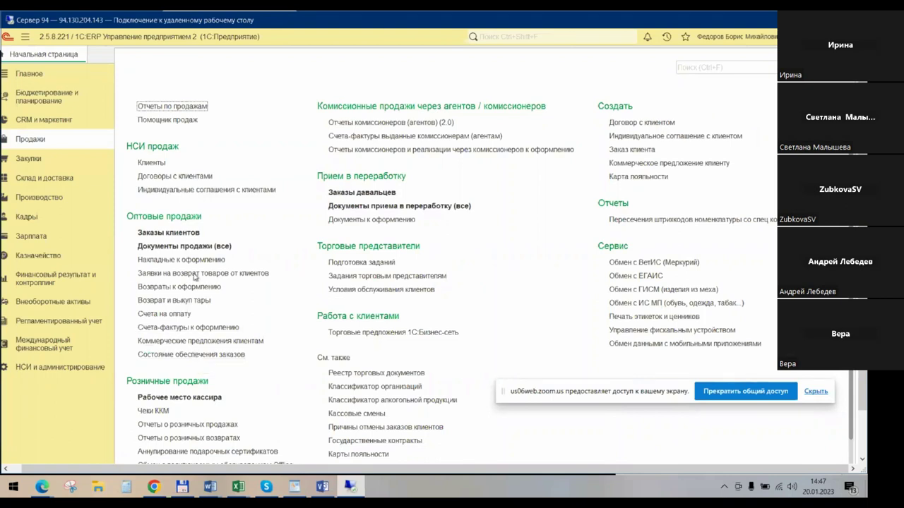
pyautogui.click(44, 121)
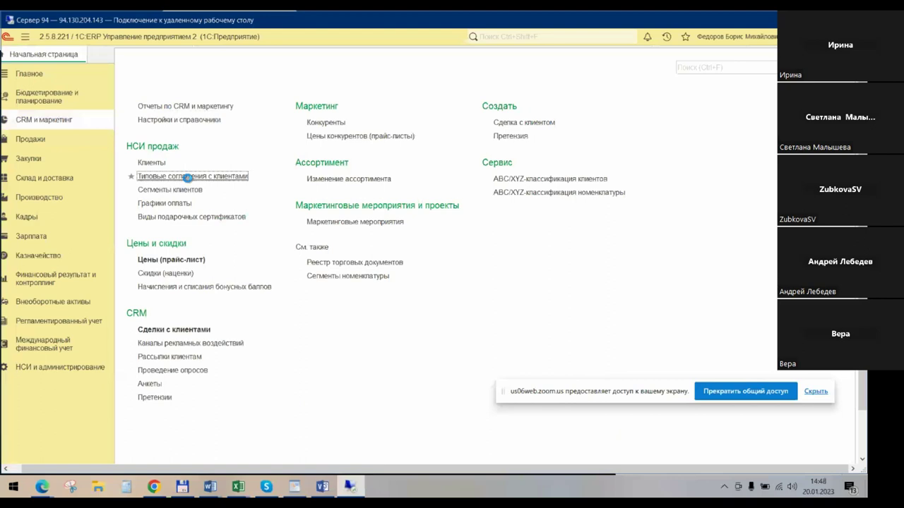
pyautogui.click(187, 177)
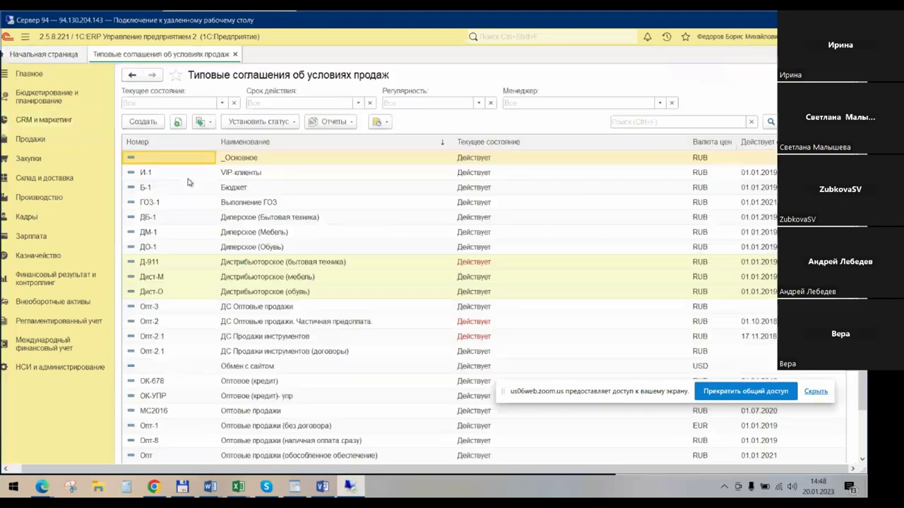
# Copy the "_Основное" sales agreement and name the copy "_Основное (товары в пути)".
pyautogui.rightClick(231, 159)
pyautogui.click(277, 187)
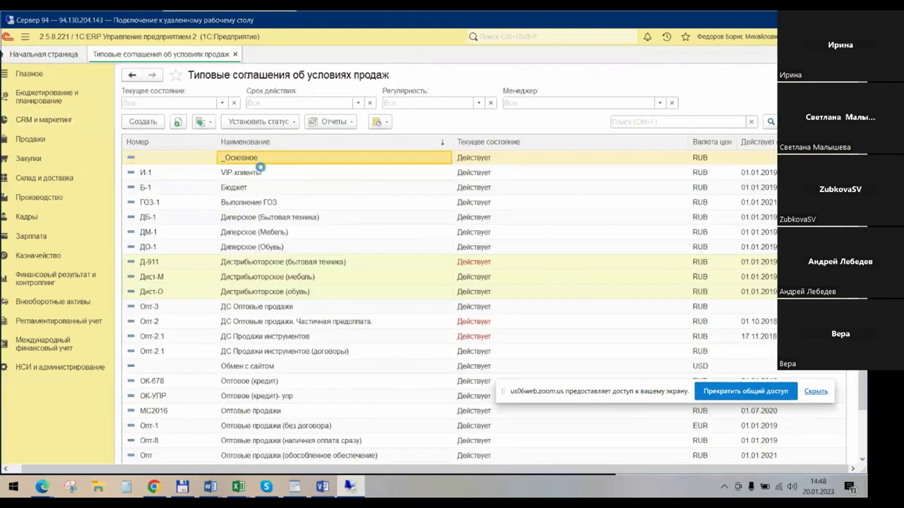
pyautogui.click(251, 177)
pyautogui.click(265, 175)
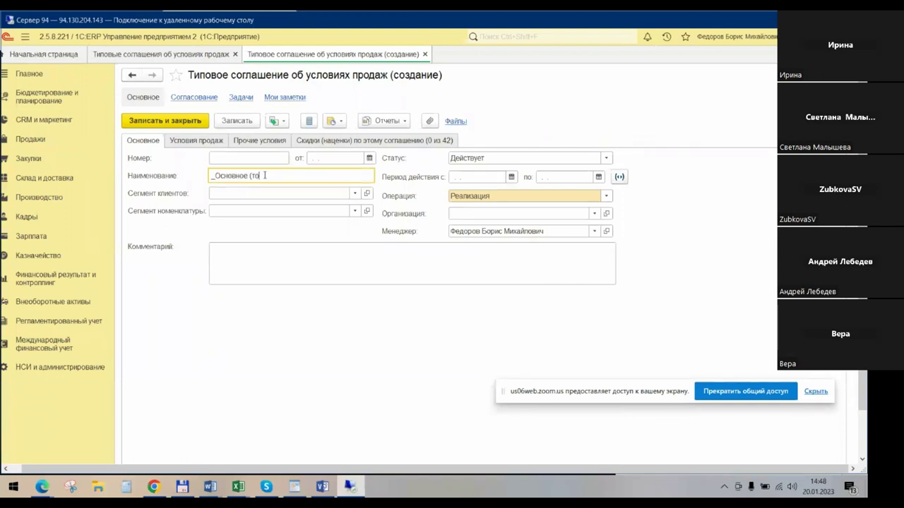
pyautogui.write('(товары в пути')
# Enable "Возможна отгрузка без перехода права собственности" in the agreement's sales conditions, then save and close the agreement.
pyautogui.click(209, 140)
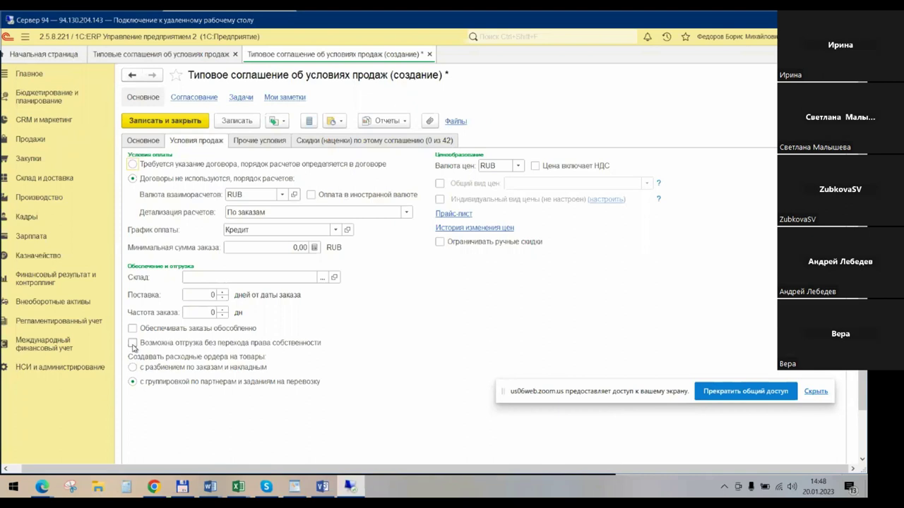
pyautogui.moveTo(188, 346)
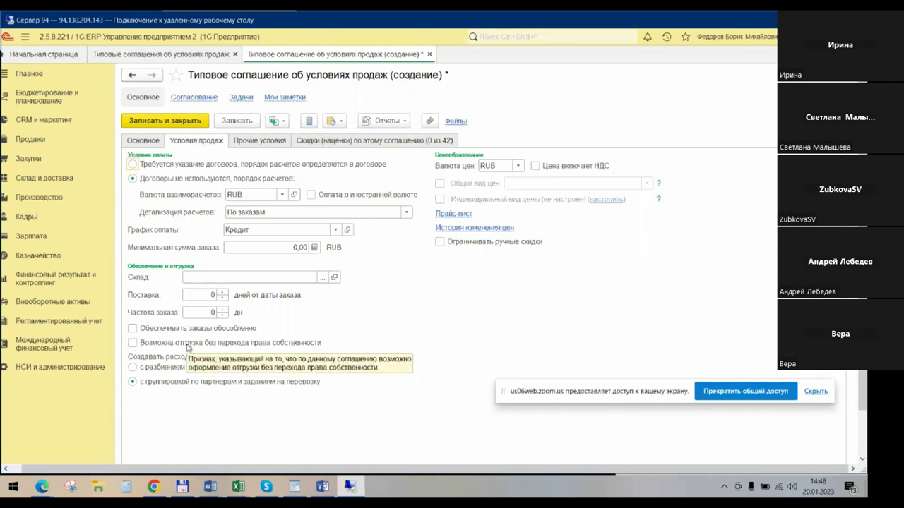
pyautogui.click(132, 343)
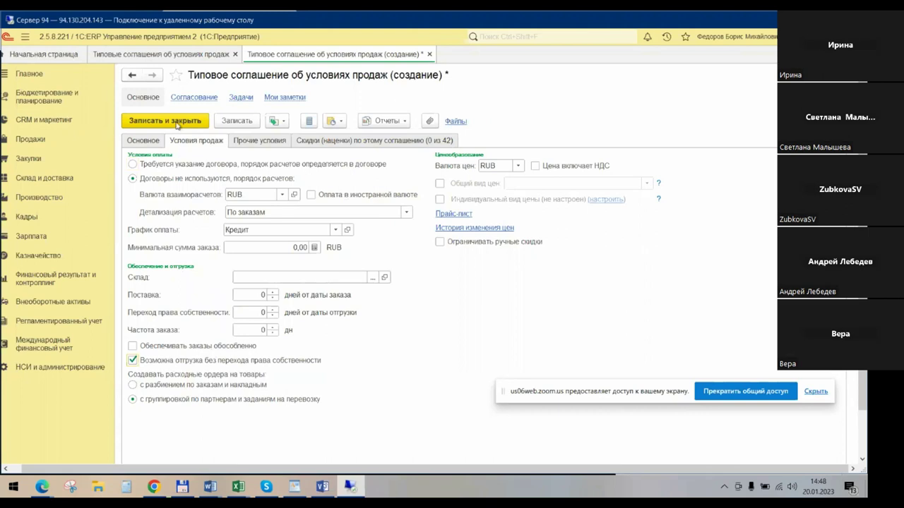
pyautogui.hotkey('ctrl', 'Return')
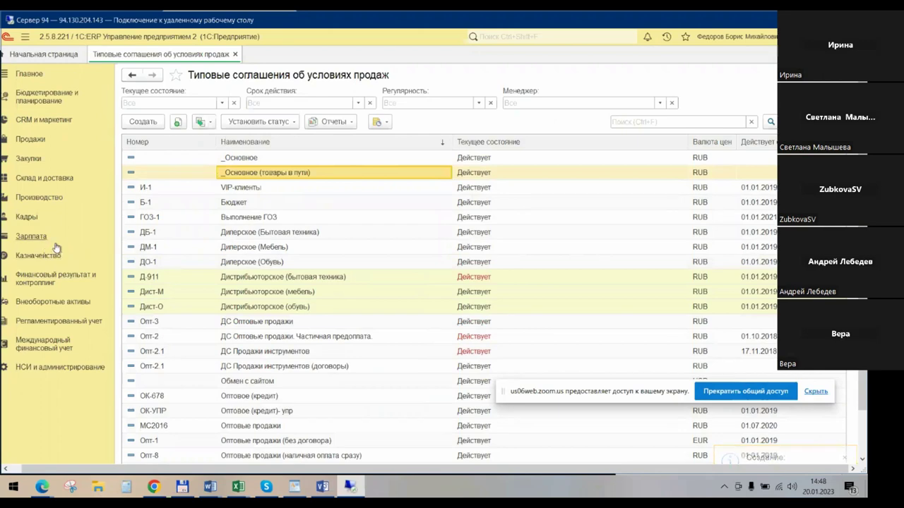
# Generate the warehouse report "Ведомость по товарам на складах" with the warehouse filter switched off.
pyautogui.click(70, 188)
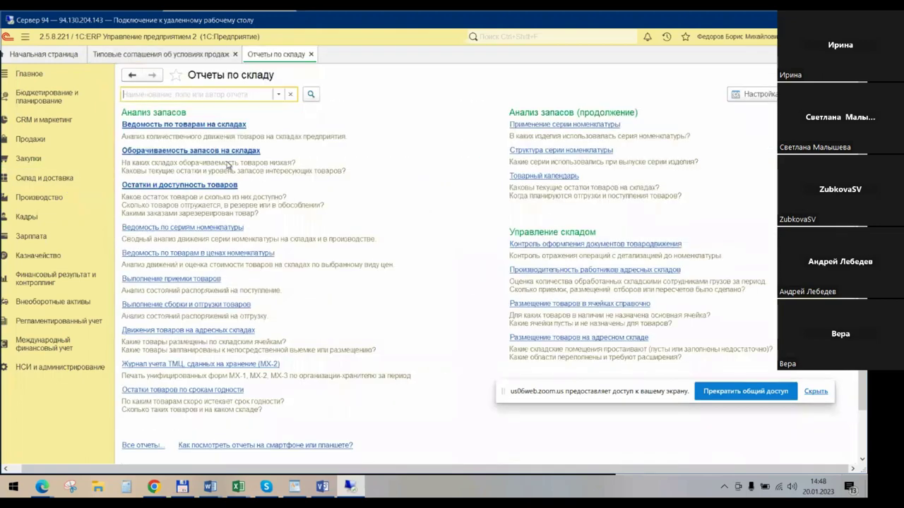
pyautogui.click(196, 124)
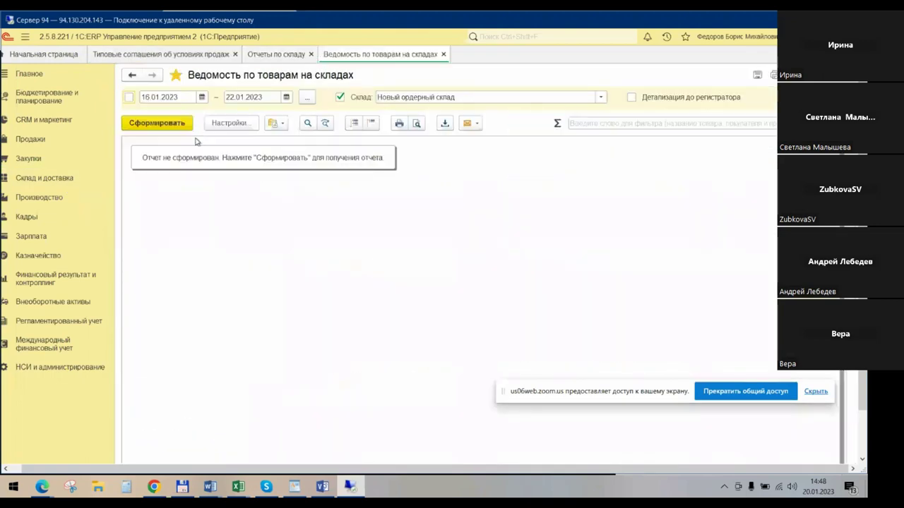
pyautogui.click(340, 96)
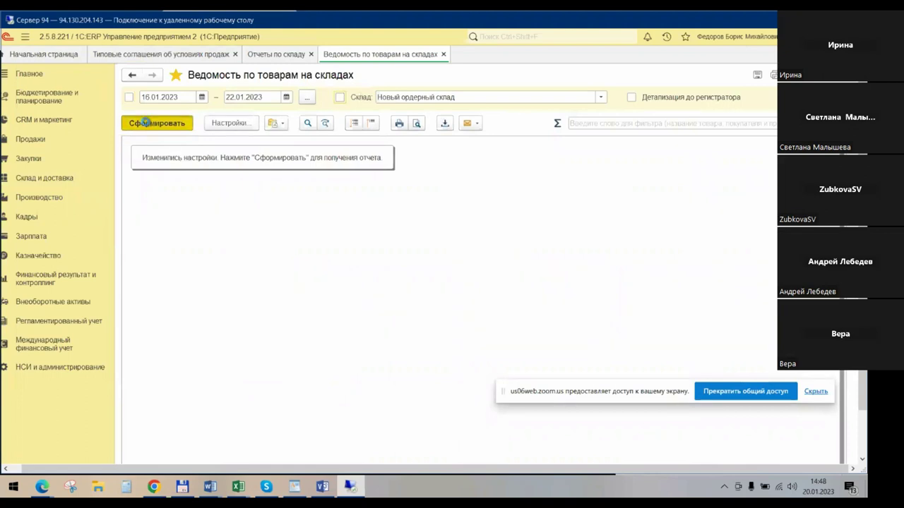
pyautogui.click(147, 122)
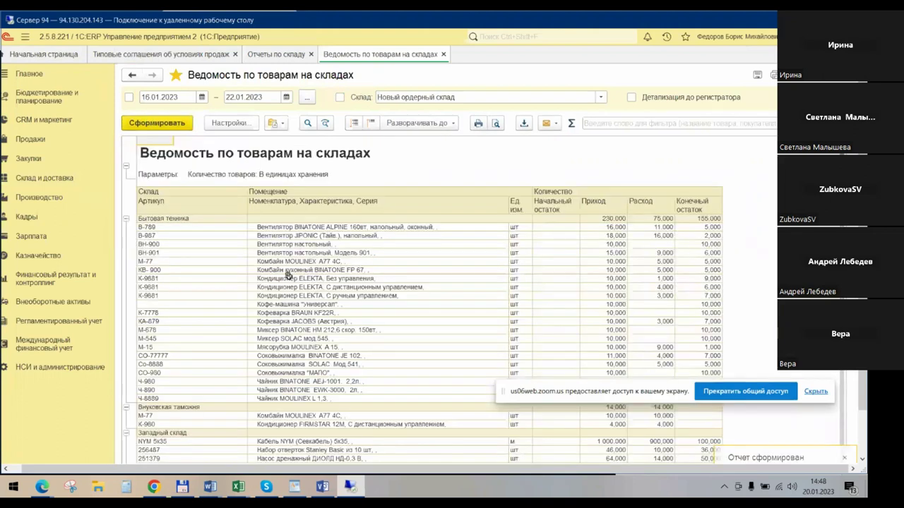
pyautogui.click(339, 223)
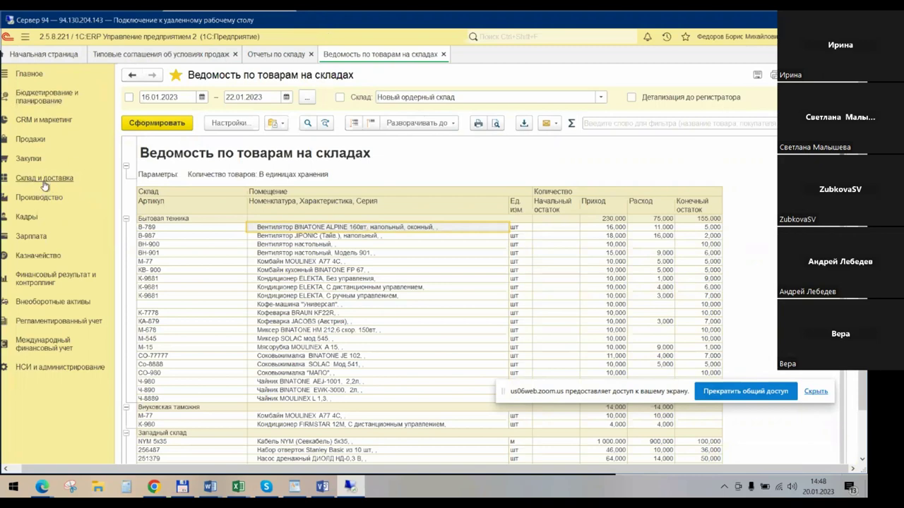
# Create a new "Реализация товаров и услуг" document from the "Документы продажи (все)" journal.
pyautogui.click(30, 139)
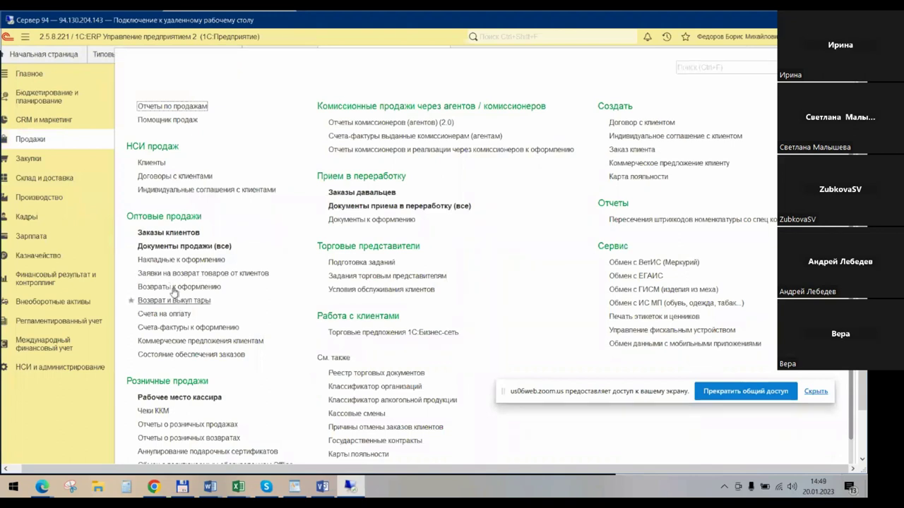
pyautogui.click(185, 247)
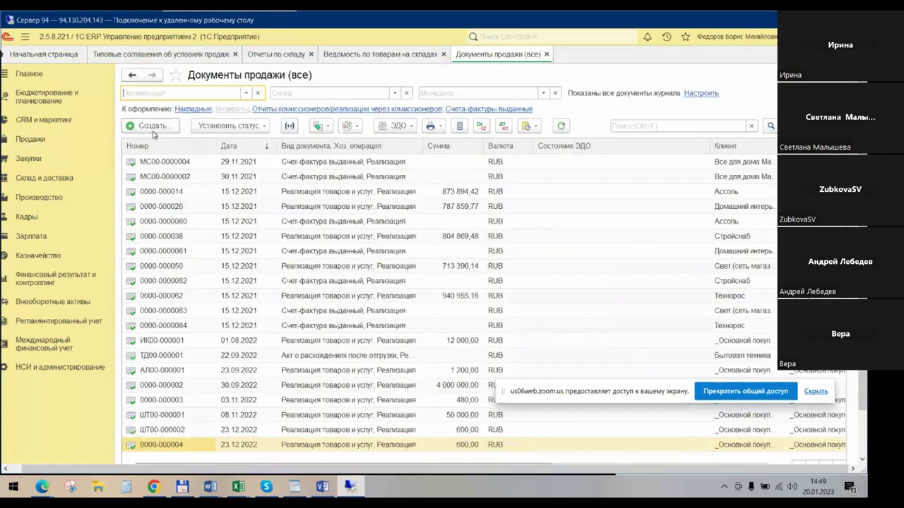
pyautogui.click(151, 126)
pyautogui.doubleClick(346, 259)
# Set the client to "_Основной покупатель" and the agreement to "_Основное (товары в пути)", and check the available organizations.
pyautogui.click(239, 209)
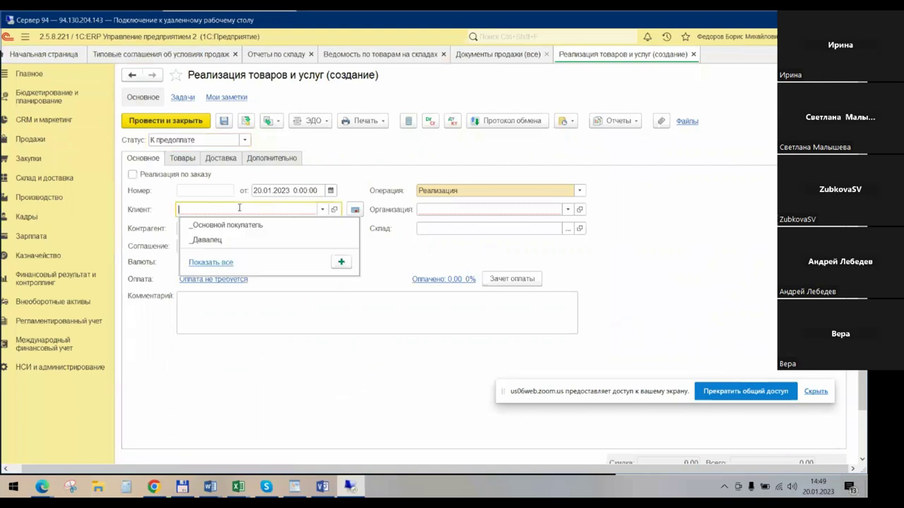
pyautogui.click(240, 223)
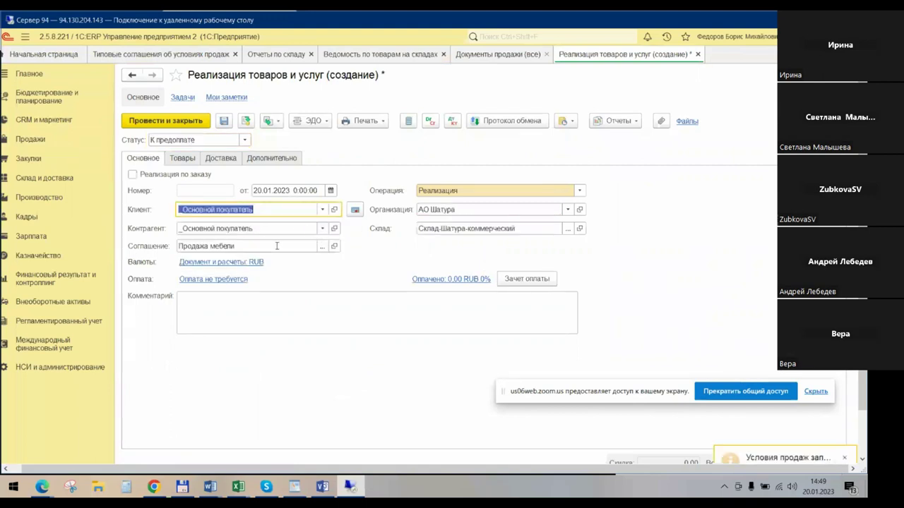
pyautogui.click(323, 246)
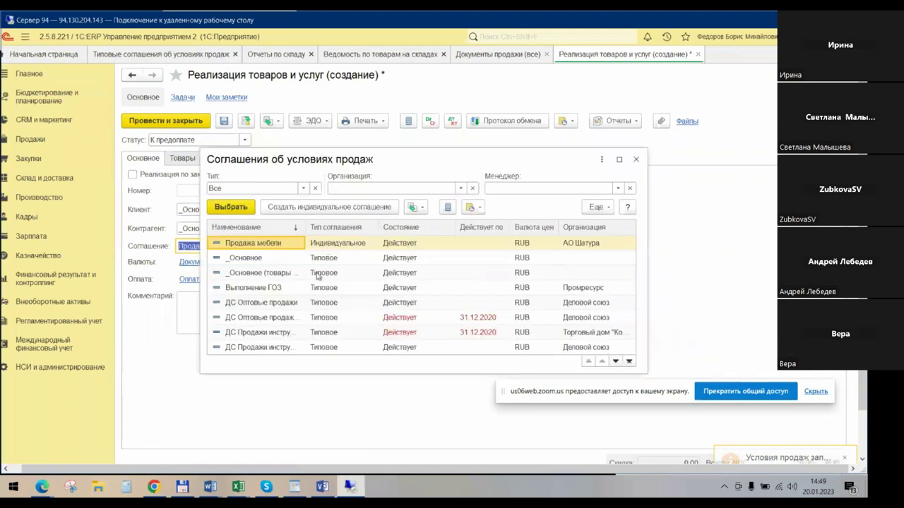
pyautogui.doubleClick(305, 242)
pyautogui.click(454, 211)
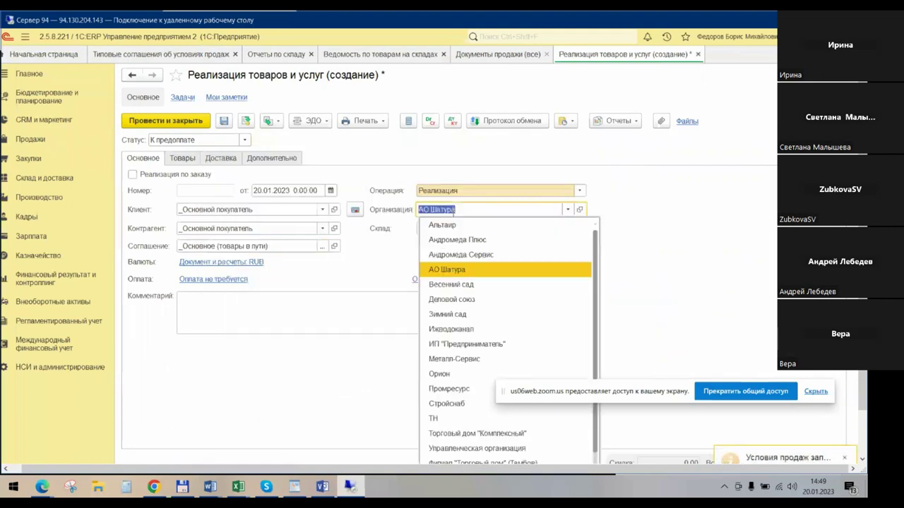
pyautogui.click(619, 199)
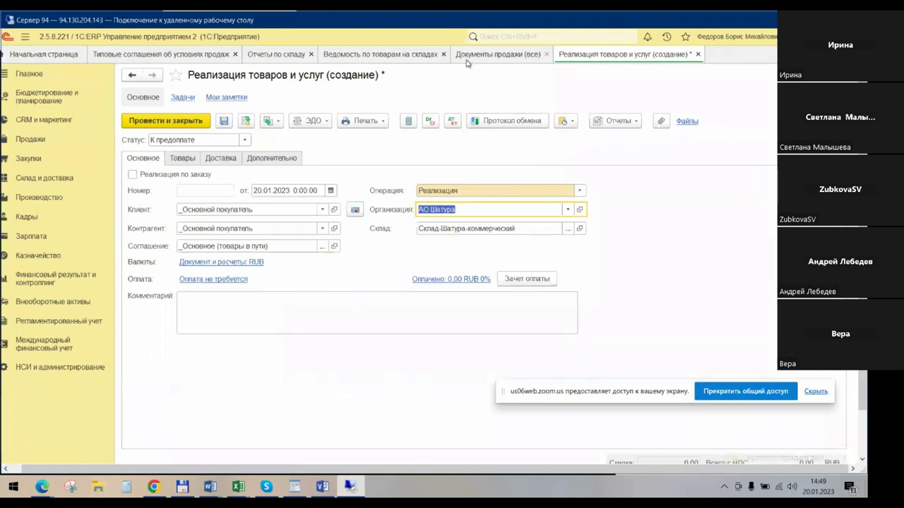
# Collapse the "Ведомость по товарам на складах" report to grouping level 1 so that only the warehouse rows are shown.
pyautogui.click(361, 54)
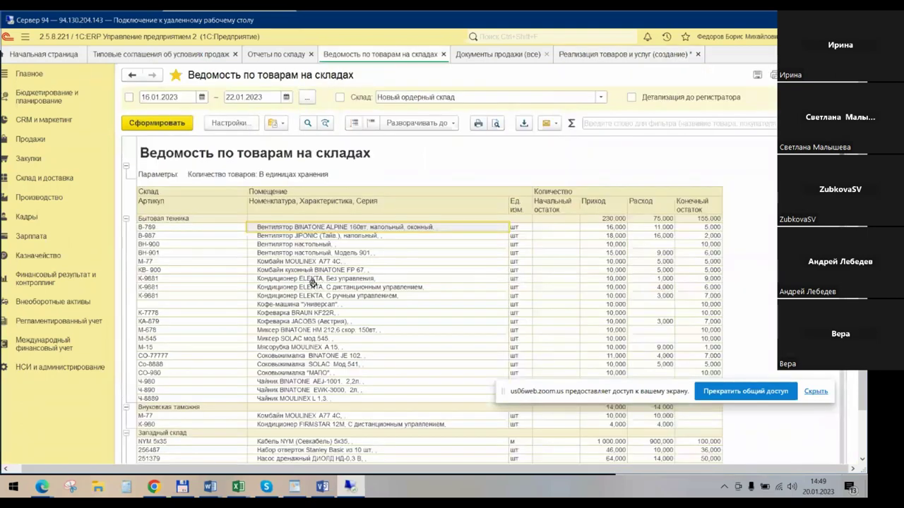
pyautogui.scroll(-15, 313, 282)
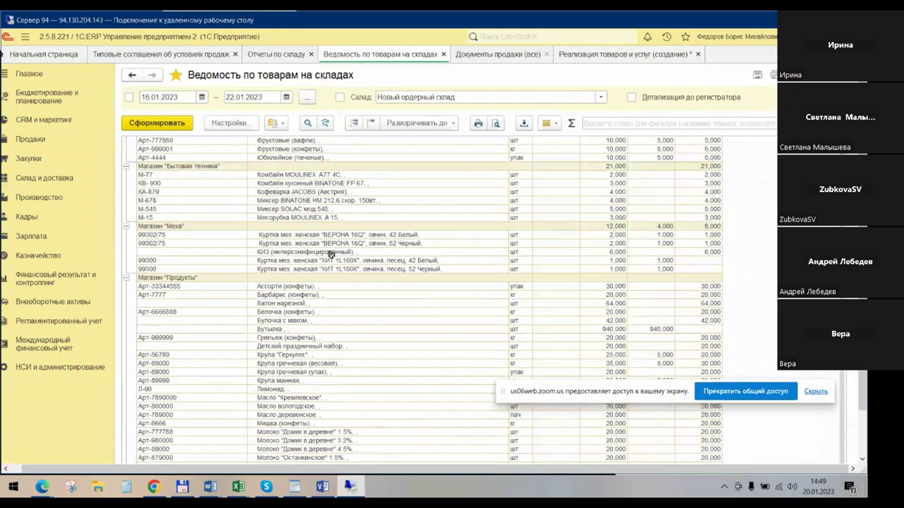
pyautogui.rightClick(130, 214)
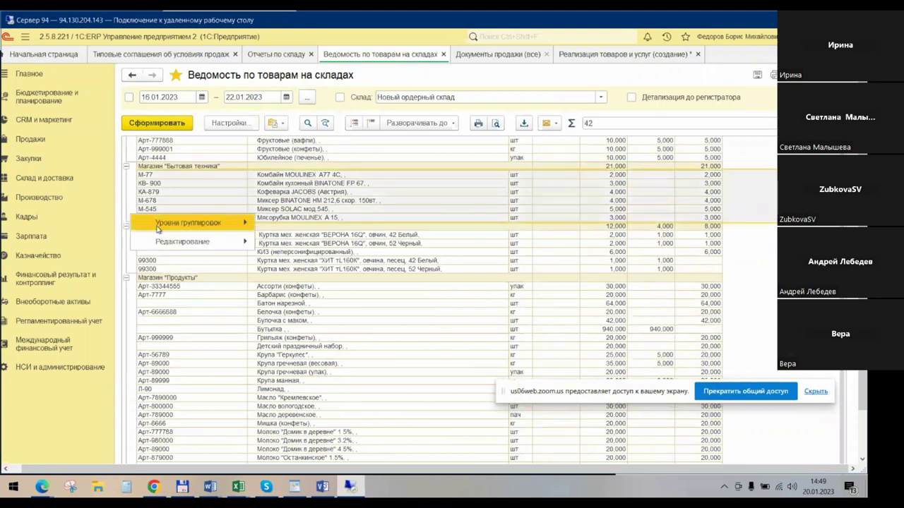
pyautogui.rightClick(124, 214)
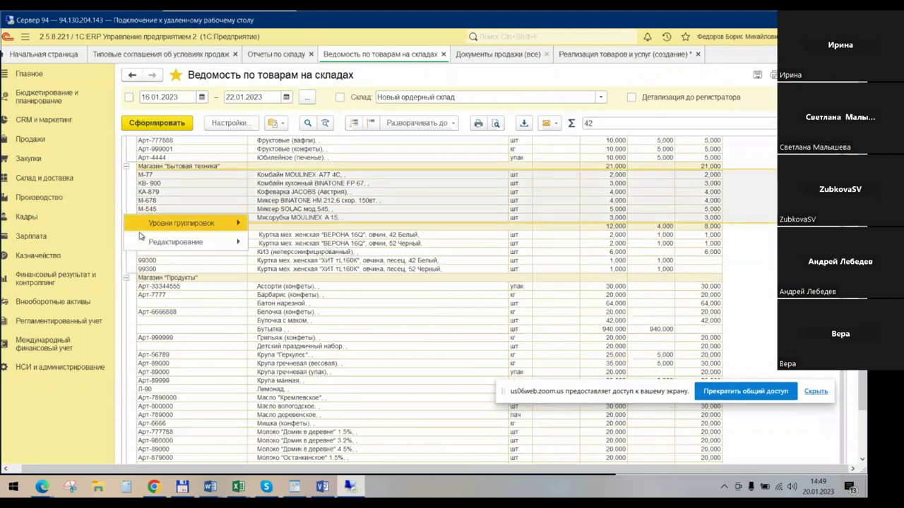
pyautogui.moveTo(145, 231)
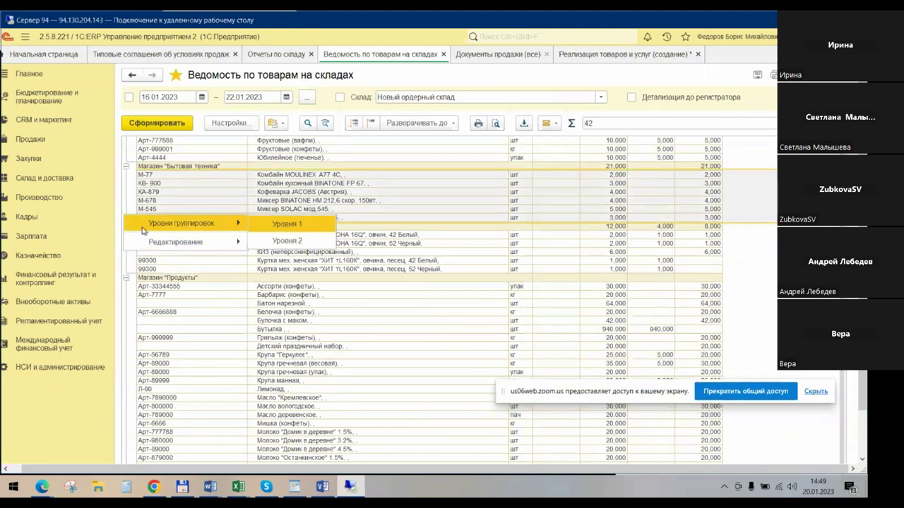
pyautogui.rightClick(134, 156)
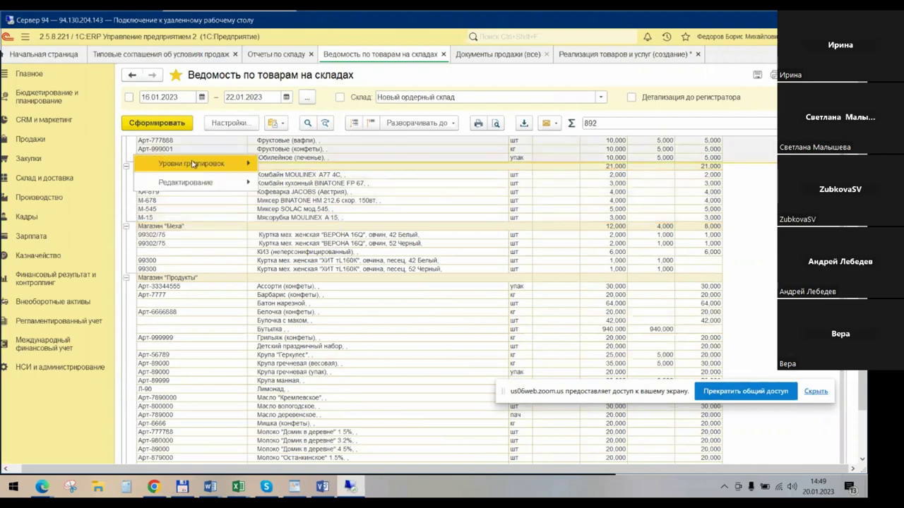
pyautogui.moveTo(194, 163)
pyautogui.click(300, 165)
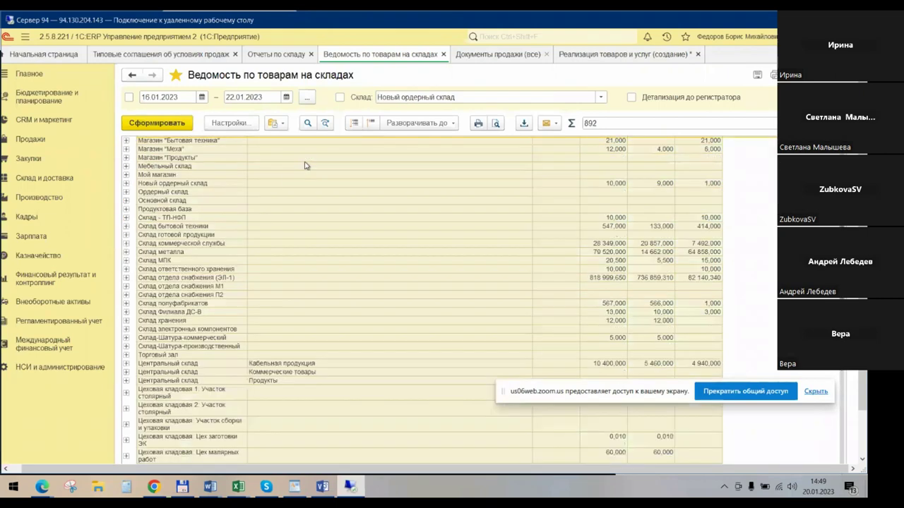
# Find "Основной склад" in the collapsed report and expand it to check which goods are in stock.
pyautogui.scroll(-5, 213, 274)
pyautogui.scroll(-5, 226, 265)
pyautogui.scroll(4, 229, 261)
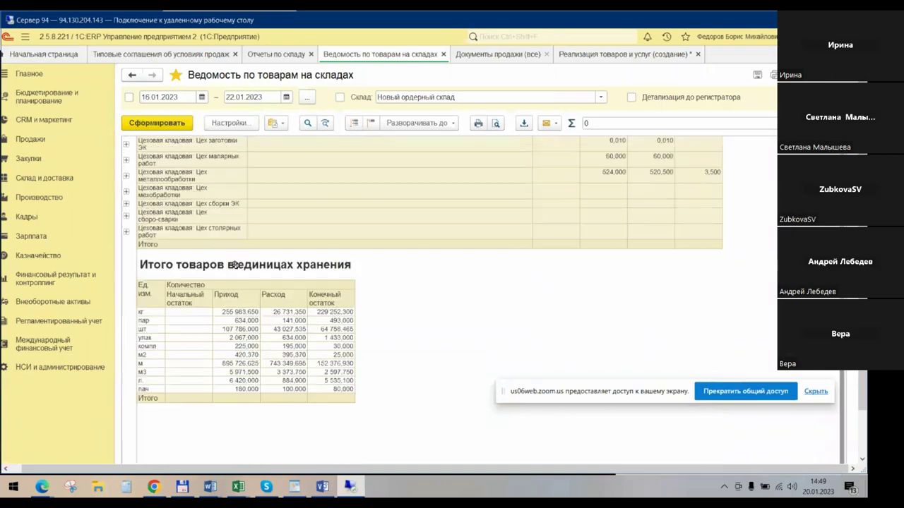
pyautogui.scroll(1, 222, 257)
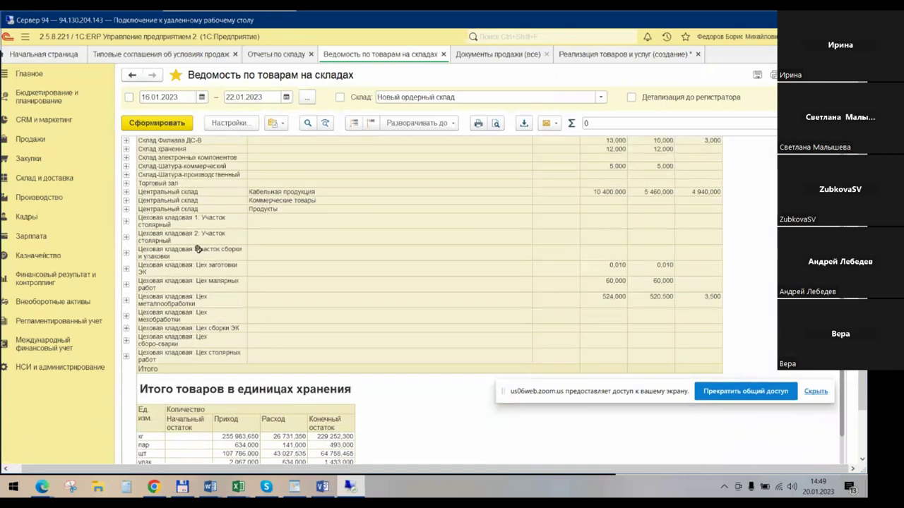
pyautogui.scroll(2, 198, 226)
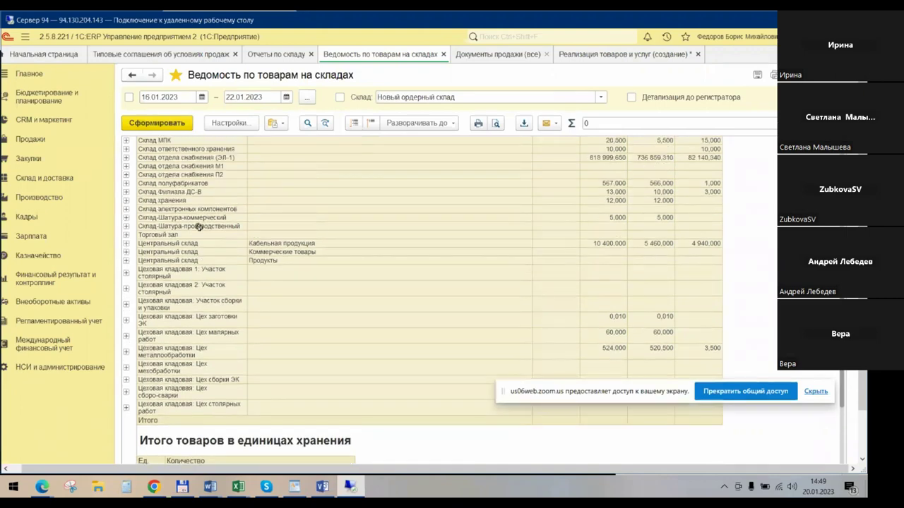
pyautogui.scroll(1, 198, 226)
pyautogui.scroll(1, 199, 226)
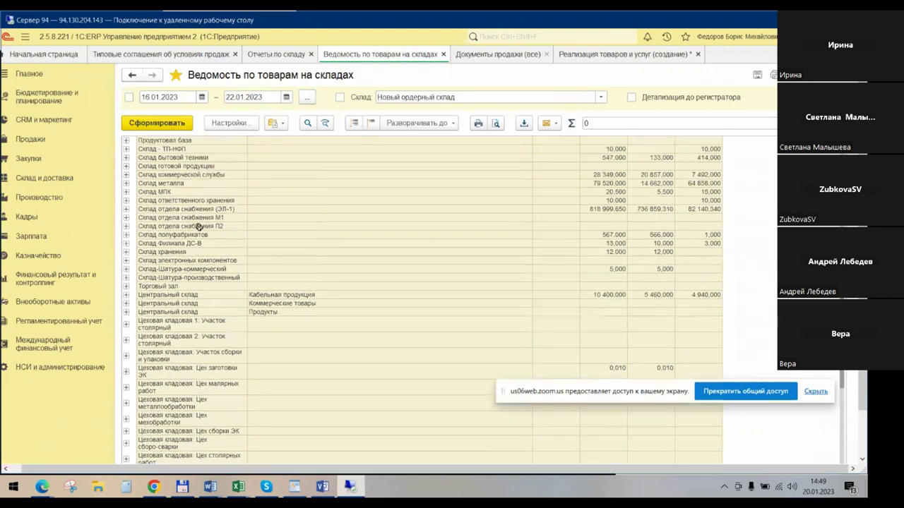
pyautogui.scroll(2, 199, 226)
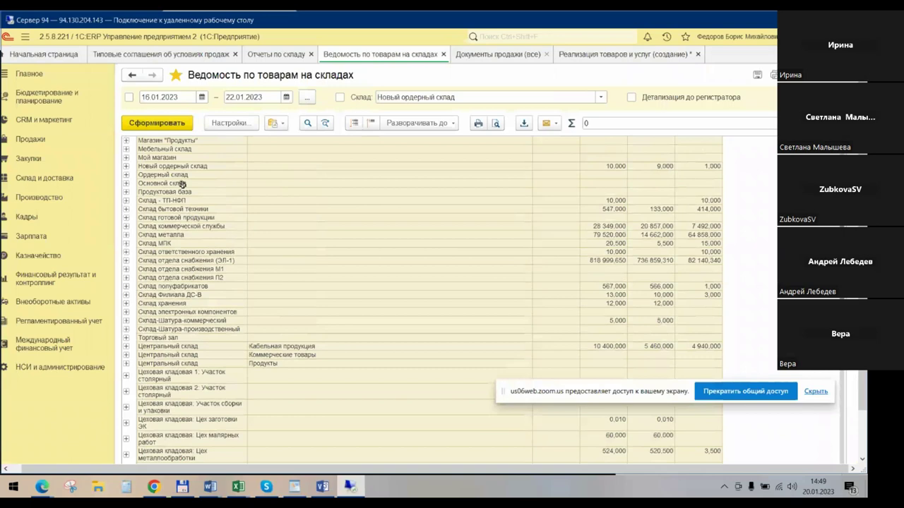
pyautogui.click(126, 183)
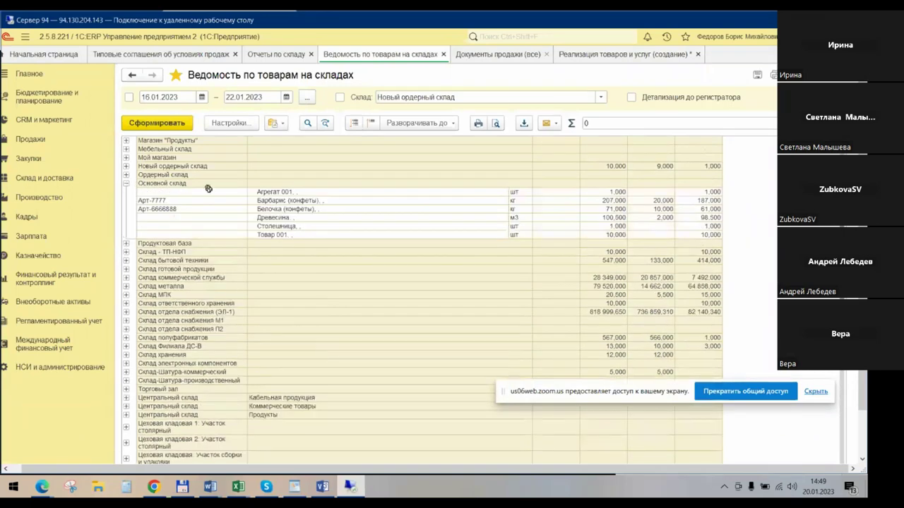
pyautogui.click(294, 202)
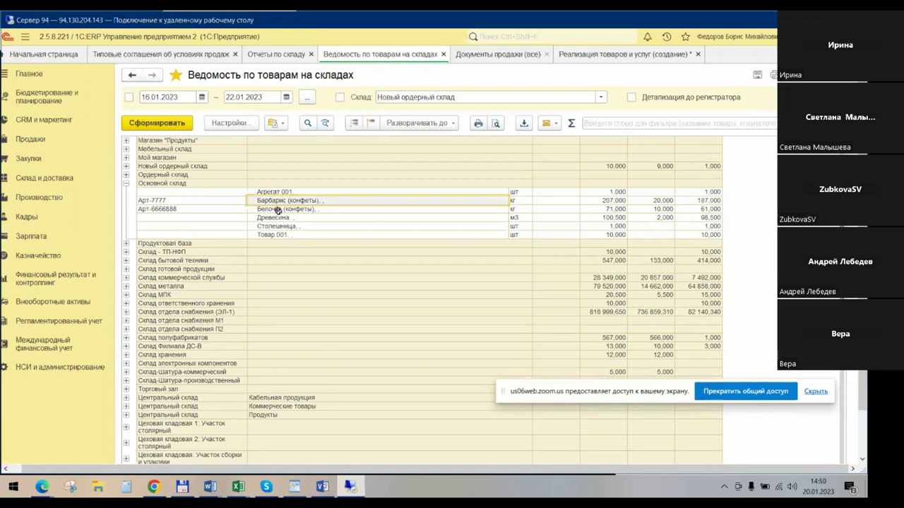
# In the new sales document, set the organization to "Орион" and the warehouse to "Основной склад".
pyautogui.click(593, 55)
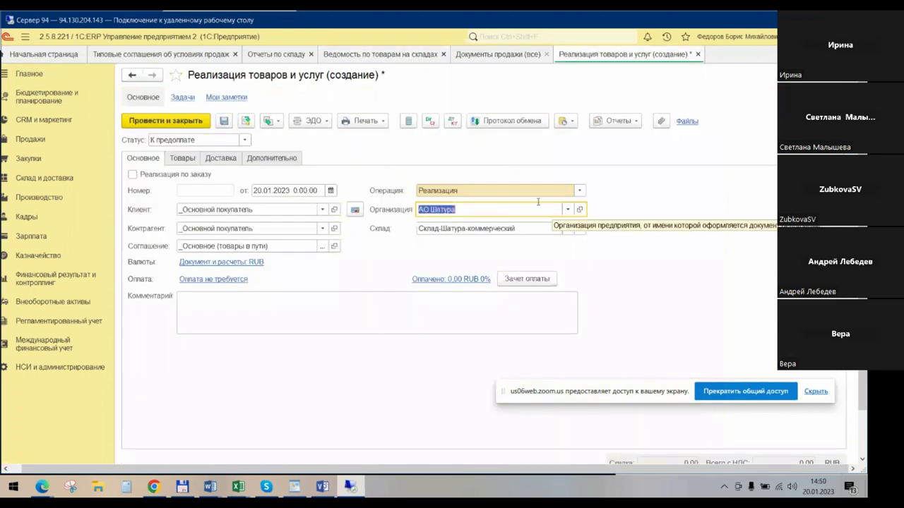
pyautogui.write('о')
pyautogui.click(458, 228)
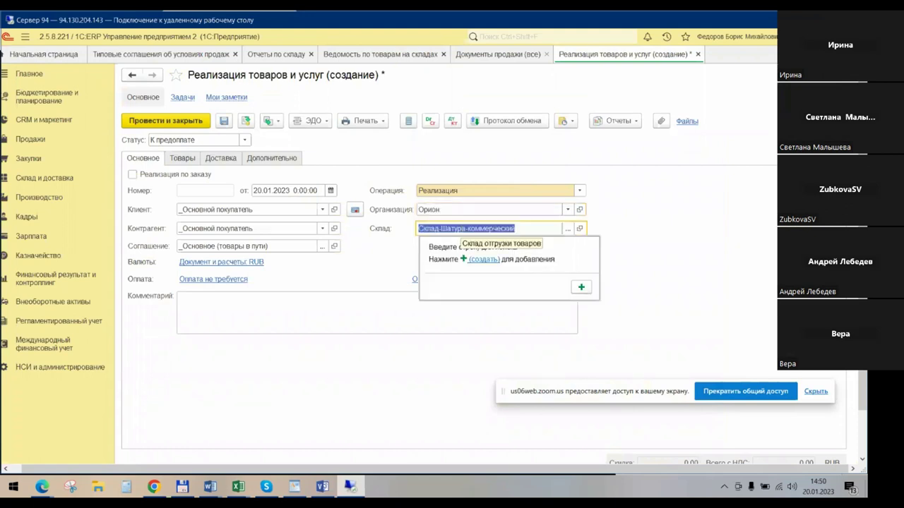
pyautogui.write('о')
pyautogui.write('с')
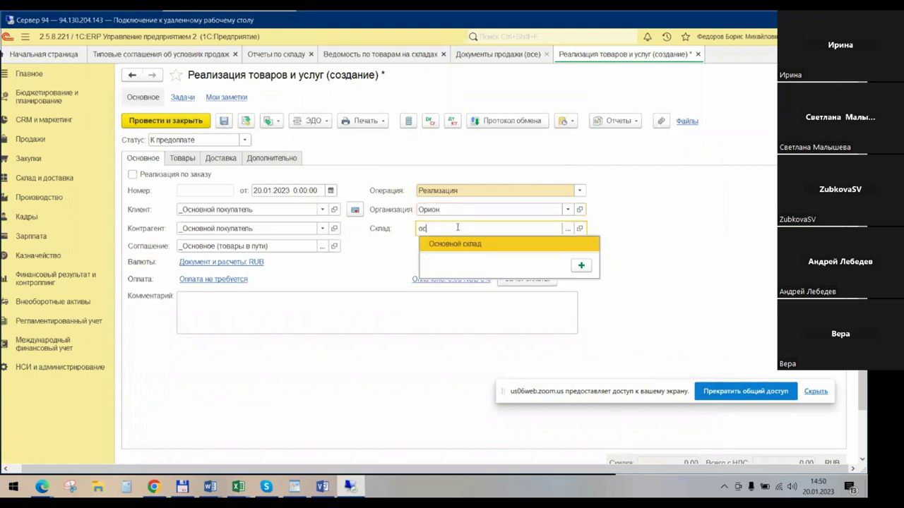
pyautogui.click(458, 246)
# Add the product "Барбарис (конфеты)" to the document's goods with a quantity of 5 kg and a price of 55.
pyautogui.click(183, 158)
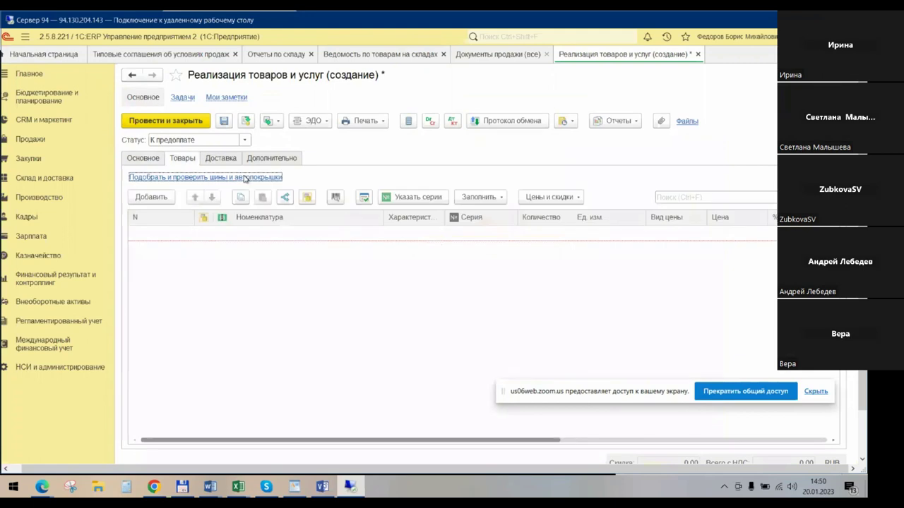
pyautogui.click(166, 197)
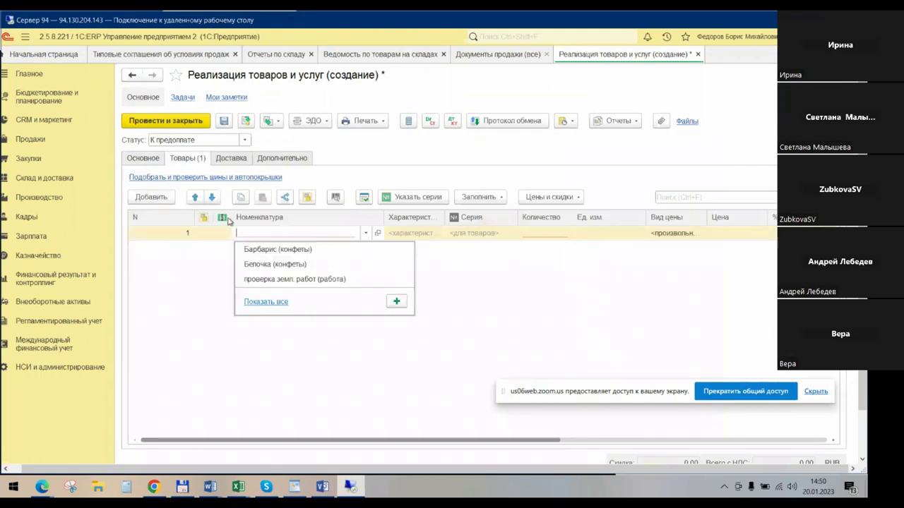
pyautogui.click(288, 247)
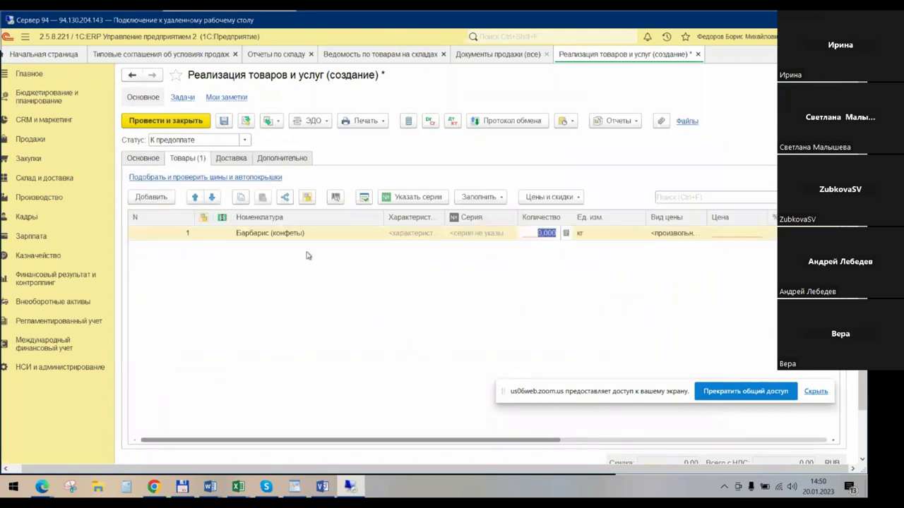
pyautogui.write('5')
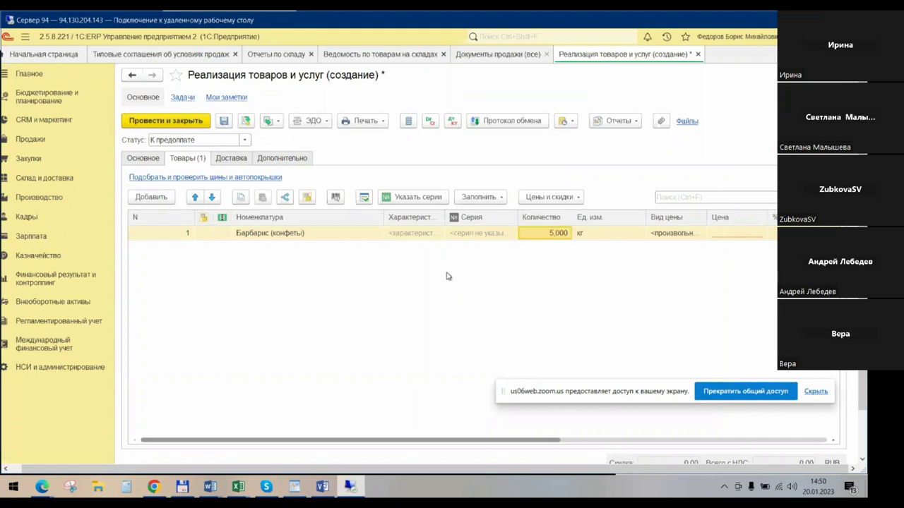
pyautogui.click(751, 234)
pyautogui.write('55')
# Set the document's operation to "Реализация (товары в пути)" and post the document without closing it.
pyautogui.hotkey('ctrl', 'pageup')
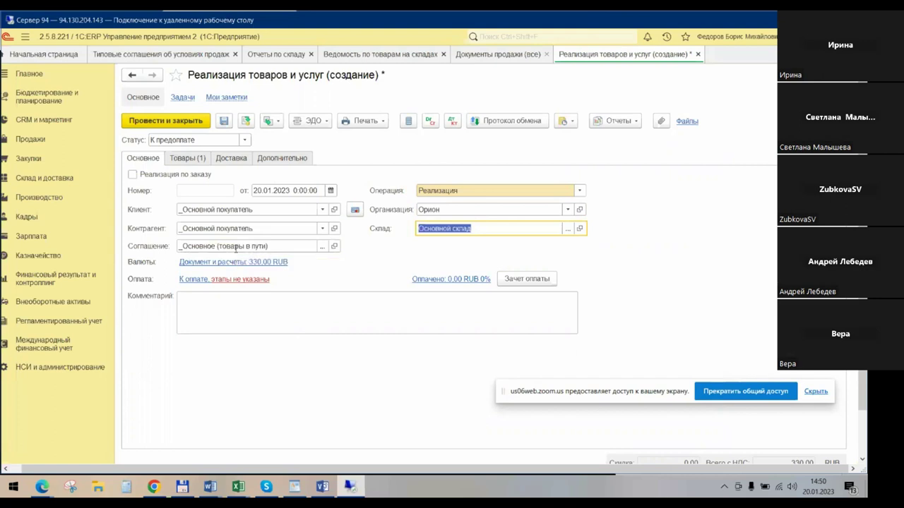
pyautogui.click(579, 191)
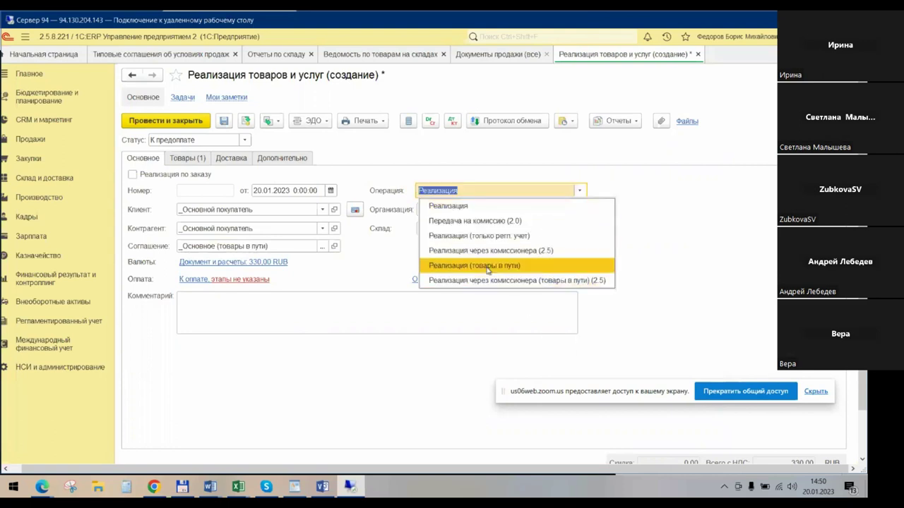
pyautogui.click(487, 266)
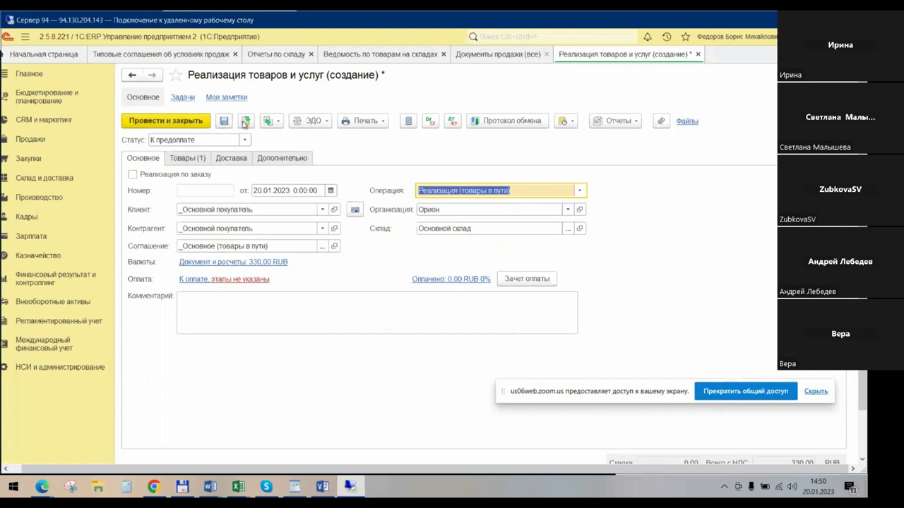
pyautogui.click(246, 121)
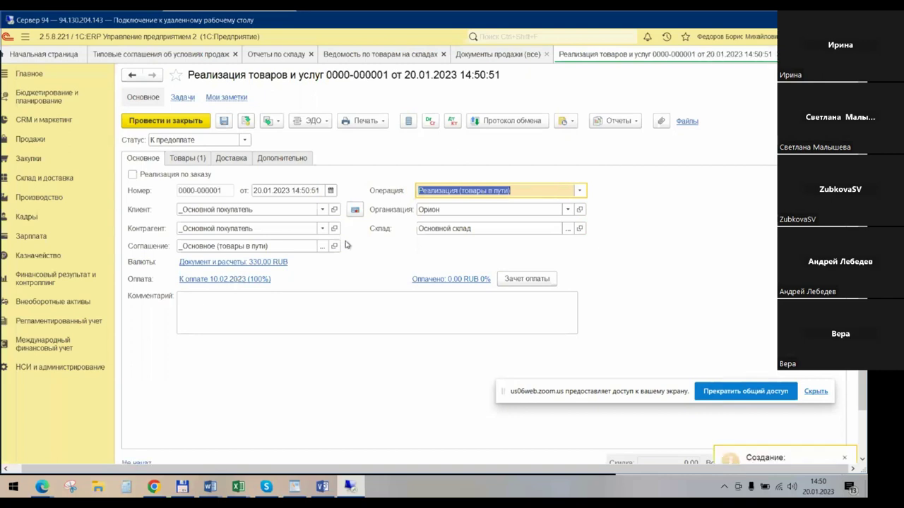
# Set the document's status to "В пути" and the ownership transfer date to 26.01.2023.
pyautogui.click(245, 140)
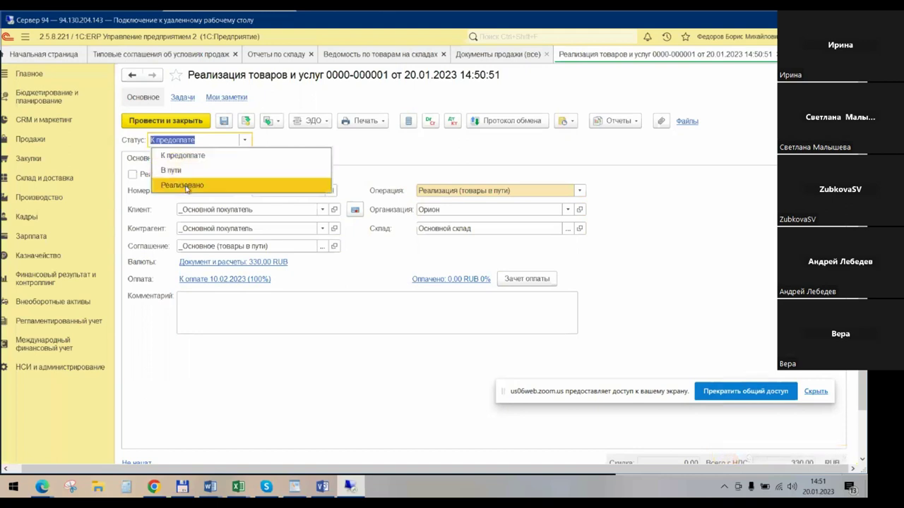
pyautogui.click(182, 170)
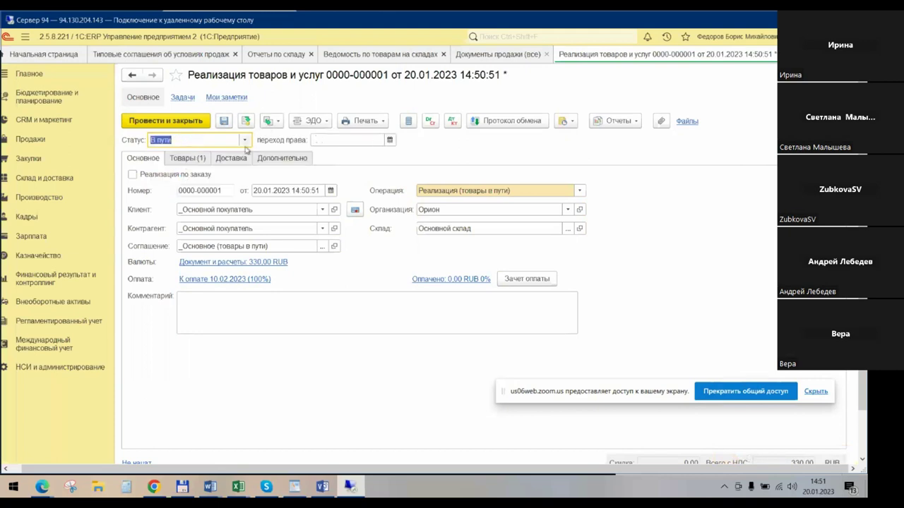
pyautogui.click(389, 141)
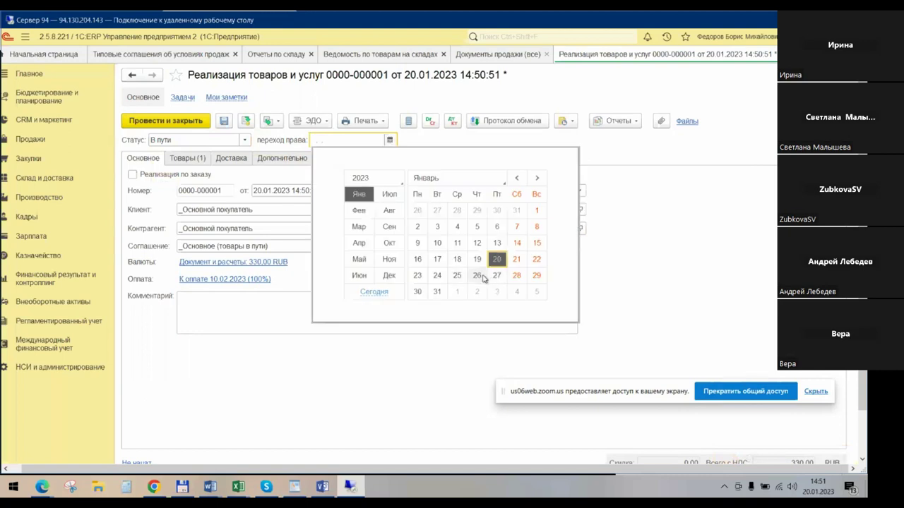
pyautogui.click(482, 276)
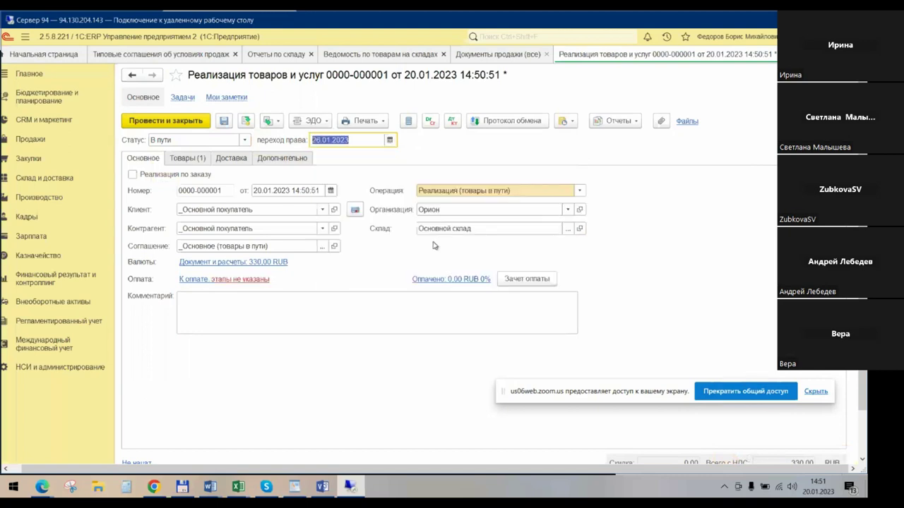
# Change the sales document's status to "Реализовано".
pyautogui.click(243, 140)
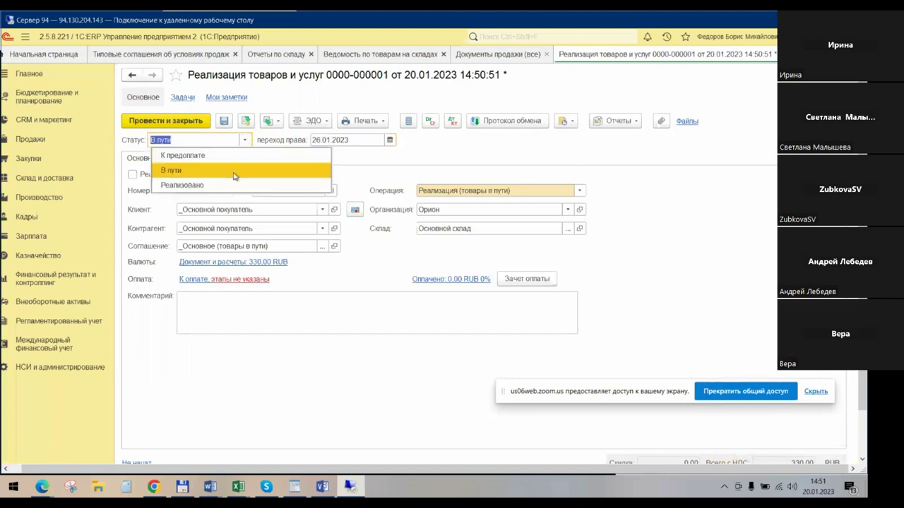
pyautogui.click(233, 183)
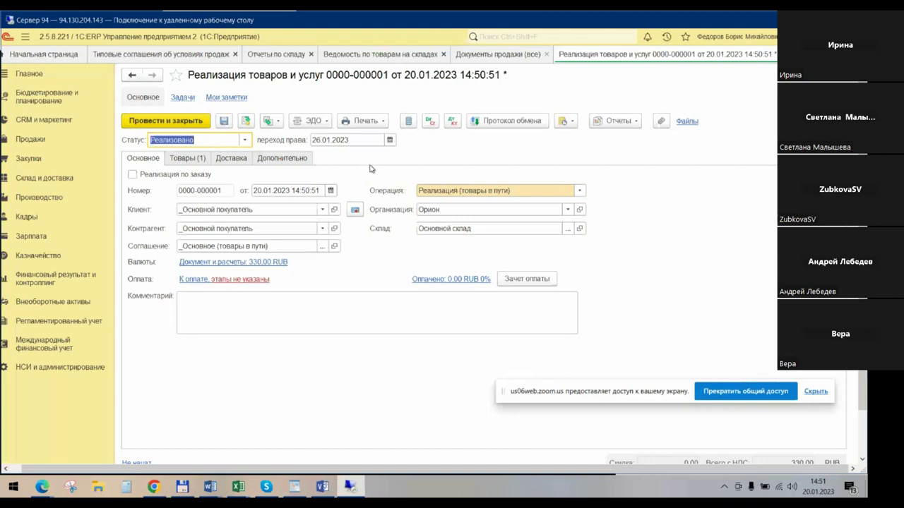
pyautogui.press('Tab')
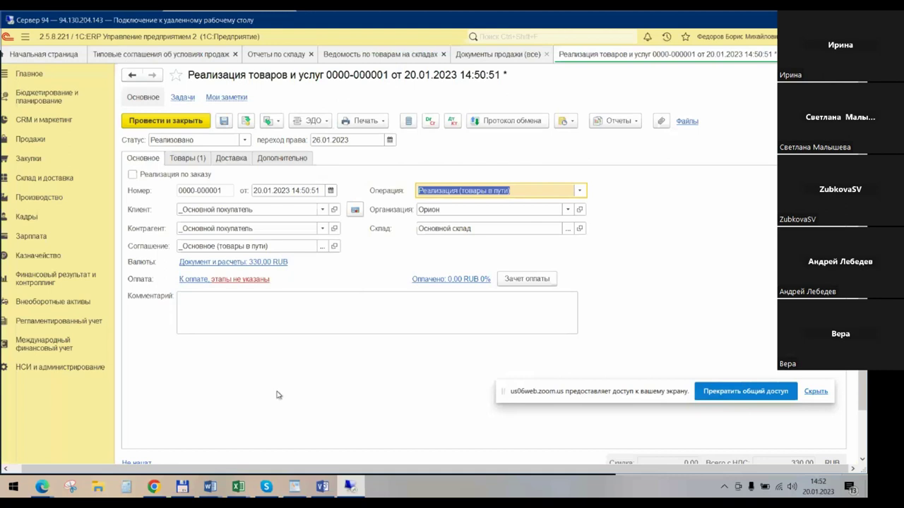
# Switch to the Zoom meeting in the browser and check the conference chat for participants' questions.
pyautogui.hotkey('alt', 'Tab')
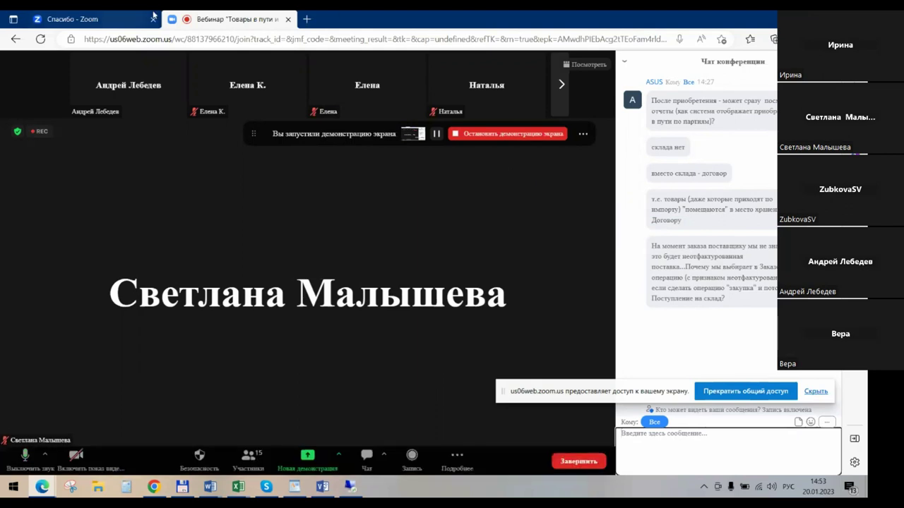
pyautogui.moveTo(154, 14)
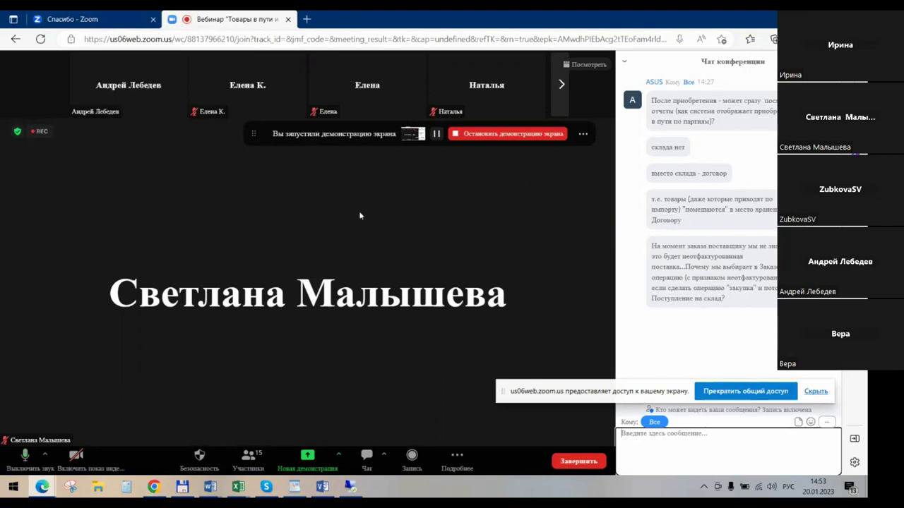
pyautogui.click(374, 469)
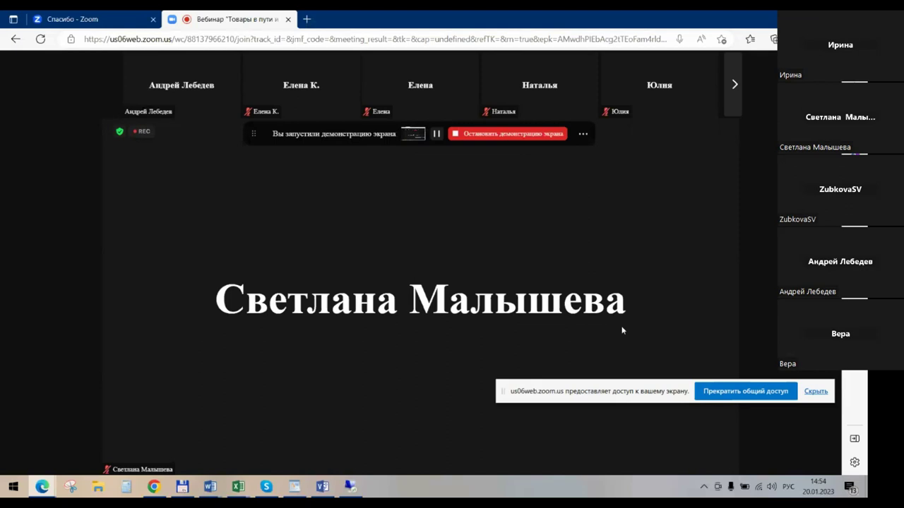
pyautogui.moveTo(645, 282)
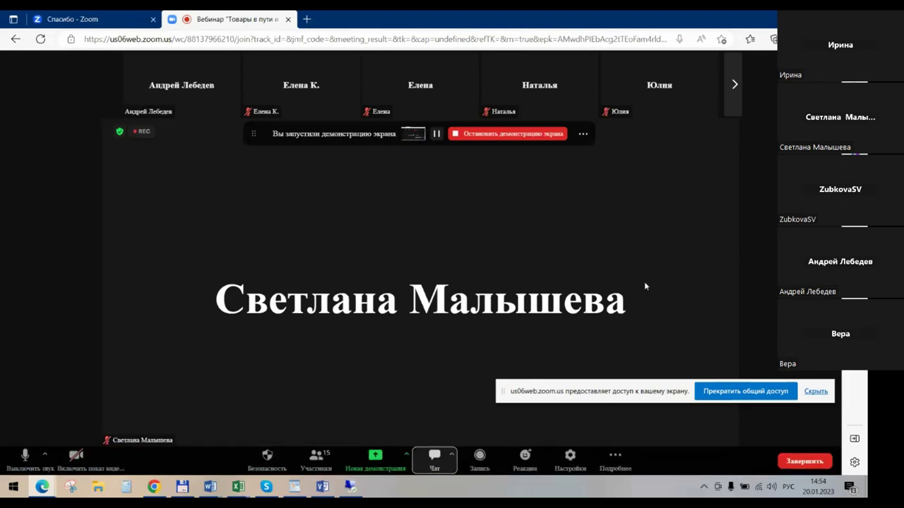
pyautogui.click(436, 459)
pyautogui.click(724, 318)
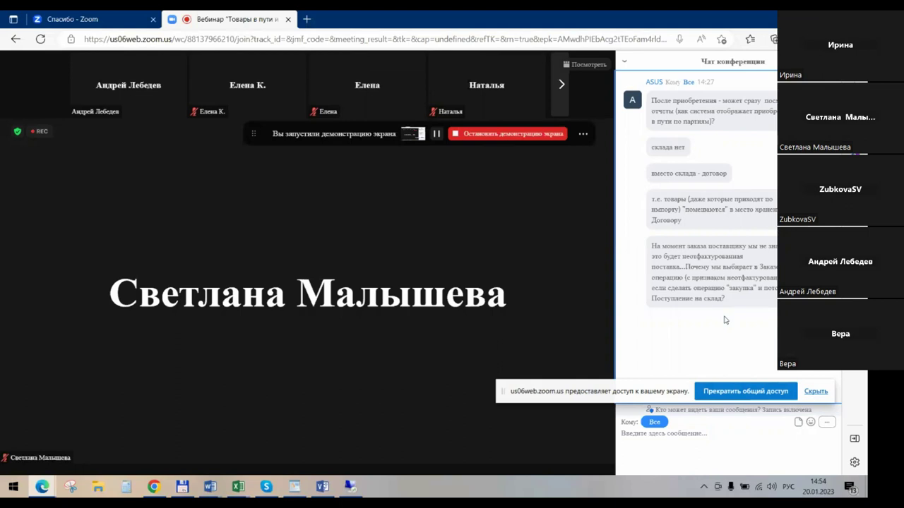
pyautogui.moveTo(354, 467)
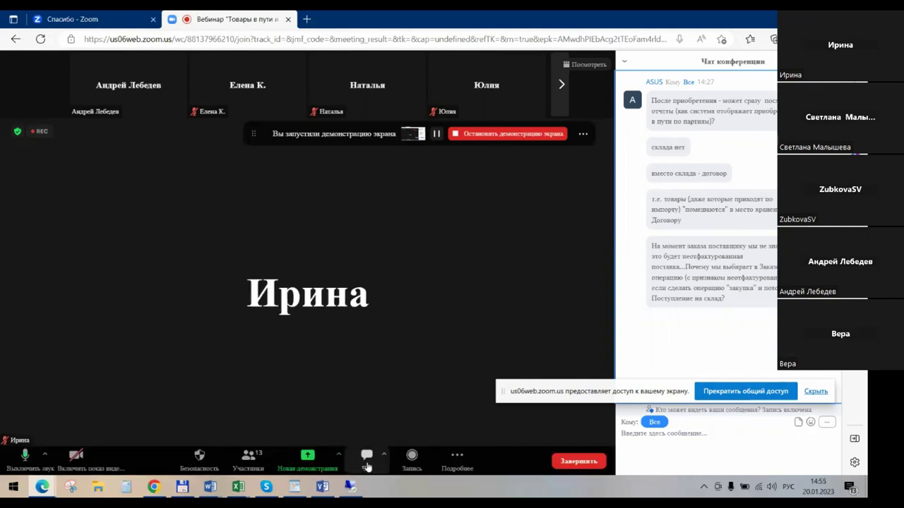